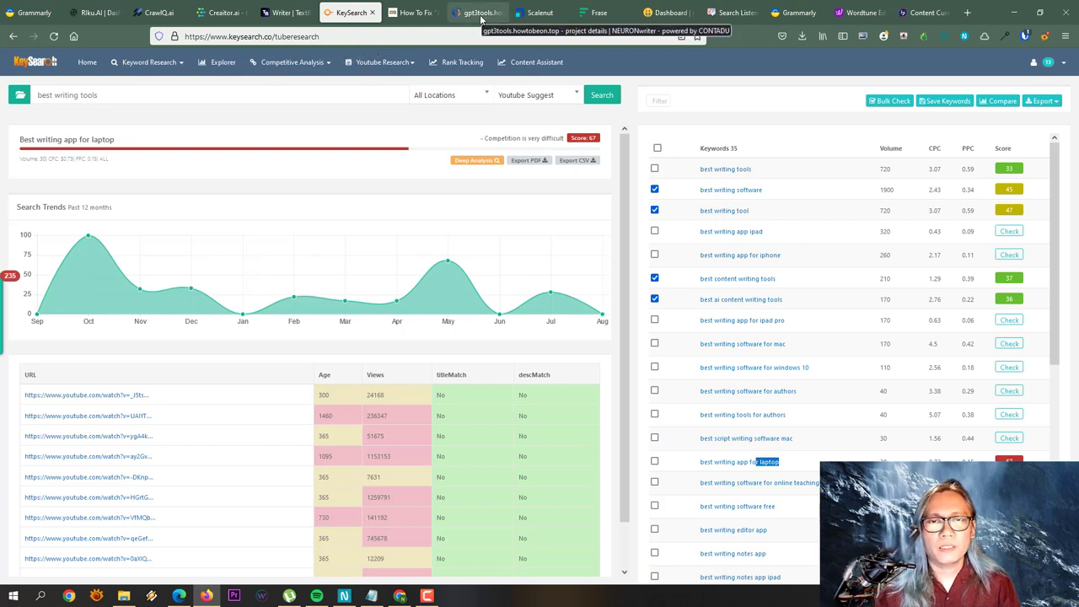
# Switch to the NeuronWriter project's content writer, browse its existing queries and open the form for a new query.
pyautogui.click(481, 12)
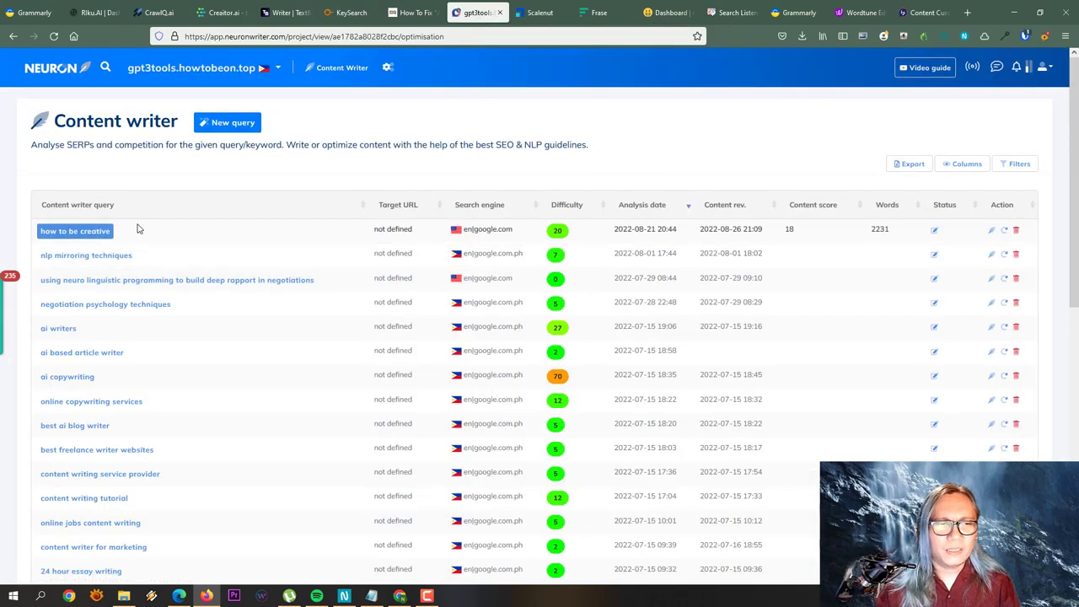
pyautogui.scroll(-2, 142, 227)
pyautogui.click(51, 155)
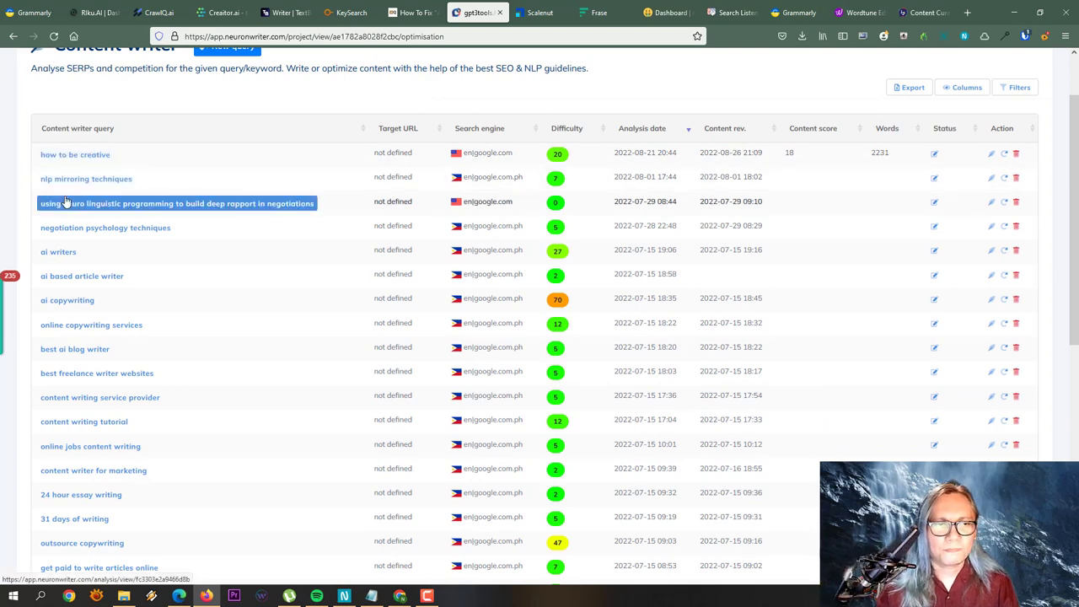
pyautogui.click(102, 185)
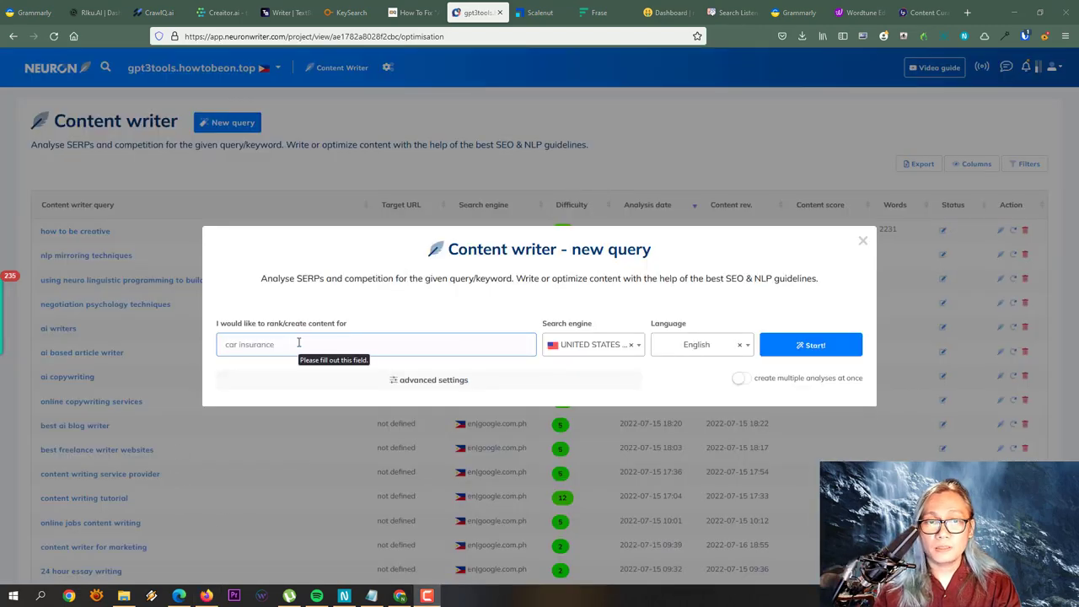
pyautogui.click(298, 342)
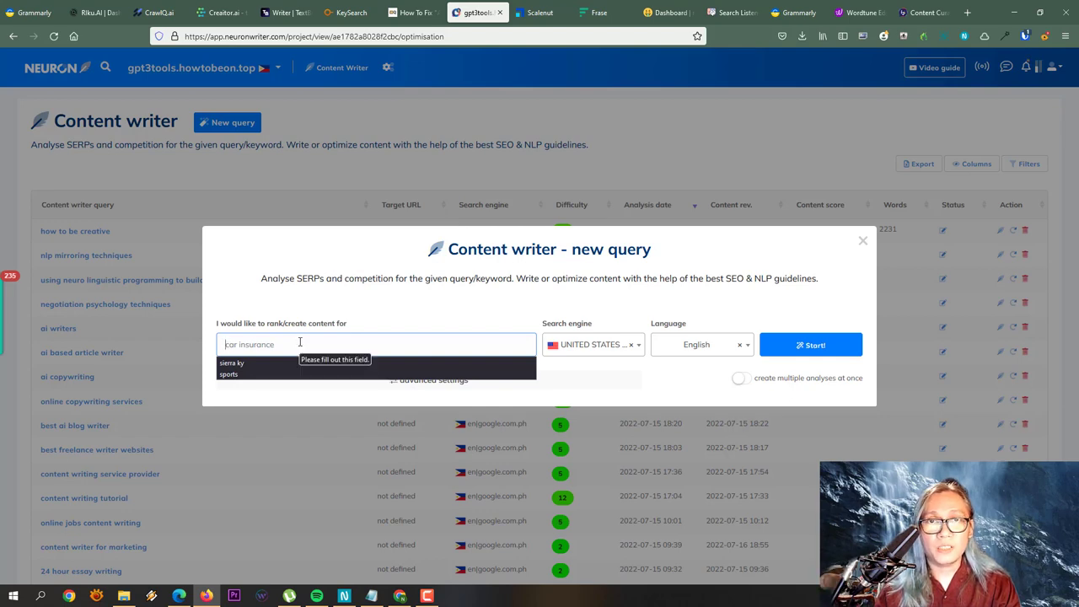
pyautogui.click(299, 341)
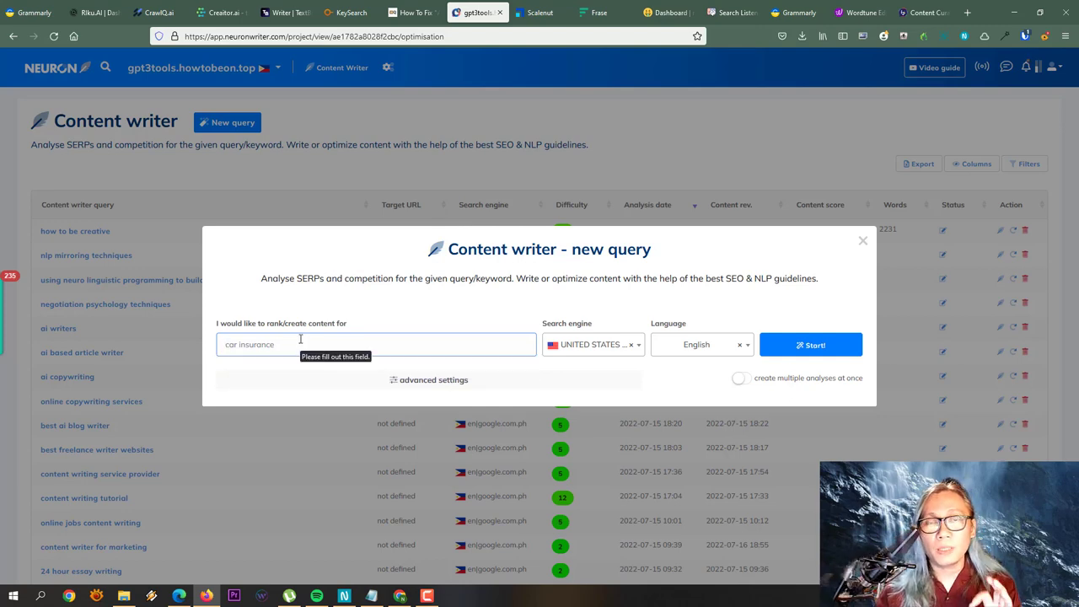
pyautogui.click(300, 340)
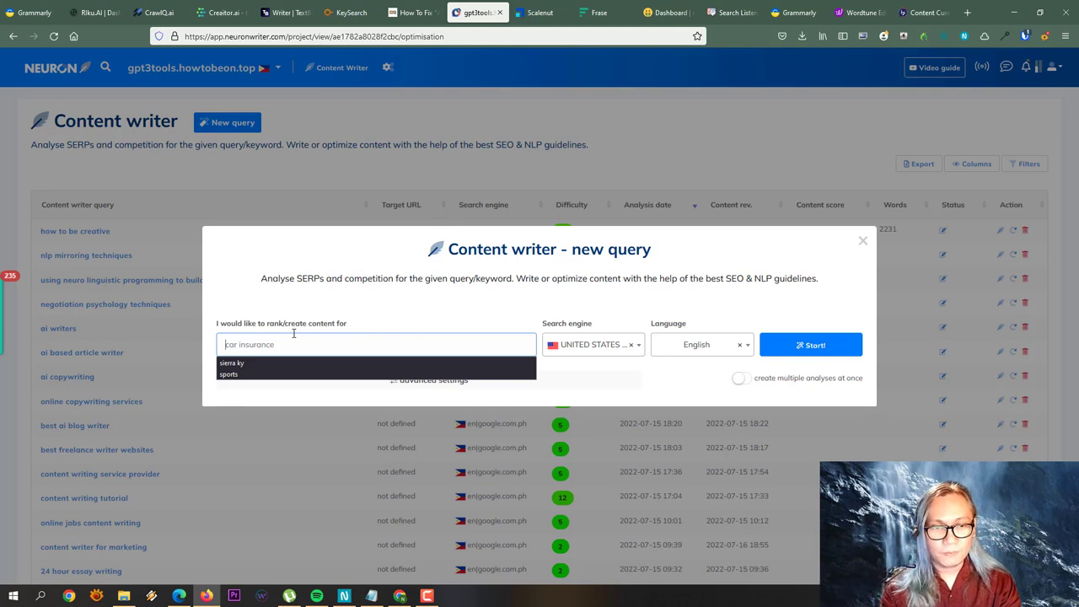
pyautogui.click(293, 333)
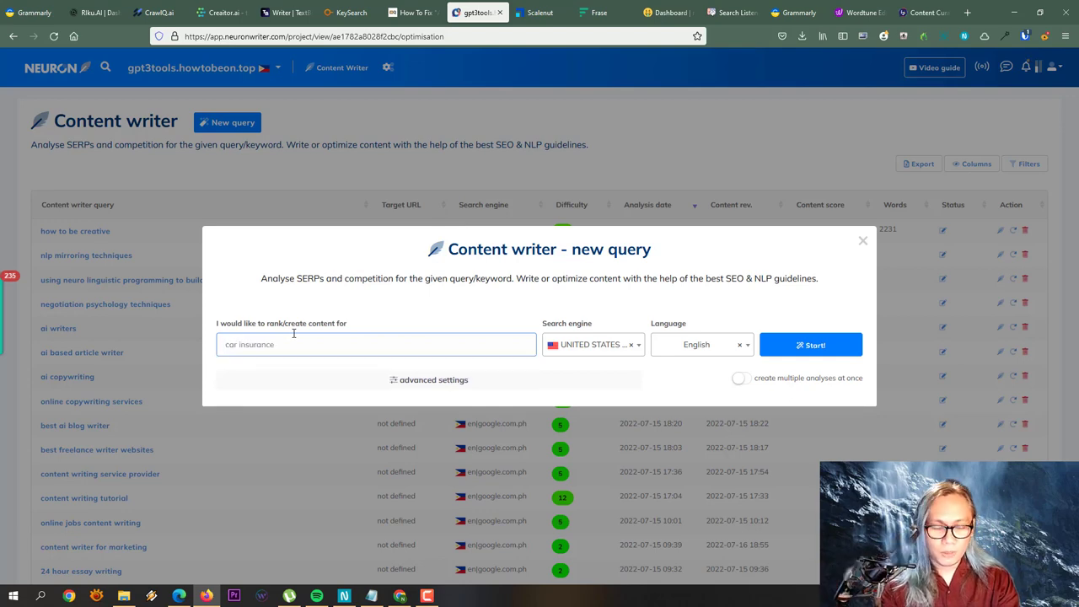
pyautogui.write('be')
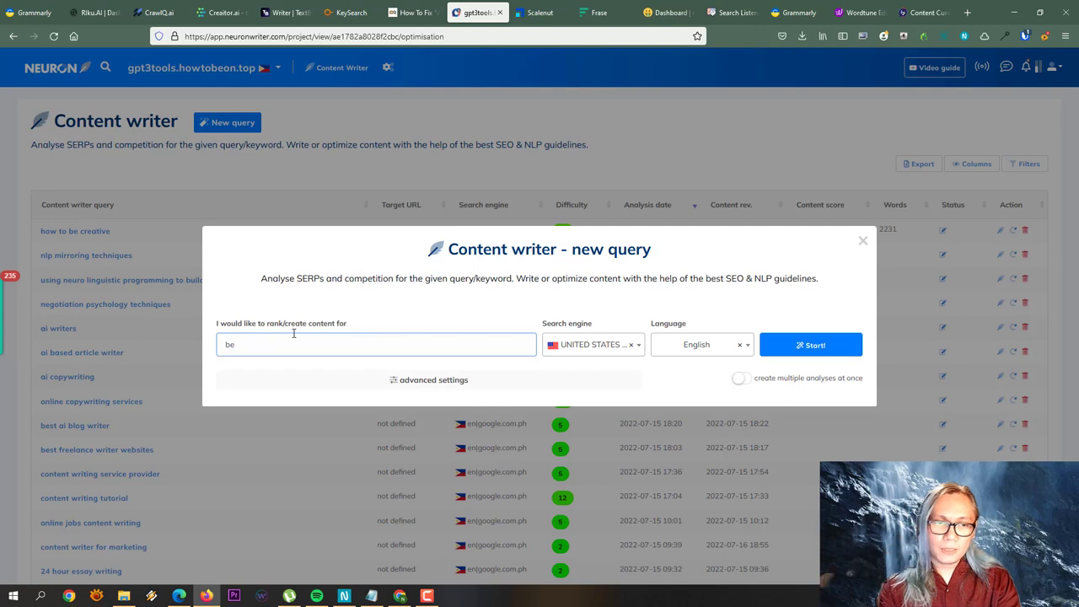
pyautogui.press('BackSpace')
pyautogui.press('BackSpace')
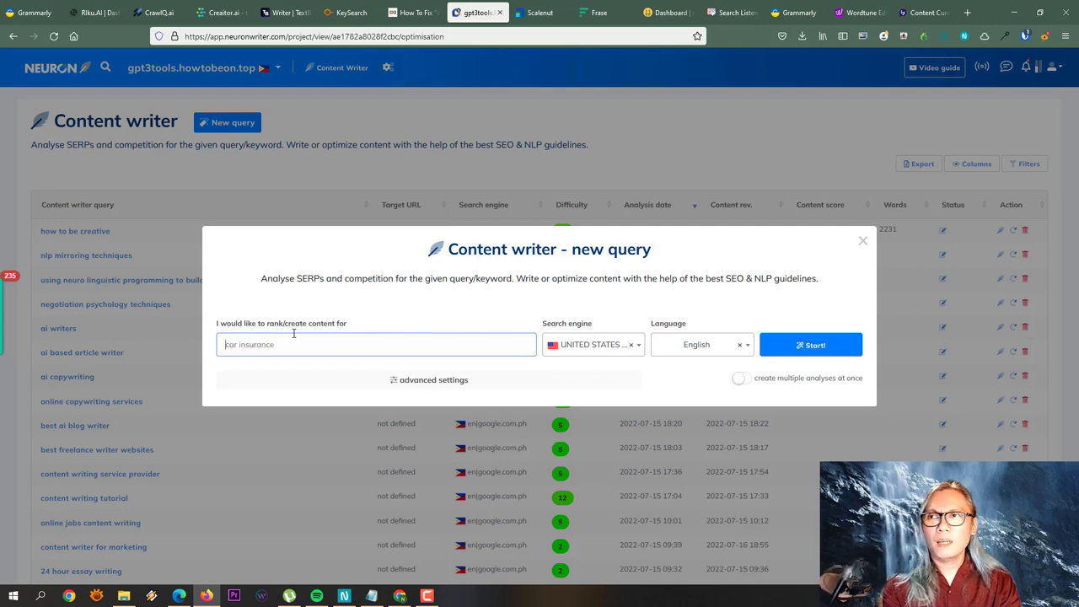
# Enter "how to remove account warning from tiktok" as the keyword to create content for and start the analysis.
pyautogui.write('how')
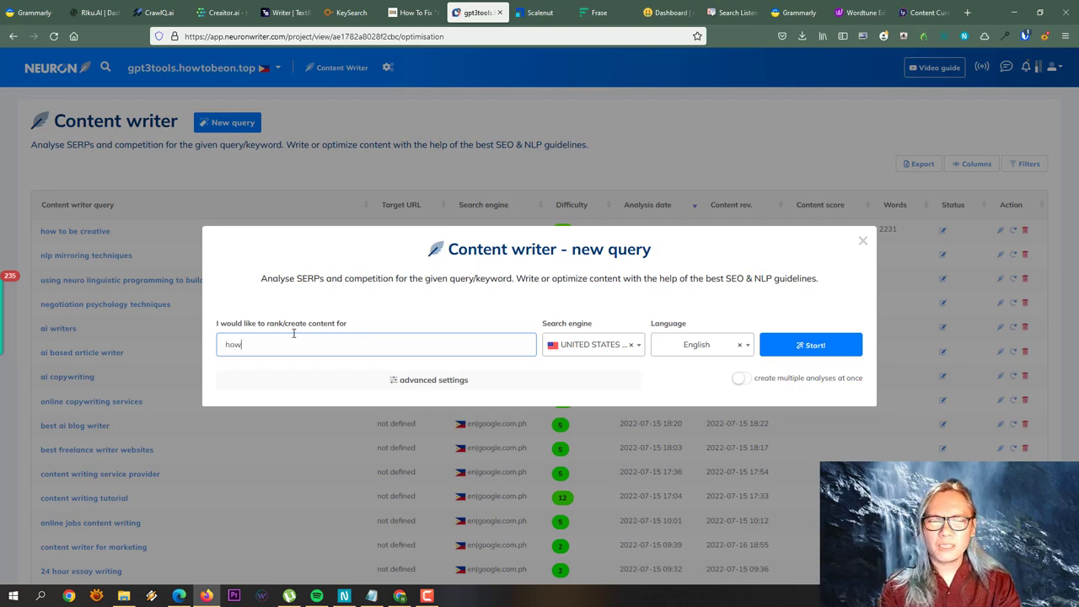
pyautogui.write(' to remove a')
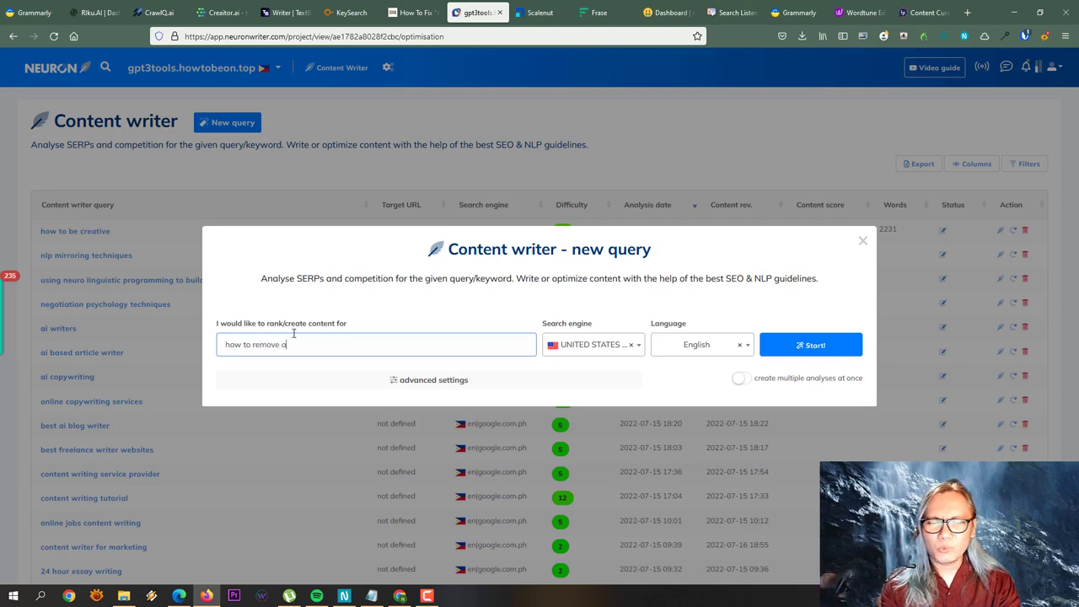
pyautogui.write('ccount w')
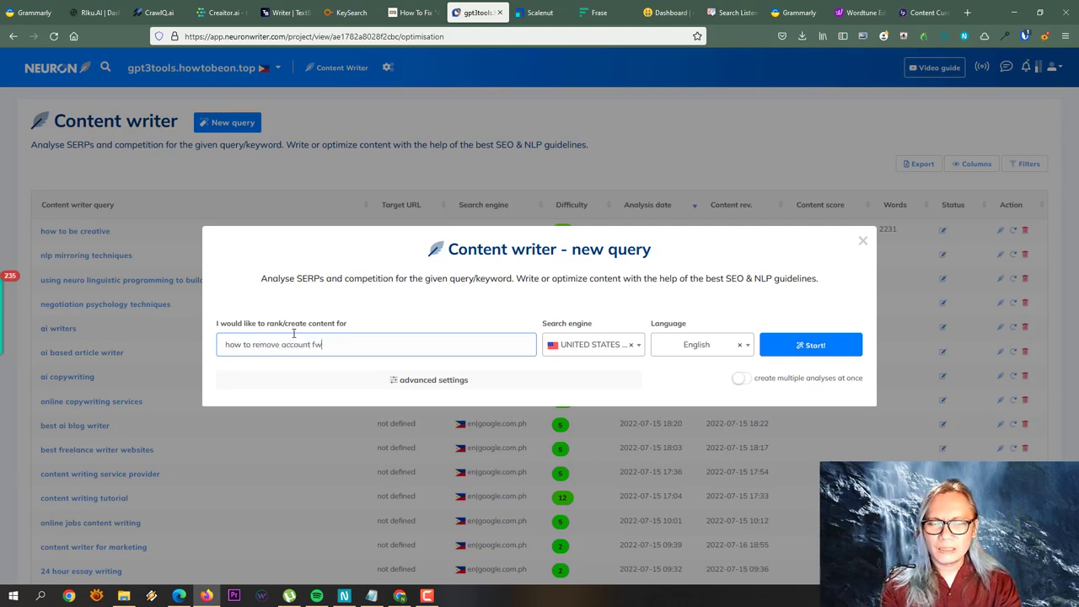
pyautogui.write('arning f')
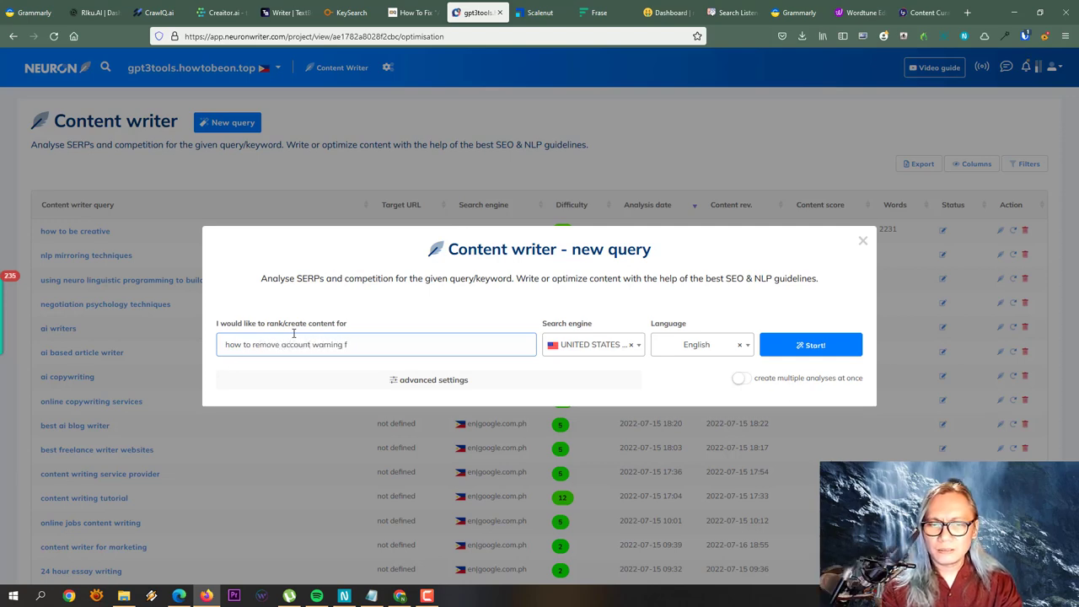
pyautogui.write('rom tiktok')
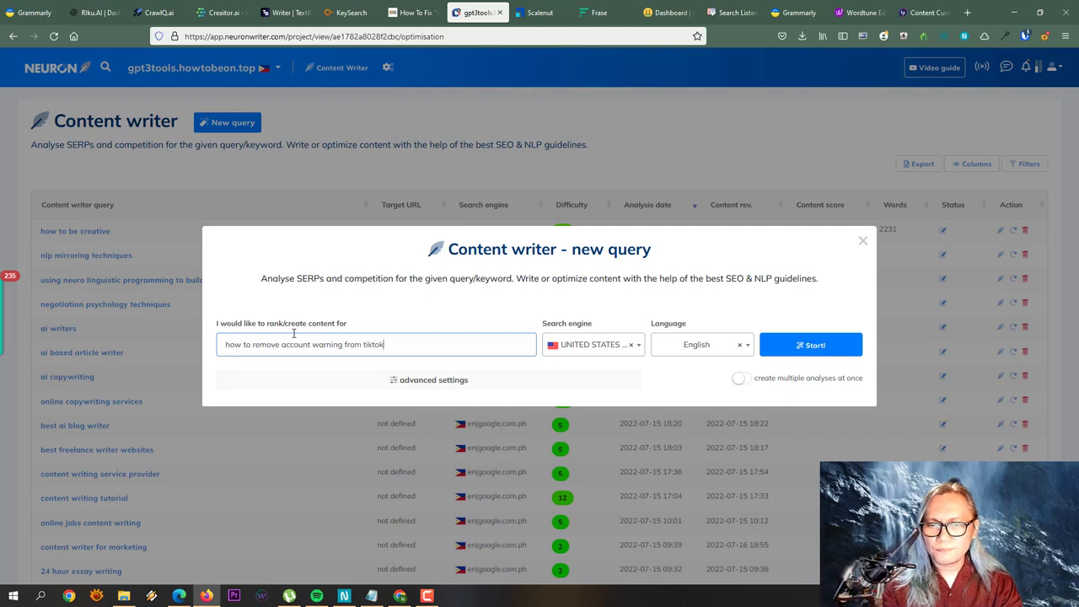
pyautogui.click(795, 344)
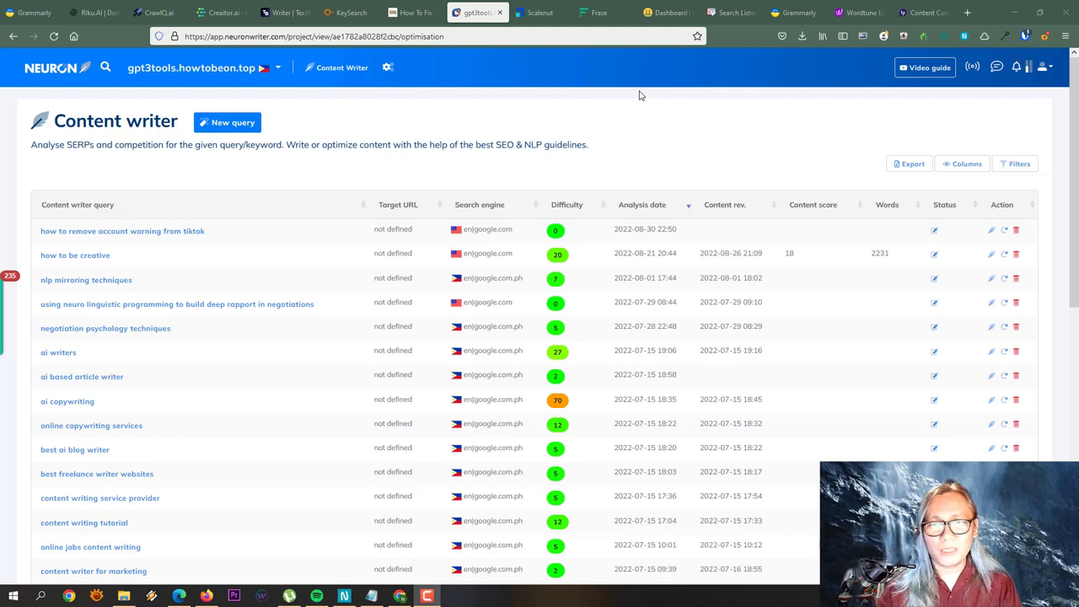
# Open the TikTok account warning query and add the rank 17 MOBA Games page to the selected competitors.
pyautogui.click(172, 239)
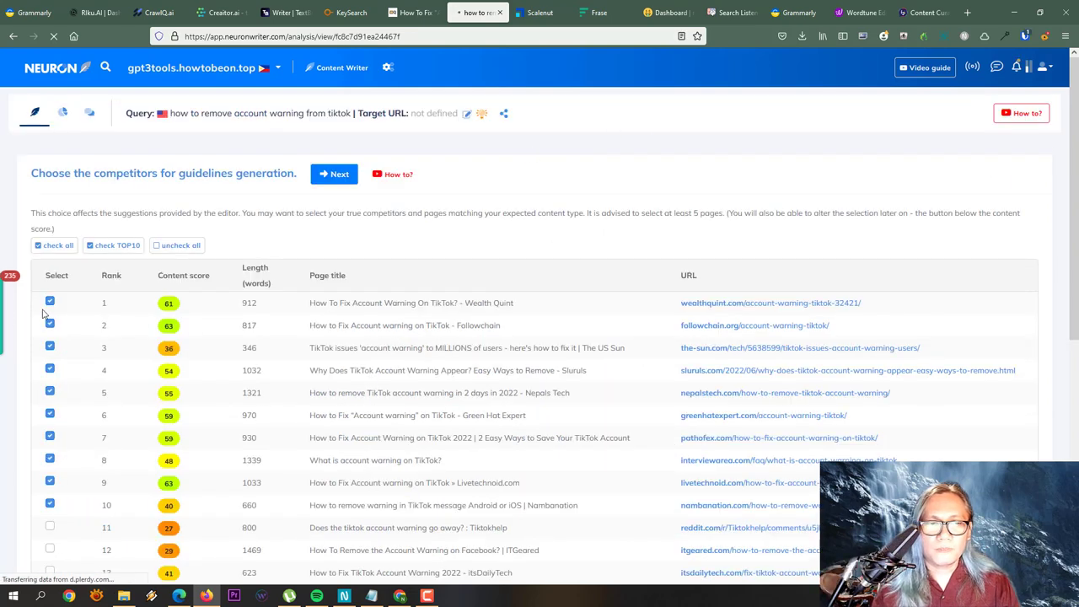
pyautogui.scroll(-1, 101, 321)
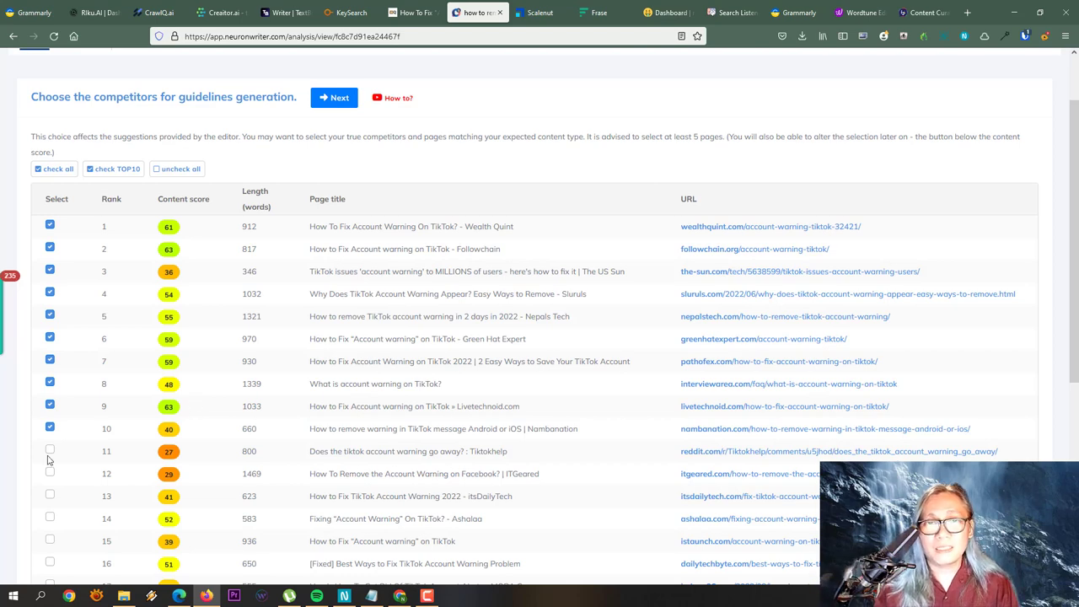
pyautogui.scroll(-2, 53, 480)
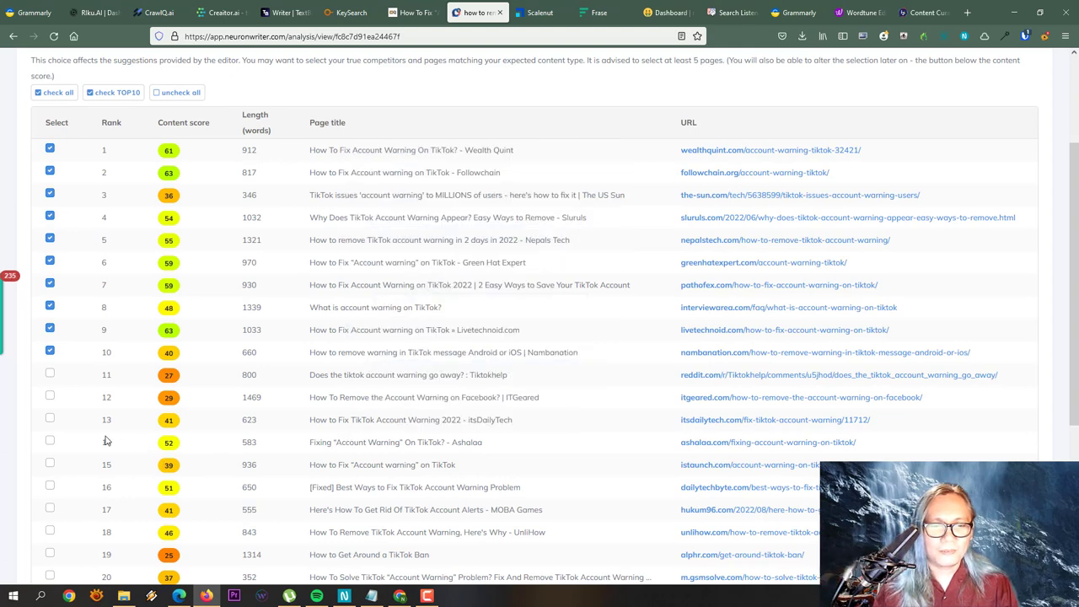
pyautogui.scroll(-3, 105, 440)
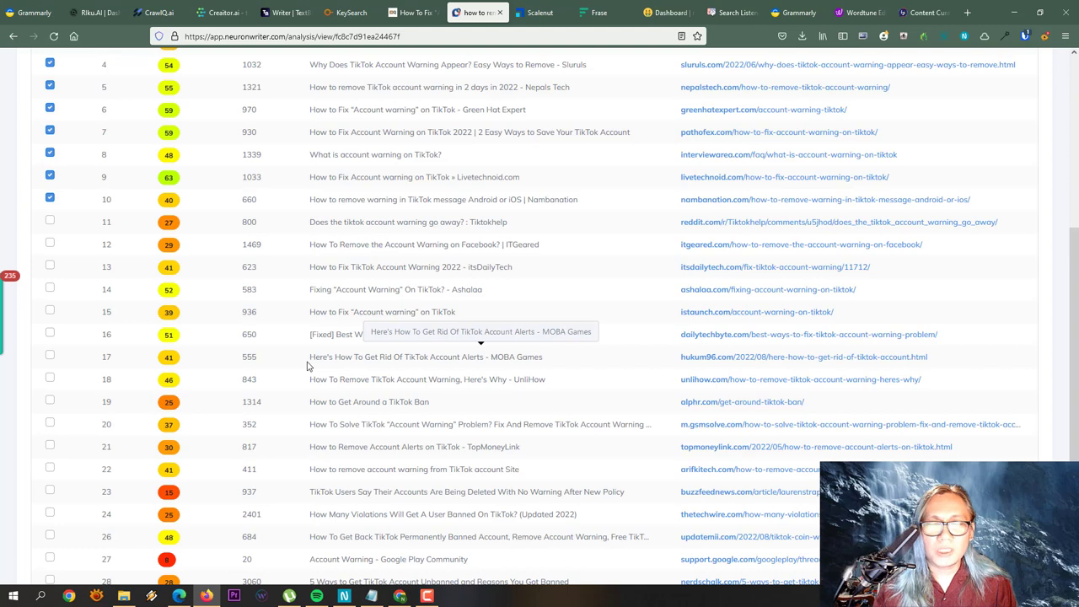
pyautogui.click(50, 355)
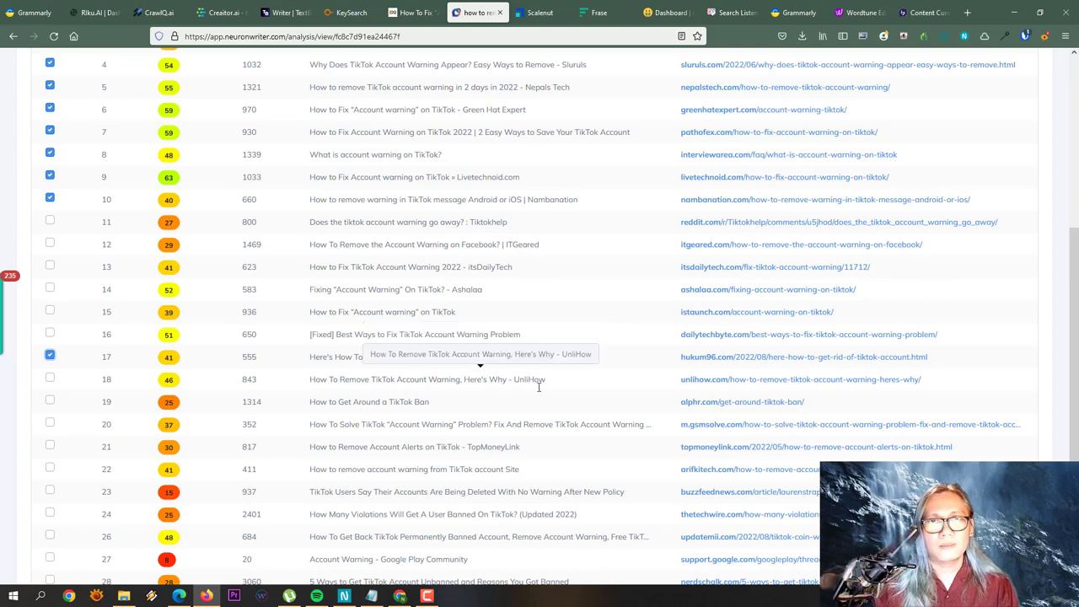
# Check through the full competitor list and continue to the content editor with the chosen competitors.
pyautogui.scroll(3, 516, 389)
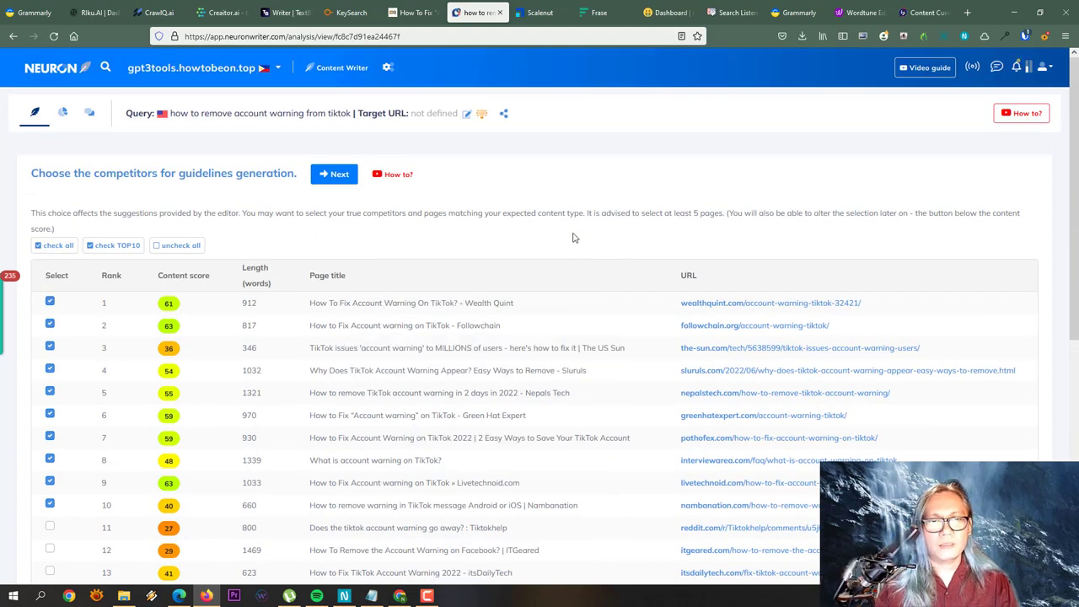
pyautogui.scroll(-3, 384, 358)
pyautogui.scroll(-3, 384, 359)
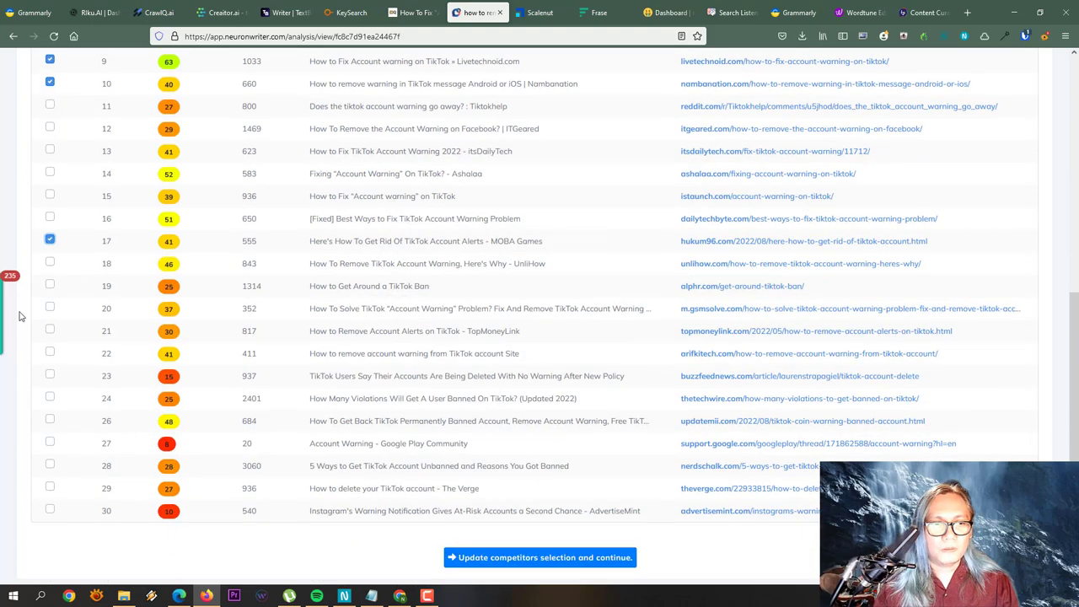
pyautogui.scroll(9, 73, 478)
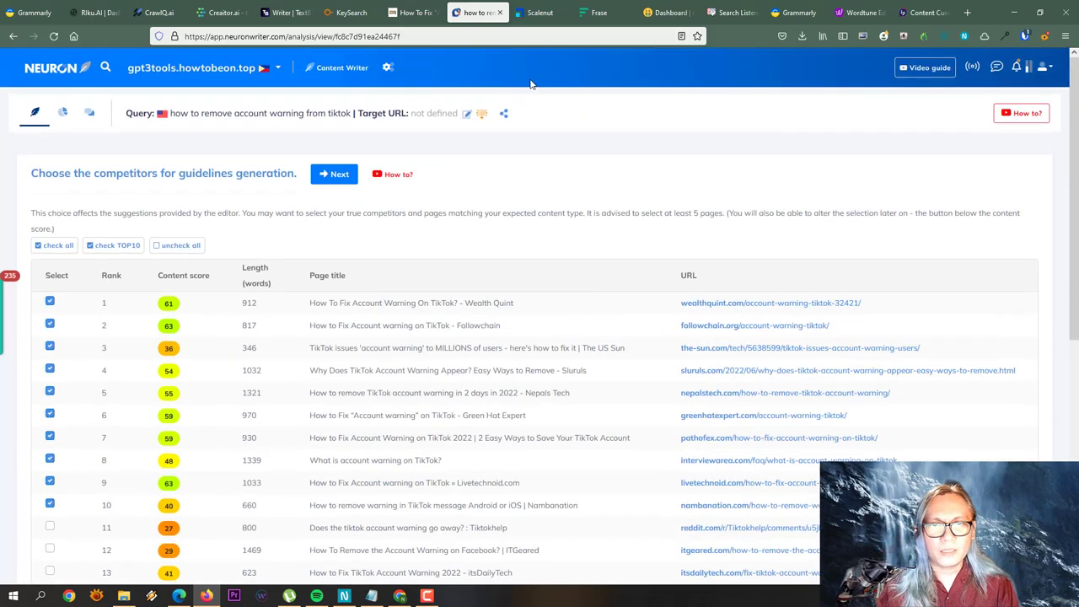
pyautogui.moveTo(522, 82); pyautogui.dragTo(682, 36)
pyautogui.click(334, 174)
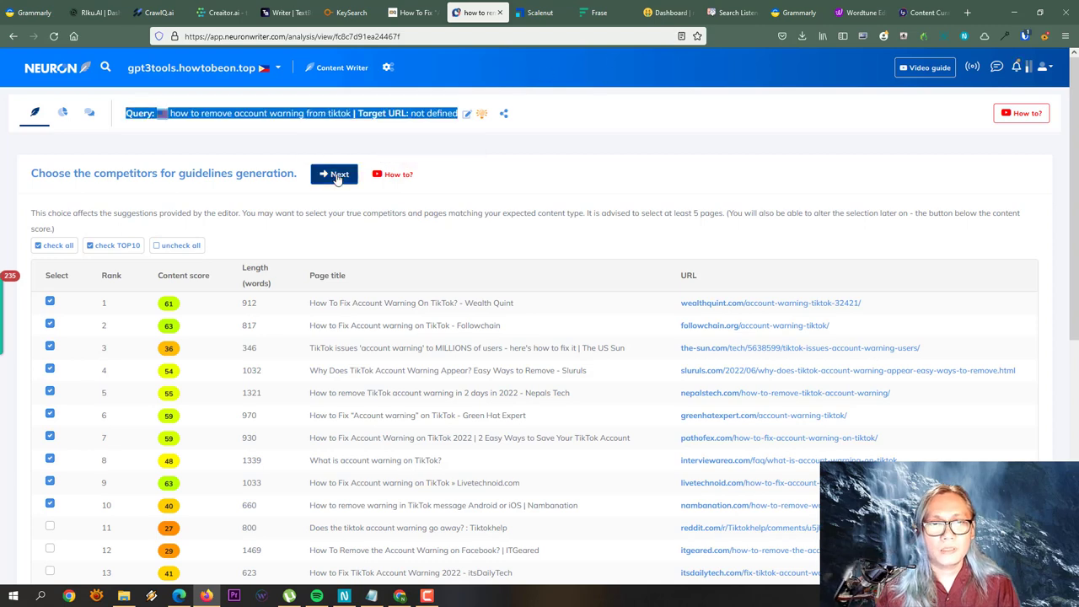
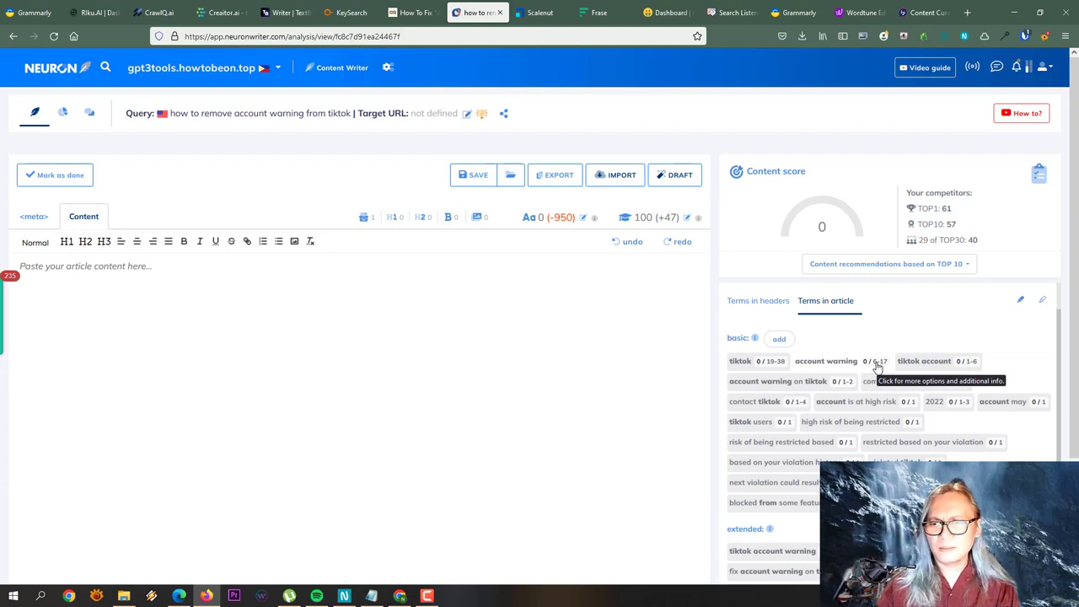
# Write the suggested term "blocked from some features" as the first line of the article content.
pyautogui.click(334, 346)
pyautogui.write('t')
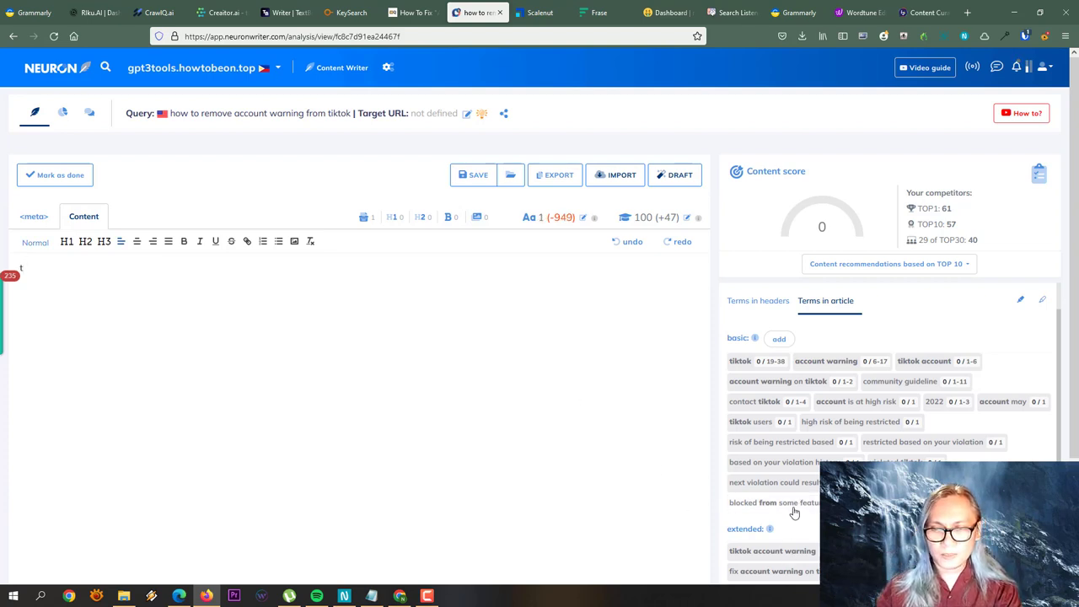
pyautogui.moveTo(56, 292); pyautogui.dragTo(19, 267)
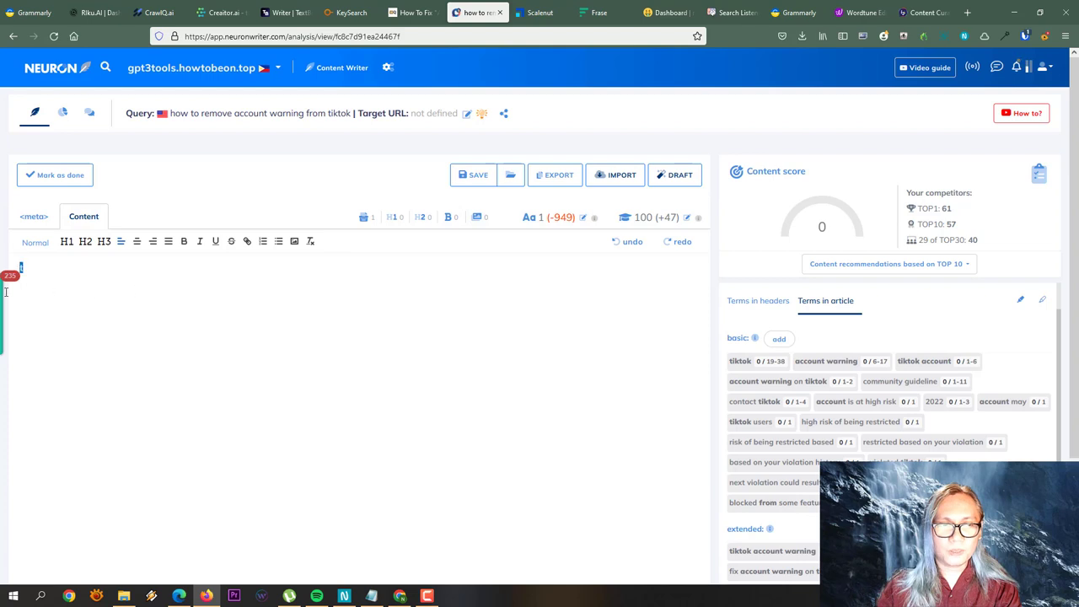
pyautogui.write('bloc')
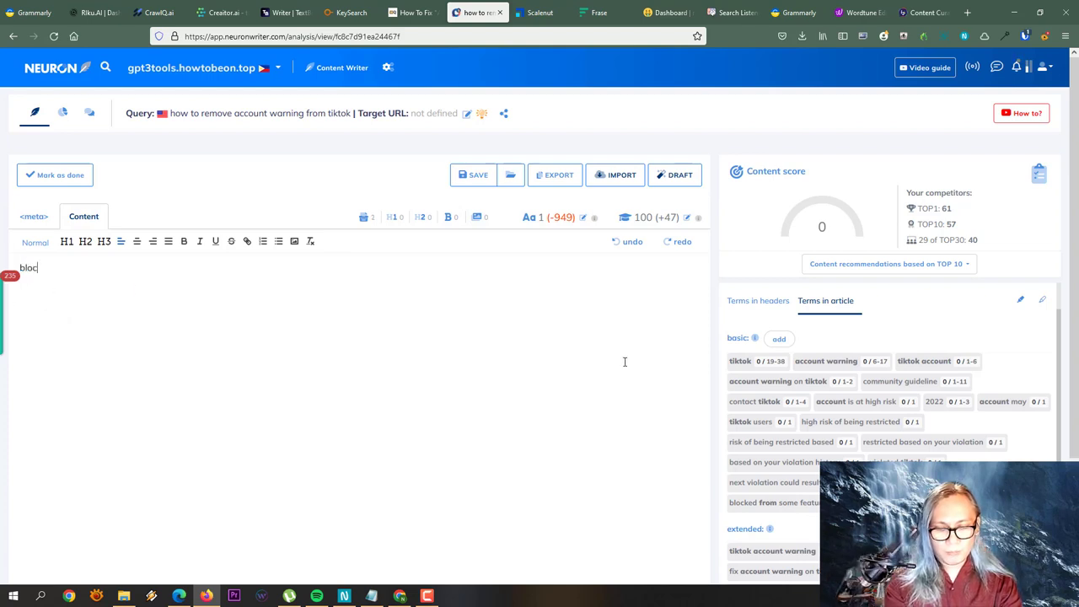
pyautogui.write('ked from som')
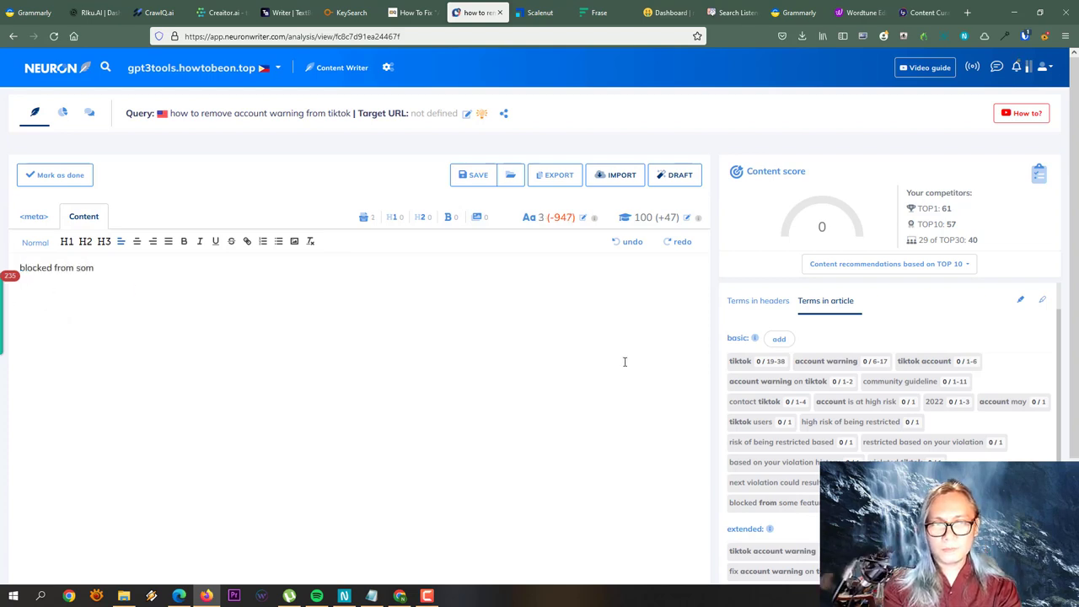
pyautogui.write('e features')
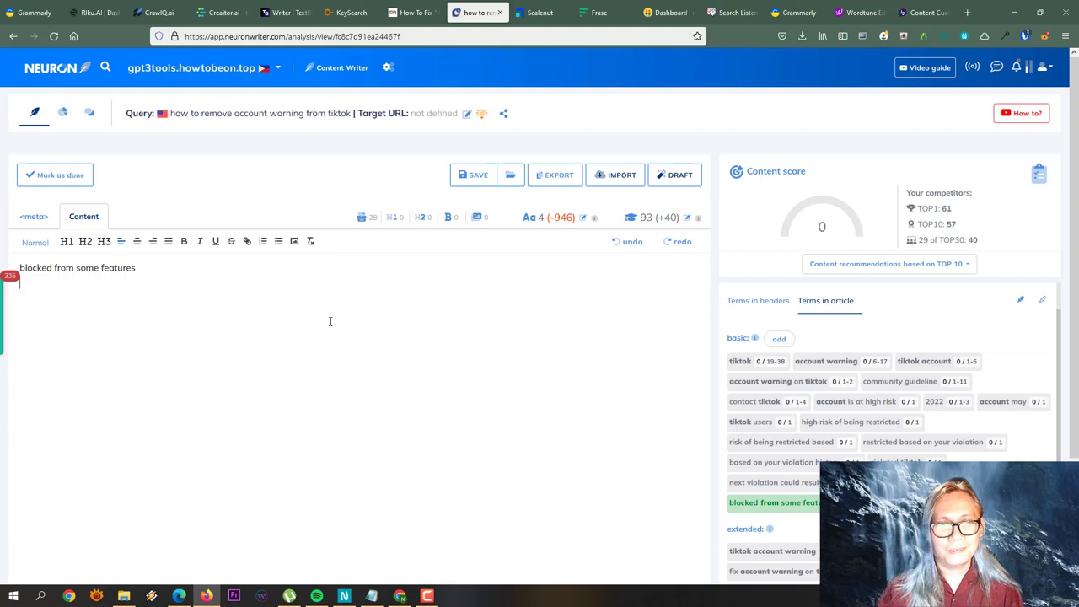
# Add the suggested term "tiktok" on a new line beneath the first line of the article.
pyautogui.scroll(-2, 326, 328)
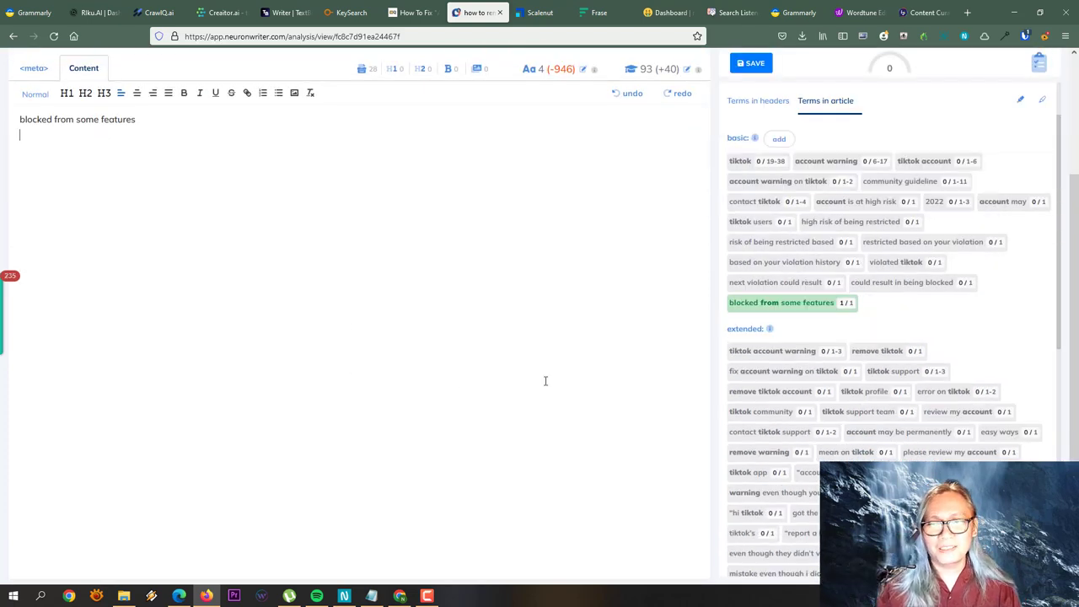
pyautogui.scroll(1, 773, 315)
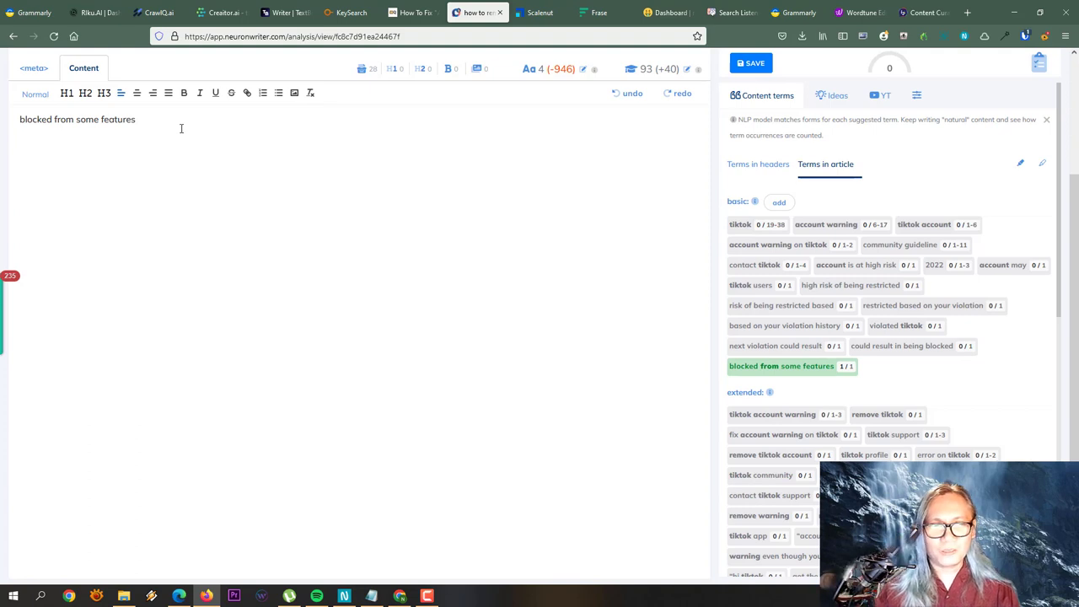
pyautogui.write('tiktok')
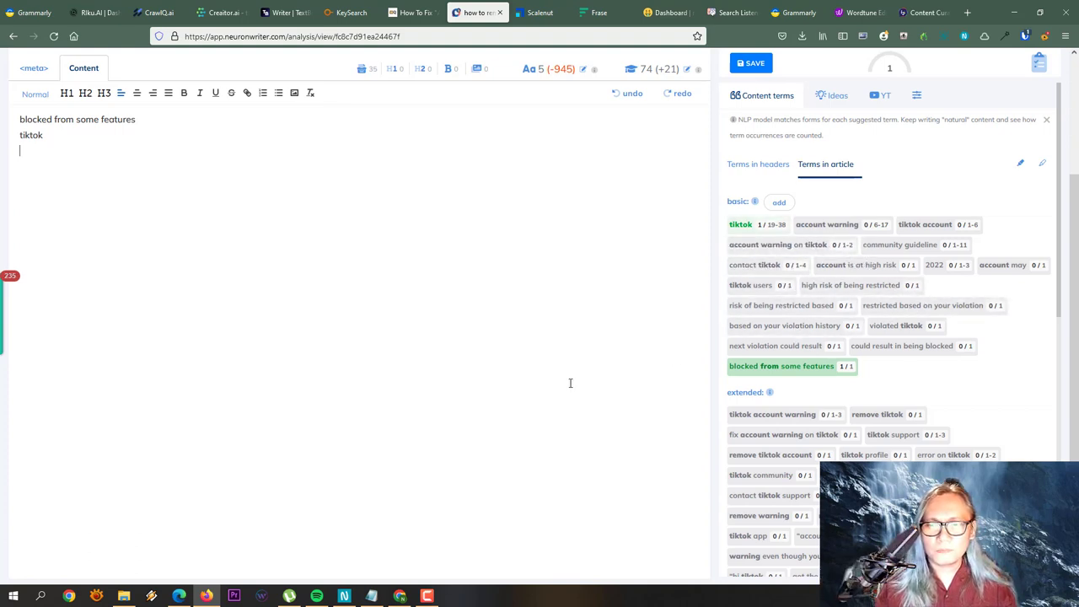
pyautogui.scroll(3, 593, 317)
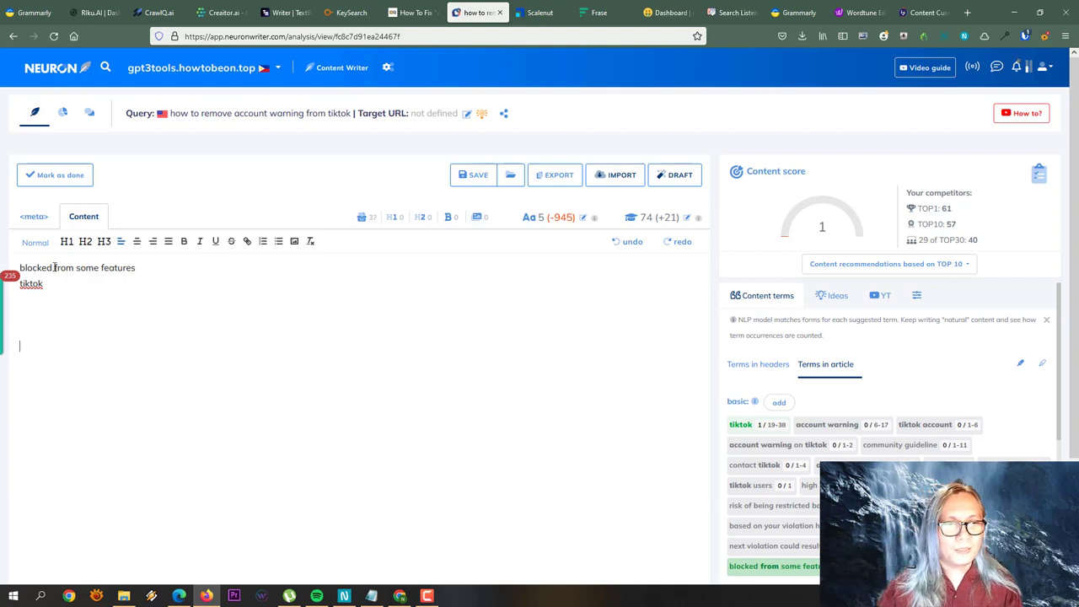
pyautogui.click(19, 267)
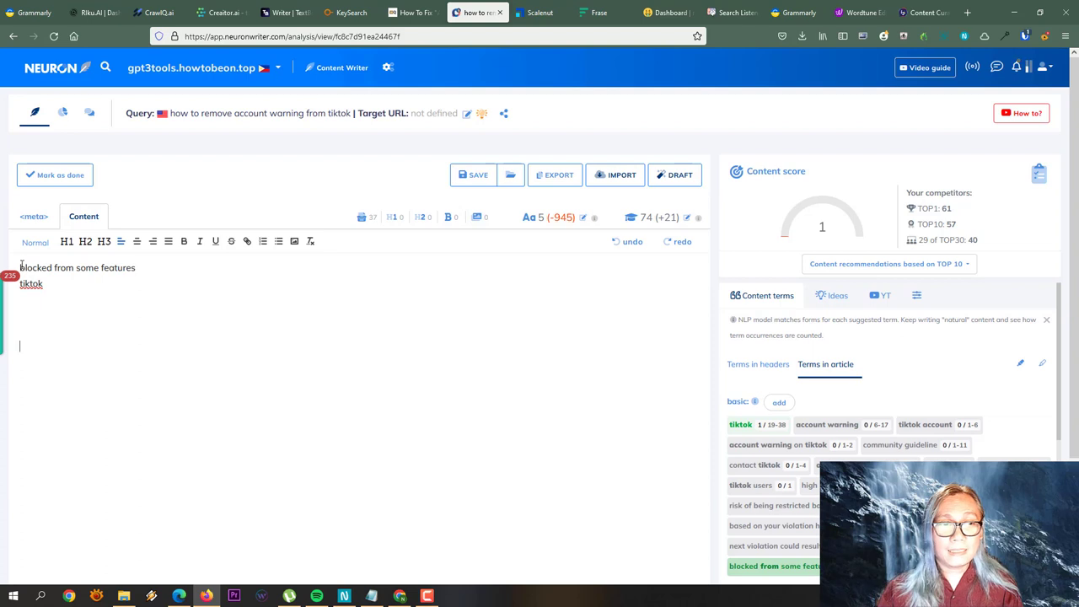
# Generate an AI paragraph from the line "blocked from some features" with Start paragraph and insert the generated text into the article.
pyautogui.keyDown('shift'); pyautogui.click(157, 267); pyautogui.keyUp('shift')
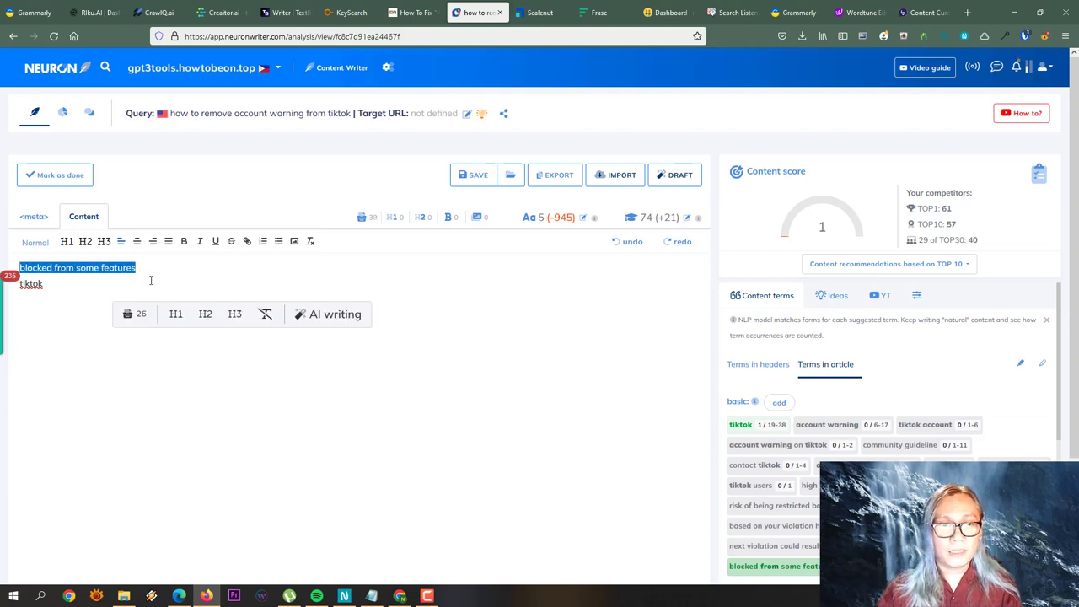
pyautogui.click(319, 318)
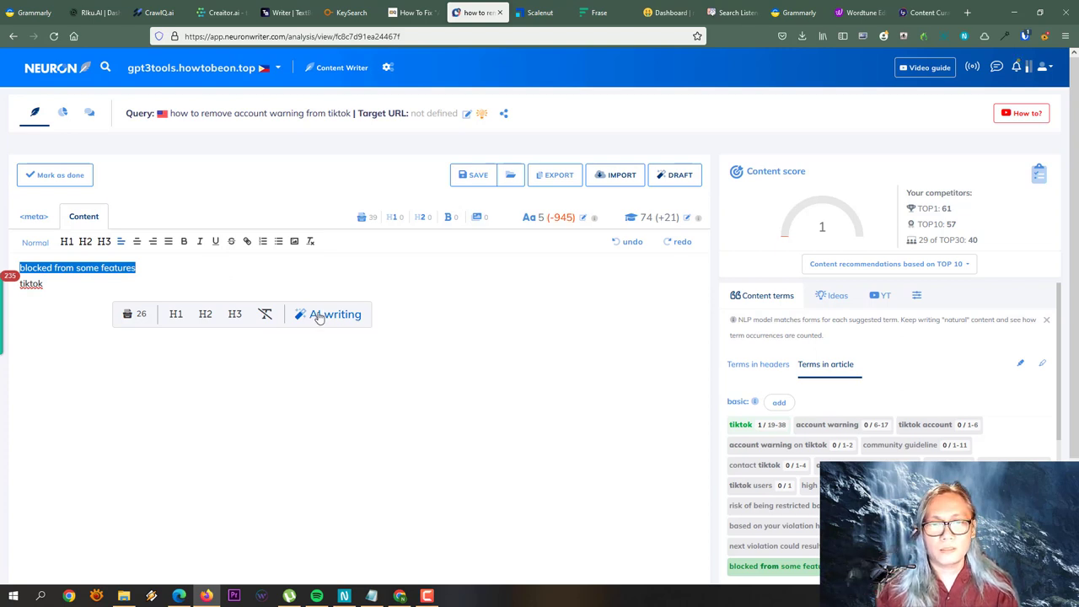
pyautogui.click(318, 318)
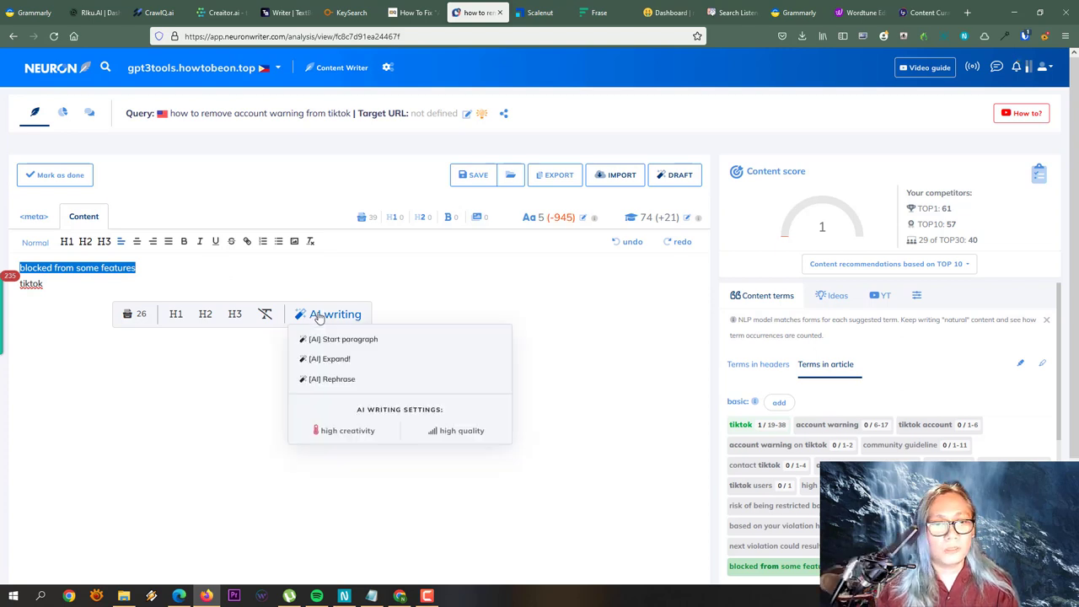
pyautogui.click(379, 358)
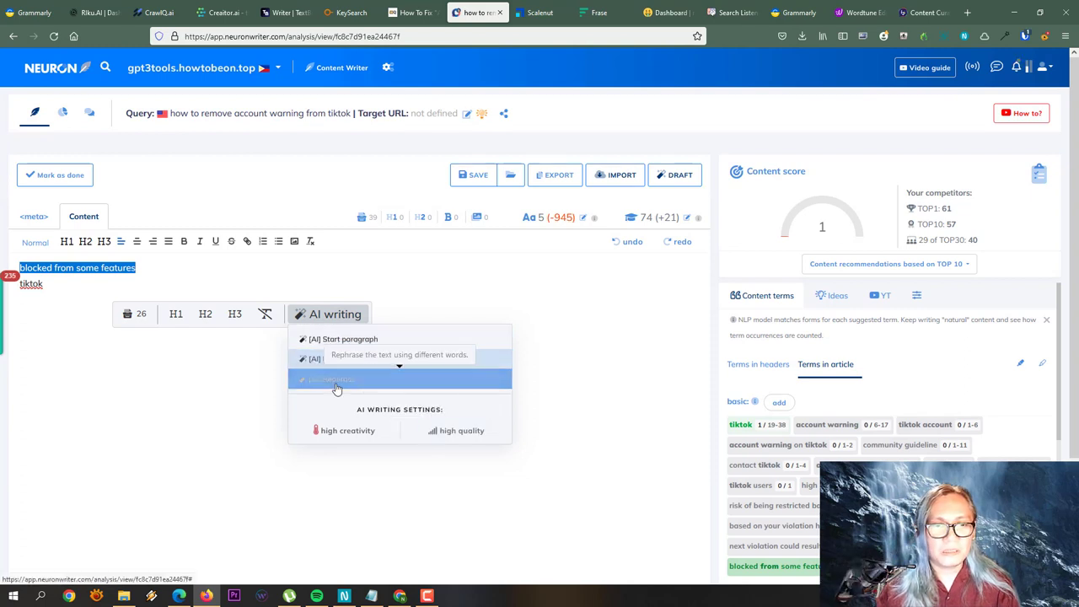
pyautogui.click(385, 342)
pyautogui.click(394, 341)
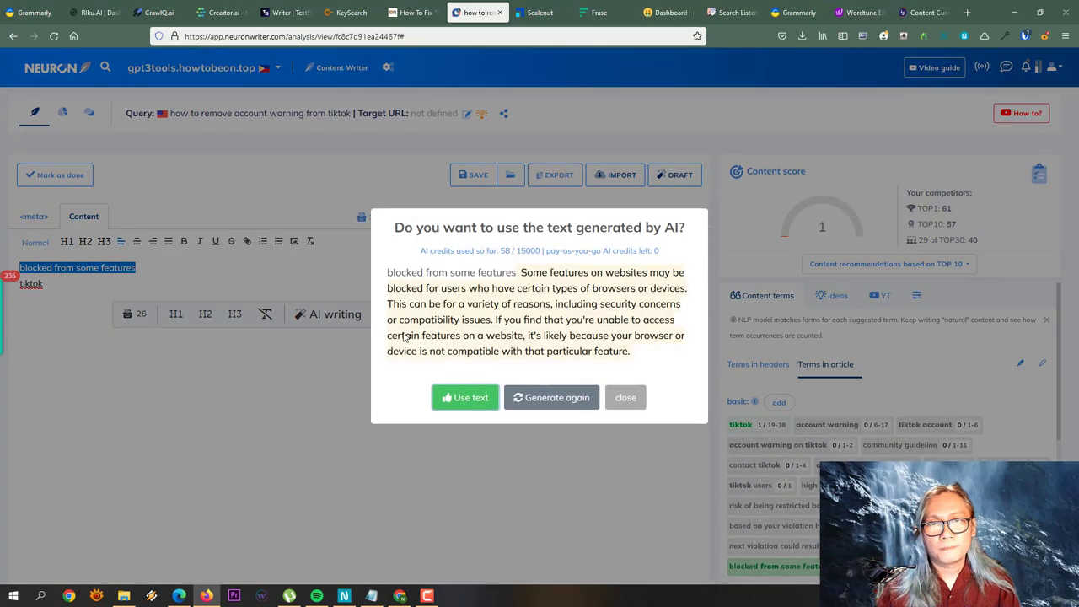
pyautogui.click(465, 399)
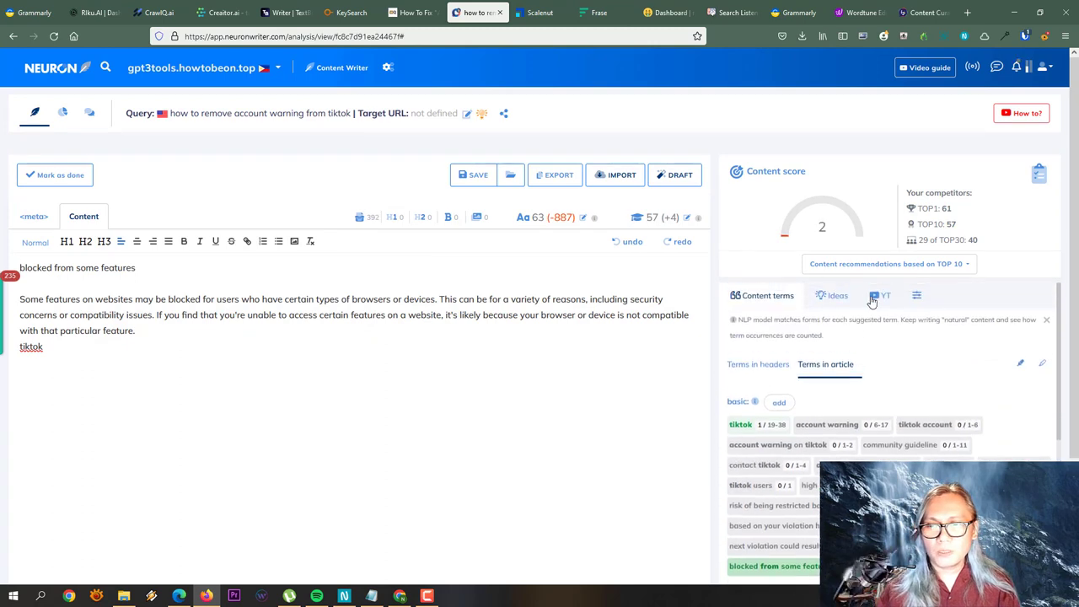
# Browse the competitors' H2 heading ideas and copy the heading "What Does "Account Warning" mean on TikTok?".
pyautogui.click(833, 298)
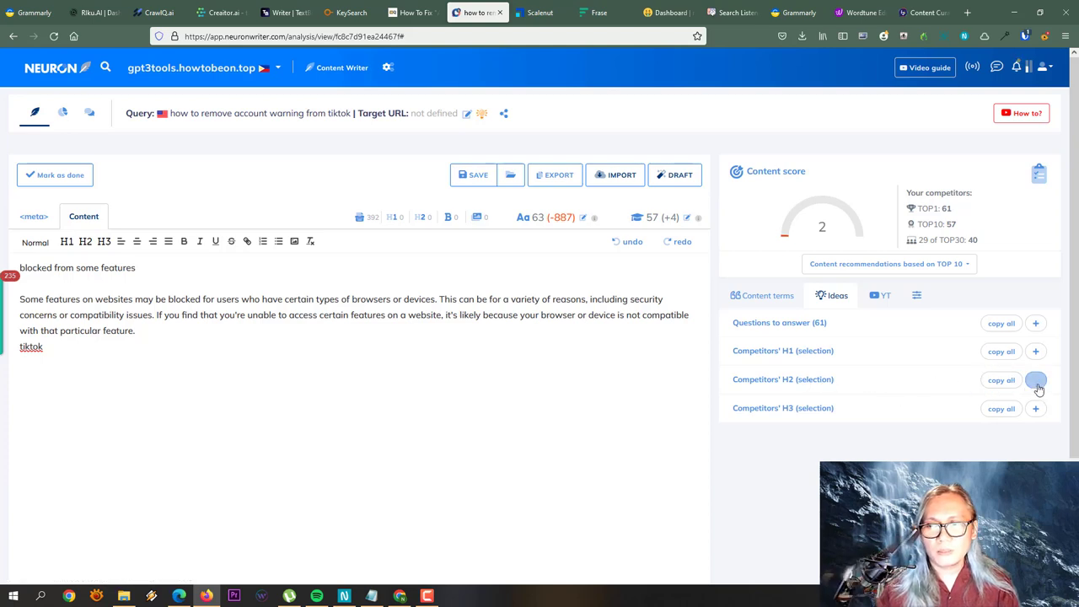
pyautogui.click(1035, 380)
pyautogui.scroll(-2, 933, 389)
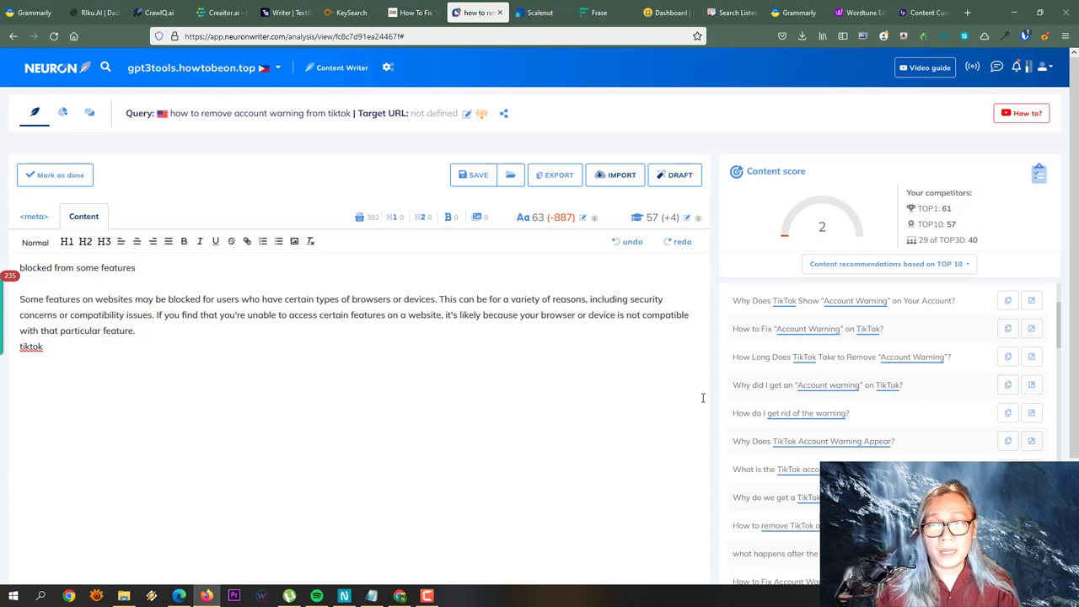
pyautogui.scroll(2, 899, 399)
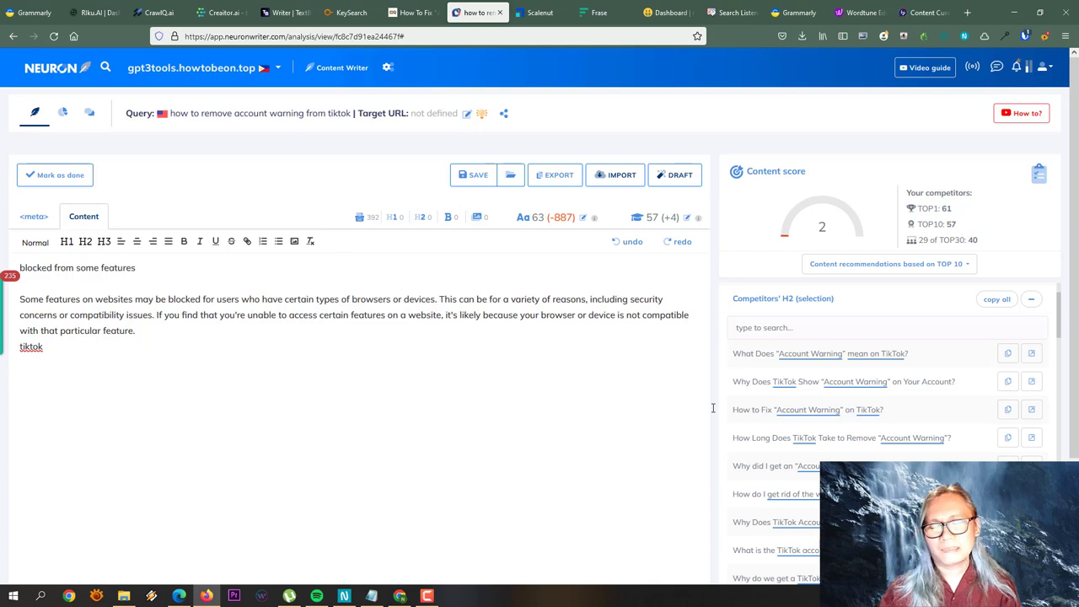
pyautogui.click(1007, 353)
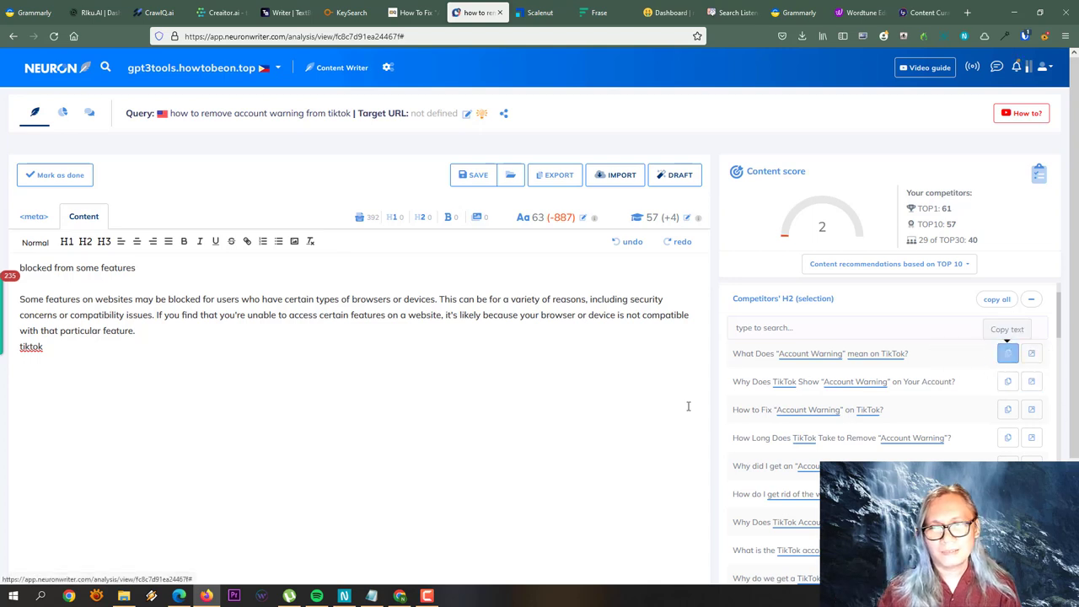
pyautogui.scroll(-2, 674, 417)
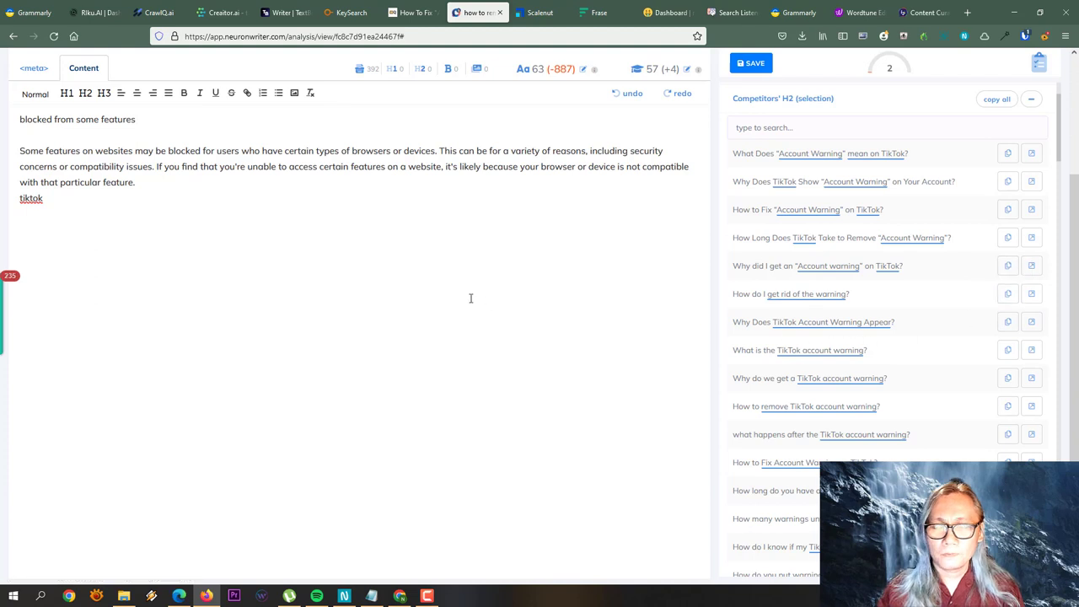
pyautogui.scroll(2, 500, 330)
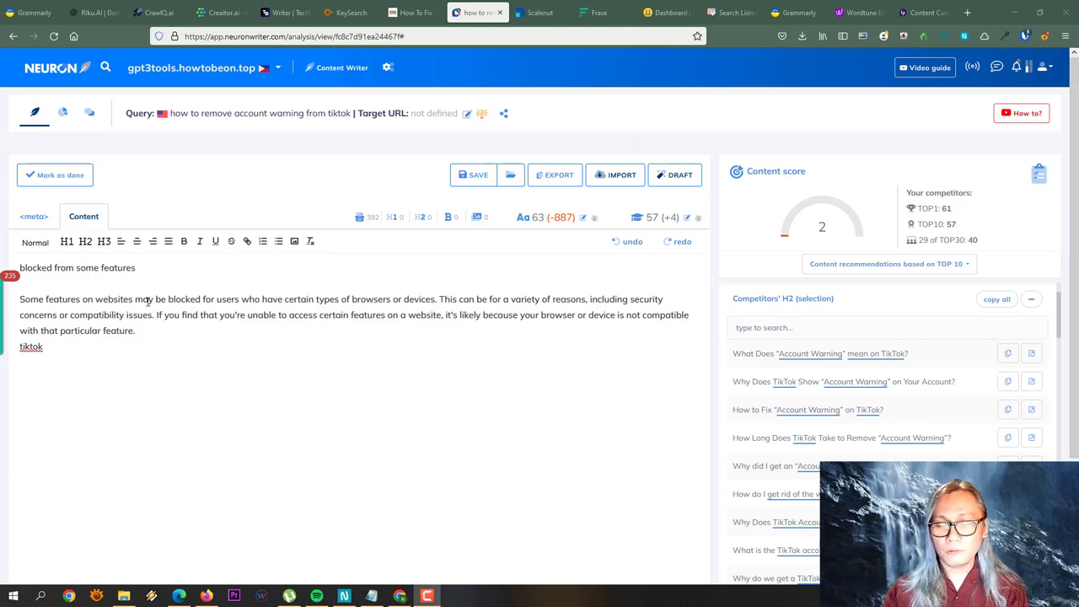
# Extend the article's last line to "tiktok is the best" and try to expand that line with AI writing.
pyautogui.click(53, 351)
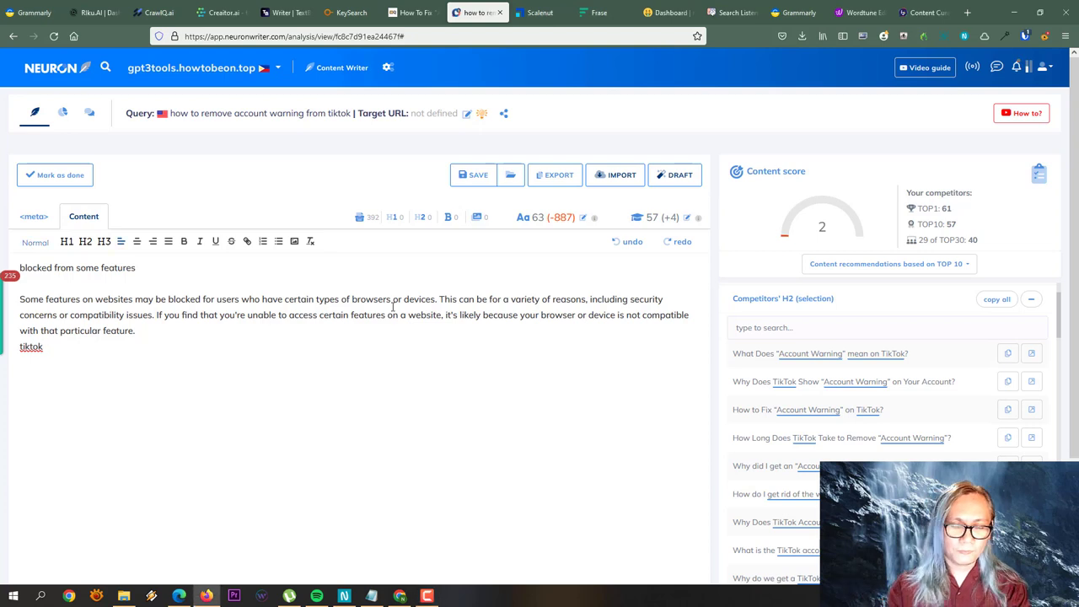
pyautogui.write('is the best')
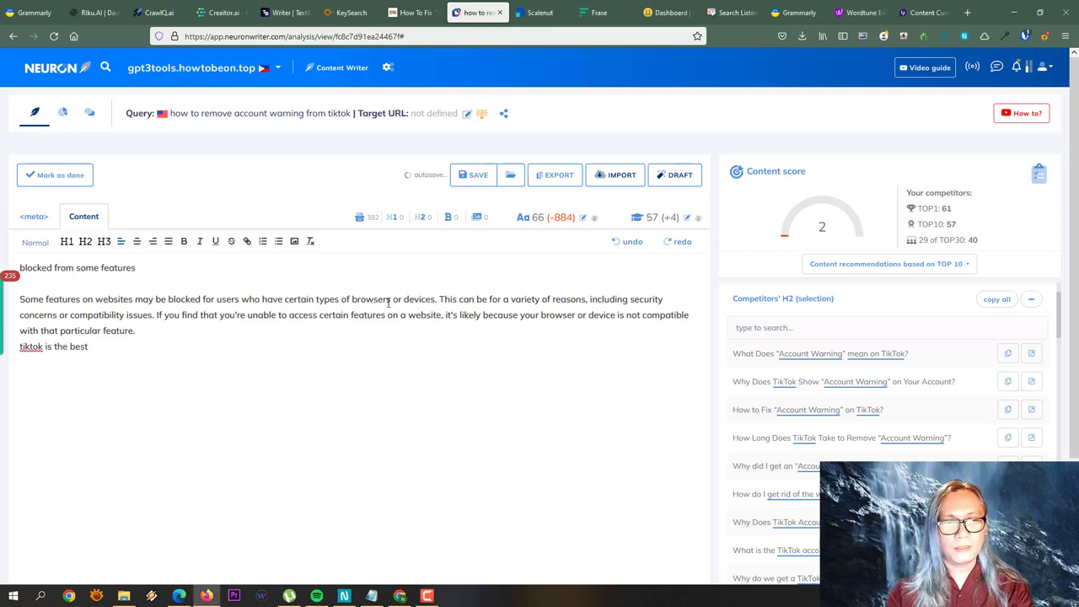
pyautogui.moveTo(17, 346); pyautogui.dragTo(129, 359)
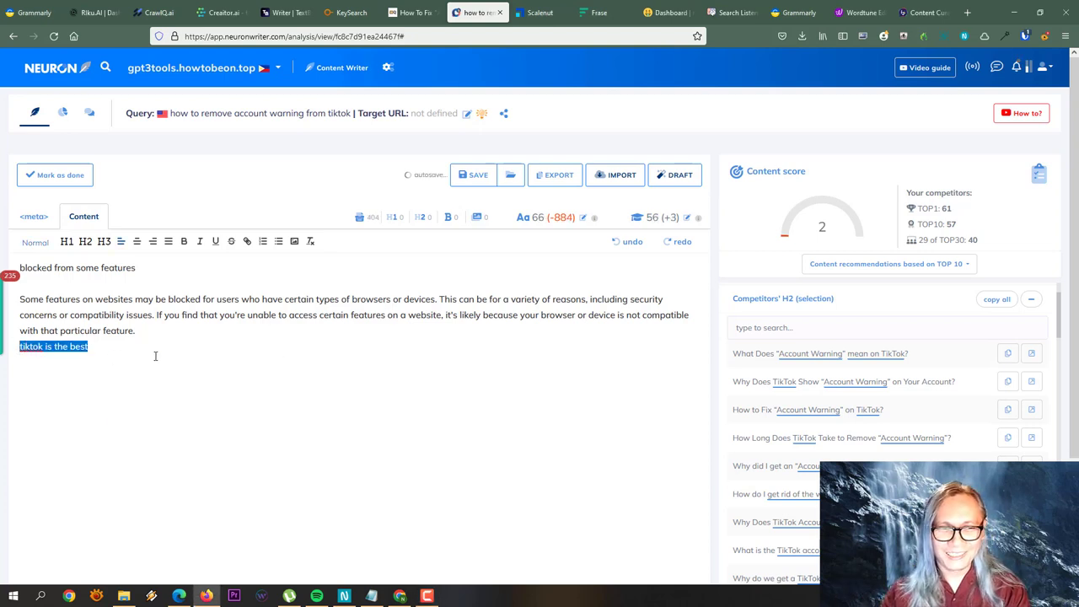
pyautogui.click(344, 418)
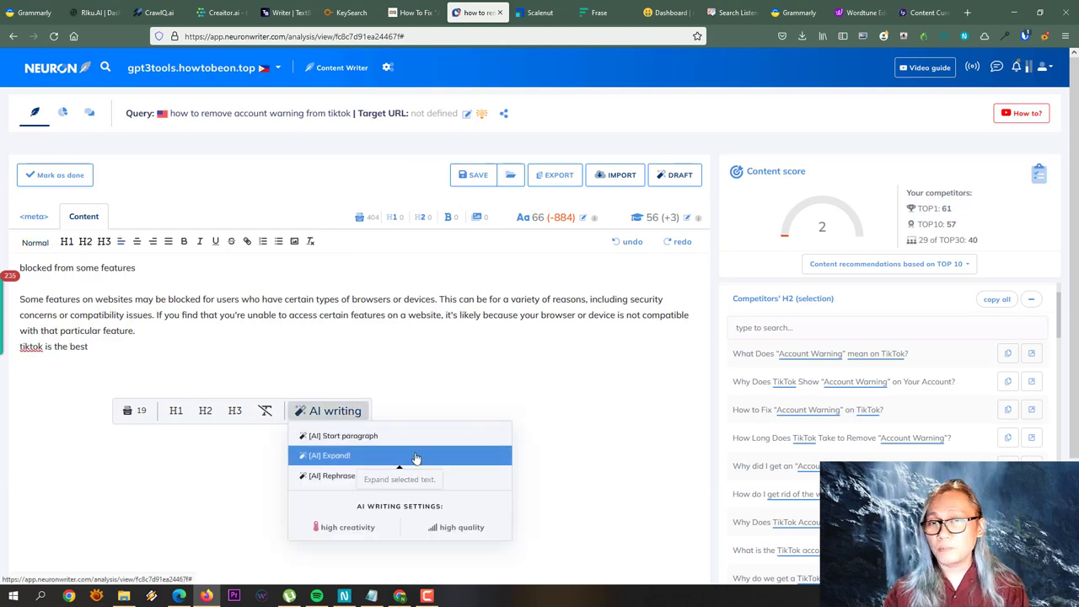
pyautogui.click(356, 463)
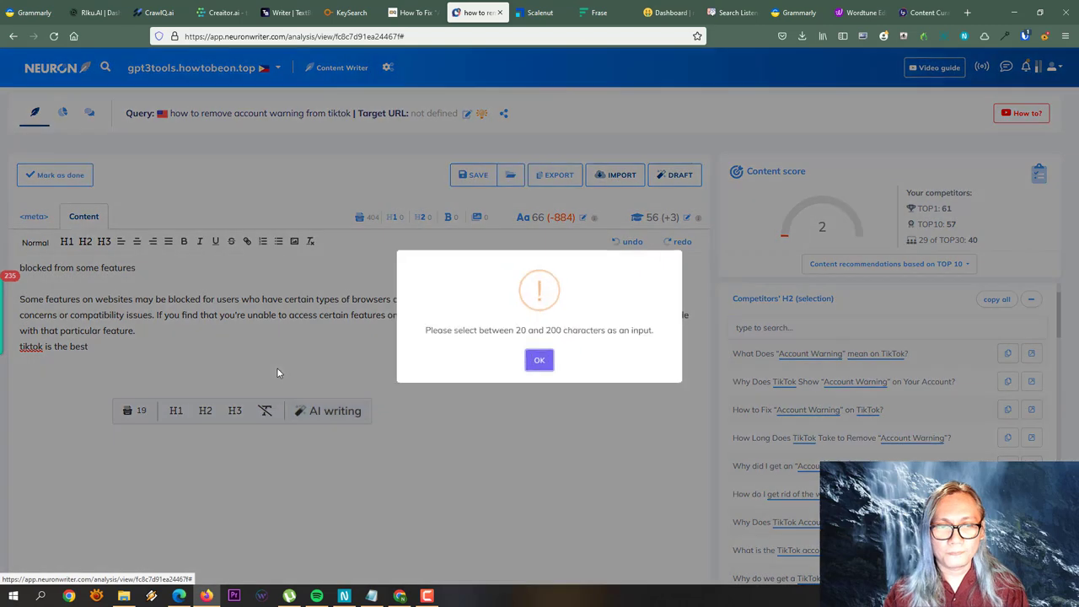
pyautogui.click(539, 368)
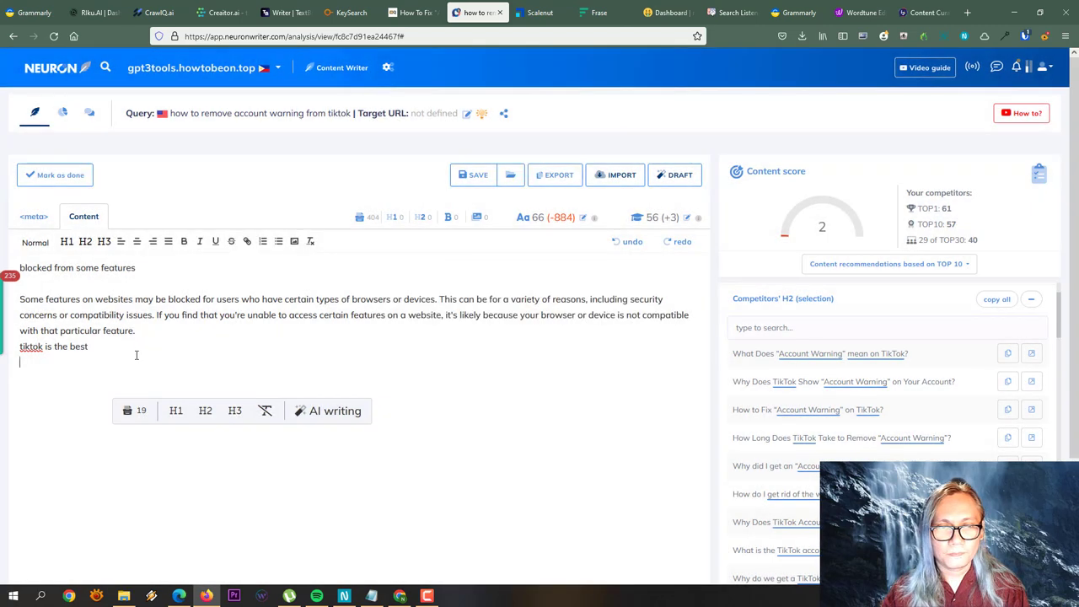
# Remove the paragraph's final period, expand its ending from "on a website" with AI, regenerate the suggestion once and insert it.
pyautogui.click(230, 332)
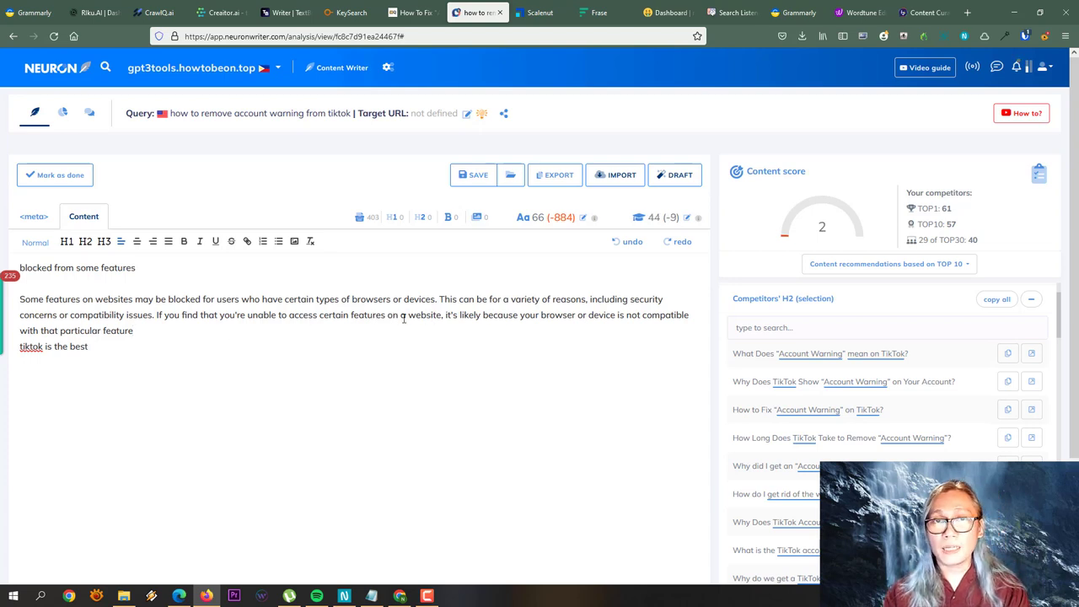
pyautogui.moveTo(394, 313); pyautogui.dragTo(404, 333)
pyautogui.click(397, 327)
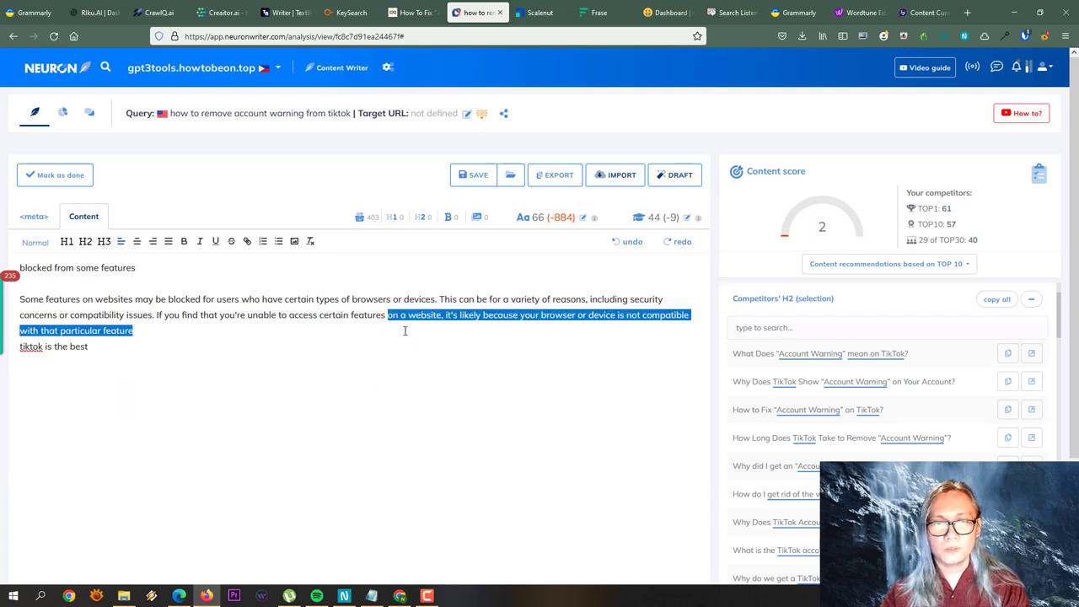
pyautogui.rightClick(421, 318)
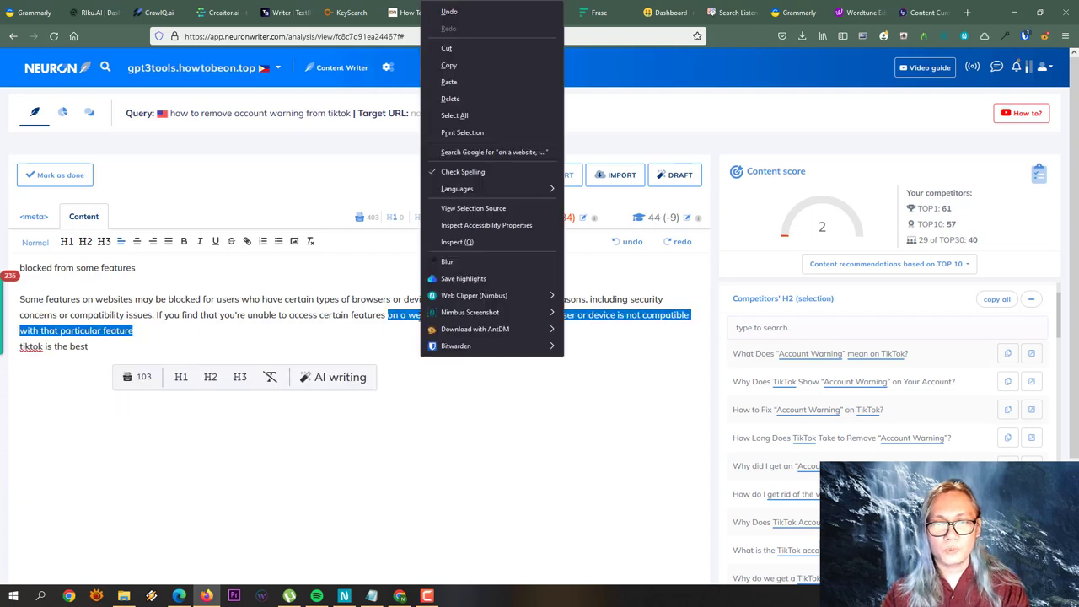
pyautogui.click(357, 380)
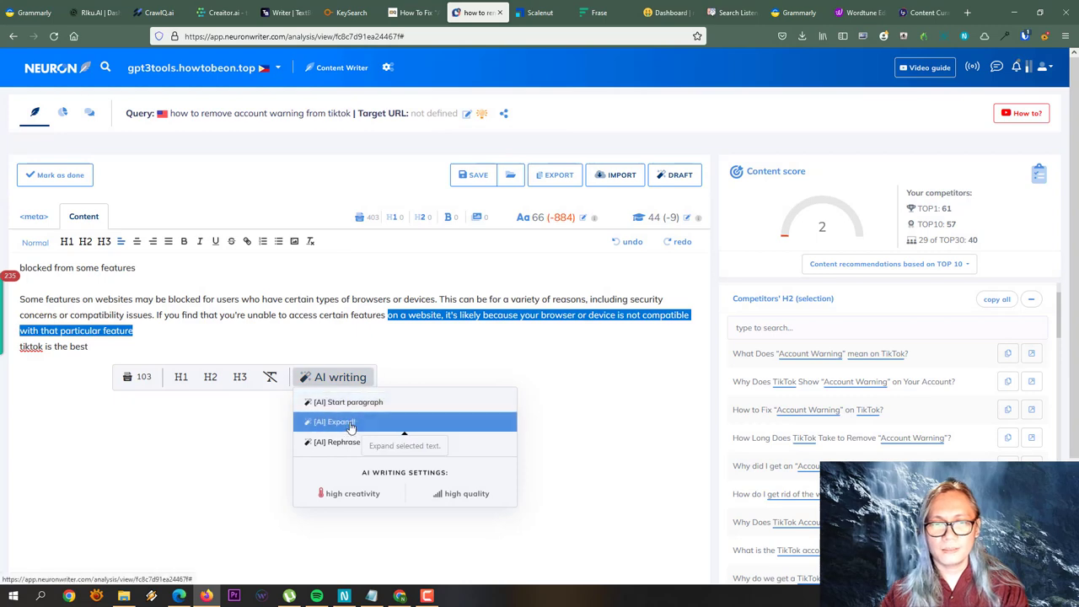
pyautogui.click(349, 424)
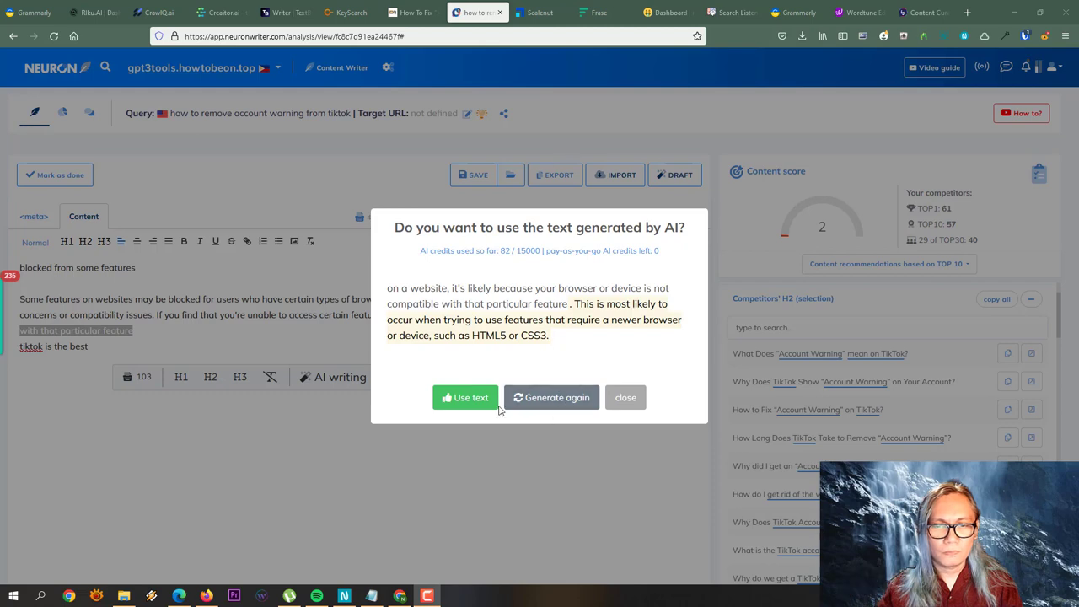
pyautogui.click(550, 398)
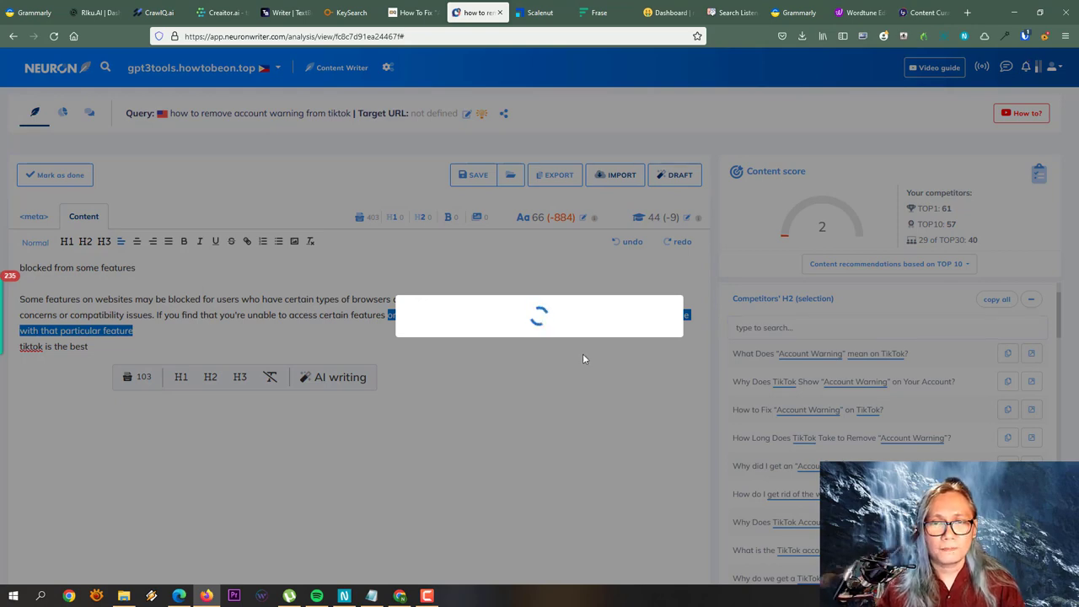
pyautogui.click(459, 397)
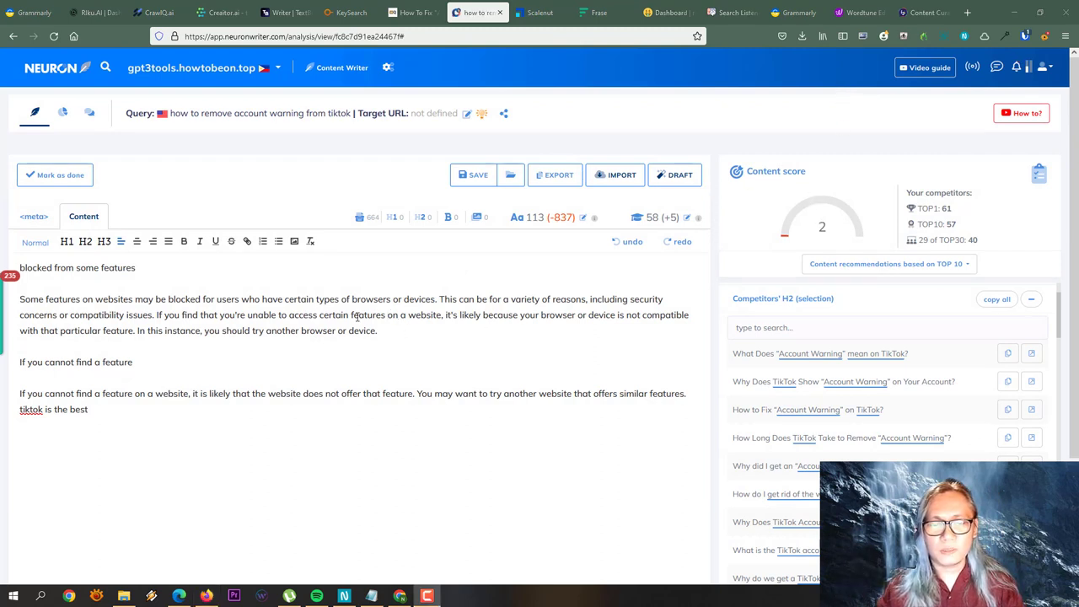
# Switch to Scalenut's asthma topic cluster report, continue to Frase and look through the "How to ride faster in cycling" content brief.
pyautogui.moveTo(351, 314); pyautogui.dragTo(375, 330)
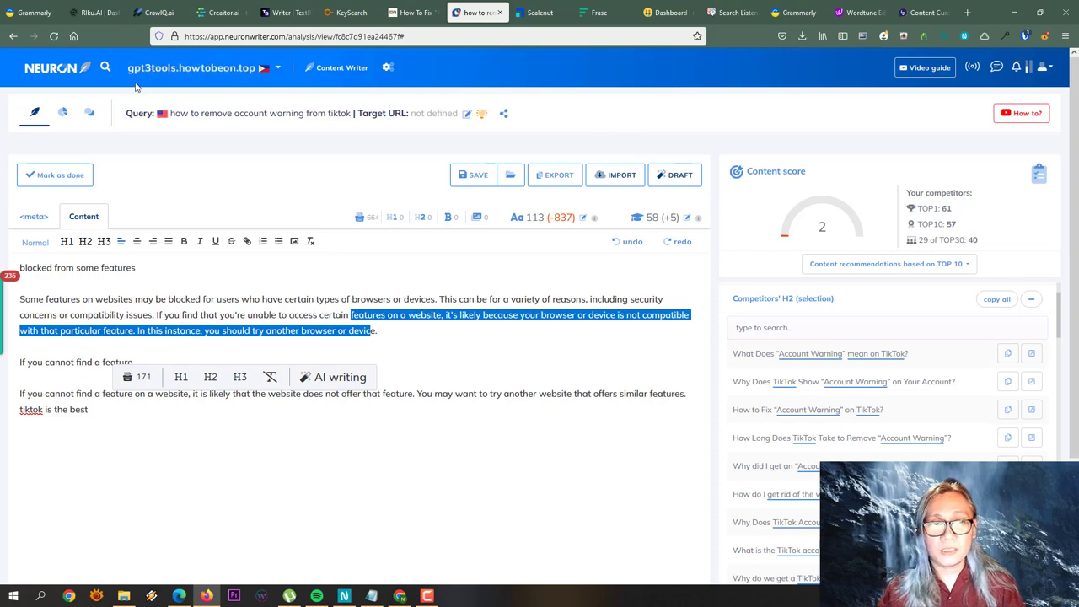
pyautogui.click(537, 16)
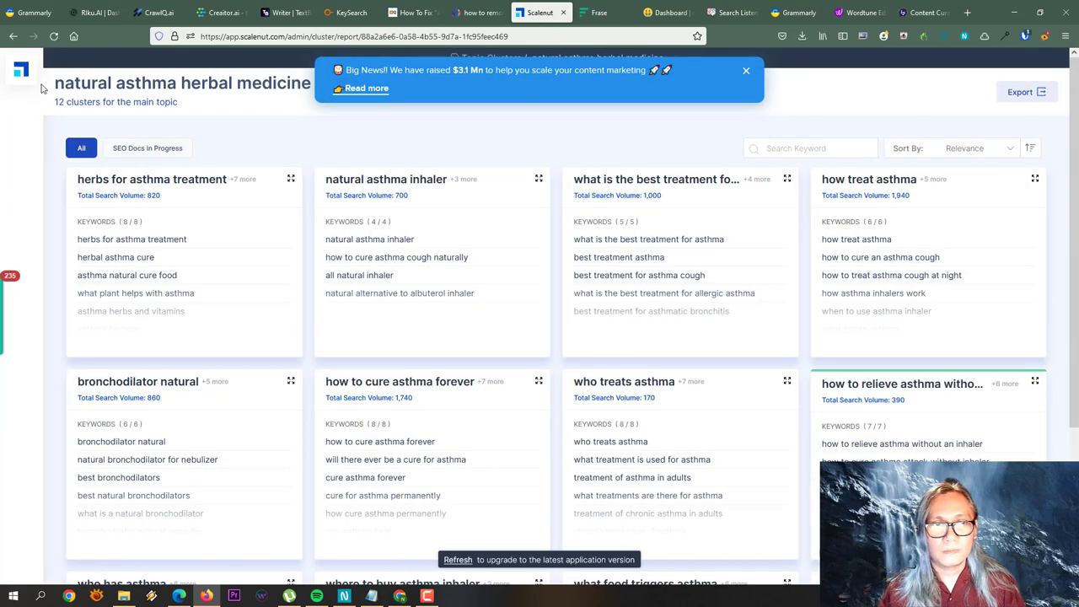
pyautogui.click(590, 12)
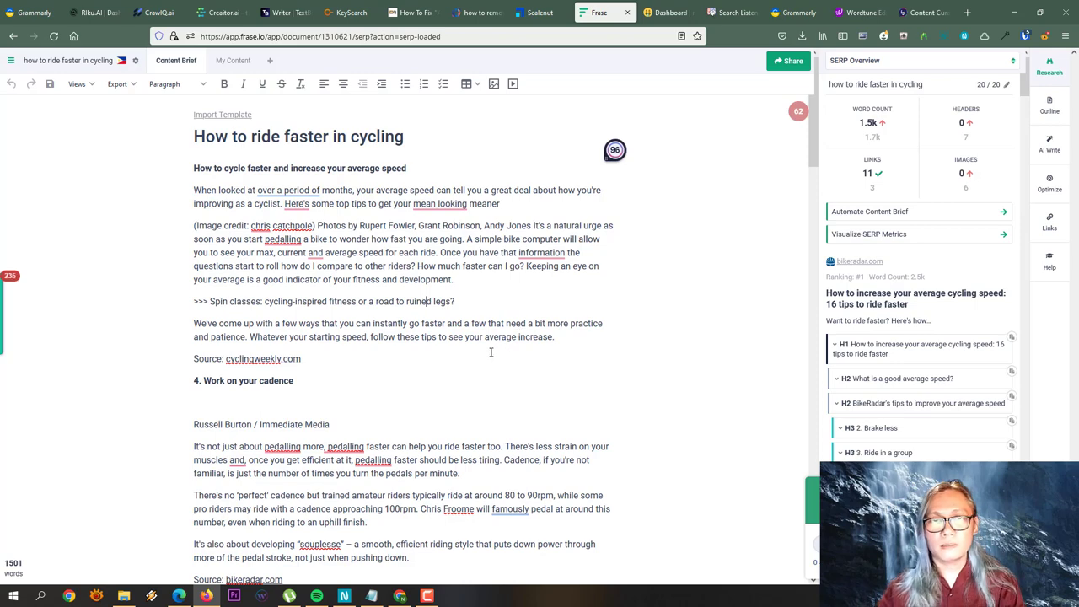
pyautogui.scroll(-5, 490, 353)
pyautogui.scroll(5, 490, 352)
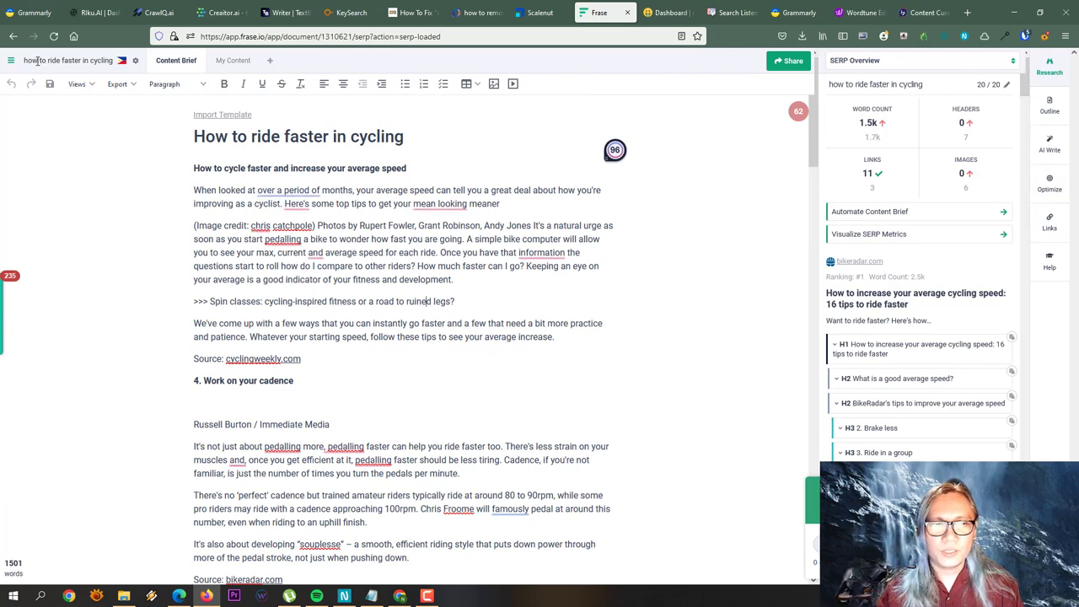
pyautogui.scroll(-10, 395, 361)
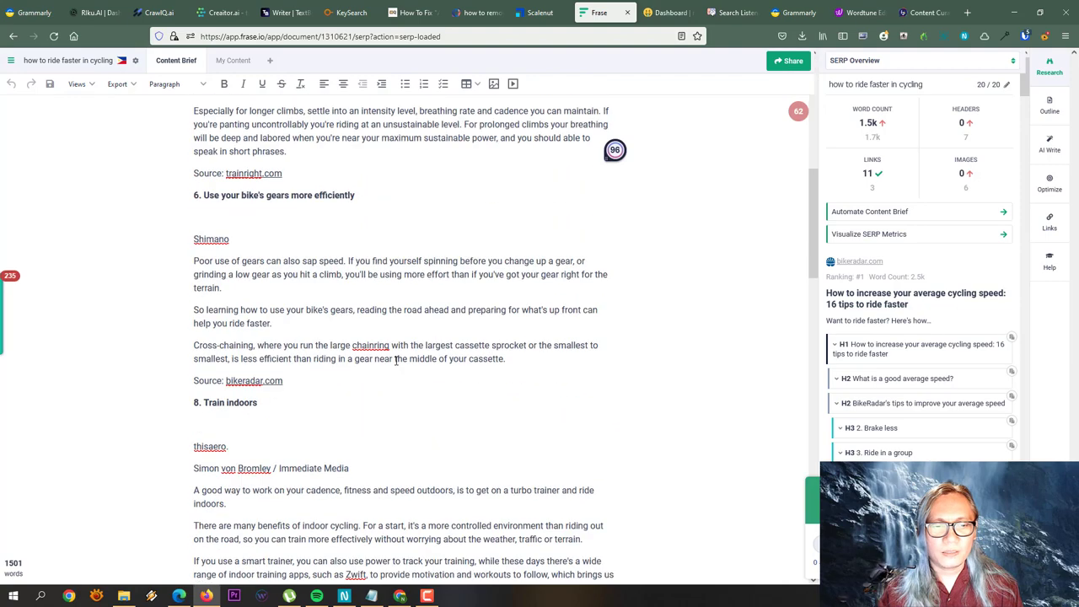
pyautogui.scroll(15, 398, 345)
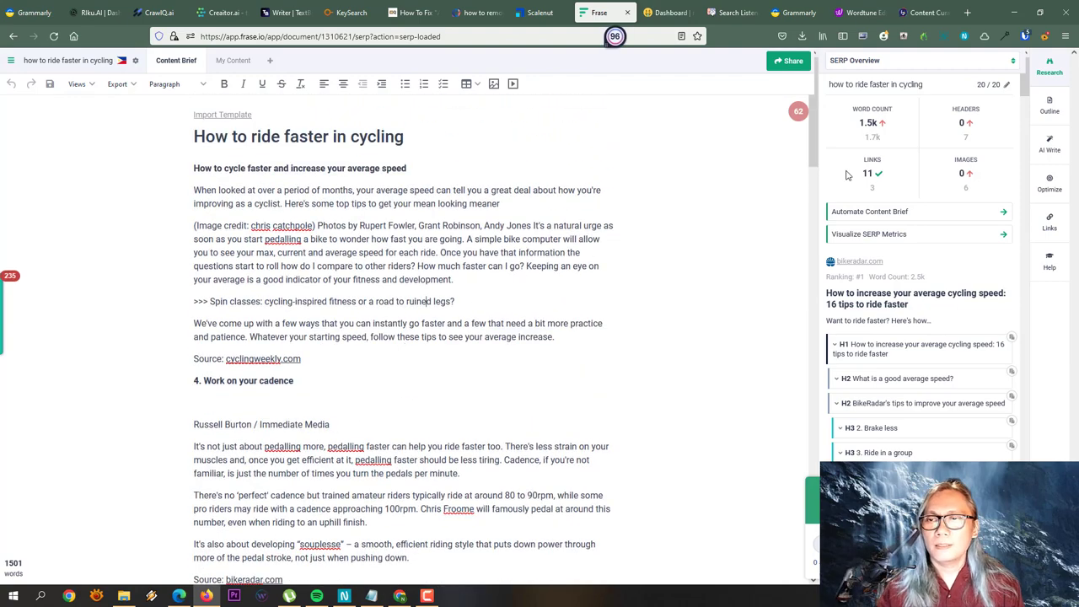
# Open the Frase outline builder and add the active.com headings "Actually Rest on Rest Days" and "Fueling During a Ride" to the outline.
pyautogui.click(1051, 110)
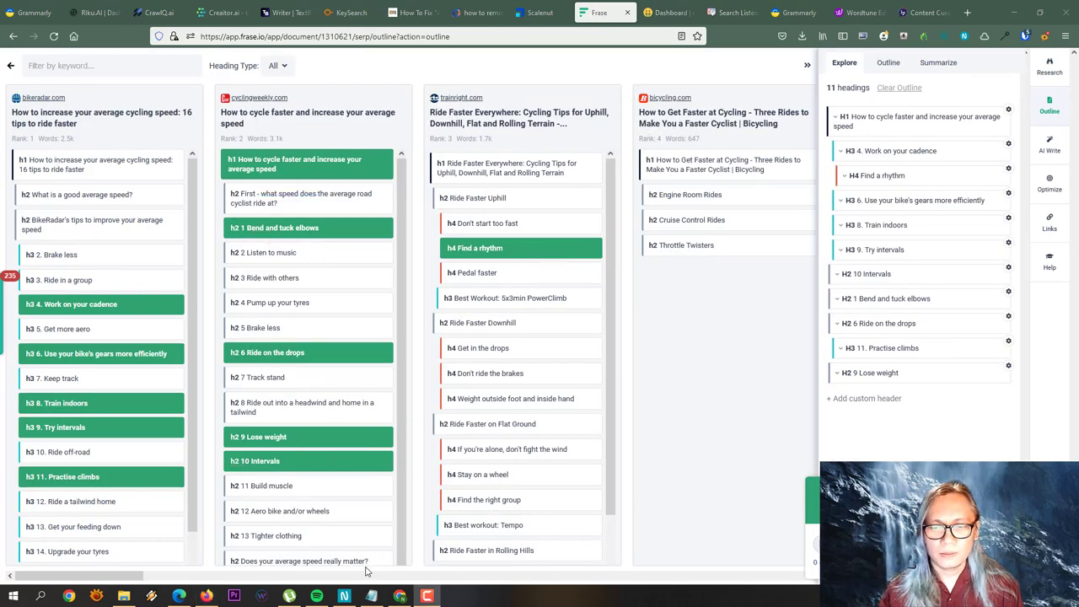
pyautogui.moveTo(138, 574); pyautogui.dragTo(735, 588)
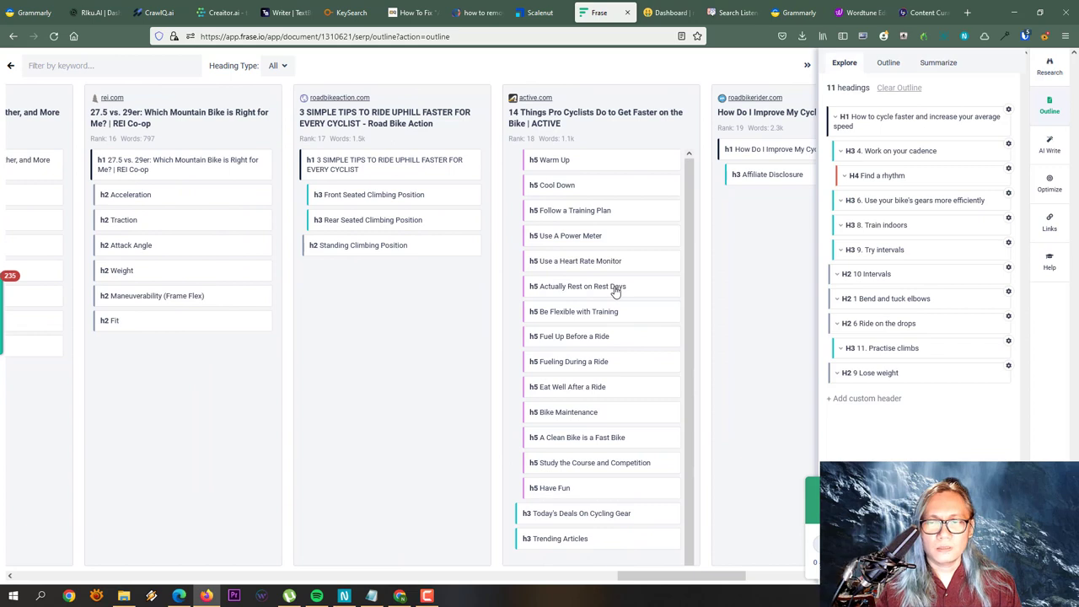
pyautogui.moveTo(616, 291)
pyautogui.mouseDown()
pyautogui.moveTo(636, 344)
pyautogui.moveTo(615, 290)
pyautogui.mouseUp()
pyautogui.click(544, 291)
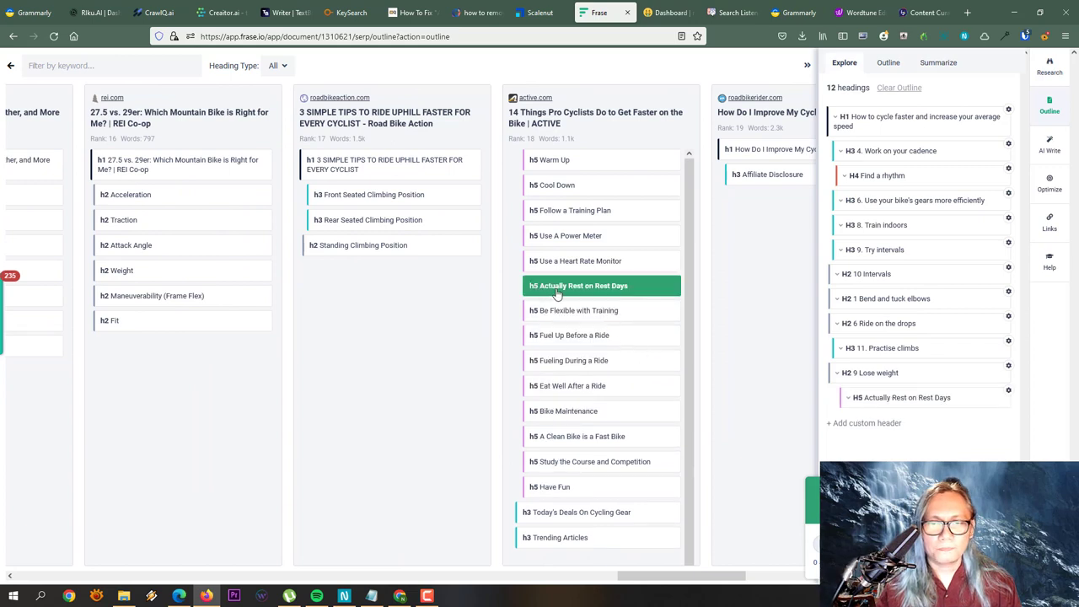
pyautogui.click(568, 360)
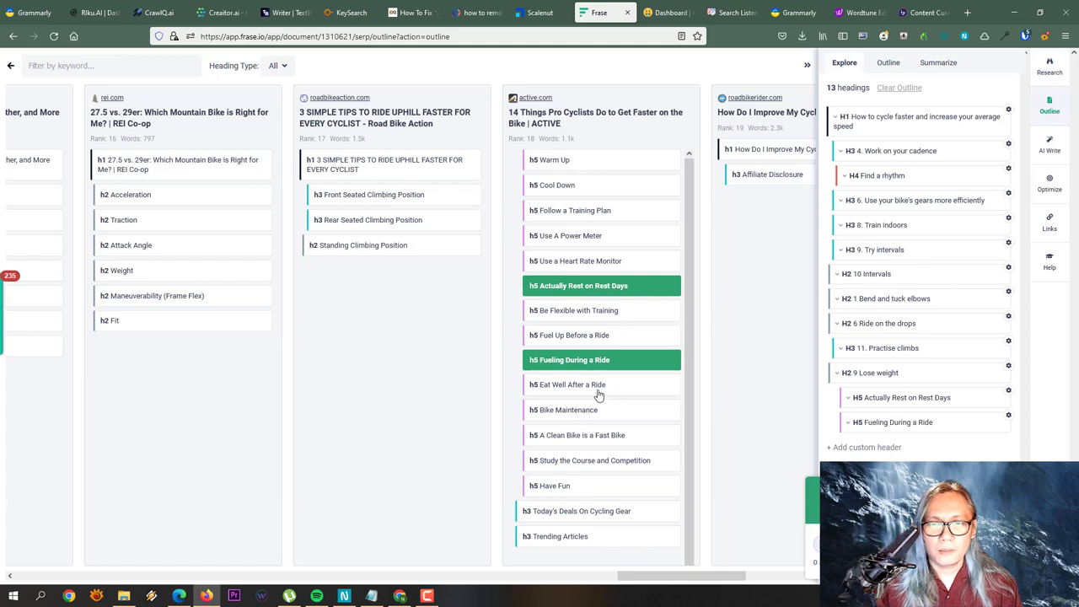
# Add "Eat Well After a Ride" from active.com and "Attack Angle" from rei.com to the outline.
pyautogui.click(598, 388)
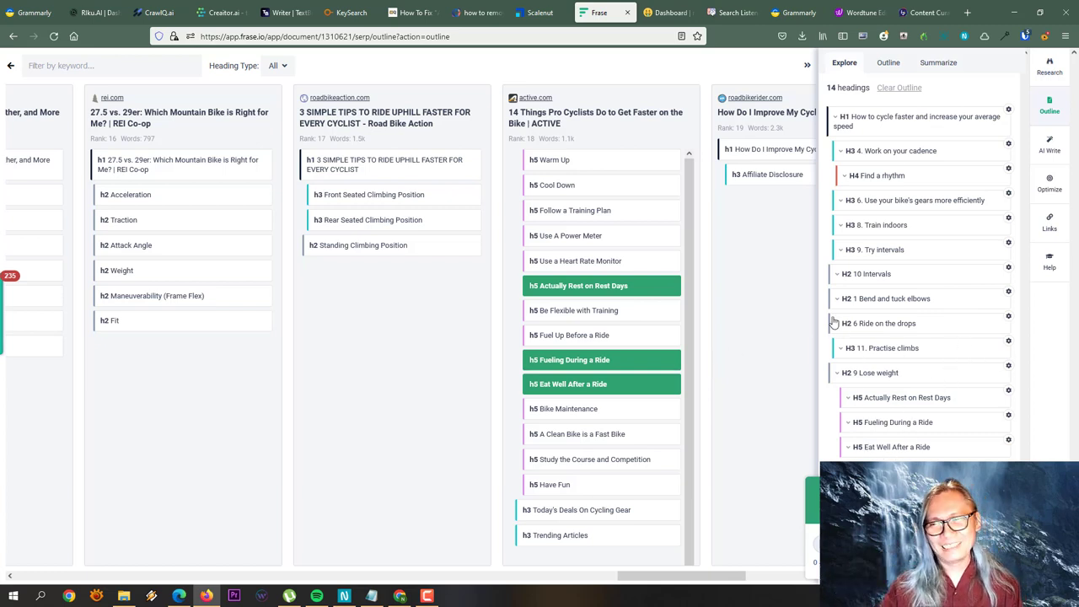
pyautogui.click(149, 245)
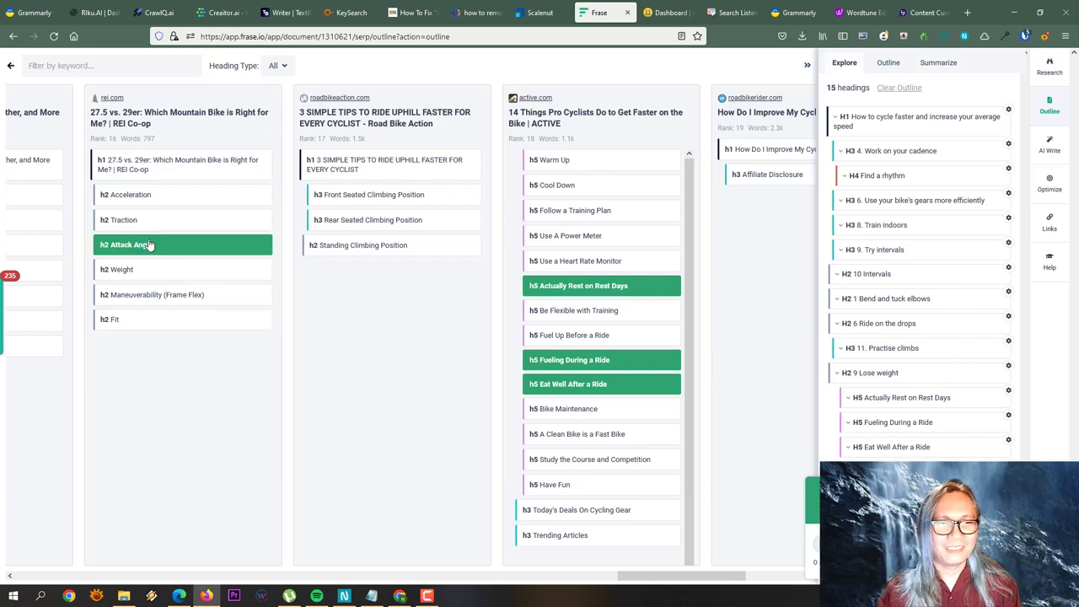
# Reorder the outline, moving "6 Ride on the drops" above "8. Train indoors" and "Find a rhythm", "9 Lose weight" and "Fueling During a Ride" around "10 Intervals".
pyautogui.moveTo(882, 324); pyautogui.dragTo(881, 252)
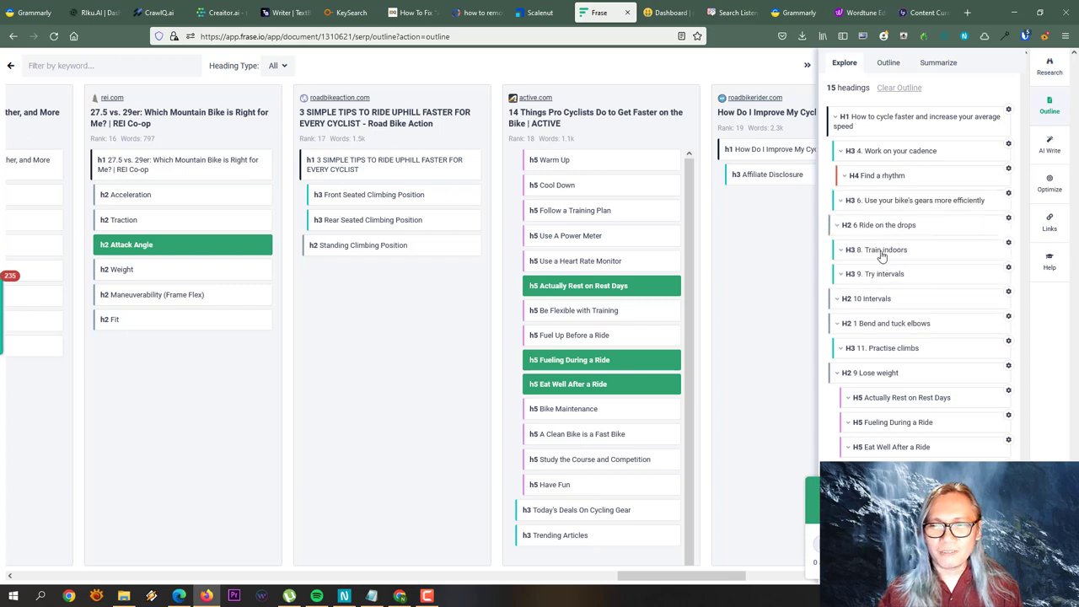
pyautogui.moveTo(885, 177); pyautogui.dragTo(870, 311)
pyautogui.moveTo(875, 422); pyautogui.dragTo(903, 266)
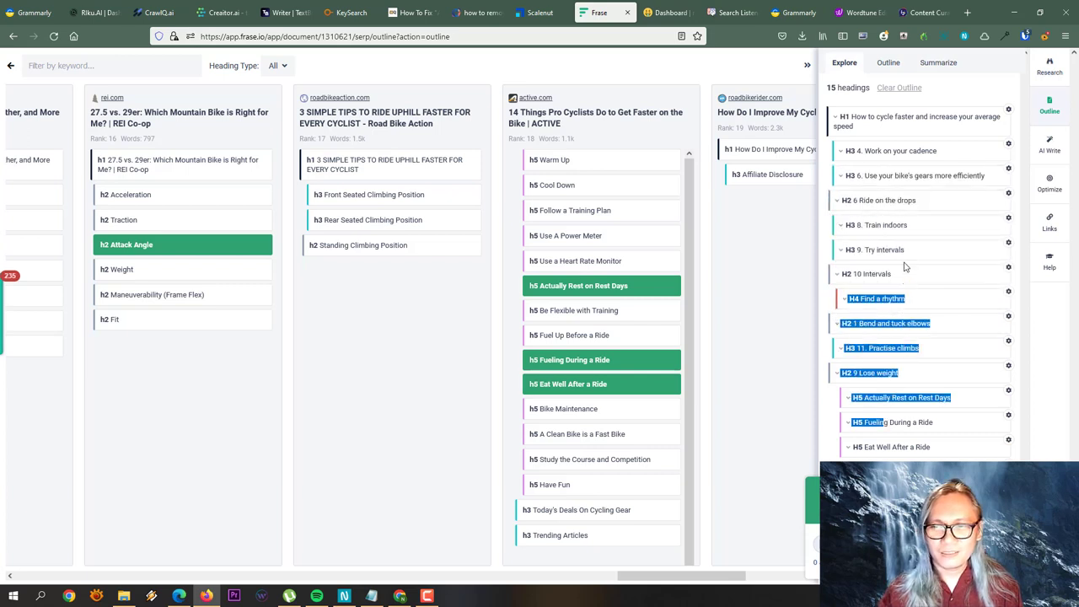
pyautogui.moveTo(904, 424); pyautogui.dragTo(917, 314)
pyautogui.moveTo(892, 399); pyautogui.dragTo(917, 271)
pyautogui.moveTo(896, 361); pyautogui.dragTo(915, 304)
pyautogui.scroll(-1, 919, 370)
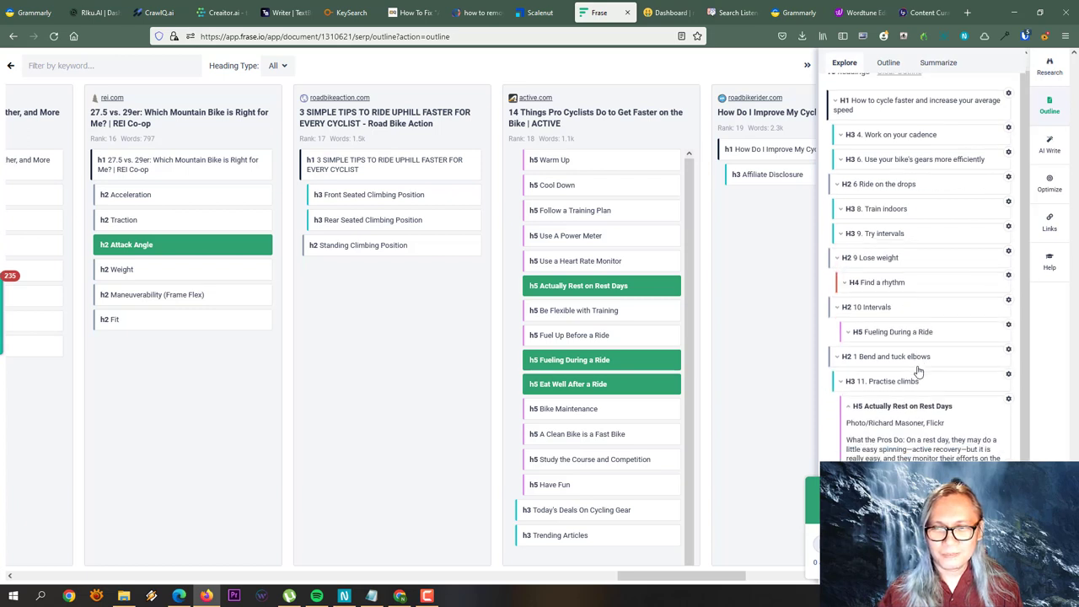
pyautogui.scroll(-1, 919, 371)
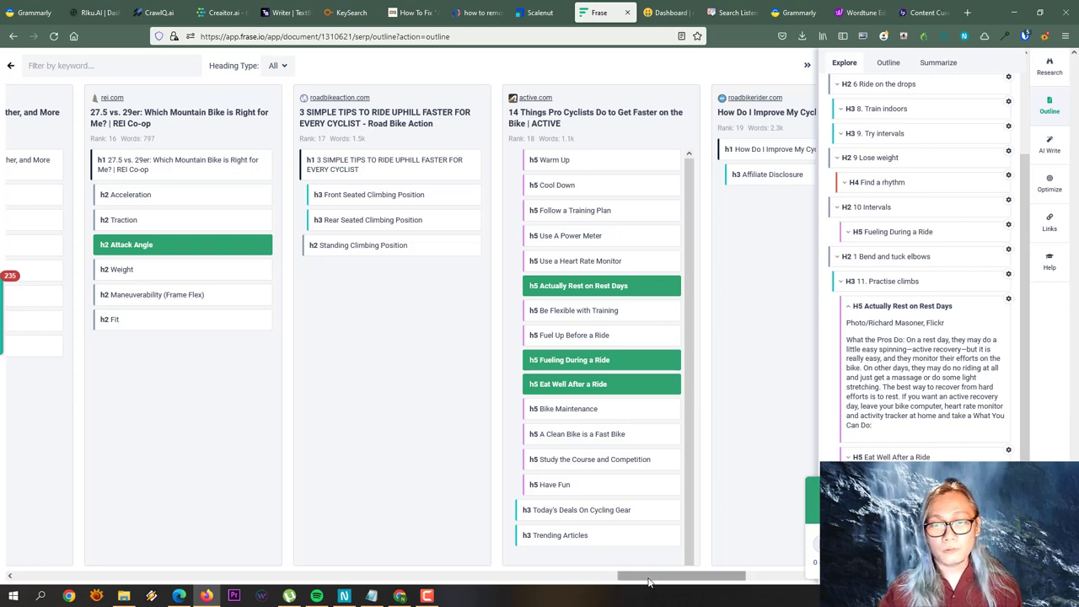
# Return to the top-ranked competitors and add bikeradar.com's "2. Brake less" and "13. Get your feeding down" headings to the outline.
pyautogui.moveTo(649, 582); pyautogui.dragTo(333, 580)
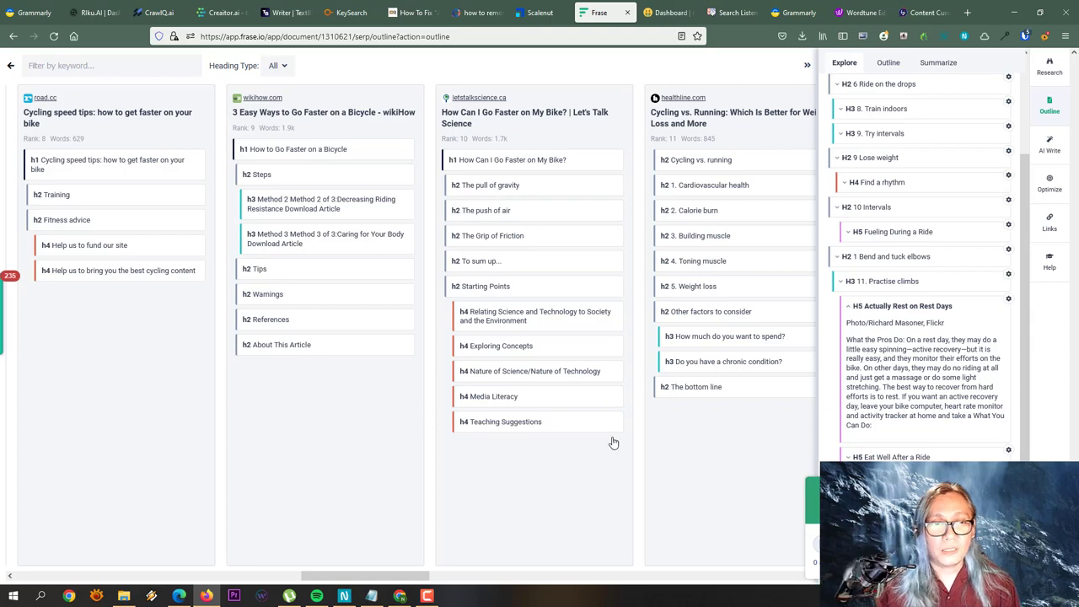
pyautogui.moveTo(400, 578); pyautogui.dragTo(112, 577)
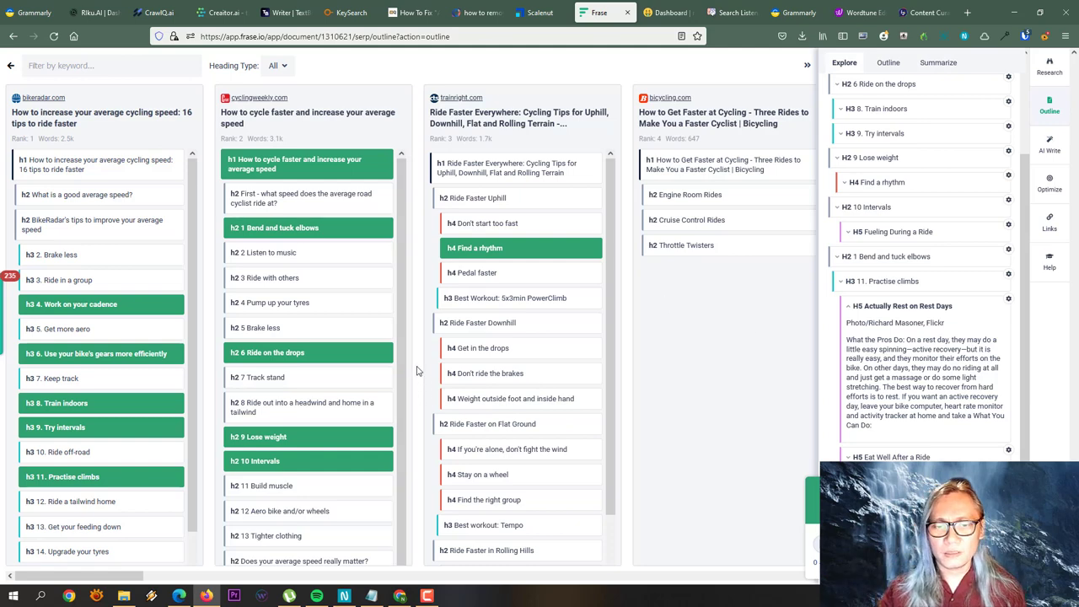
pyautogui.scroll(-1, 400, 396)
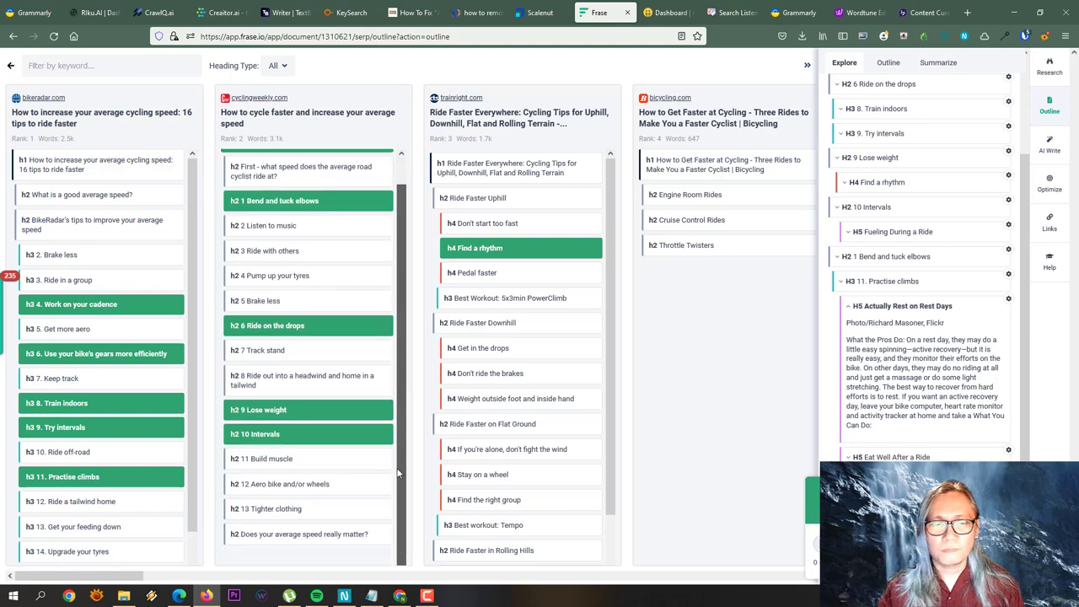
pyautogui.scroll(-2, 177, 476)
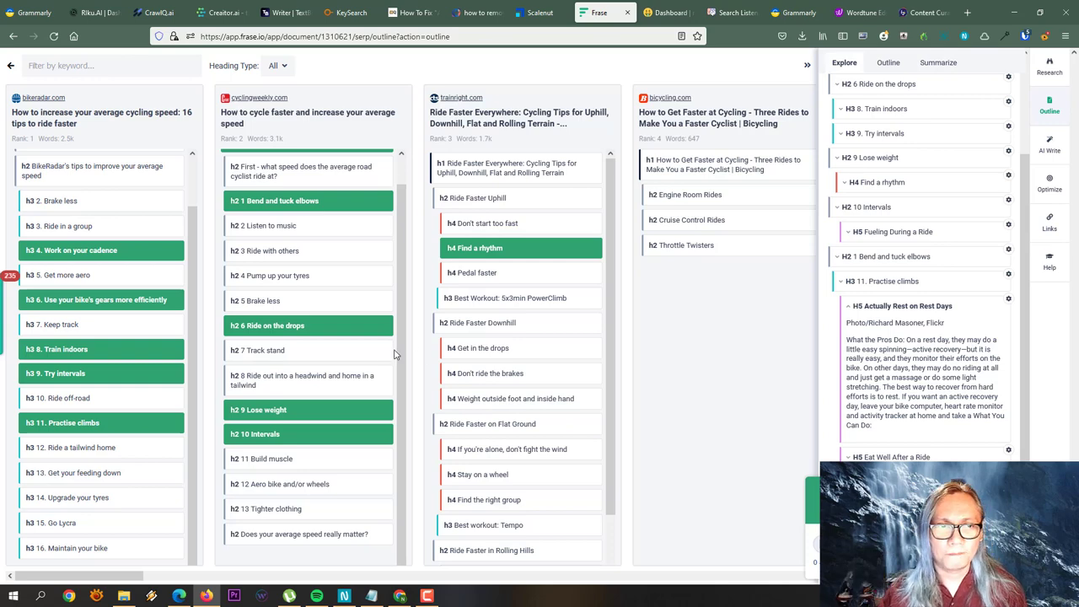
pyautogui.click(101, 205)
pyautogui.scroll(-1, 135, 421)
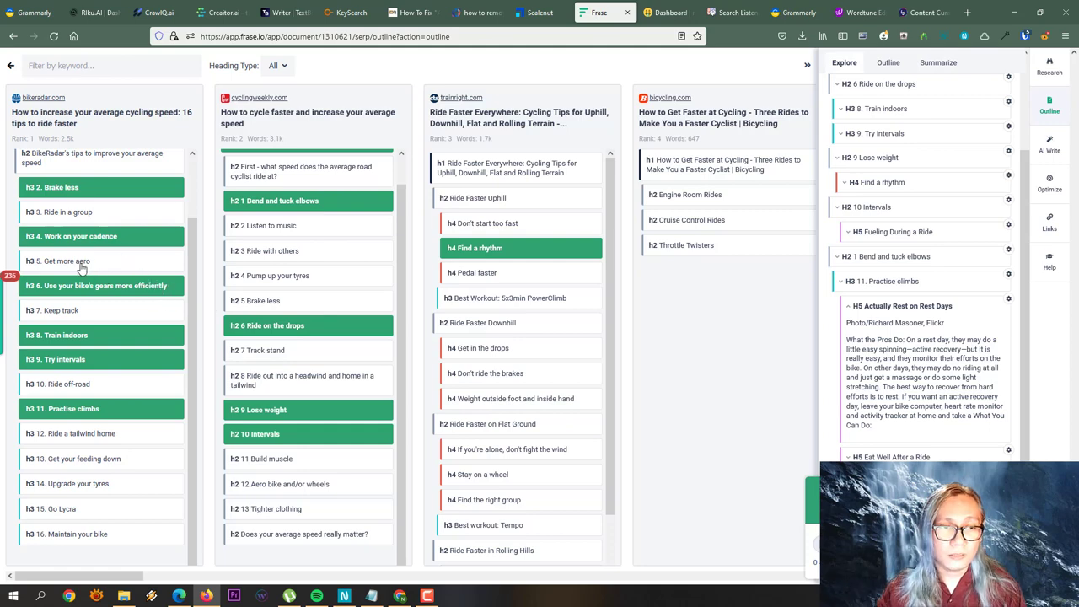
pyautogui.click(75, 467)
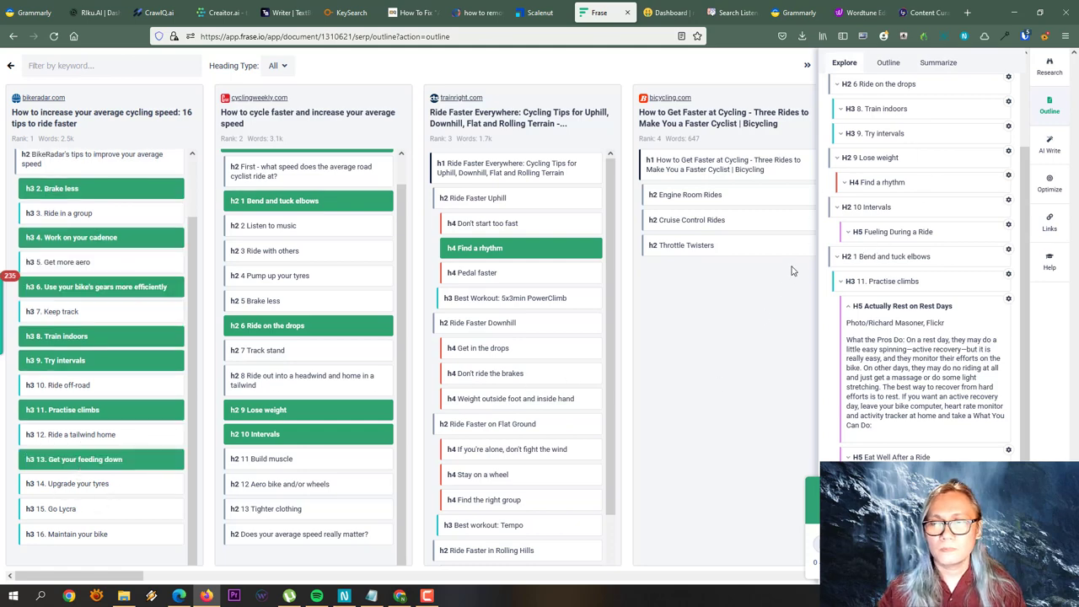
# Leave the competitor comparison and read through the content brief's sections and their source texts, returning to its beginning.
pyautogui.click(886, 66)
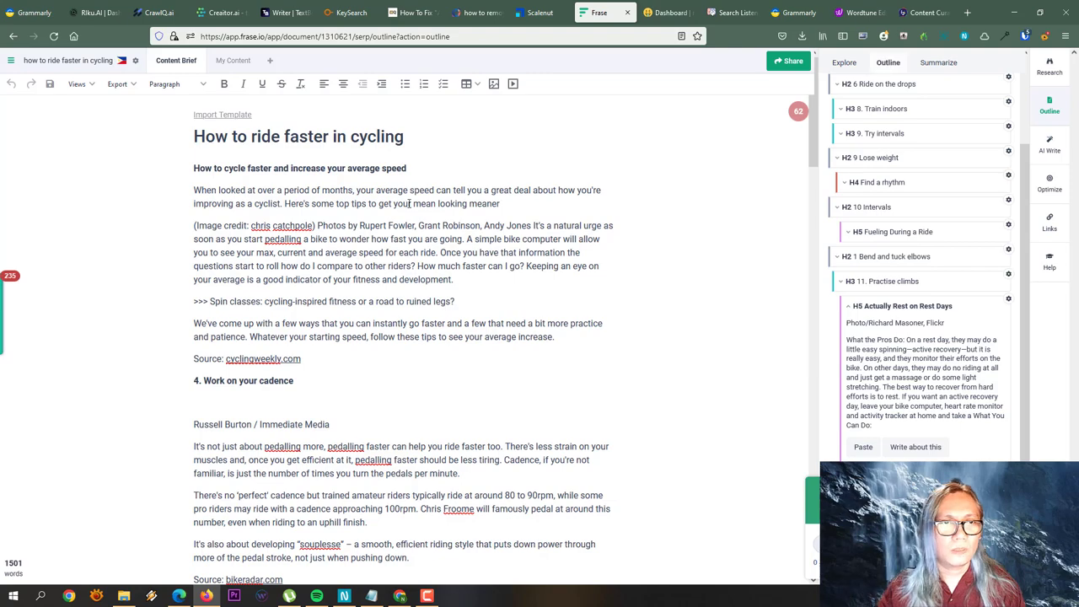
pyautogui.click(305, 168)
pyautogui.scroll(-5, 308, 219)
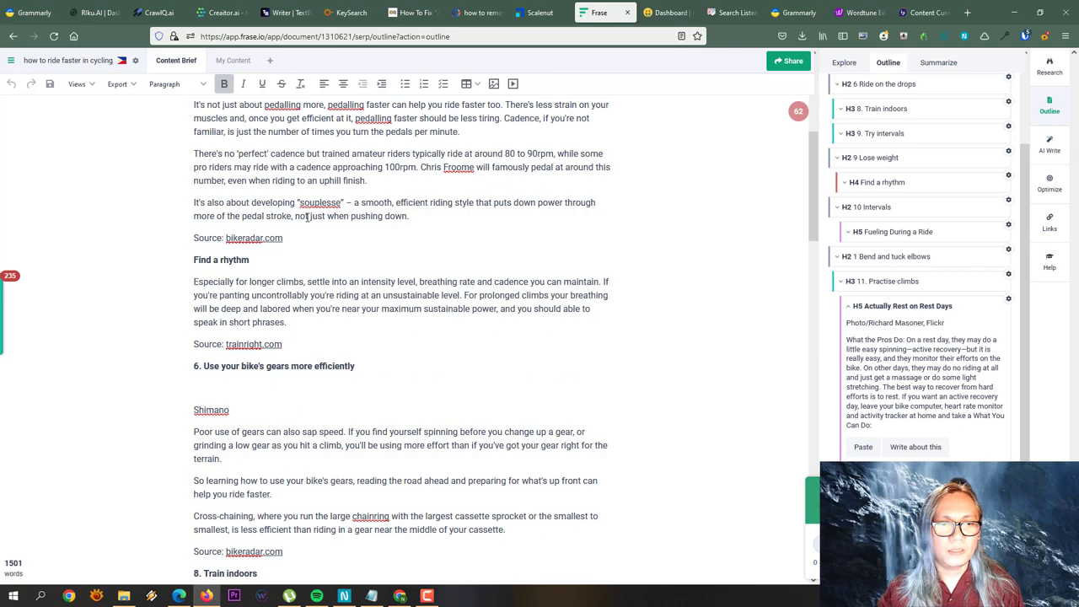
pyautogui.scroll(-6, 303, 226)
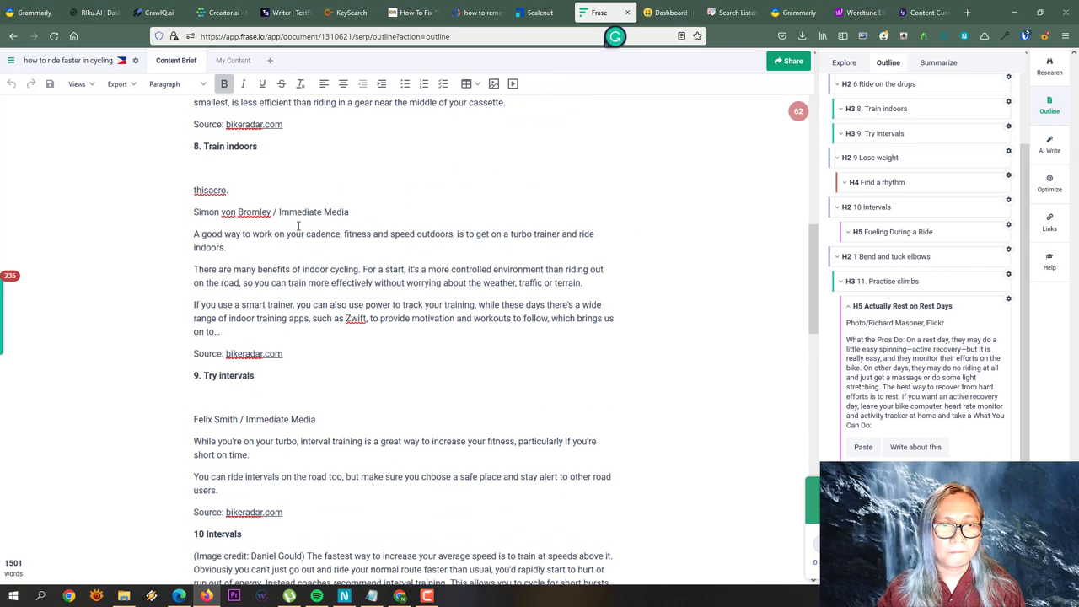
pyautogui.scroll(-5, 269, 274)
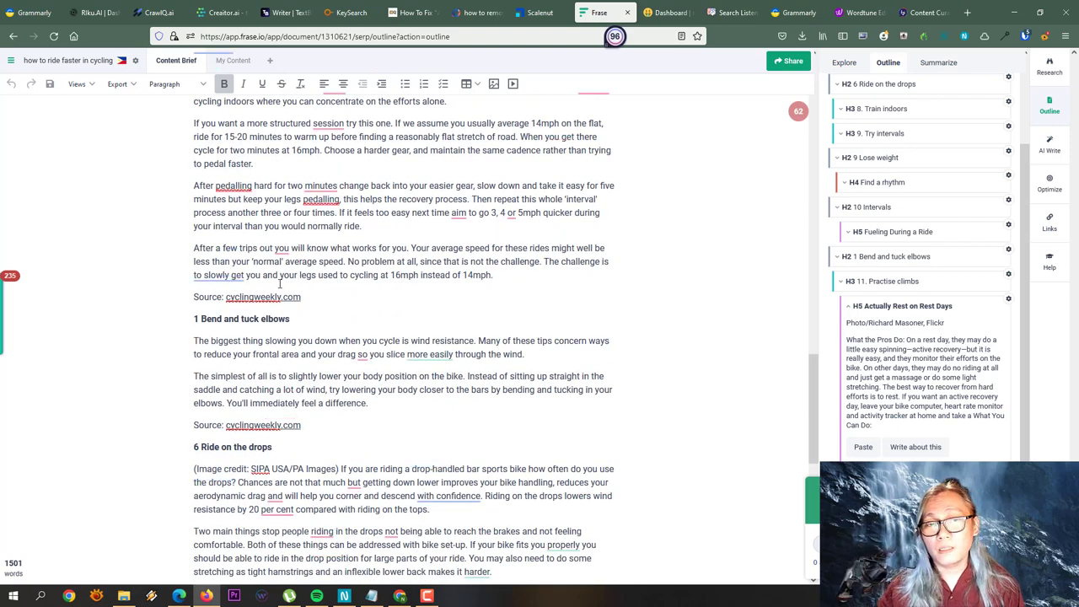
pyautogui.scroll(-3, 287, 284)
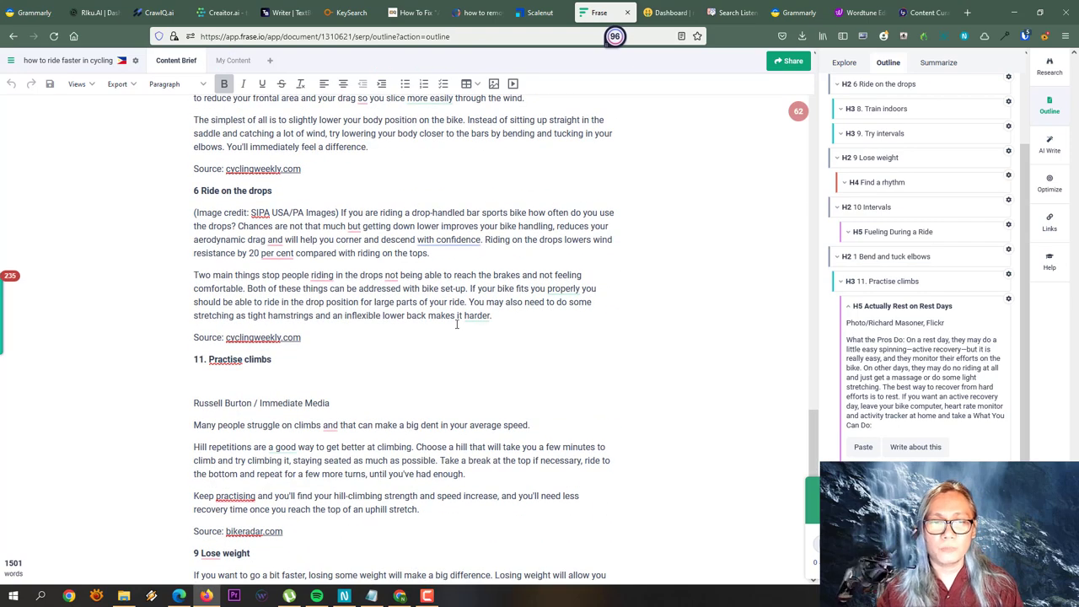
pyautogui.scroll(-3, 456, 324)
pyautogui.scroll(5, 455, 320)
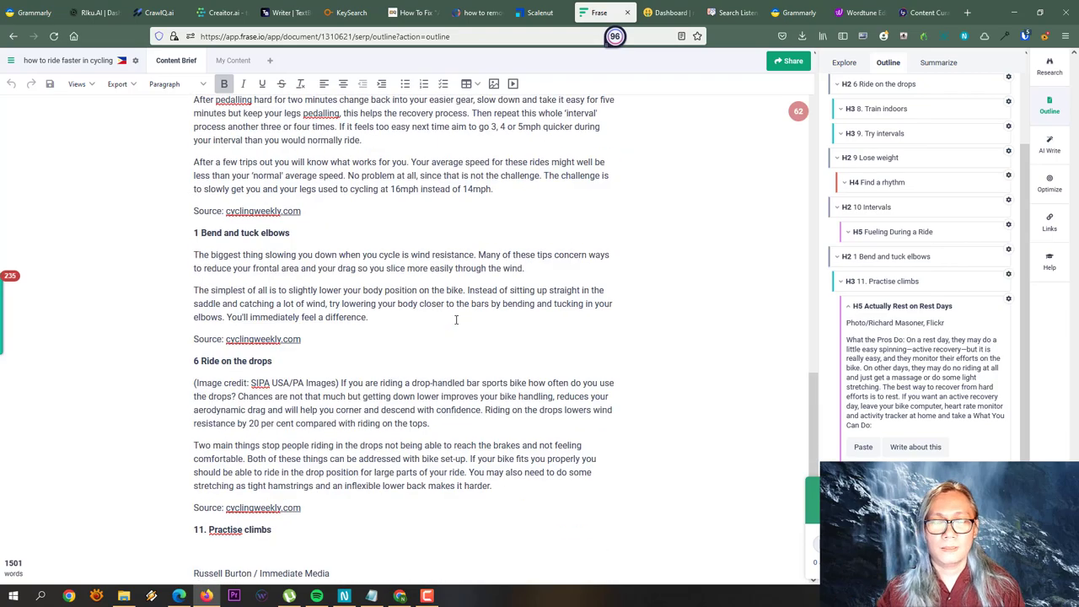
pyautogui.scroll(15, 456, 320)
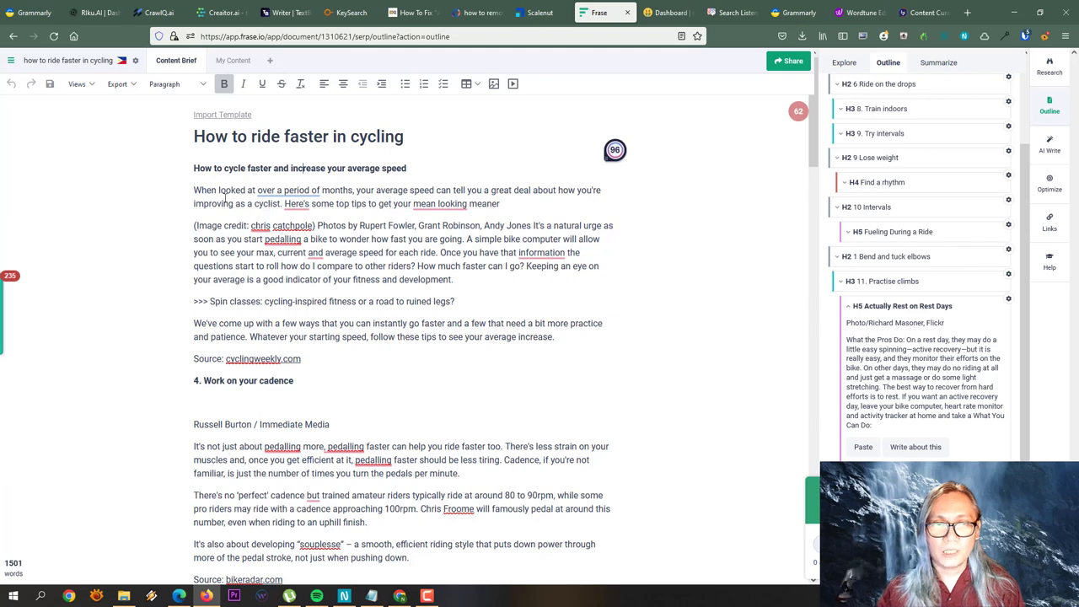
# Highlight the two opening paragraphs under "How to cycle faster and increase your average speed" and clear the selection.
pyautogui.moveTo(195, 191); pyautogui.dragTo(469, 266)
pyautogui.moveTo(476, 308); pyautogui.dragTo(456, 281)
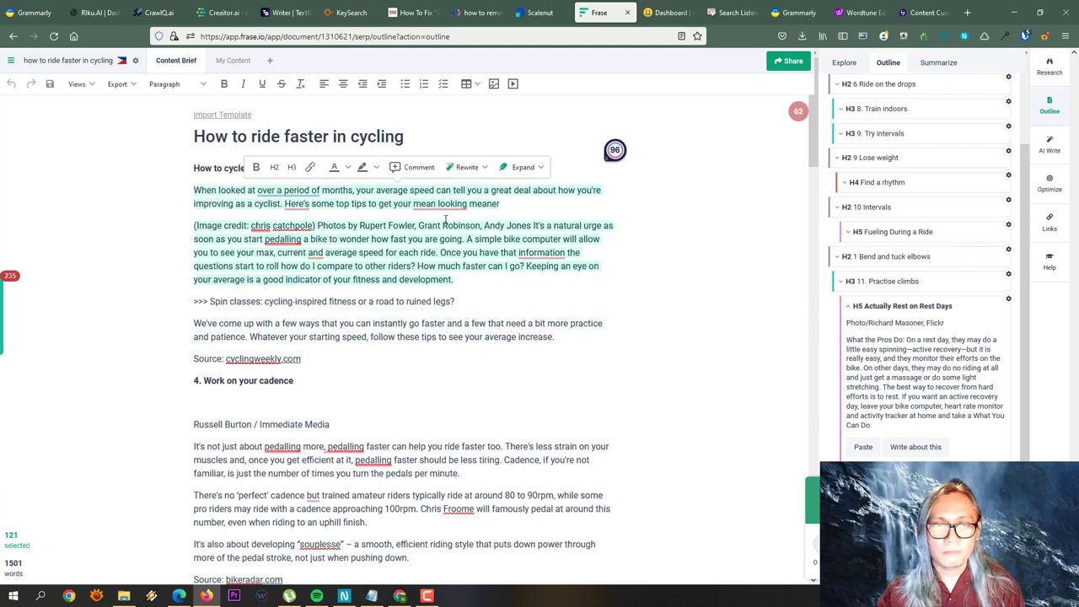
pyautogui.click(472, 271)
pyautogui.moveTo(455, 280); pyautogui.dragTo(182, 190)
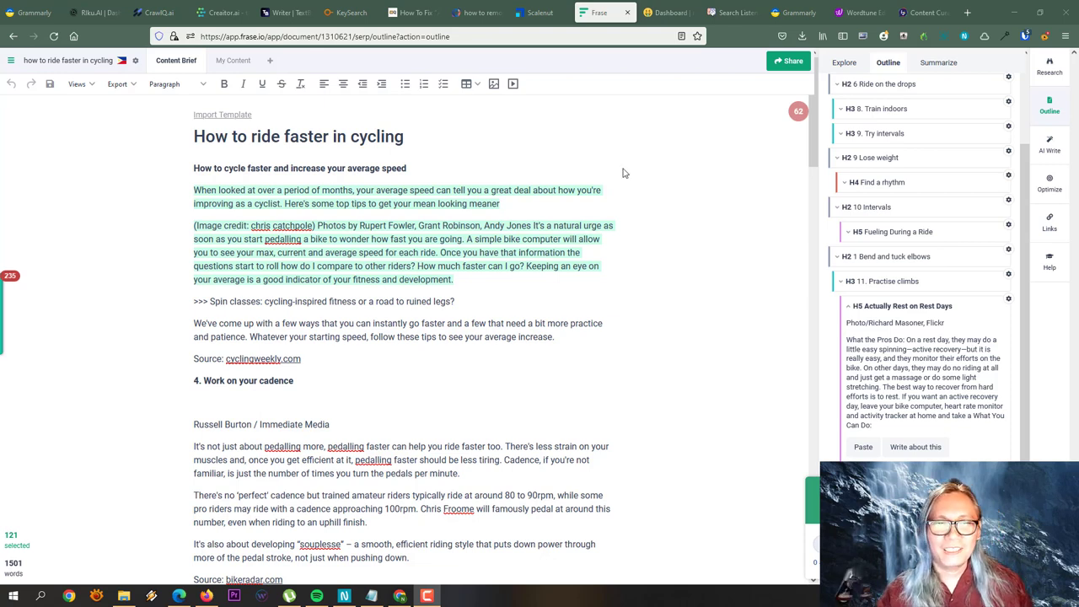
pyautogui.click(487, 275)
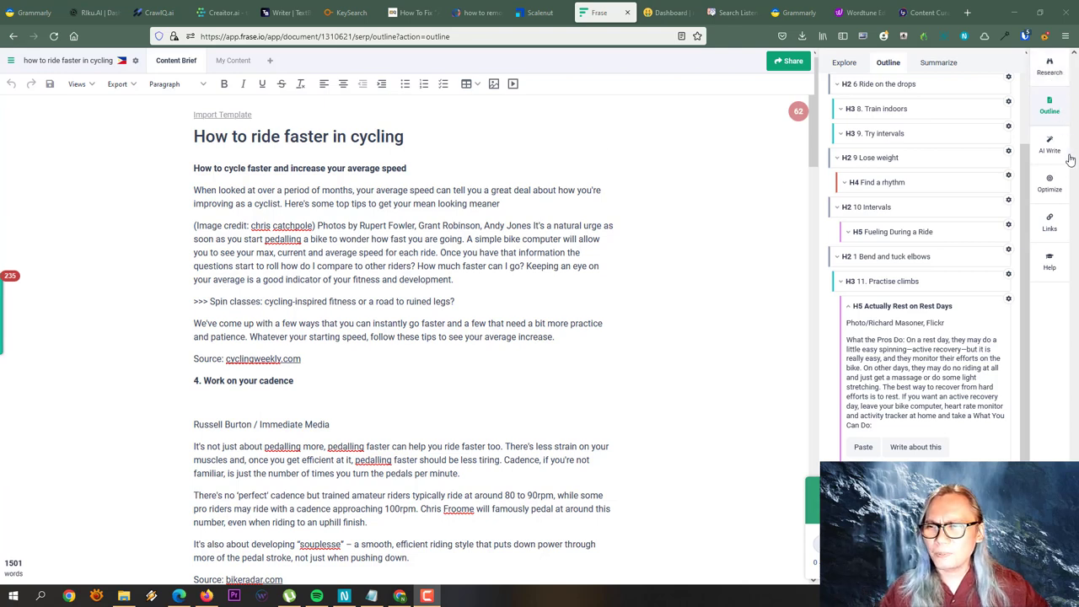
# View the outline's Summarize option, examine the long-tail topics in Optimize and show the choices for filtering them by status.
pyautogui.click(939, 64)
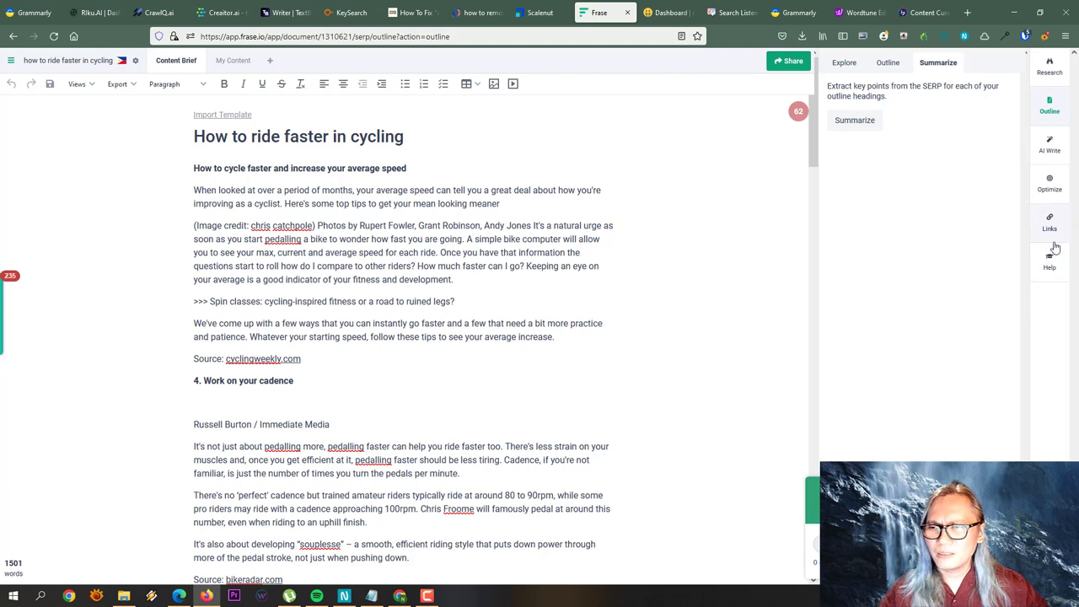
pyautogui.click(1054, 197)
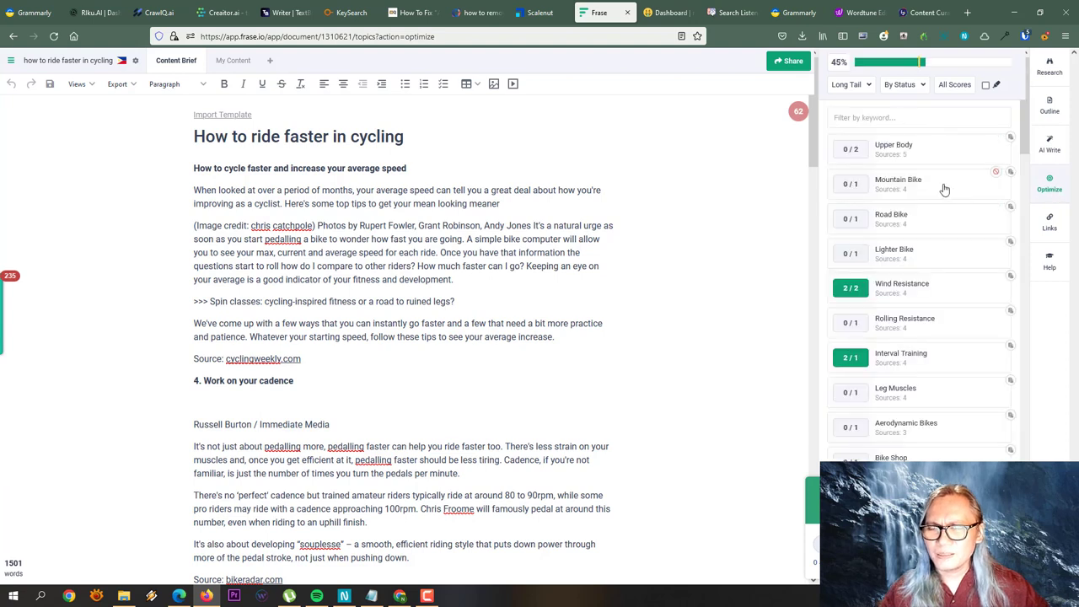
pyautogui.scroll(-3, 953, 325)
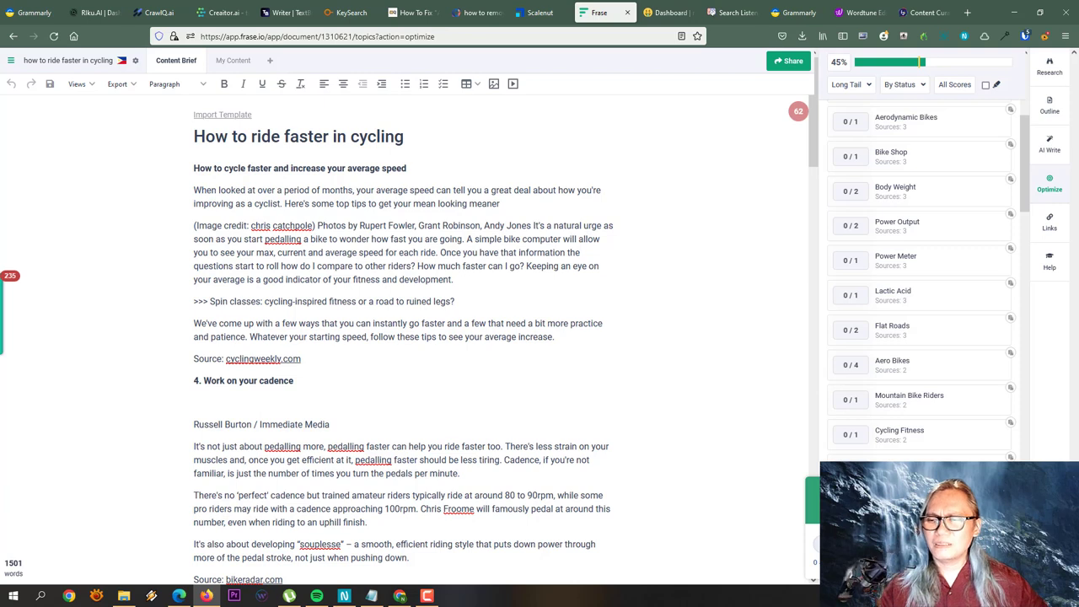
pyautogui.scroll(-3, 947, 350)
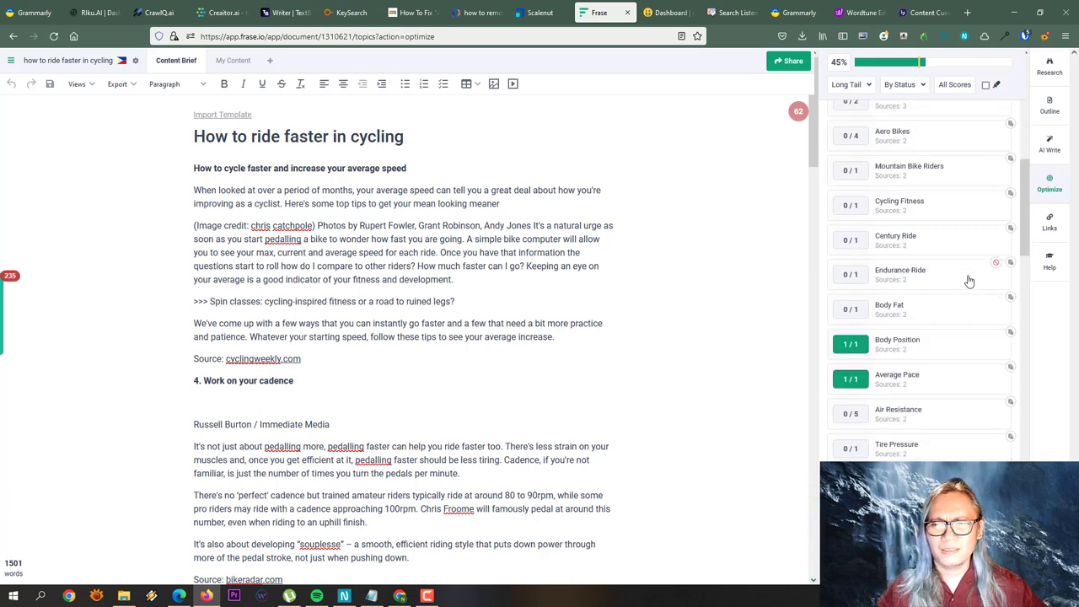
pyautogui.scroll(-10, 908, 291)
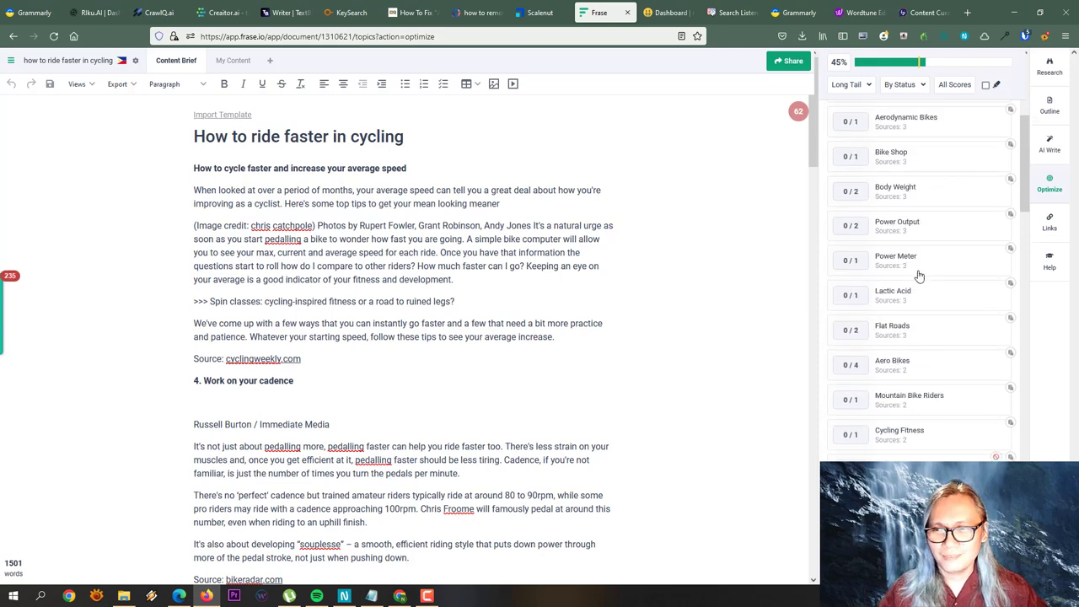
pyautogui.scroll(-3, 924, 288)
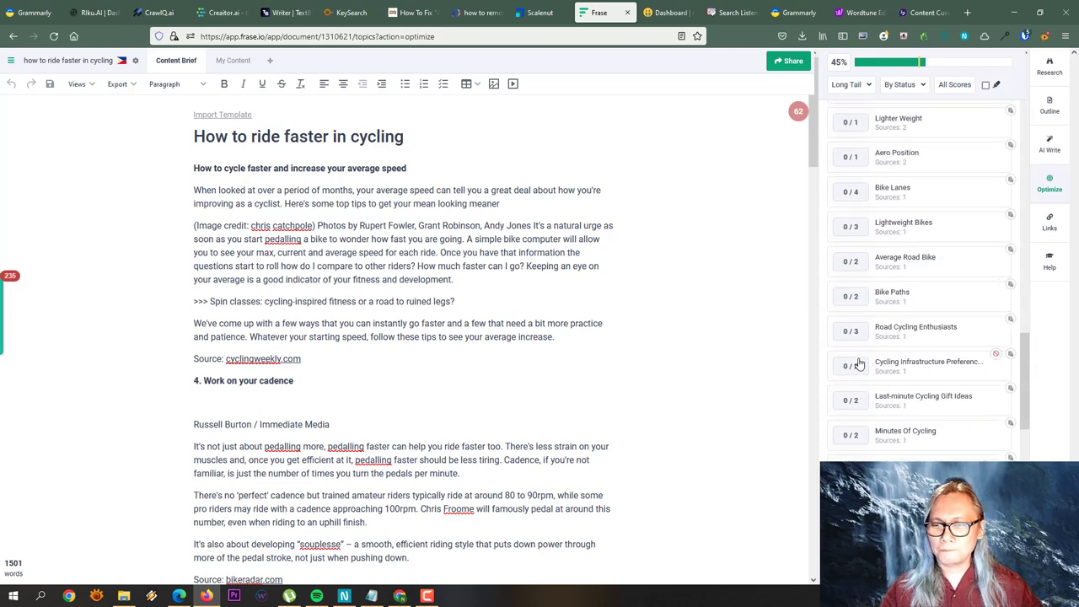
pyautogui.scroll(15, 927, 253)
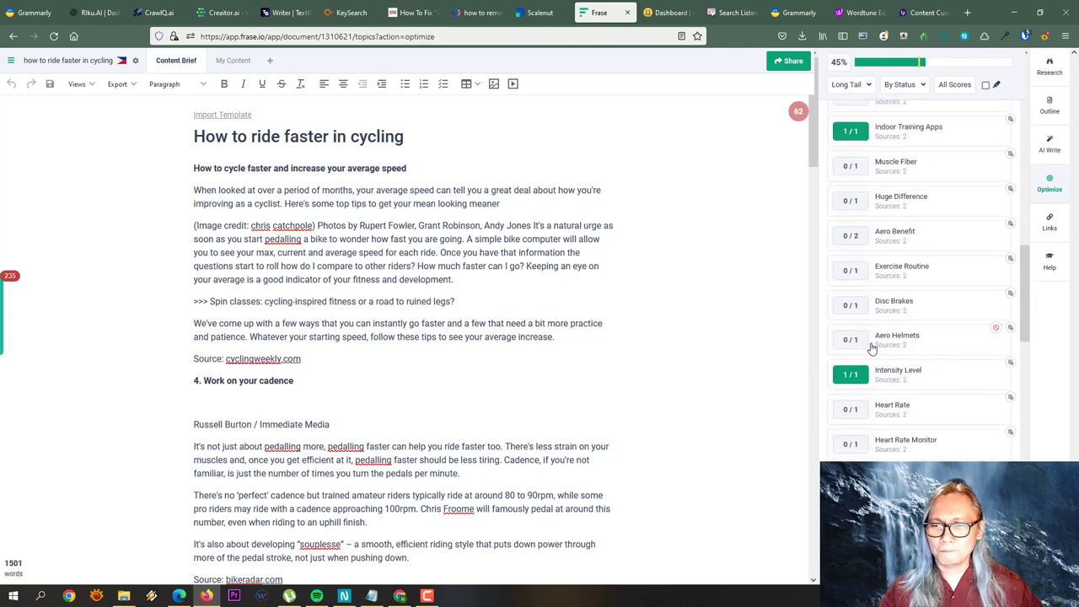
pyautogui.click(926, 88)
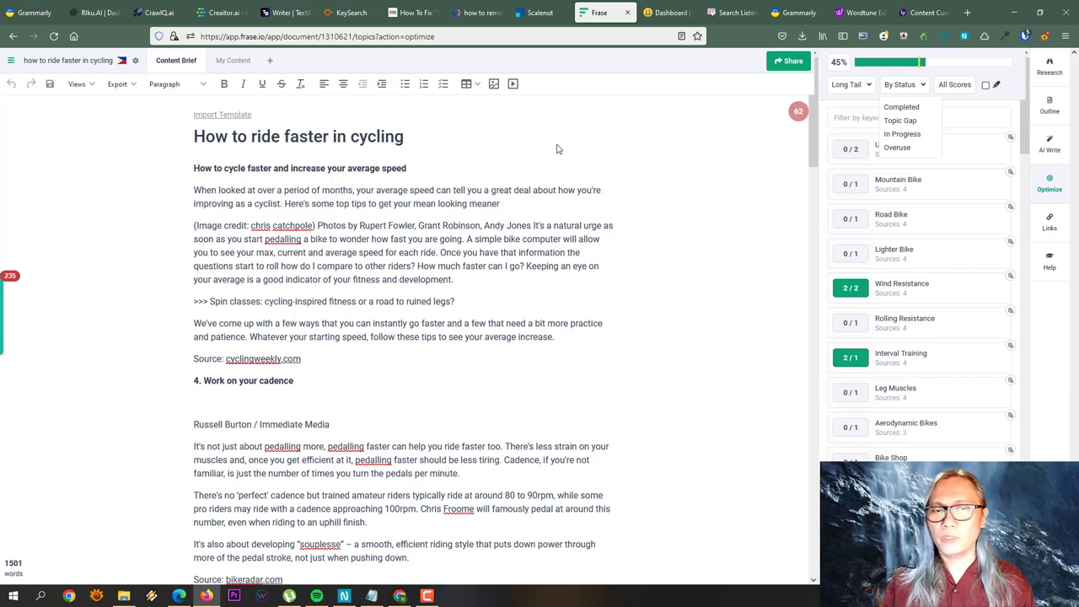
# Switch to the wealthquint.com TikTok account warning article, clear its text selection and read on to the "How to Fix" section.
pyautogui.click(405, 13)
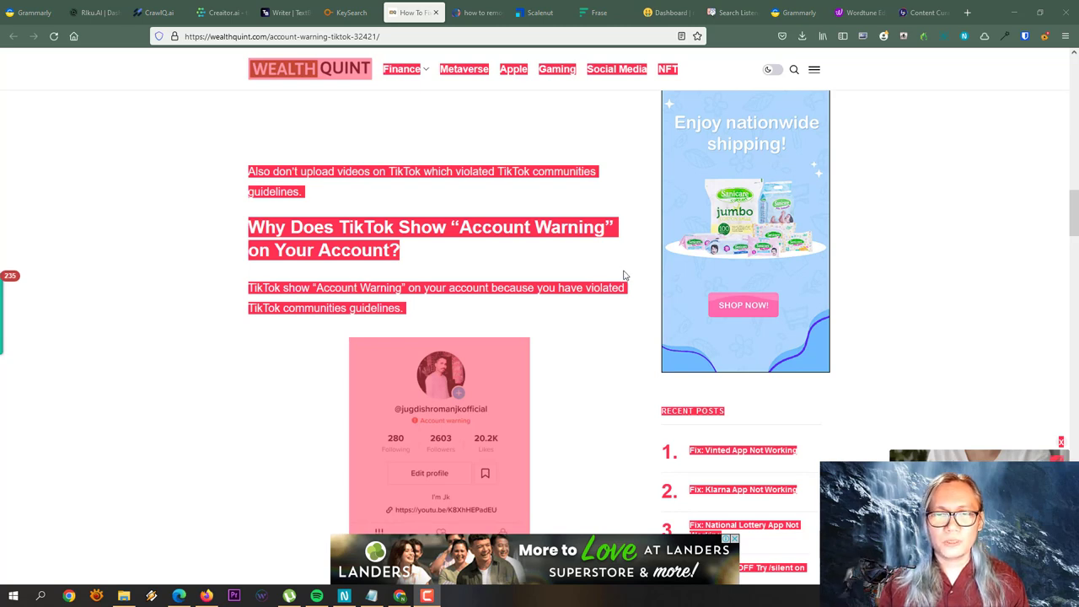
pyautogui.click(282, 356)
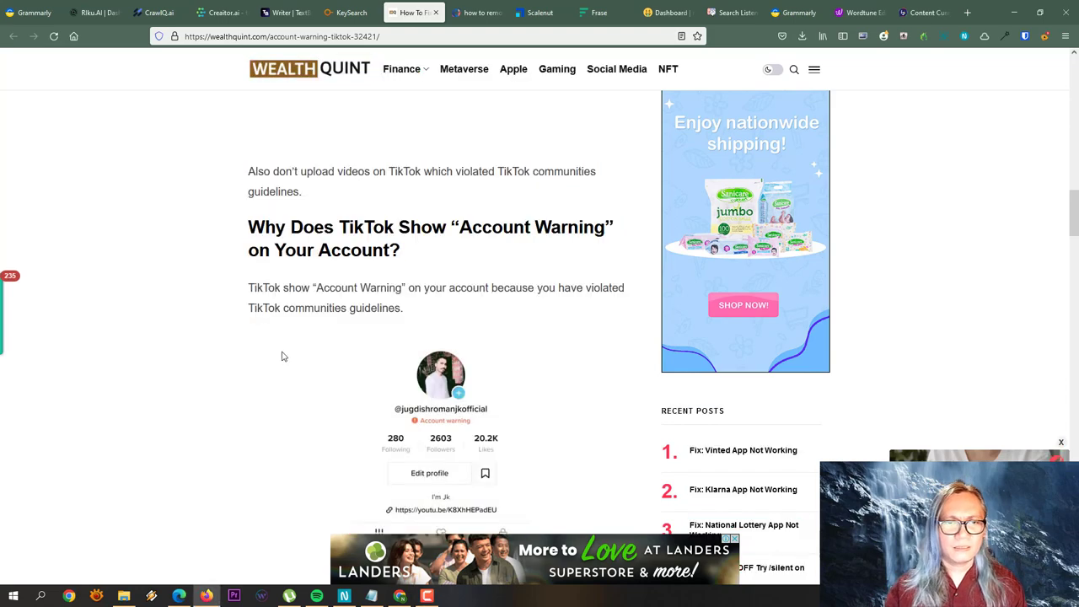
pyautogui.scroll(-3, 541, 373)
pyautogui.scroll(-7, 542, 374)
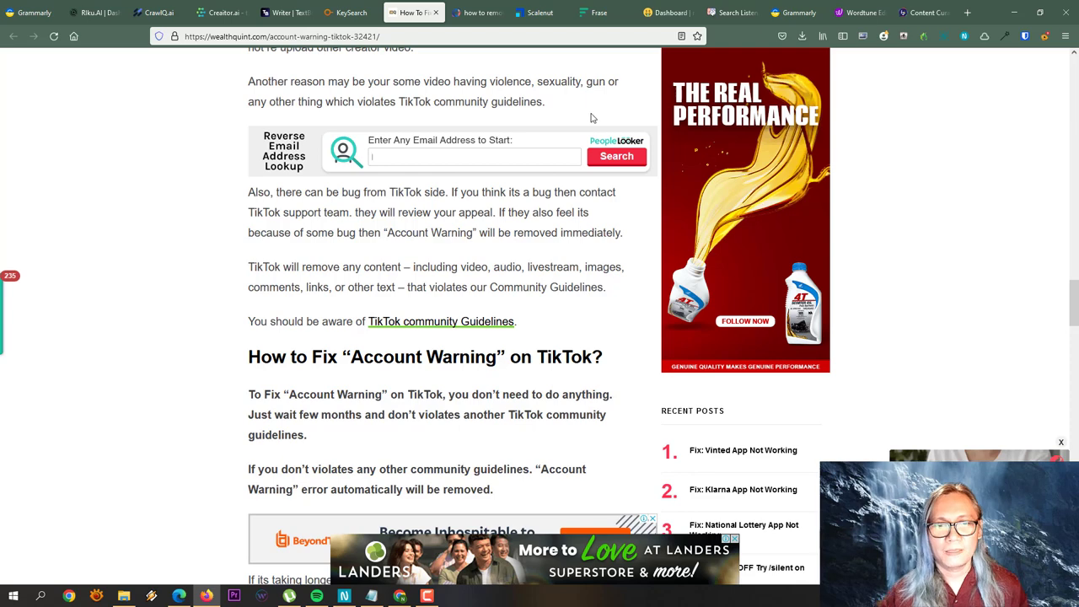
pyautogui.moveTo(1074, 317); pyautogui.dragTo(1074, 333)
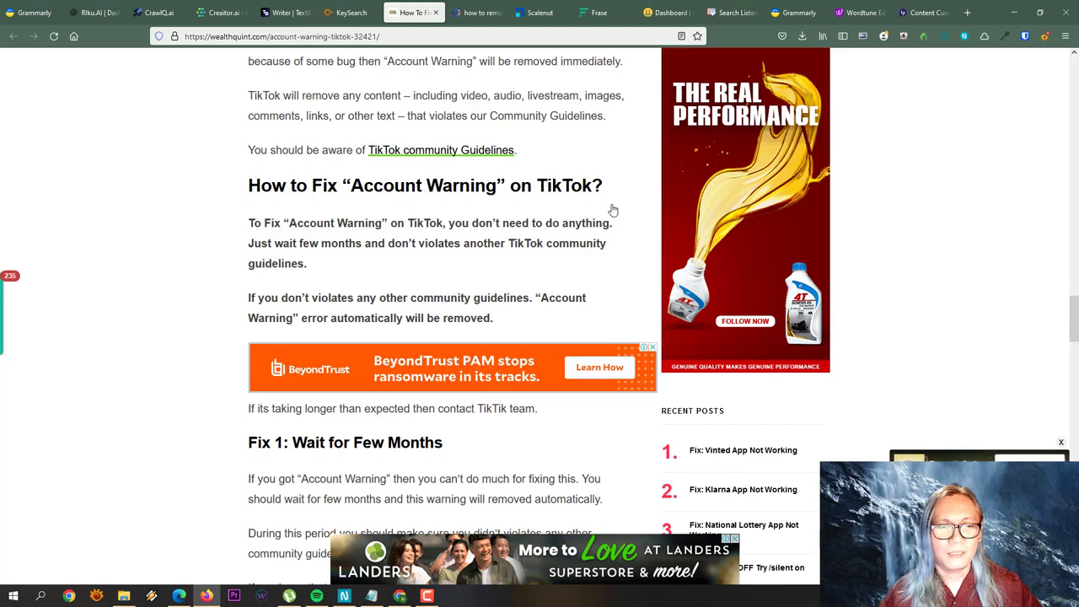
pyautogui.scroll(1, 331, 232)
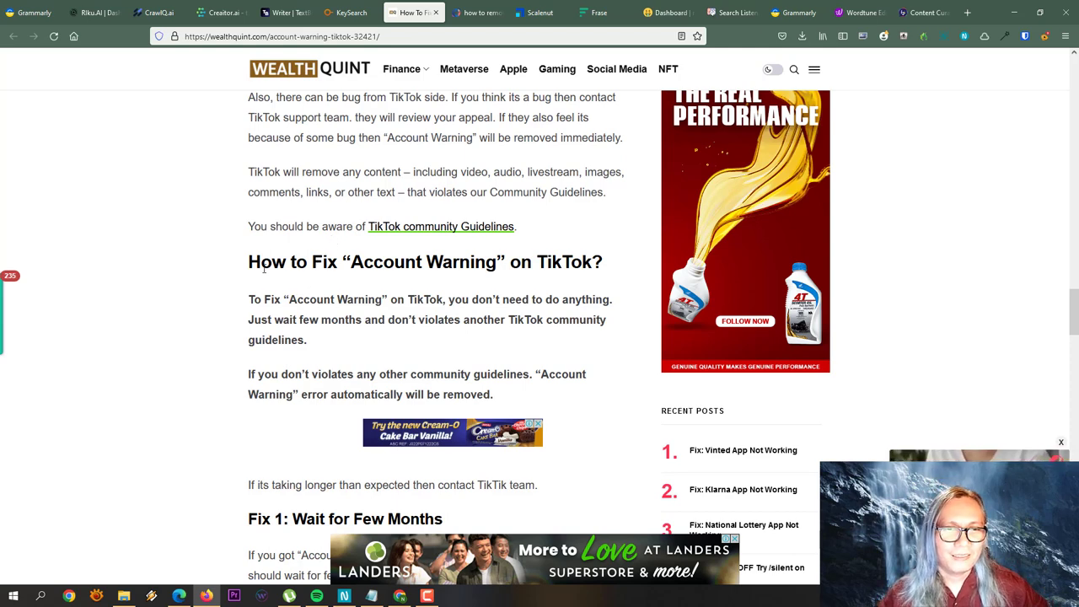
# Highlight the heading "How to Fix "Account Warning" on TikTok?" in the article and clear the selection.
pyautogui.moveTo(264, 268); pyautogui.dragTo(489, 282)
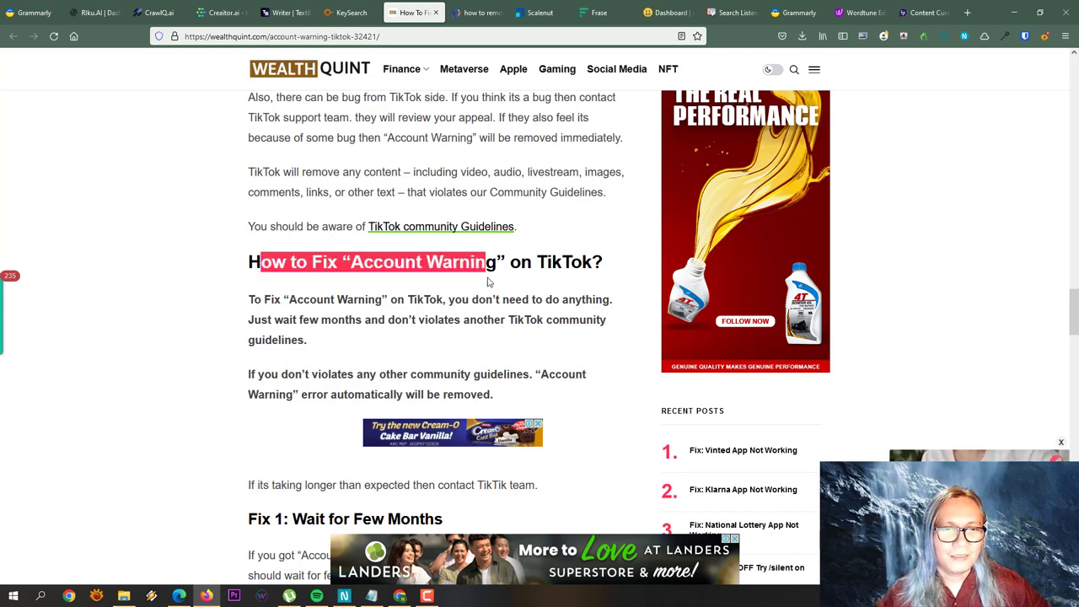
pyautogui.click(308, 273)
pyautogui.moveTo(249, 263); pyautogui.dragTo(306, 263)
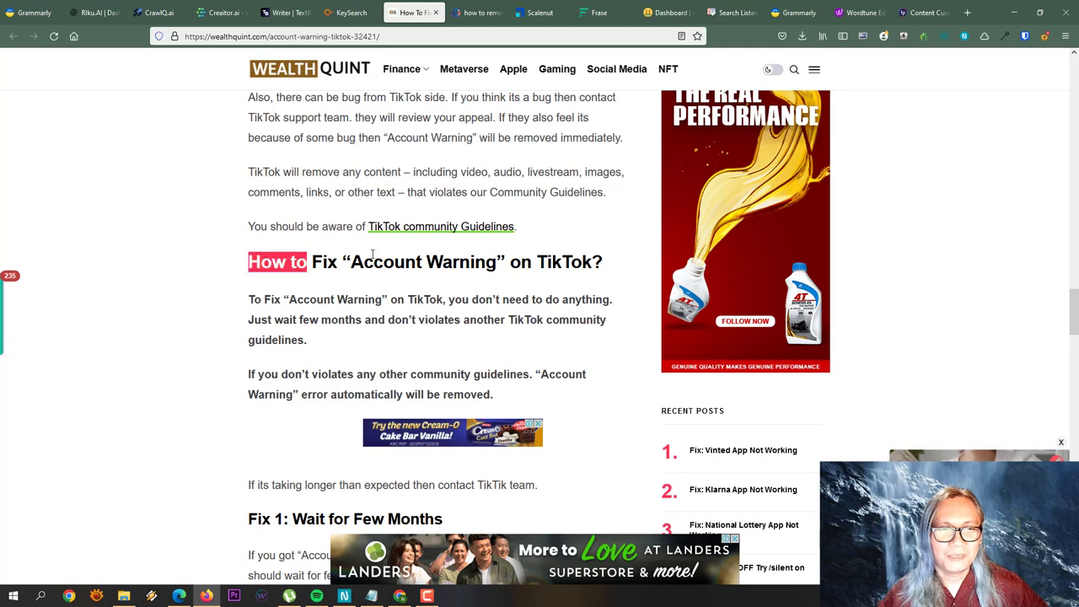
pyautogui.moveTo(371, 253); pyautogui.dragTo(606, 269)
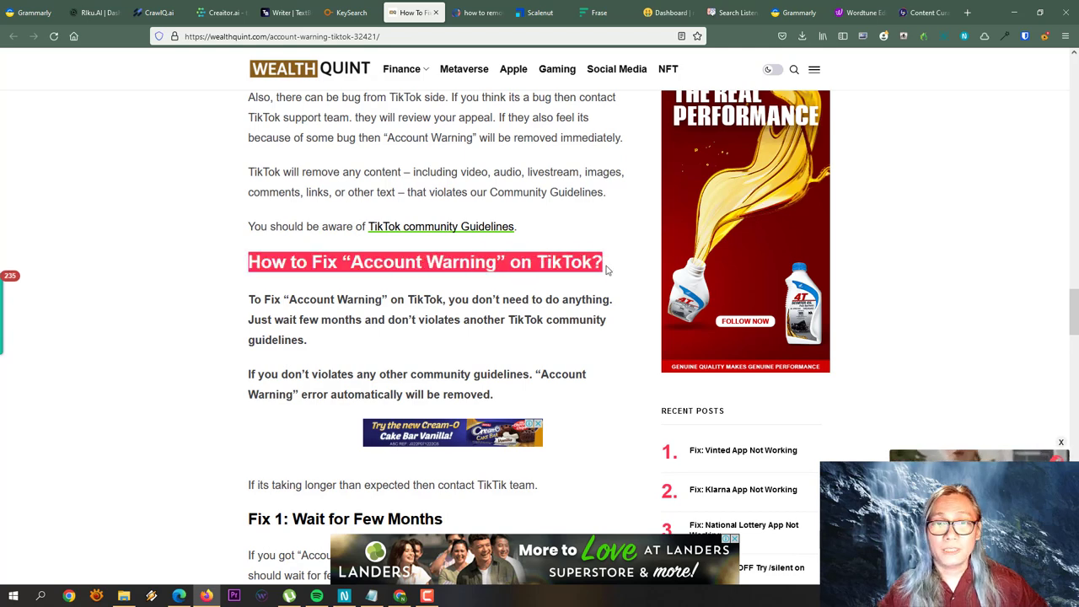
pyautogui.click(449, 297)
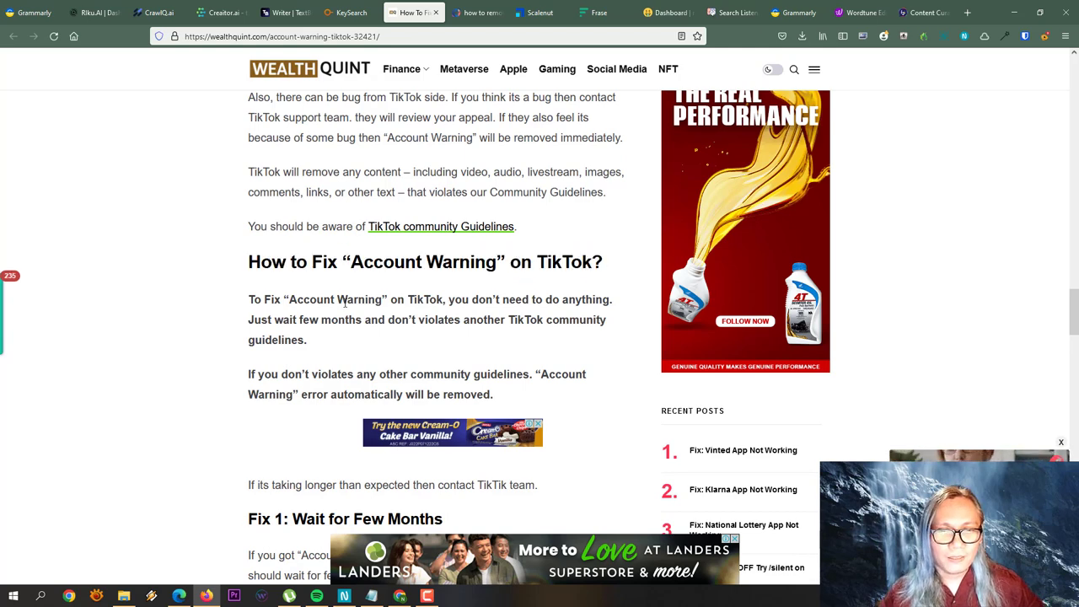
# Highlight the opening paragraph of "Fix 1: Wait for Few Months", clear the selection and read on to the feedback form instructions.
pyautogui.scroll(-3, 342, 301)
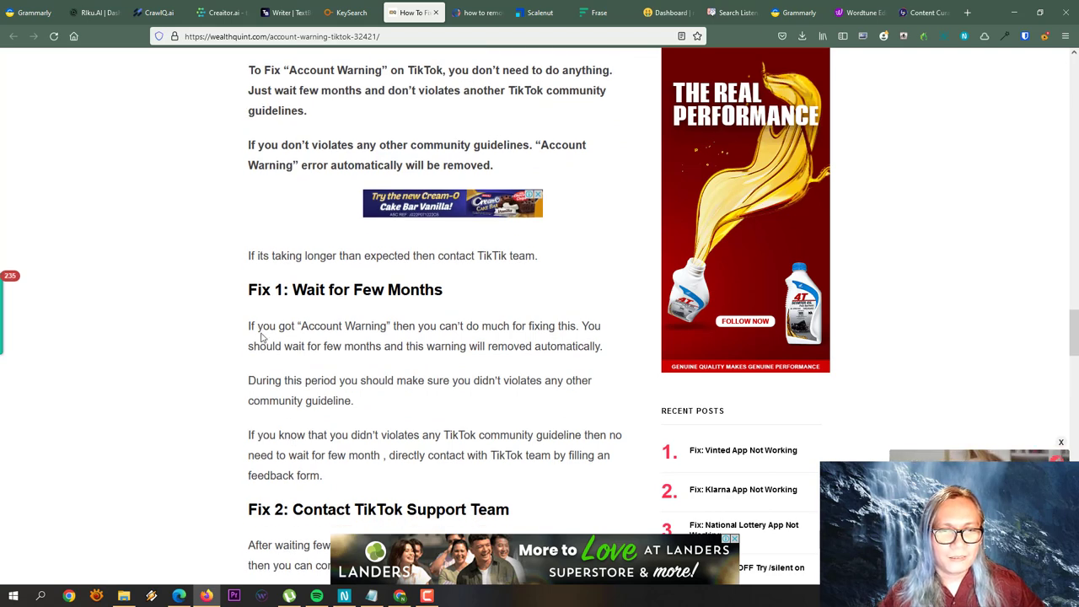
pyautogui.moveTo(244, 333); pyautogui.dragTo(468, 358)
pyautogui.click(469, 357)
pyautogui.scroll(-7, 472, 360)
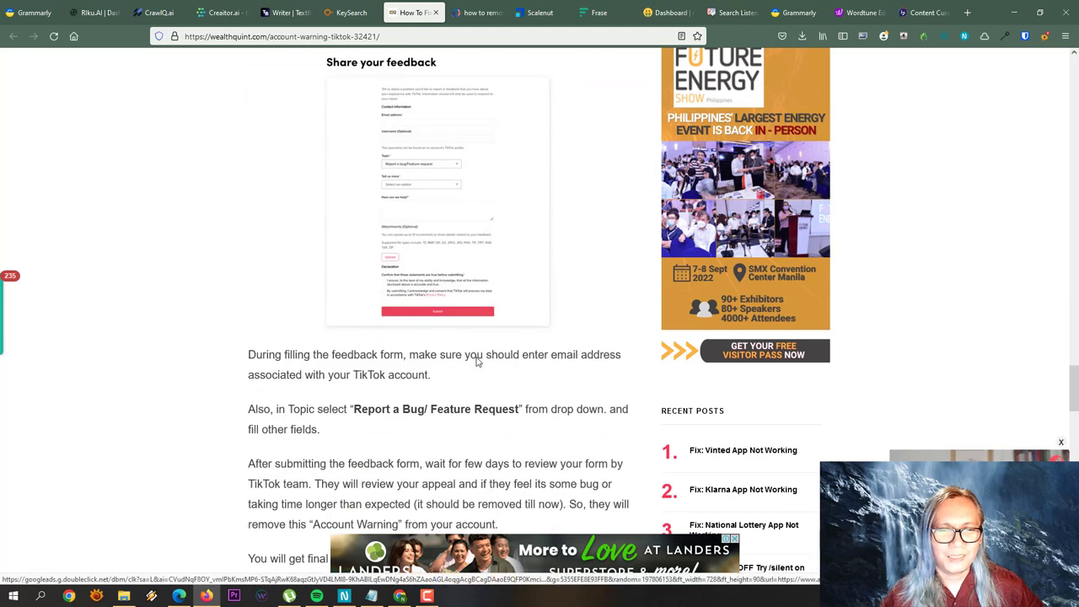
# Switch to the Grammarly document, view the clarity suggestion for the "During filling the feedback form" sentence and review the flagged text back to the article's beginning.
pyautogui.click(785, 13)
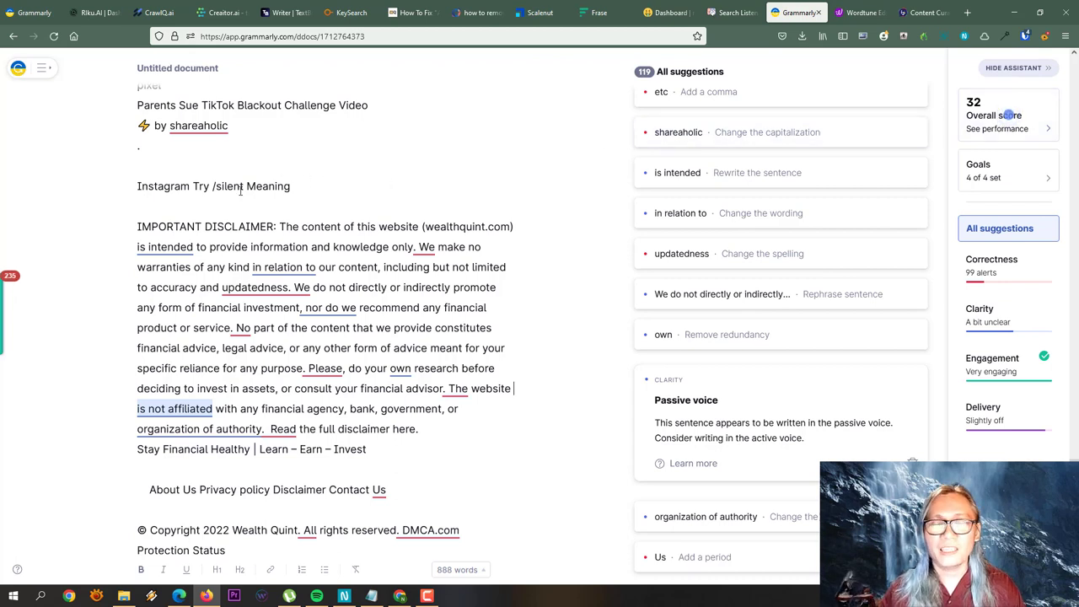
pyautogui.scroll(15, 365, 152)
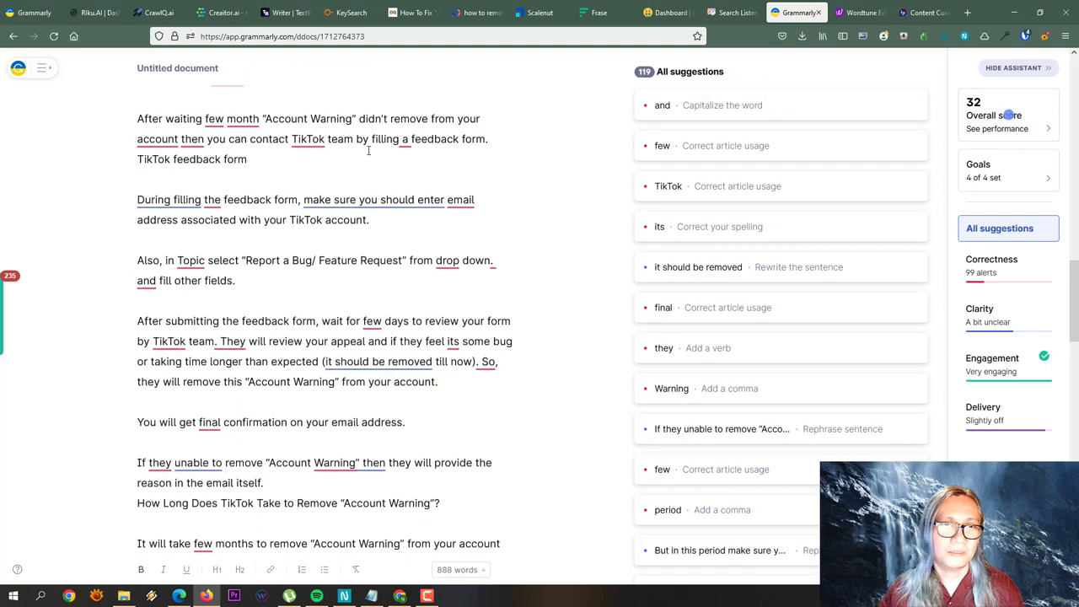
pyautogui.tripleClick(352, 200)
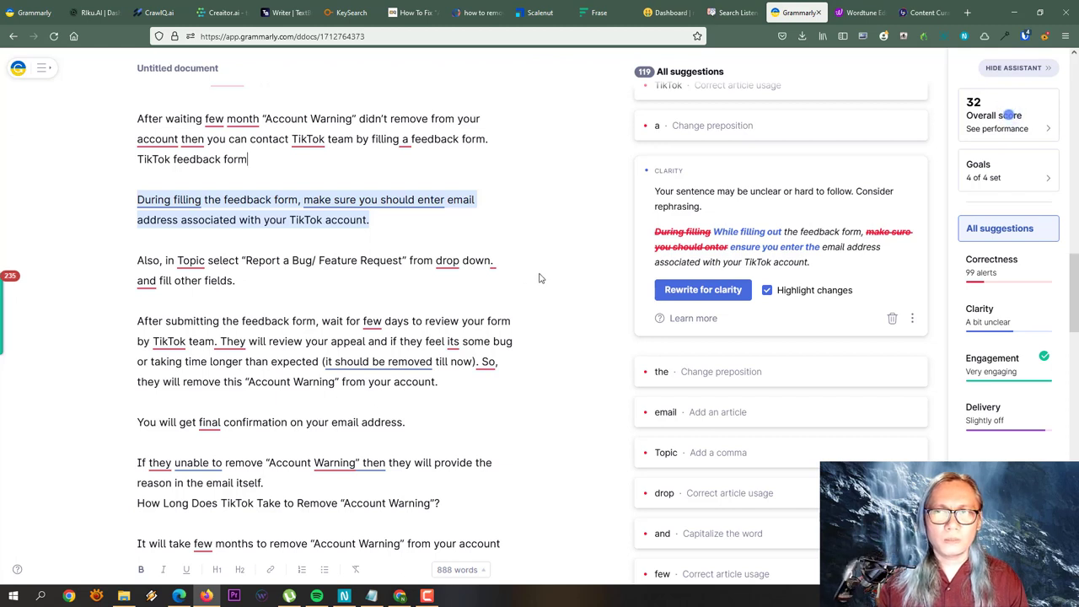
pyautogui.click(542, 145)
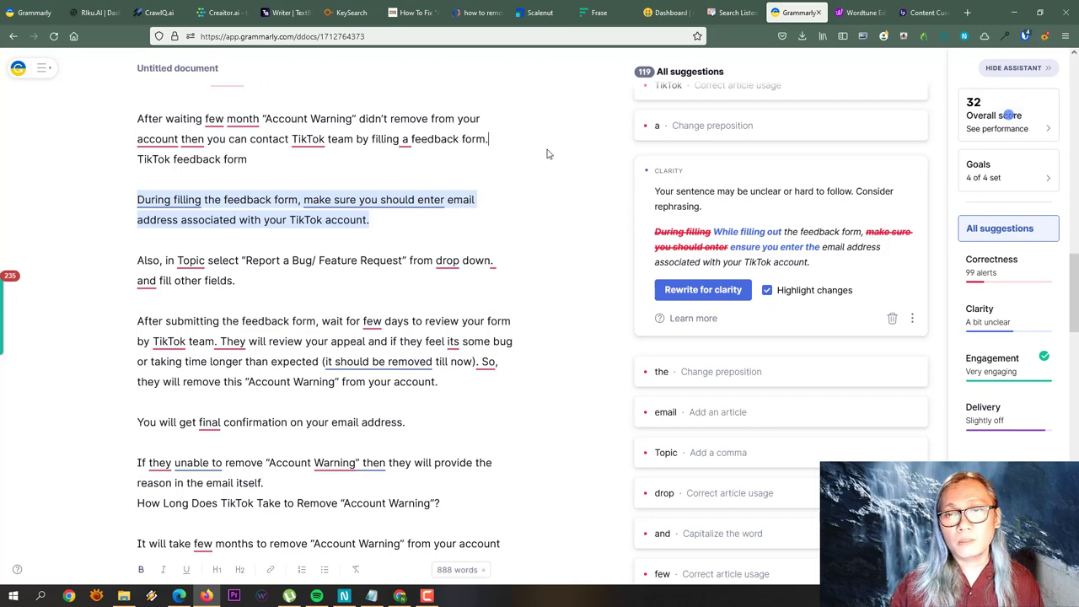
pyautogui.scroll(3, 546, 156)
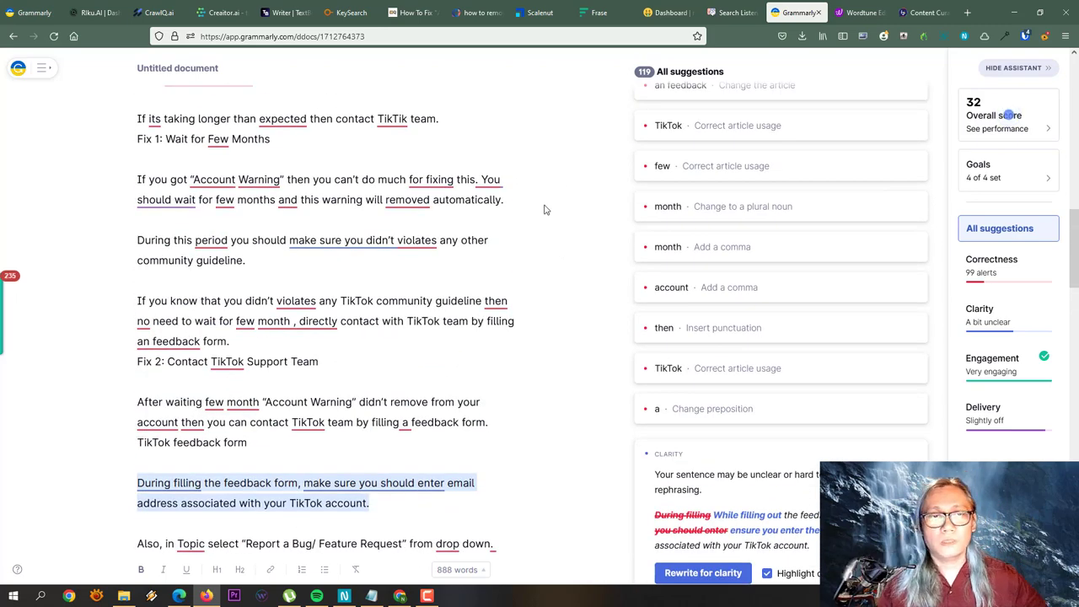
pyautogui.scroll(3, 527, 225)
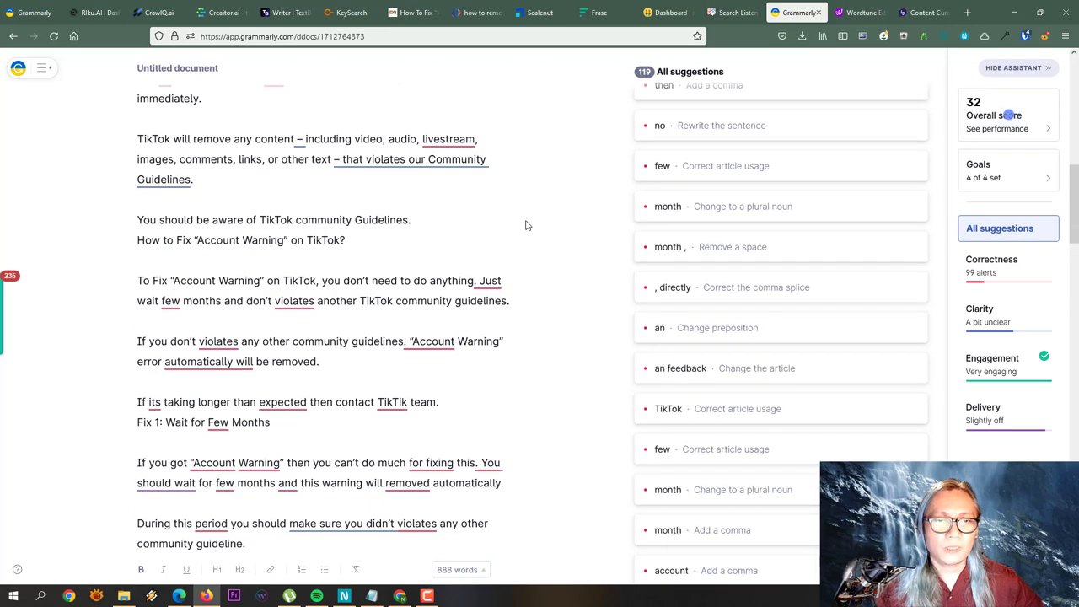
pyautogui.scroll(6, 525, 225)
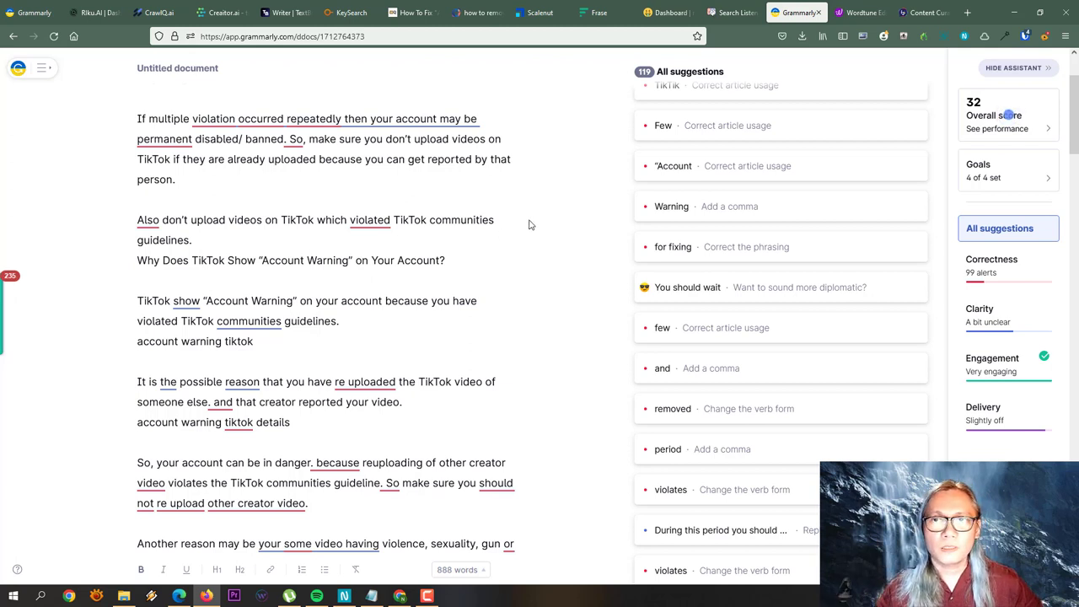
pyautogui.scroll(3, 529, 224)
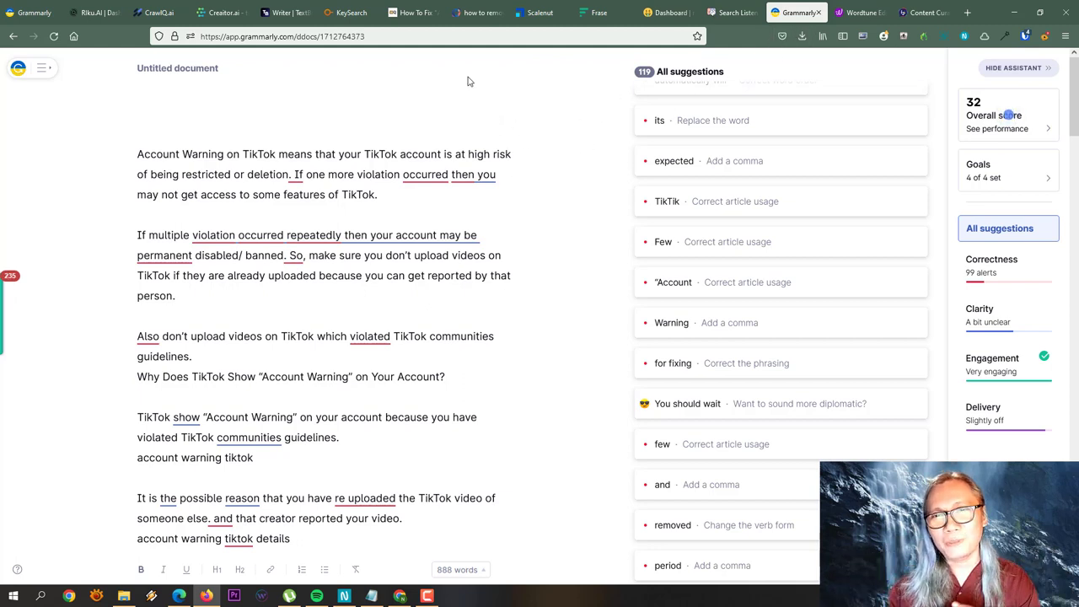
# Switch to the Wordtune editor, view the fluent alternatives for "If one more violation occurred" and close them without choosing one.
pyautogui.click(861, 13)
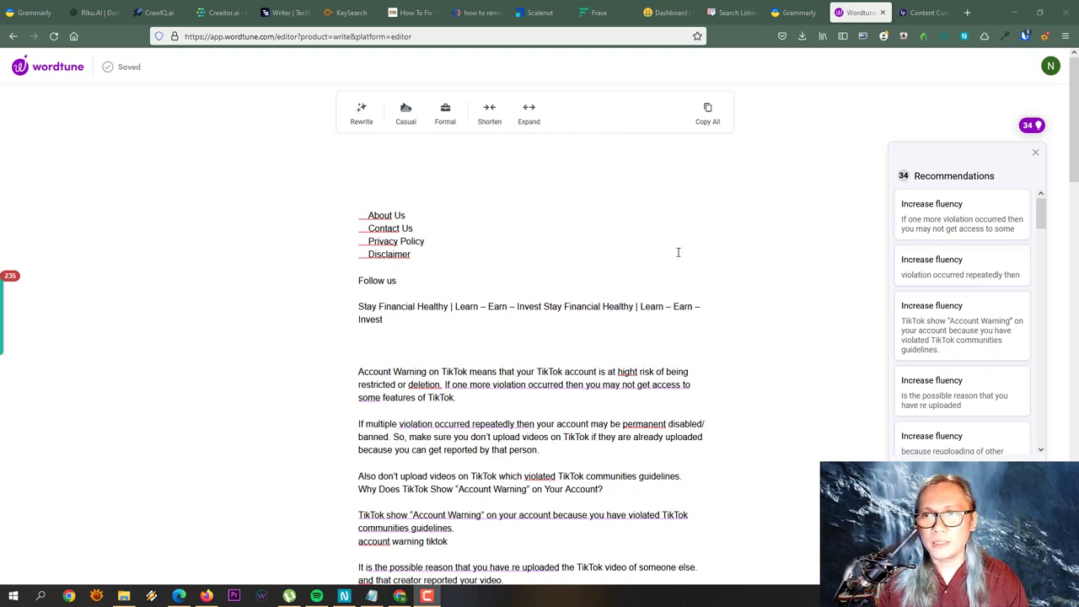
pyautogui.moveTo(521, 310); pyautogui.dragTo(516, 311)
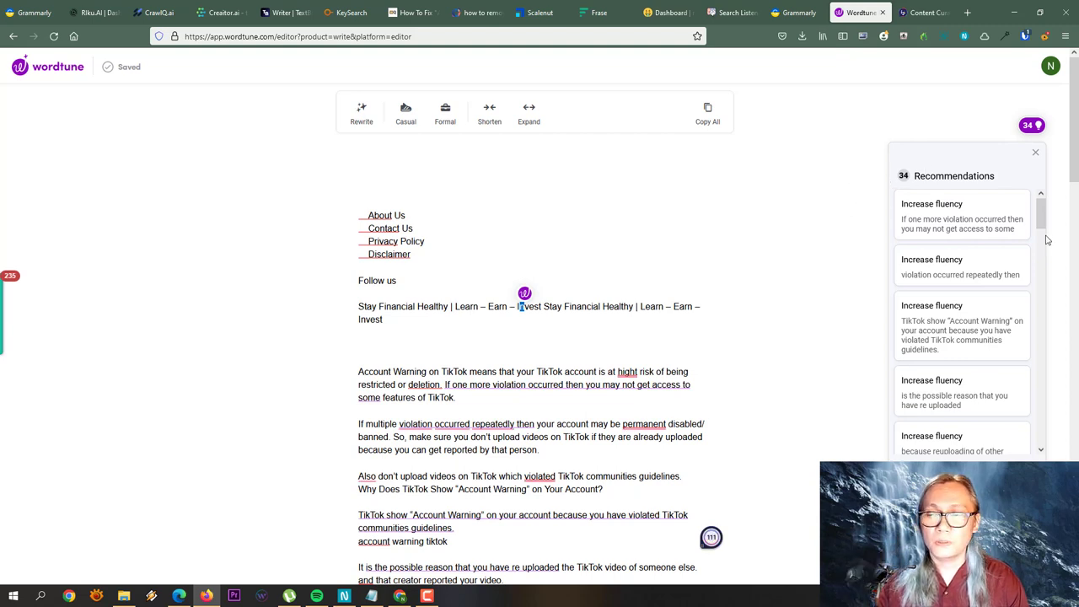
pyautogui.scroll(-1, 518, 367)
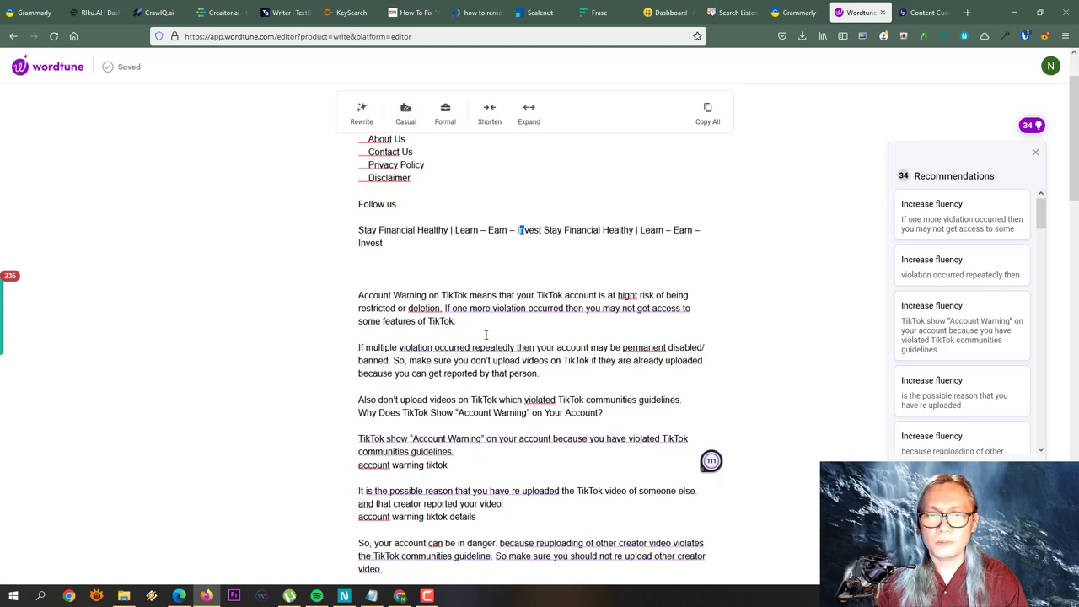
pyautogui.click(450, 309)
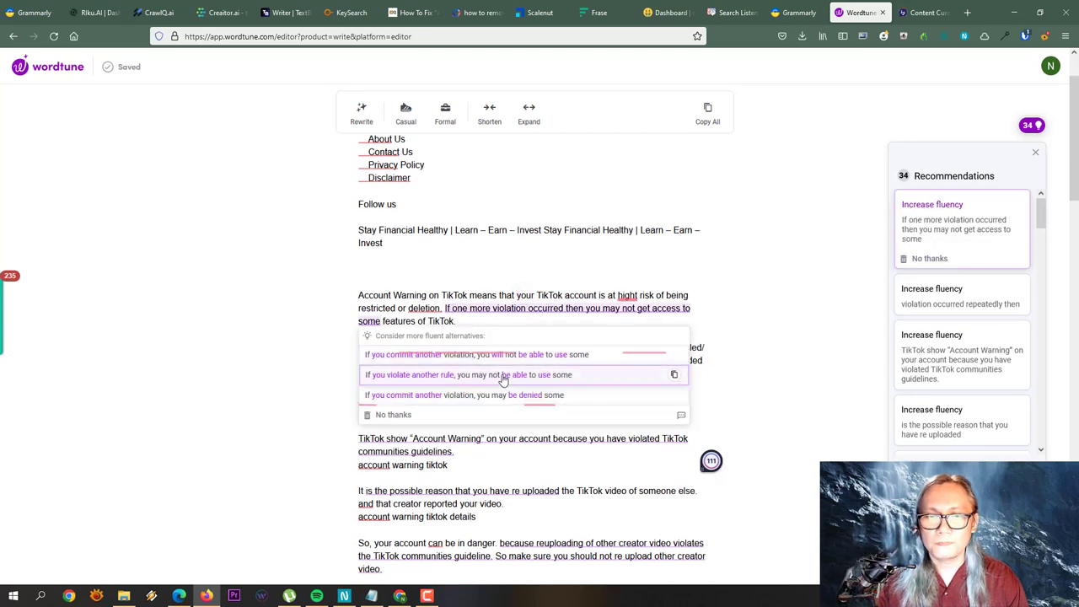
pyautogui.press('Escape')
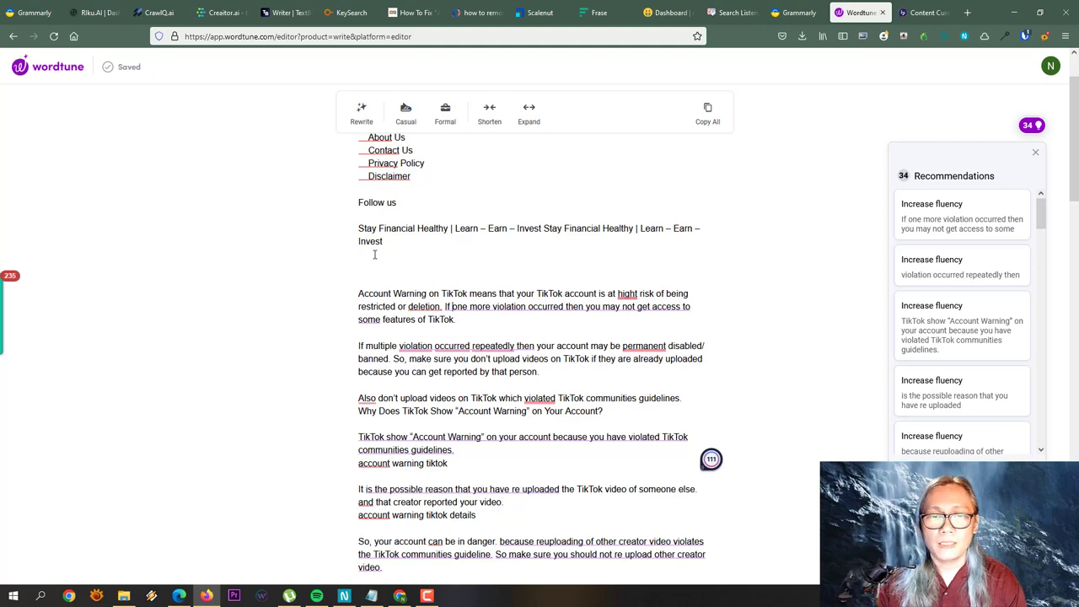
# Review the underlined passages through the whole article in Wordtune and return to its beginning.
pyautogui.scroll(-5, 374, 249)
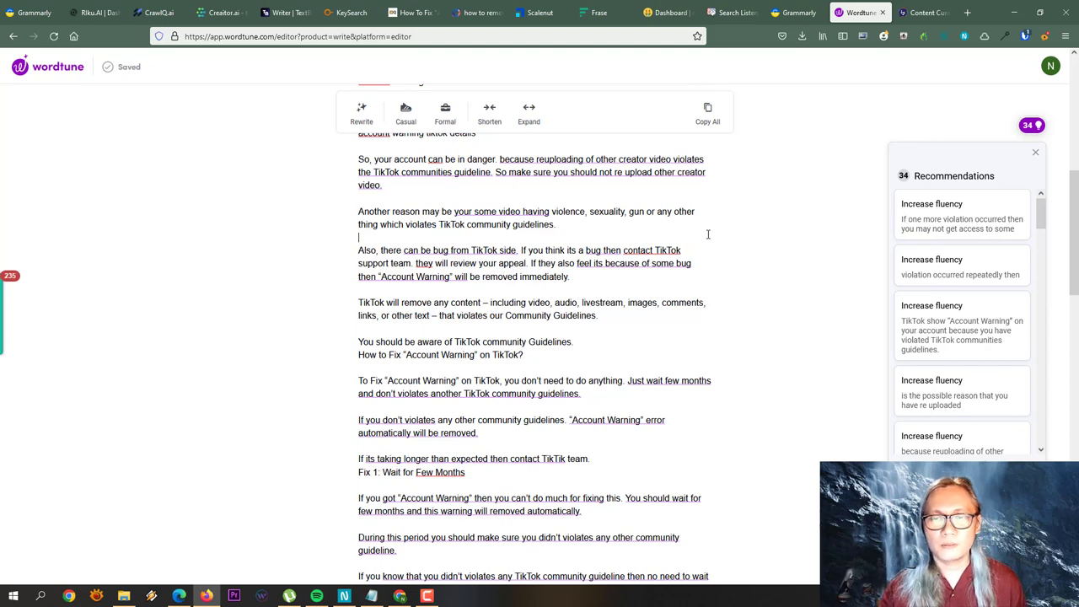
pyautogui.scroll(-8, 756, 238)
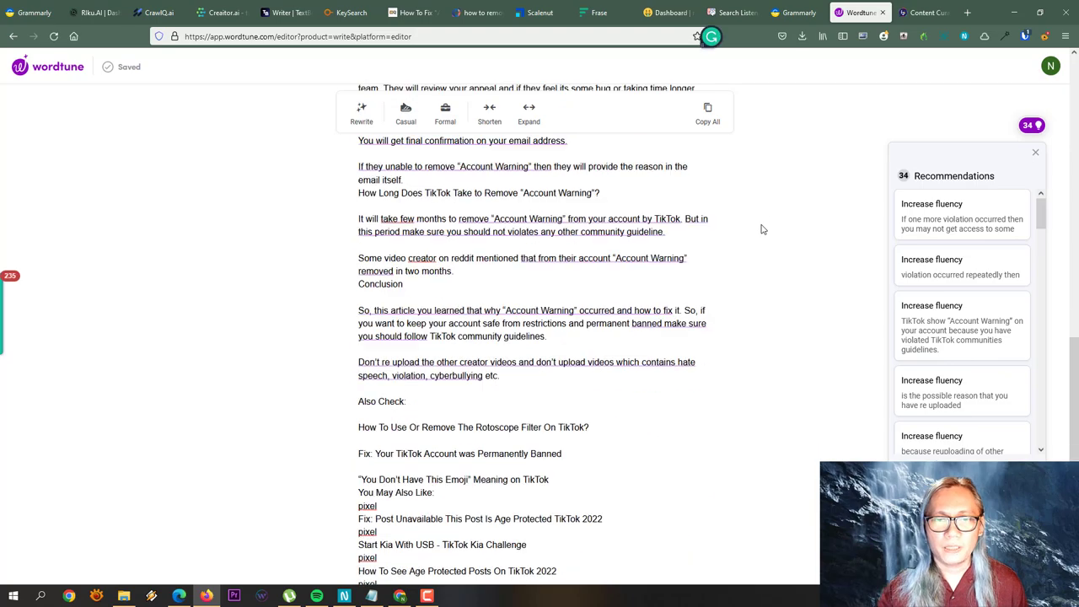
pyautogui.scroll(-5, 761, 230)
pyautogui.scroll(13, 759, 229)
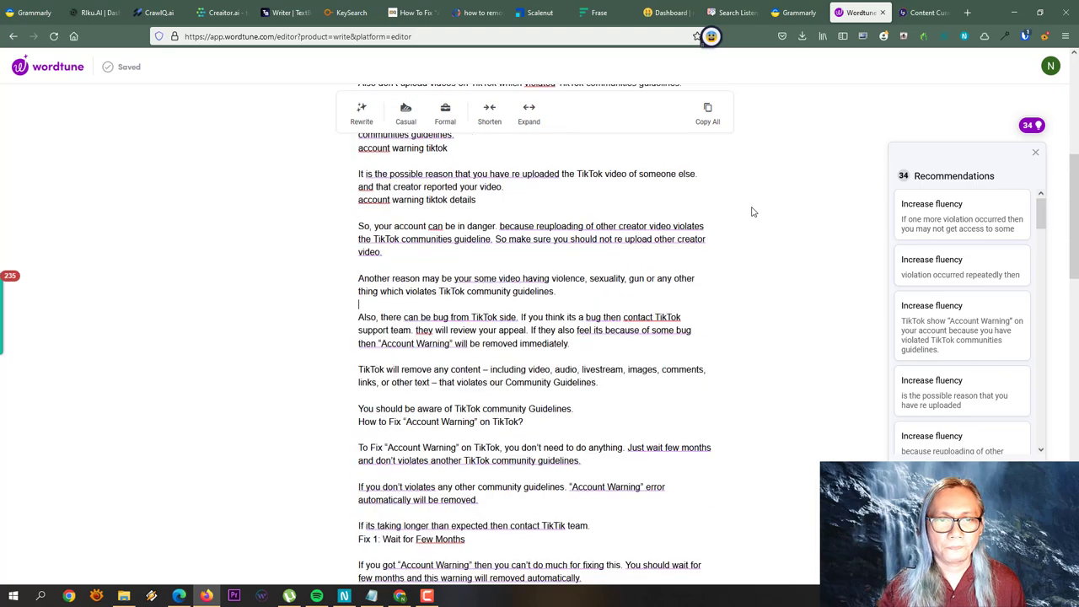
pyautogui.scroll(5, 753, 212)
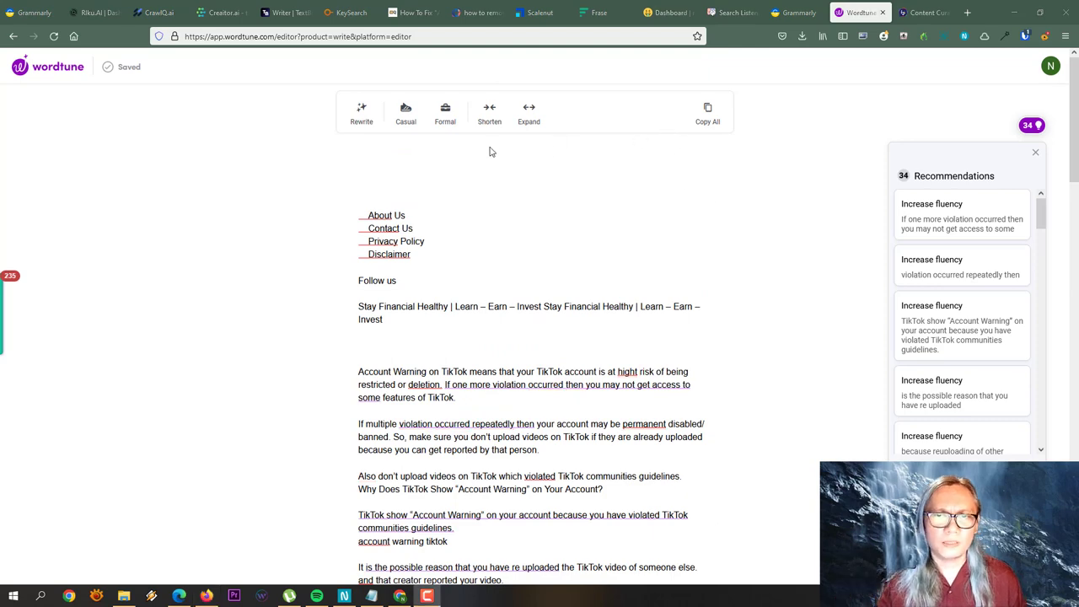
pyautogui.click(407, 348)
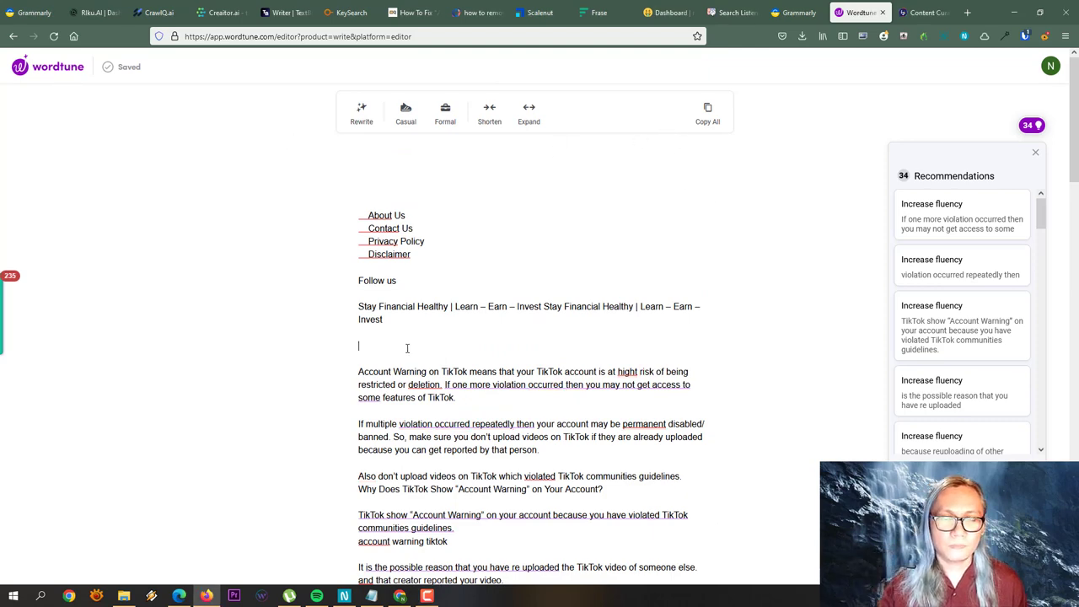
# Replace the one-more-violation wording with "If you violate another rule, you may not be able to use some" and apply a fluency rewrite to the "TikTok show" sentence.
pyautogui.scroll(-3, 407, 347)
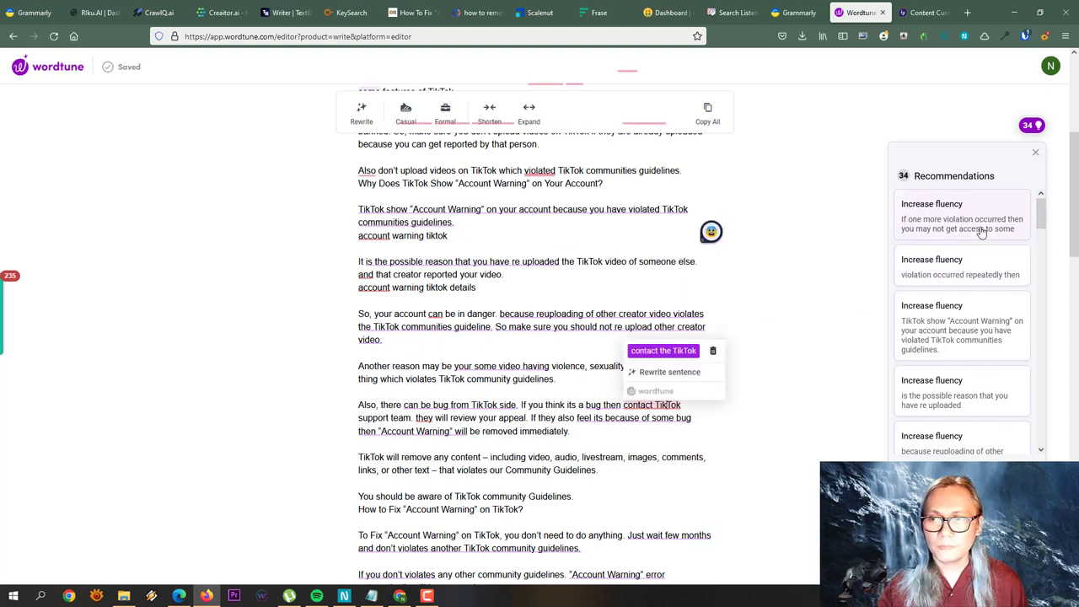
pyautogui.moveTo(1046, 305); pyautogui.dragTo(955, 218)
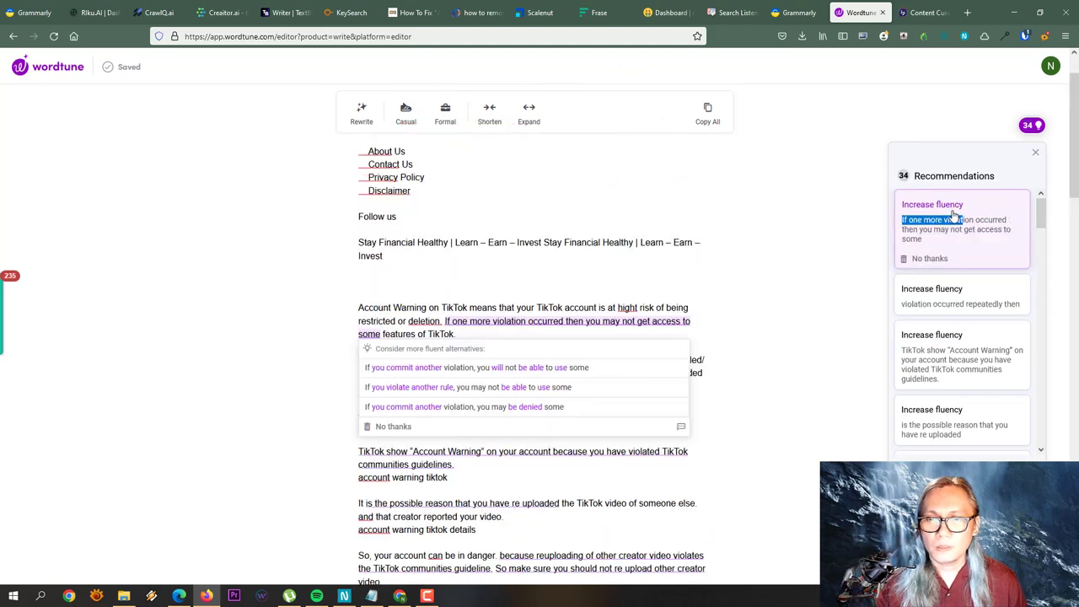
pyautogui.click(392, 426)
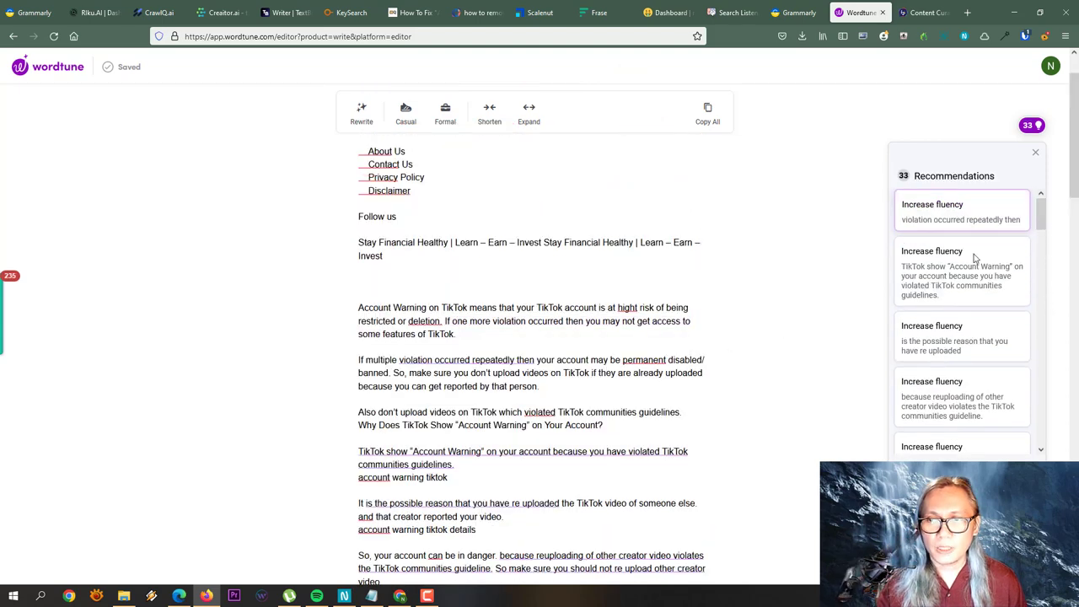
pyautogui.click(974, 258)
pyautogui.click(810, 344)
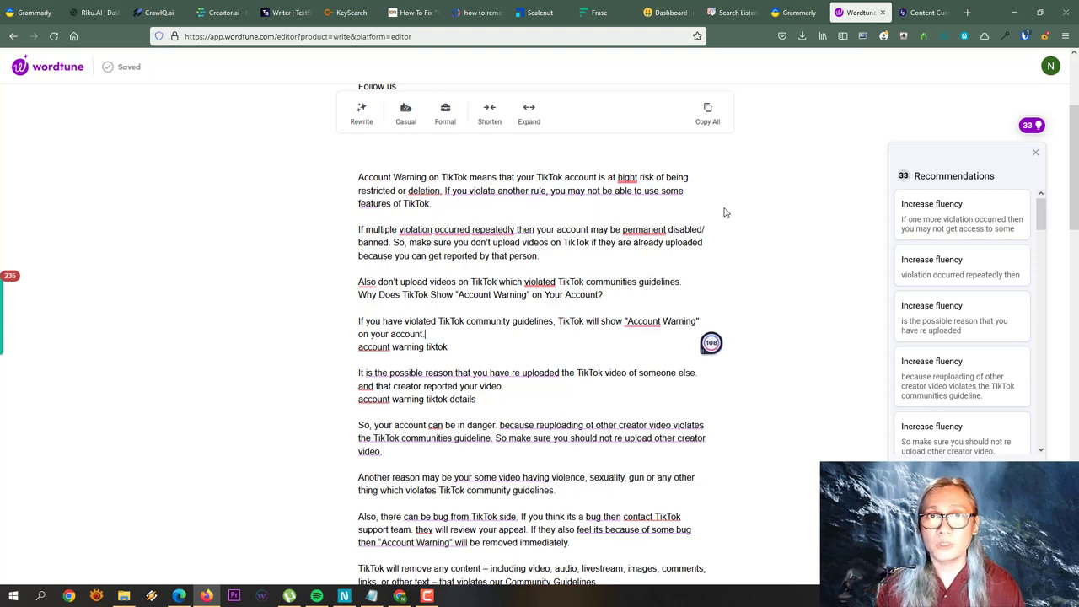
# Return to the Grammarly document and apply the clarity rewrite to the sentence beginning "If one more violation occurred".
pyautogui.click(797, 12)
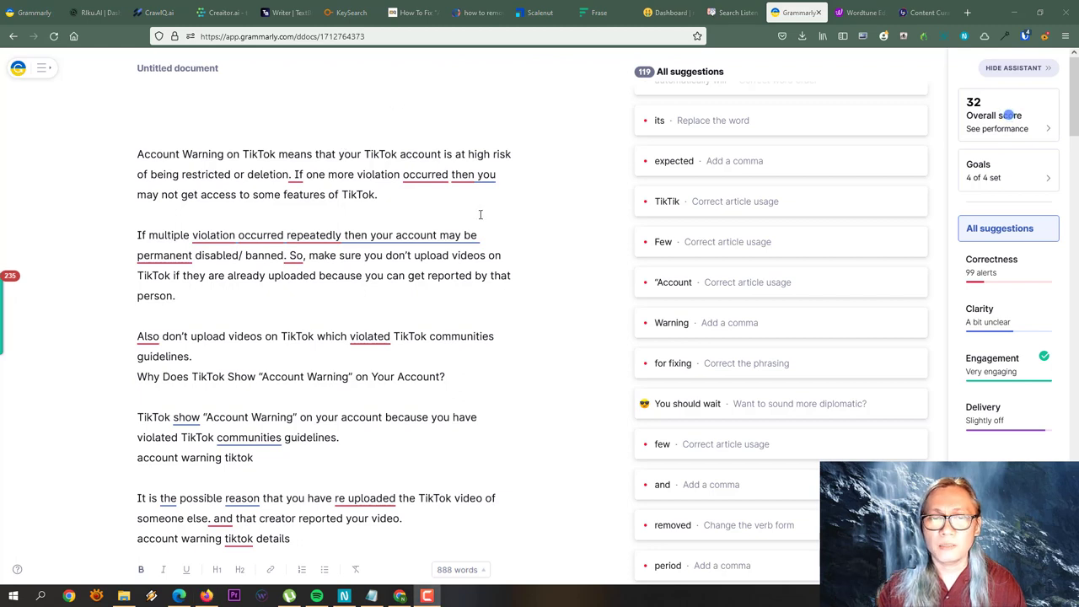
pyautogui.click(226, 234)
pyautogui.click(211, 236)
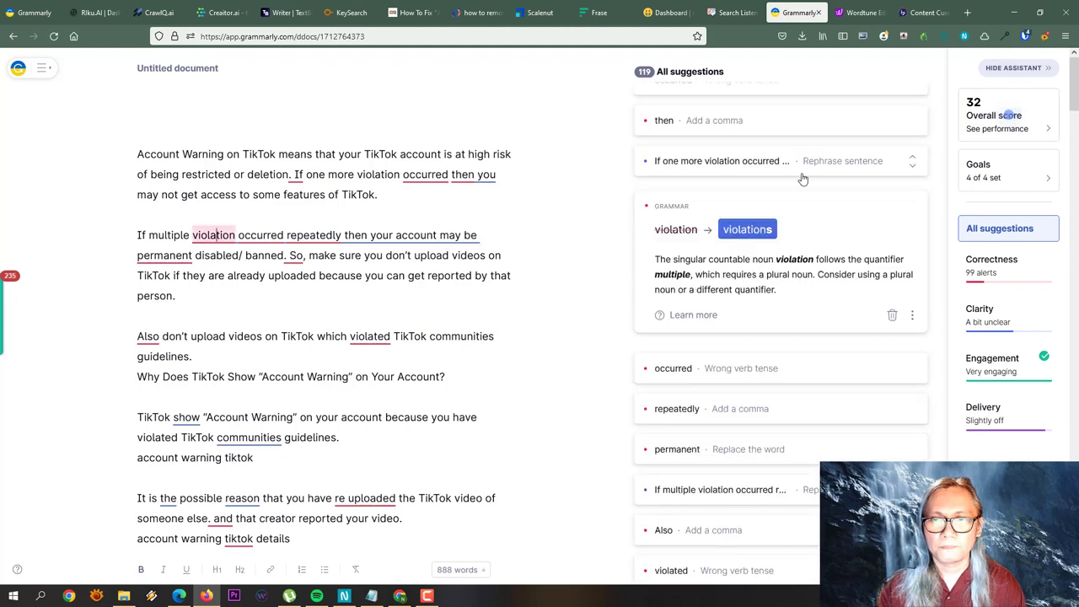
pyautogui.click(759, 163)
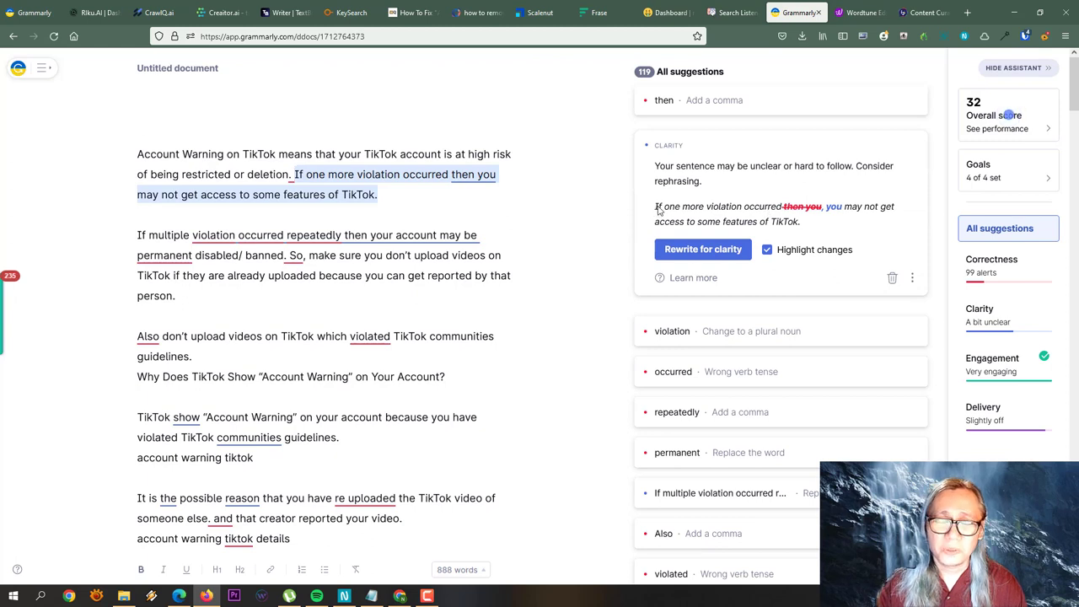
pyautogui.click(713, 252)
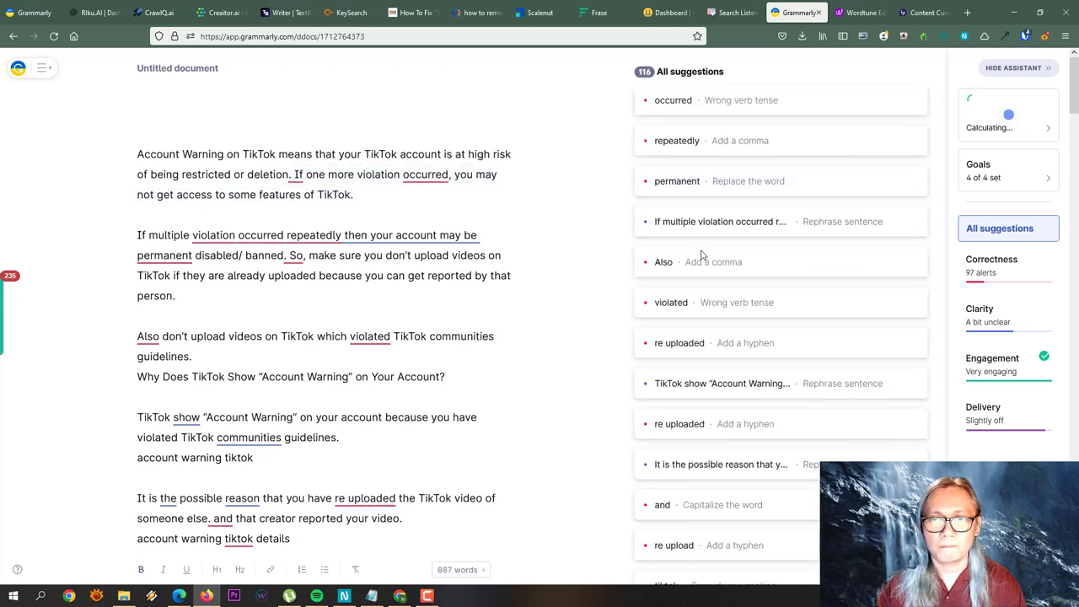
# View the missing-comma suggestion for "Also" and leave it unapplied.
pyautogui.click(701, 255)
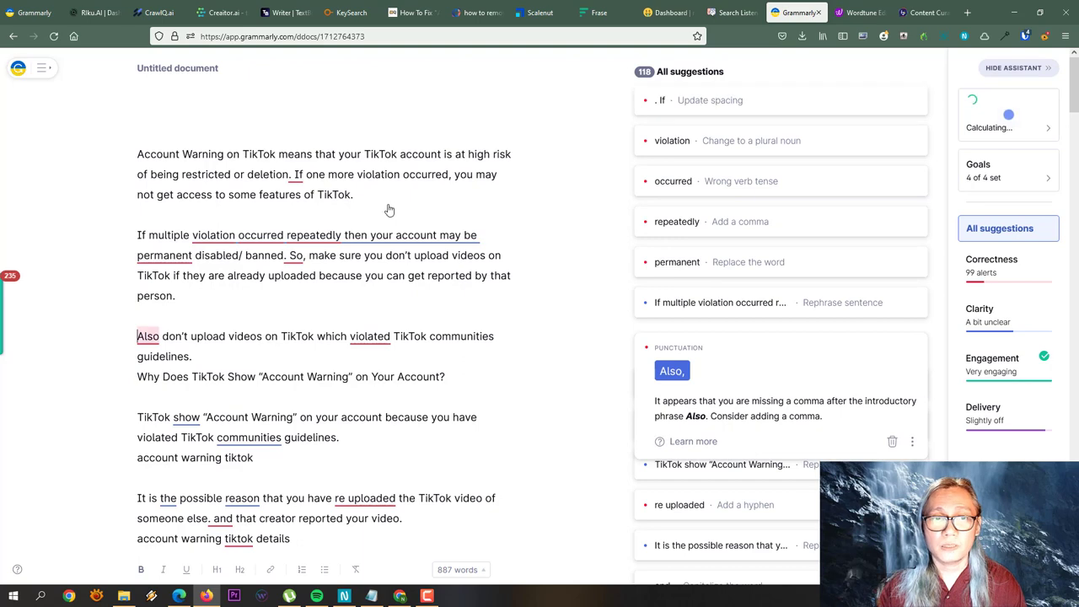
pyautogui.scroll(-1, 388, 210)
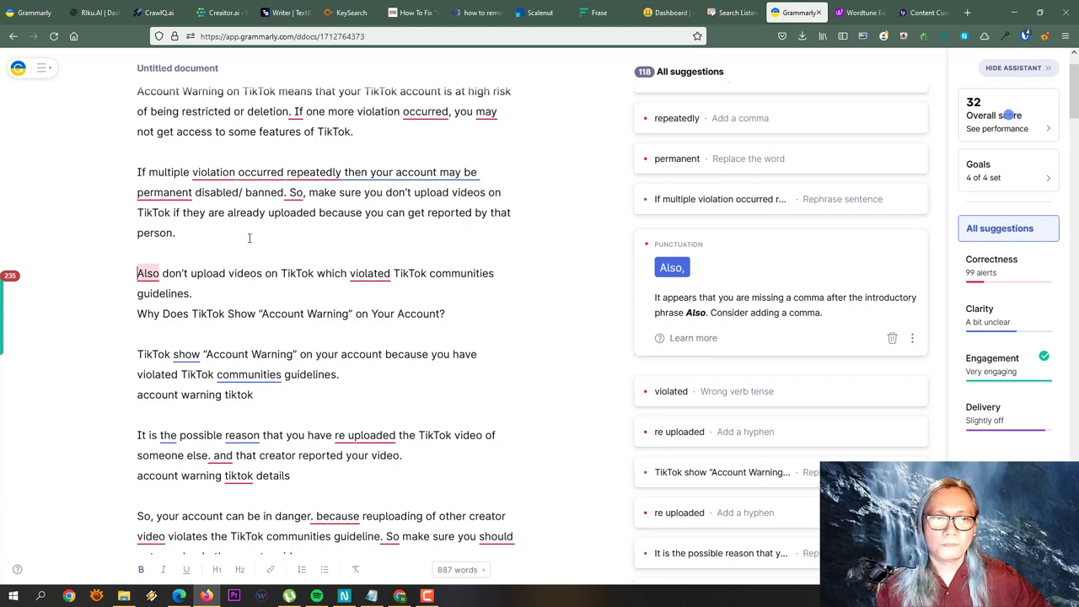
pyautogui.click(531, 328)
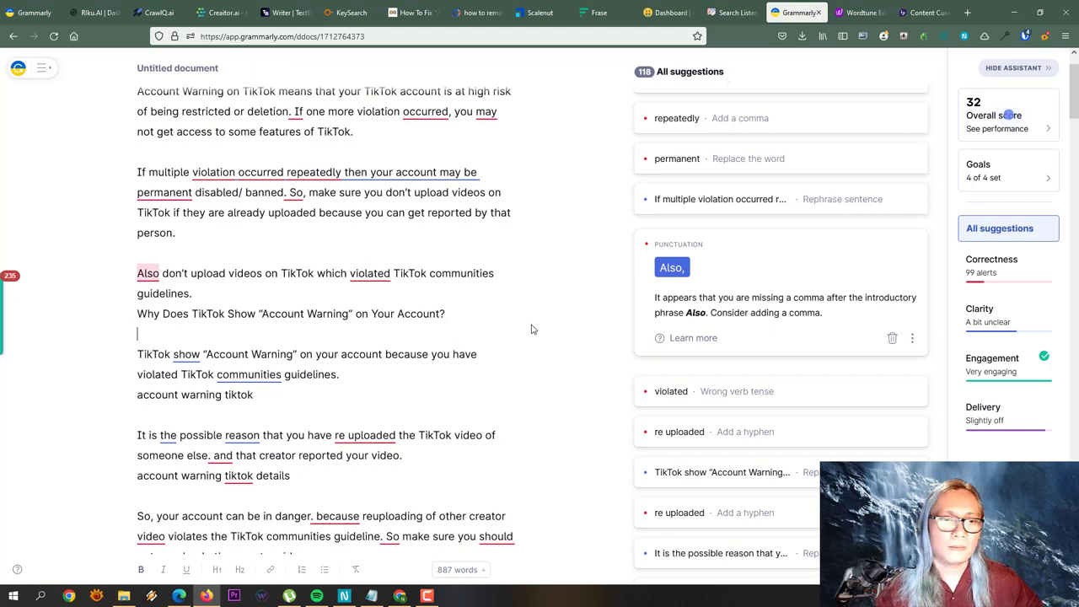
# Examine Grammarly's remaining suggestions down the article, including the clarity rewrites and the spacing fix after "month", without applying any.
pyautogui.scroll(-5, 523, 287)
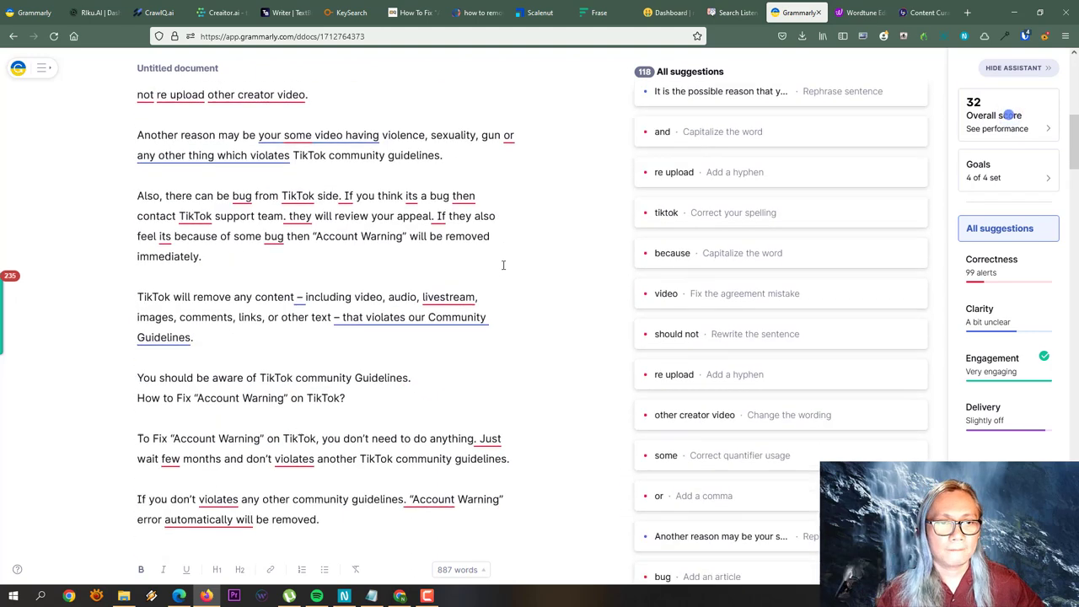
pyautogui.scroll(-1, 503, 265)
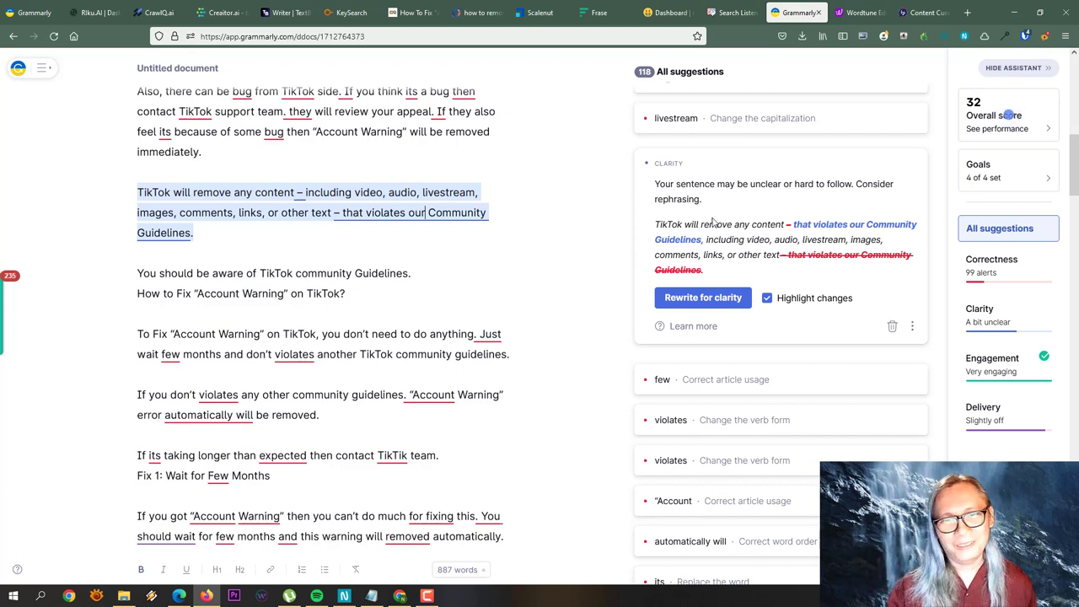
pyautogui.click(536, 277)
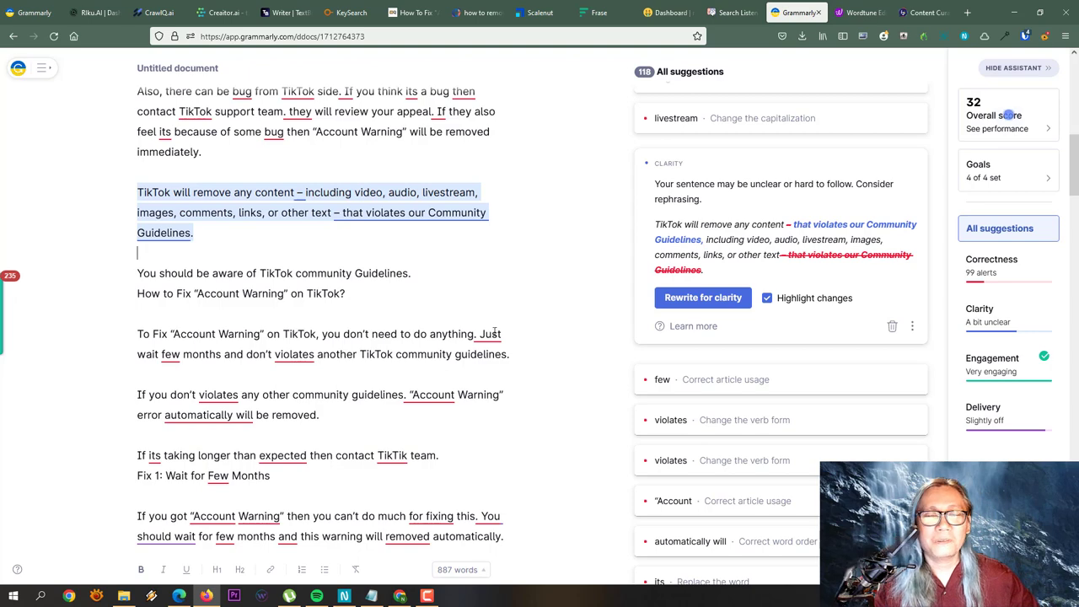
pyautogui.scroll(-5, 455, 328)
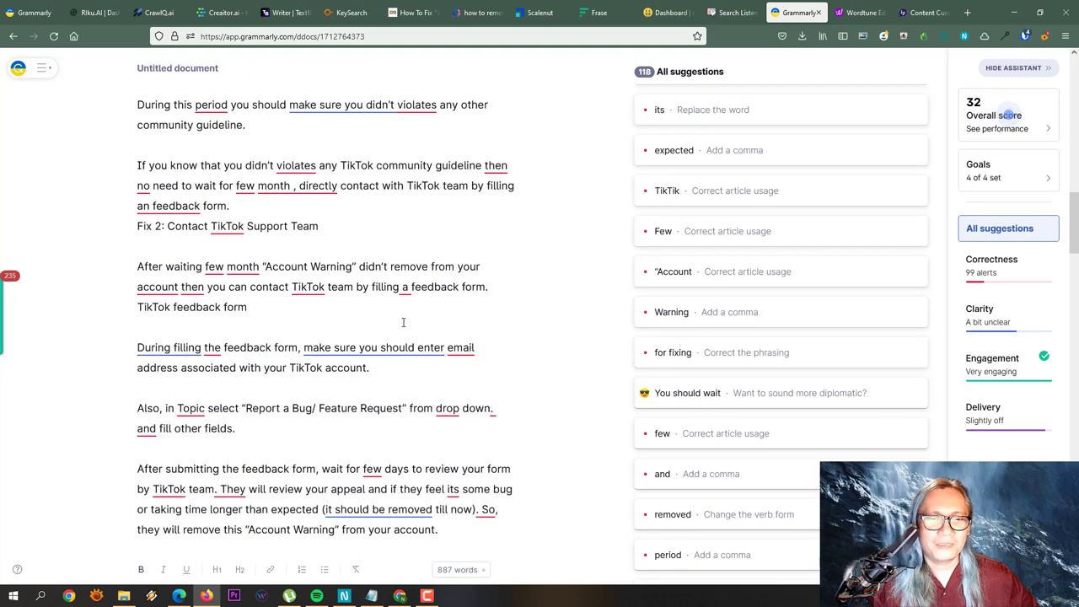
pyautogui.click(296, 186)
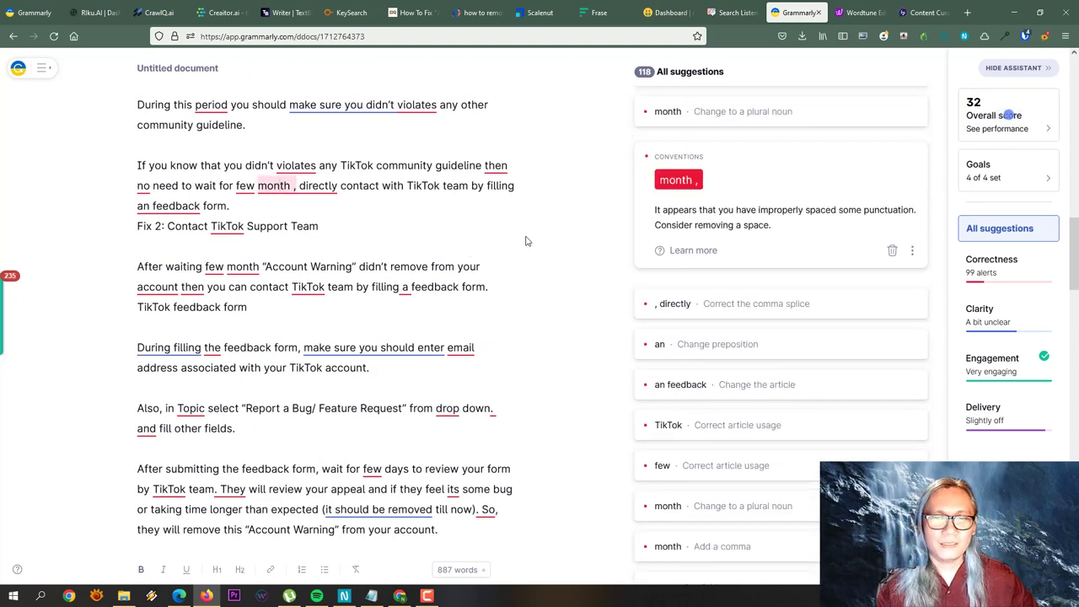
pyautogui.scroll(-10, 525, 241)
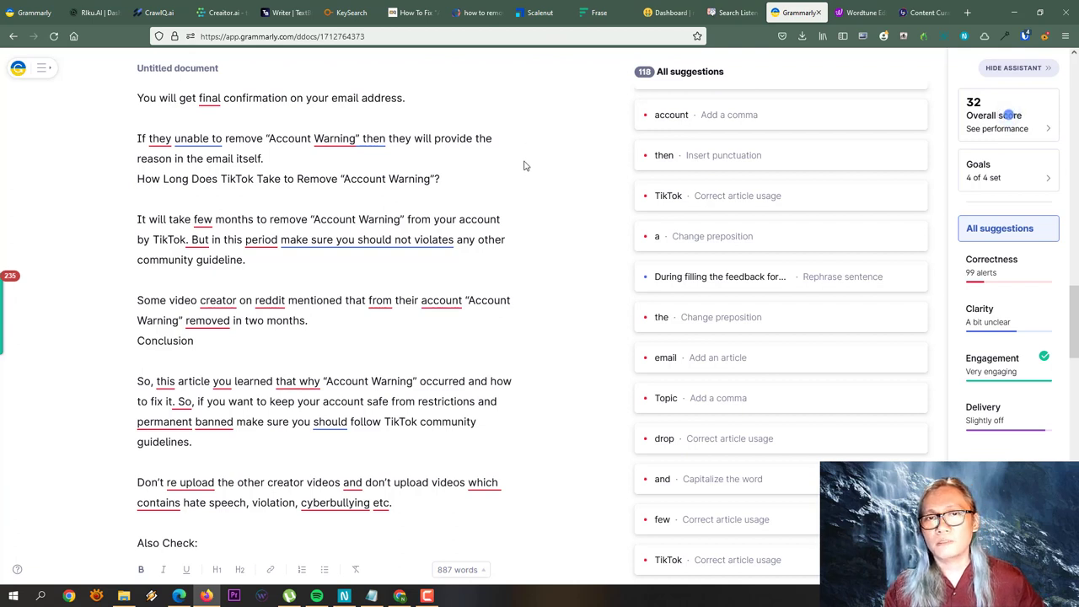
pyautogui.click(440, 241)
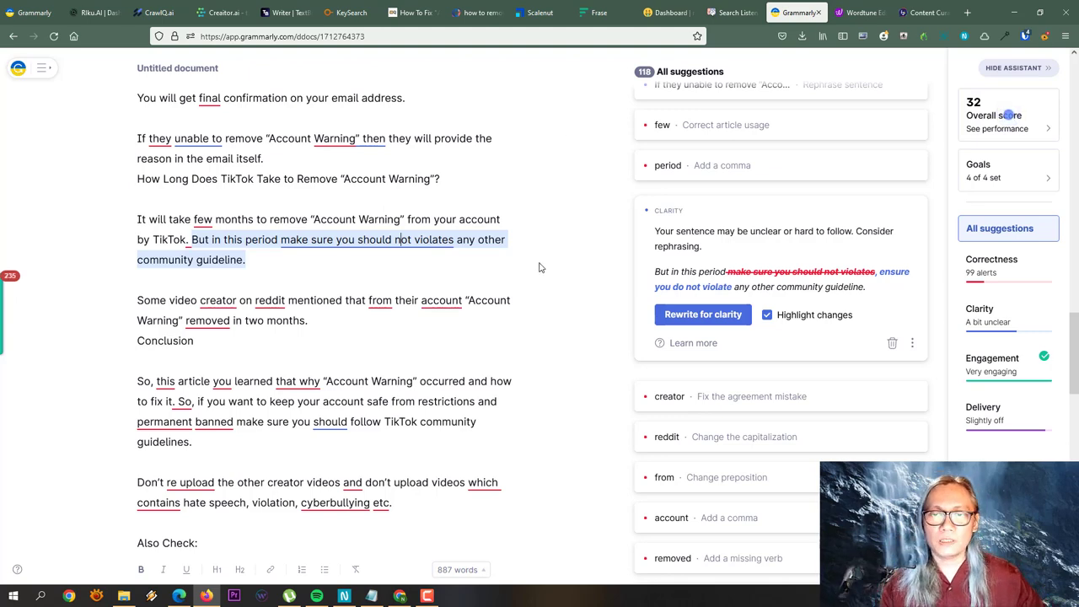
pyautogui.scroll(-5, 555, 223)
pyautogui.scroll(2, 555, 222)
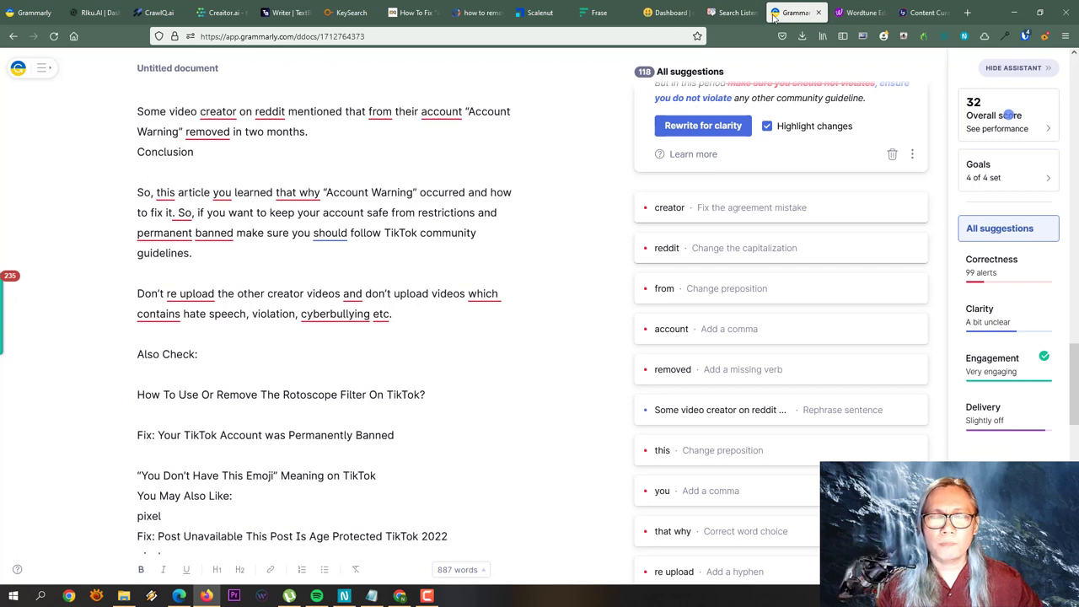
# Switch to Scalenut, dismiss the funding announcement and look through the keyword clusters for "natural asthma herbal medicine".
pyautogui.click(534, 14)
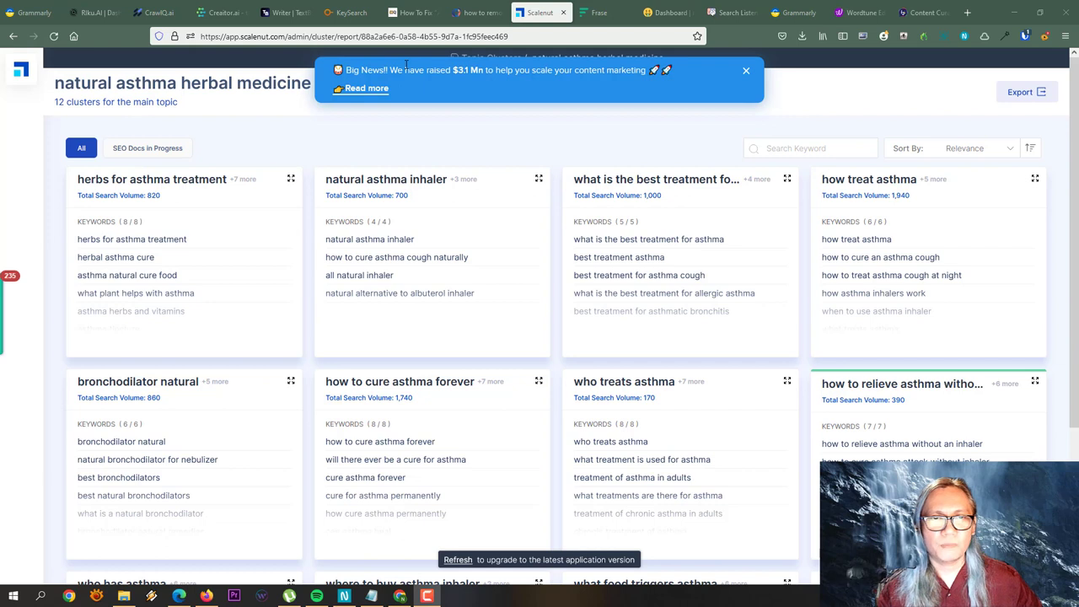
pyautogui.moveTo(406, 67); pyautogui.dragTo(451, 70)
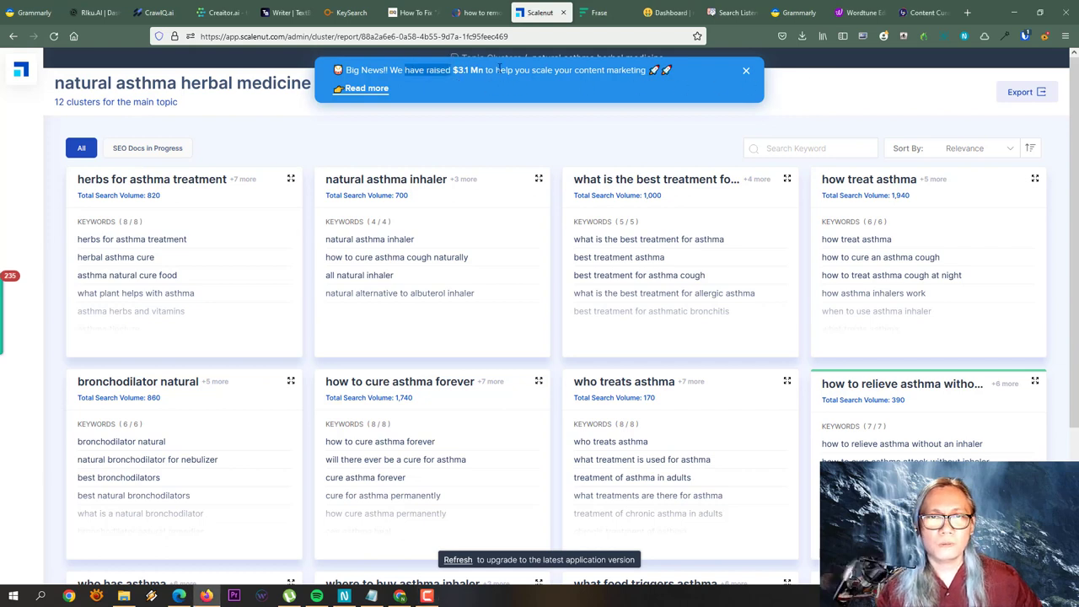
pyautogui.click(746, 72)
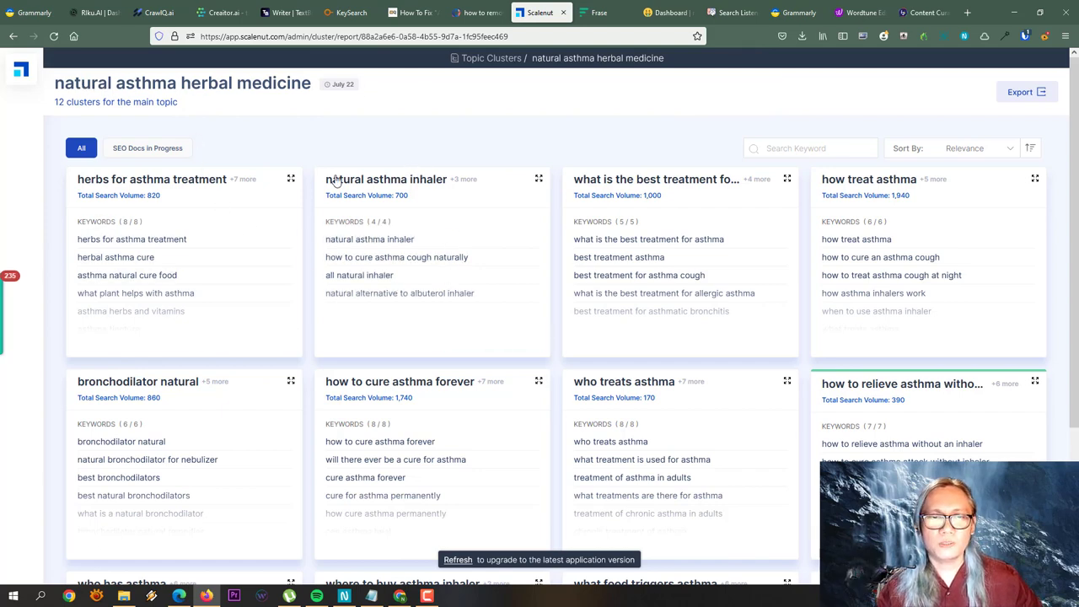
pyautogui.scroll(-1, 284, 400)
pyautogui.scroll(-2, 283, 400)
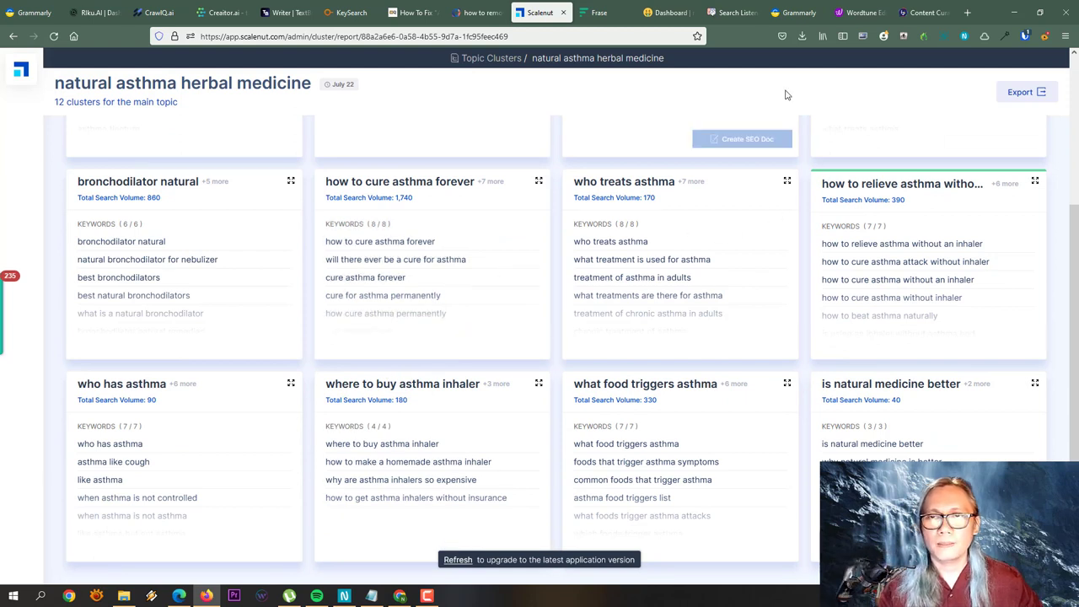
# Switch to TopicMojo and look over its Topic Model, Question Finder and Trending pages, returning to Topic Model.
pyautogui.click(730, 13)
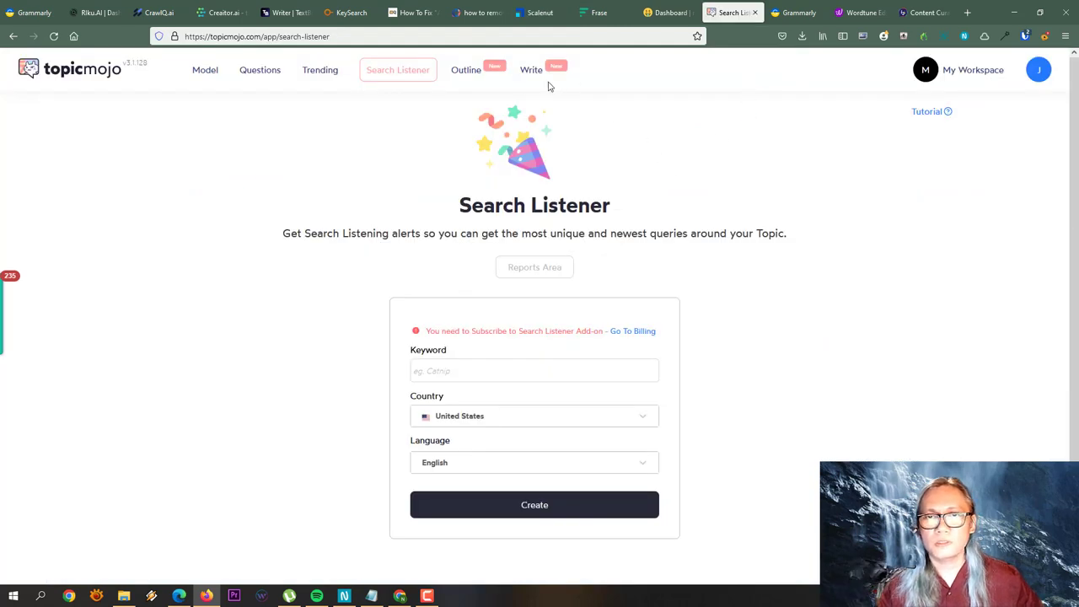
pyautogui.click(200, 78)
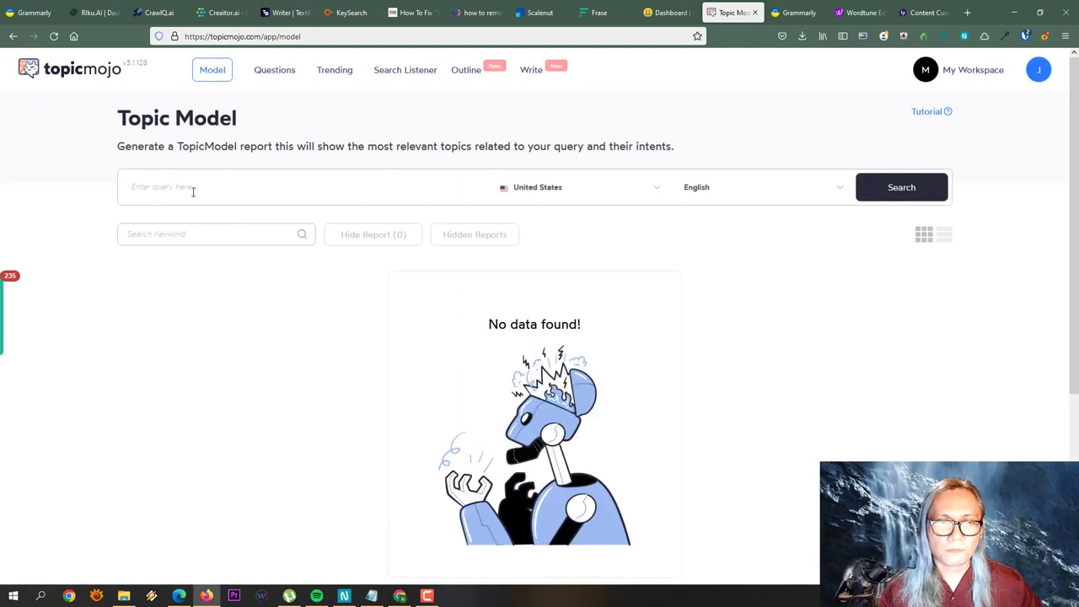
pyautogui.scroll(-5, 338, 322)
pyautogui.scroll(5, 343, 168)
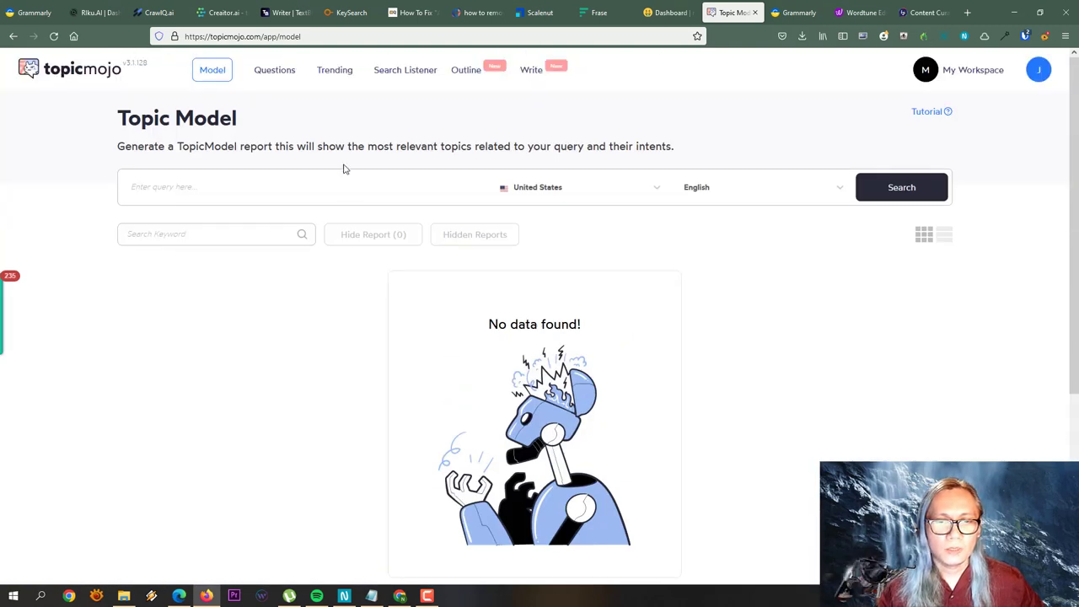
pyautogui.click(272, 77)
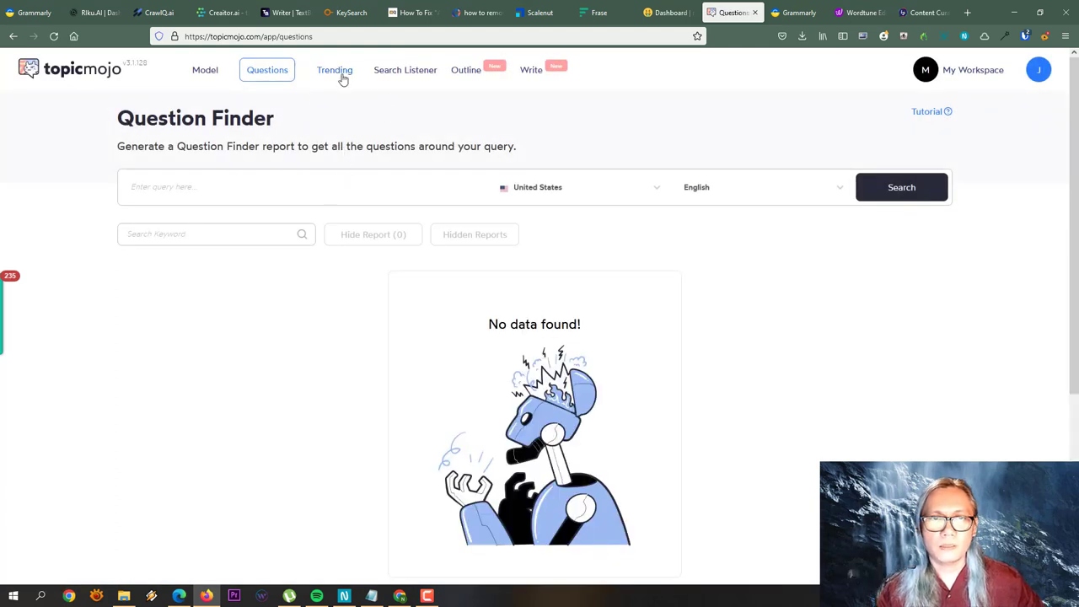
pyautogui.click(339, 74)
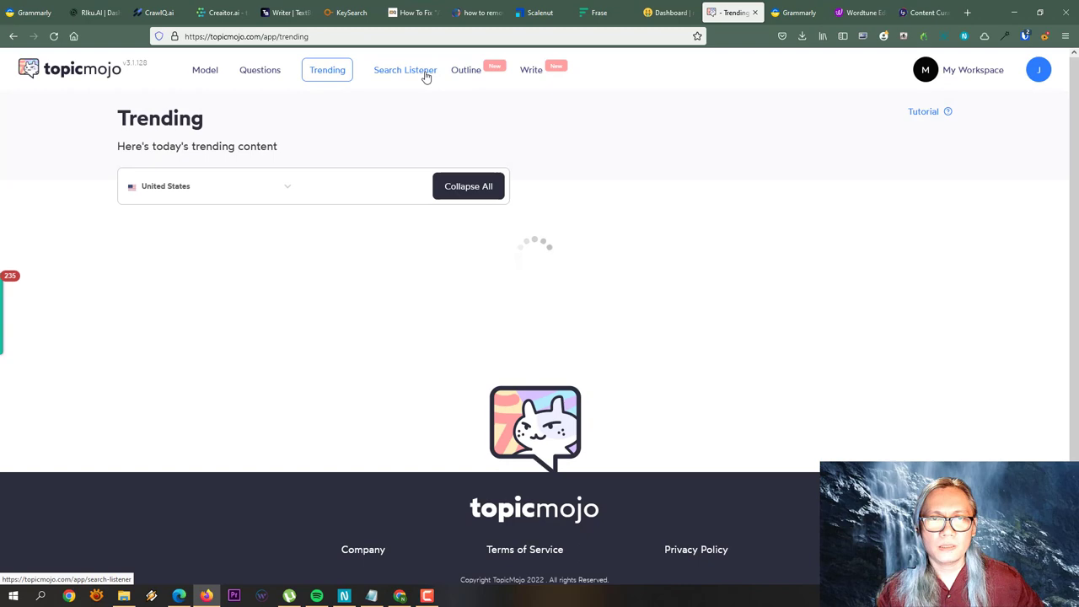
pyautogui.click(202, 73)
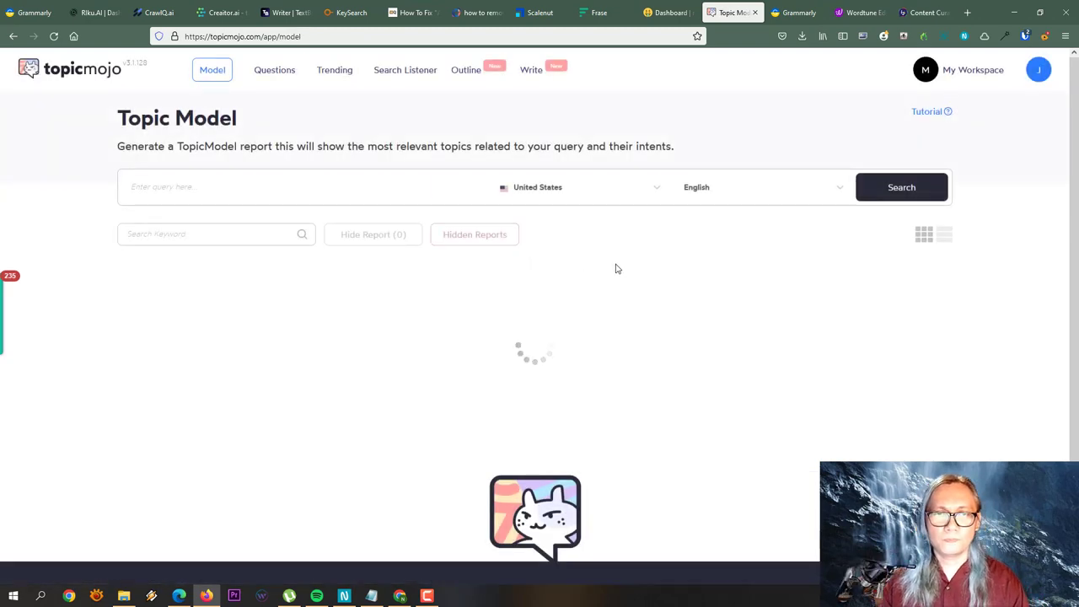
pyautogui.scroll(-3, 364, 386)
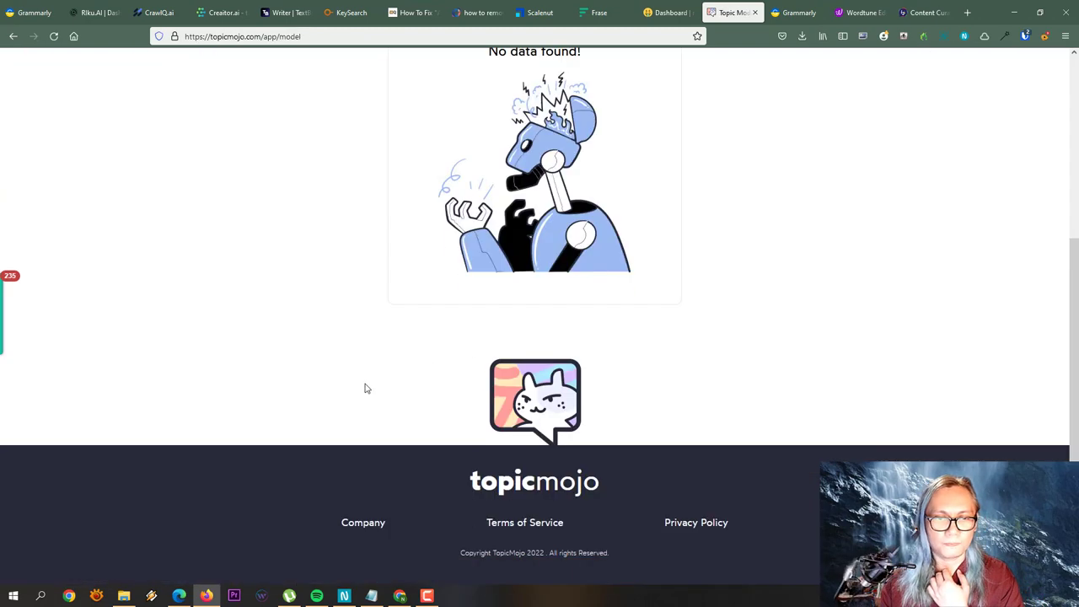
pyautogui.scroll(3, 364, 385)
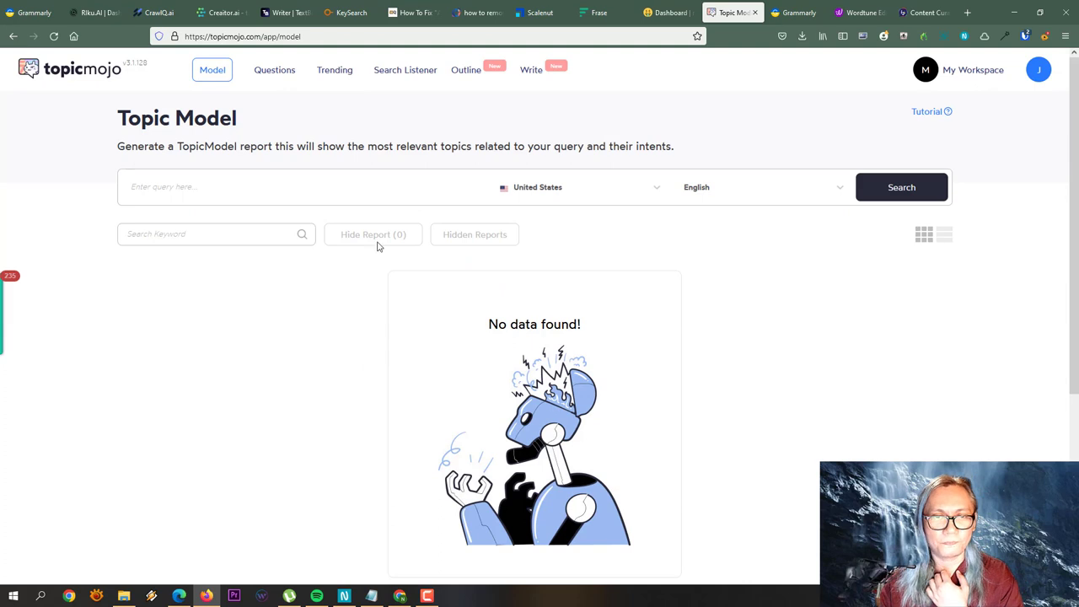
# Generate a Question Finder report for "how do i know what to do" with United States and English, and highlight the query on its report card.
pyautogui.click(240, 189)
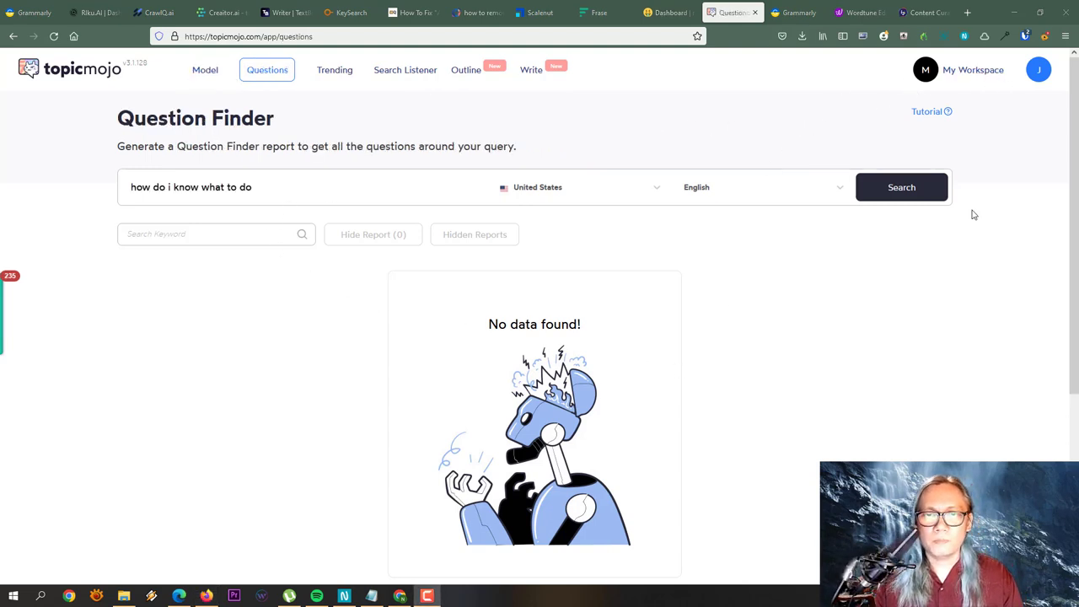
pyautogui.click(914, 193)
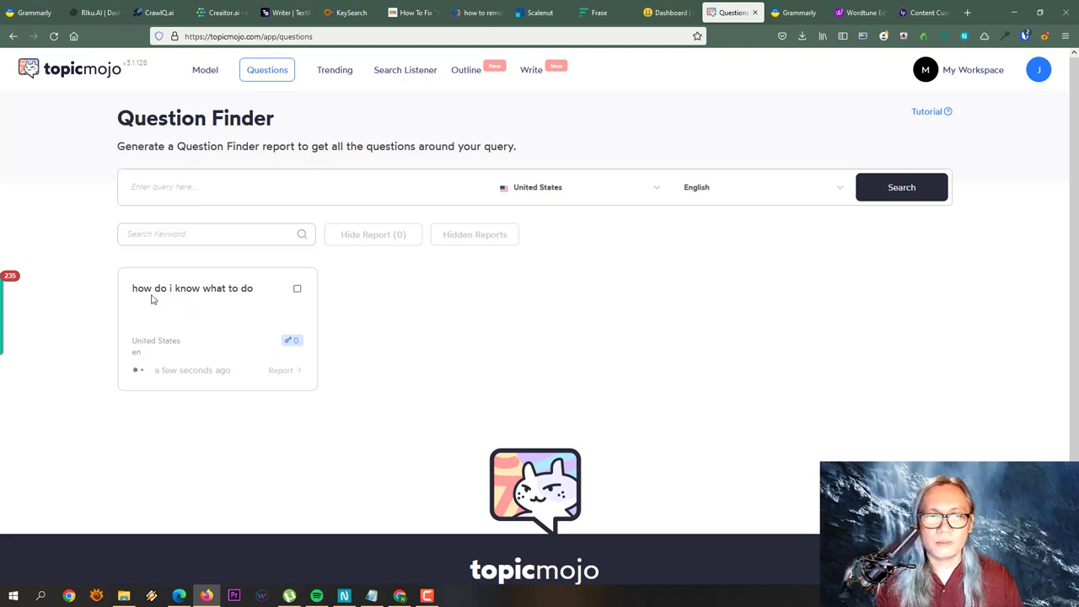
pyautogui.moveTo(136, 288); pyautogui.dragTo(253, 289)
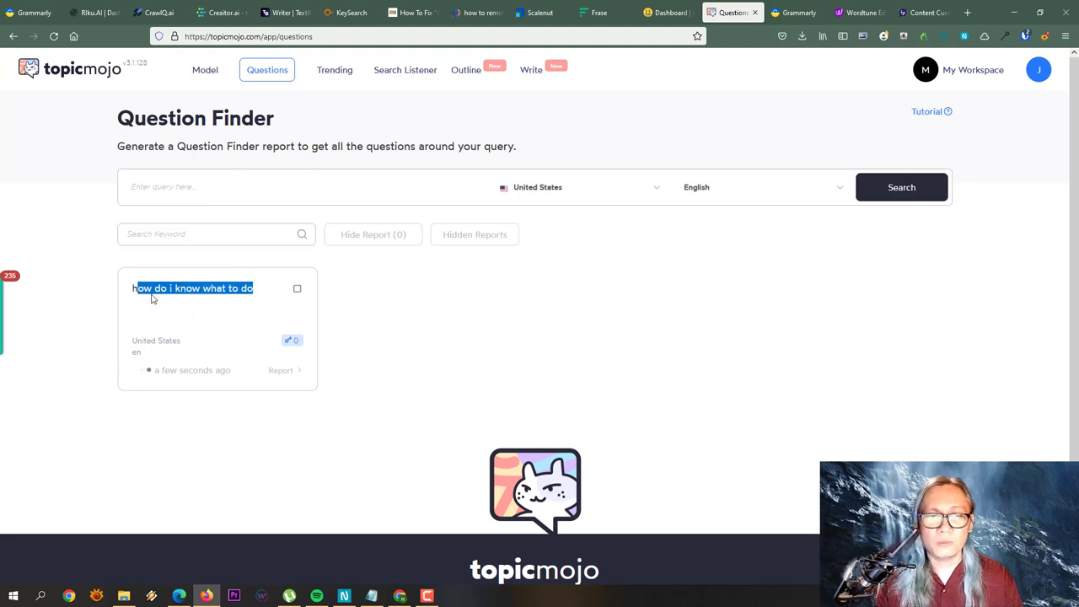
pyautogui.moveTo(126, 294); pyautogui.dragTo(275, 301)
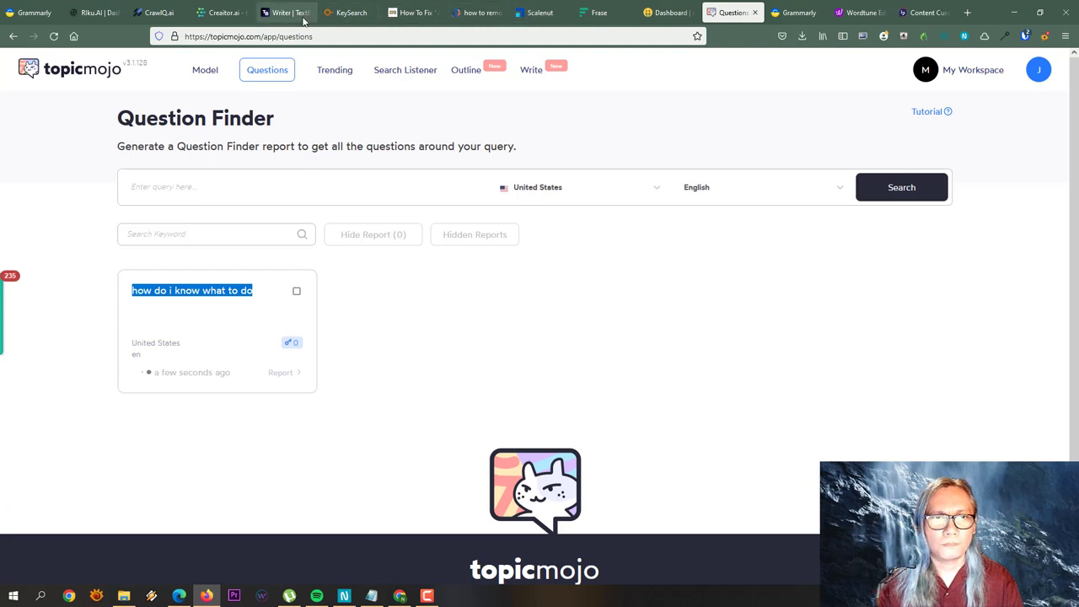
# Switch to NeuronWriter, add the line "How do I know what to do" below the existing content and select it for AI writing.
pyautogui.click(476, 12)
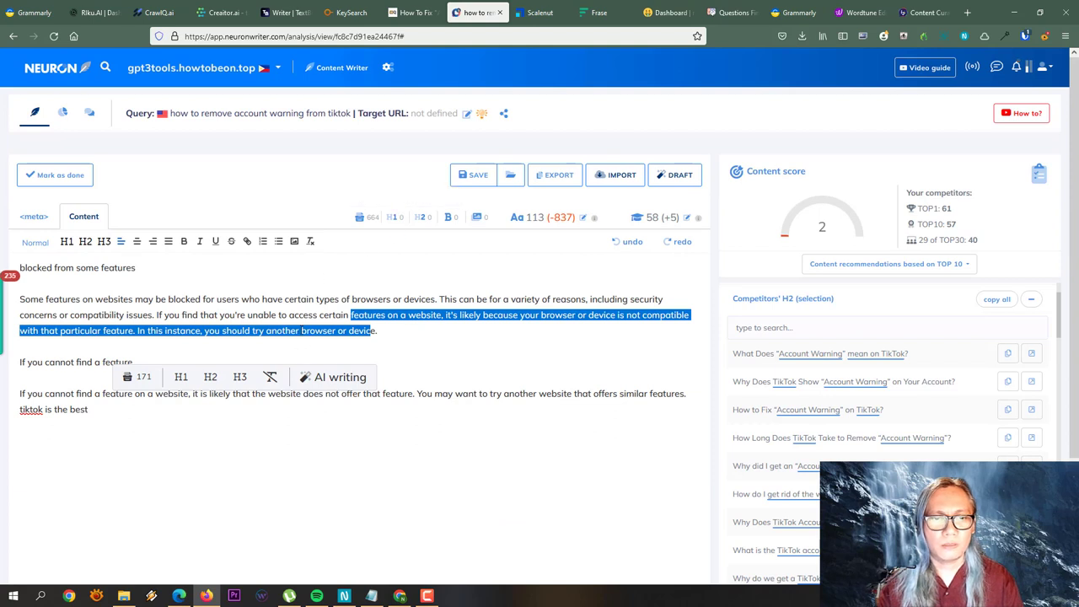
pyautogui.click(172, 446)
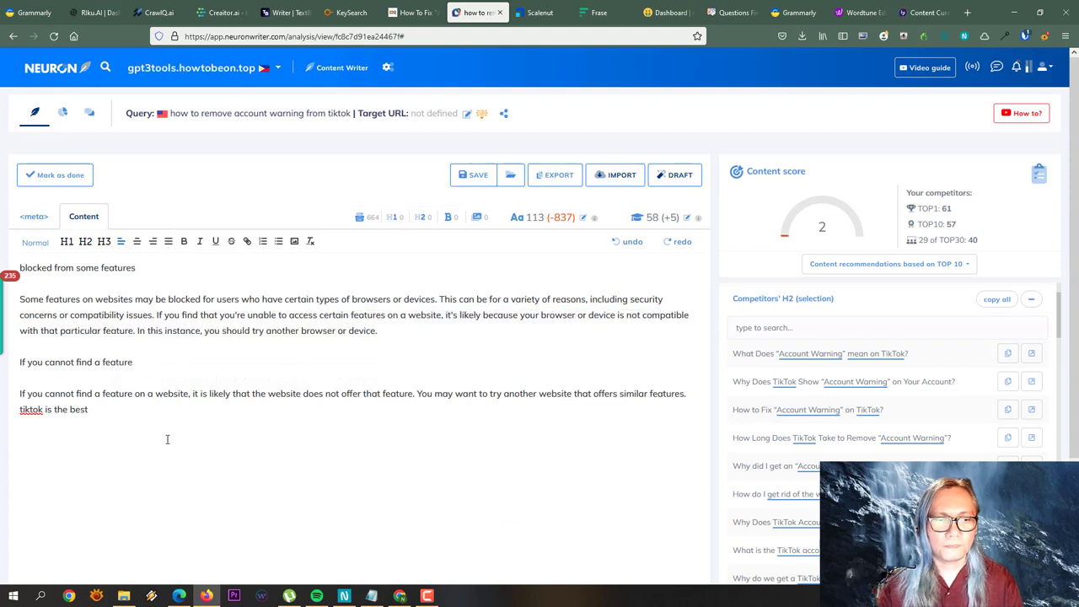
pyautogui.write('How d')
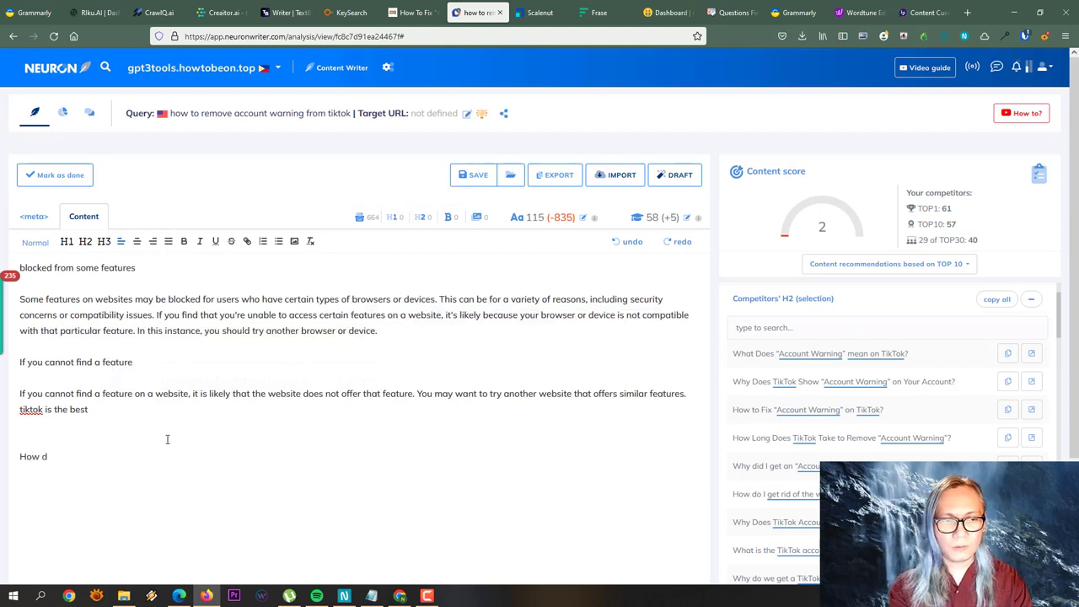
pyautogui.write('o I know wha')
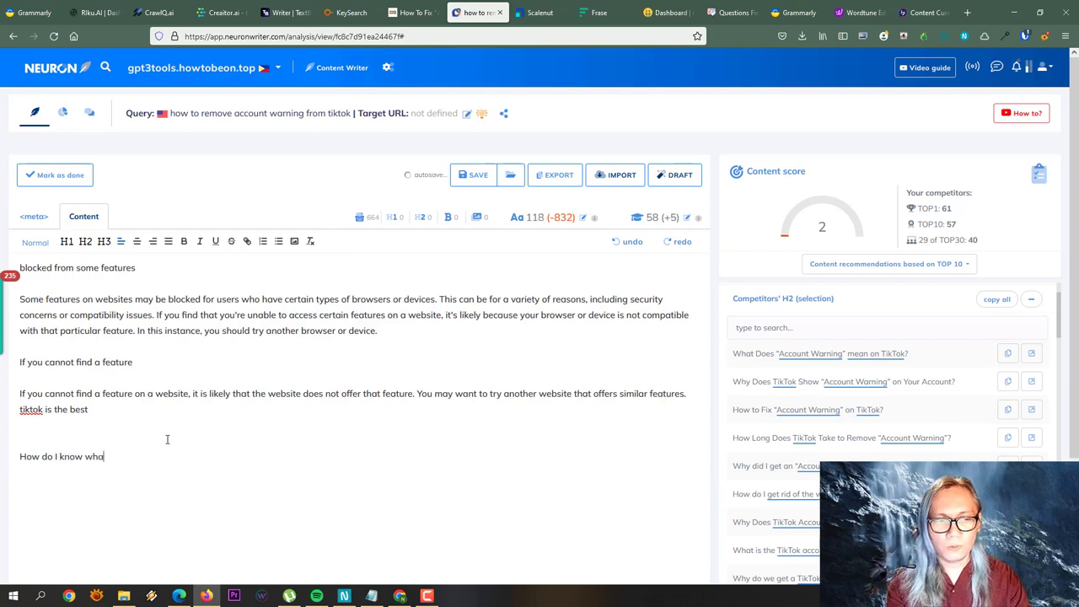
pyautogui.write('t to do')
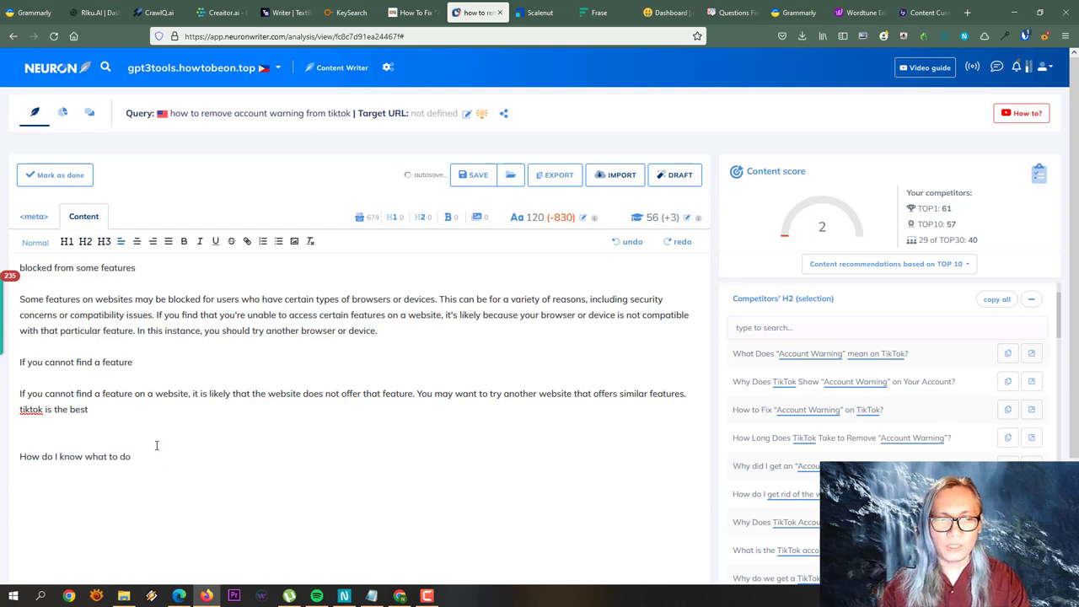
pyautogui.press('Return')
pyautogui.moveTo(17, 461); pyautogui.dragTo(251, 467)
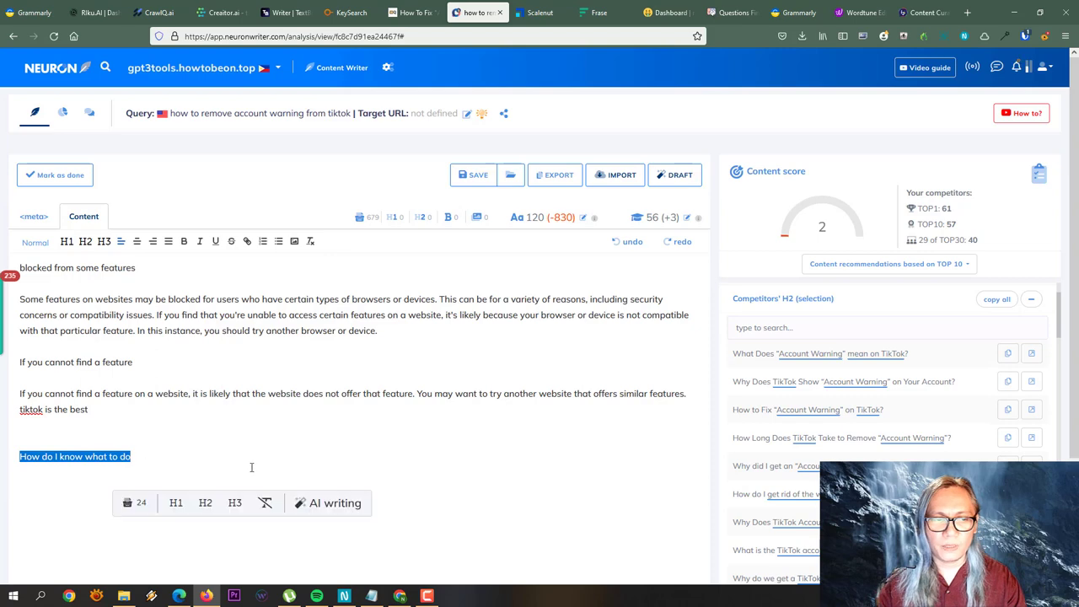
# Return to Scalenut, open its dashboard and view the five-minute blog creation setup, closing it without starting a blog.
pyautogui.click(539, 13)
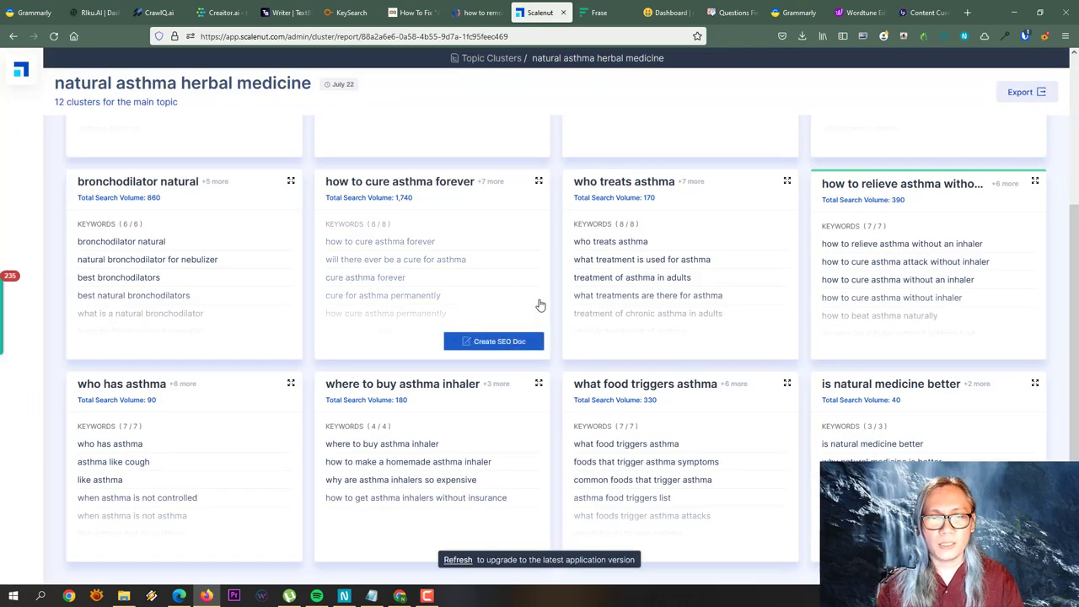
pyautogui.moveTo(35, 86)
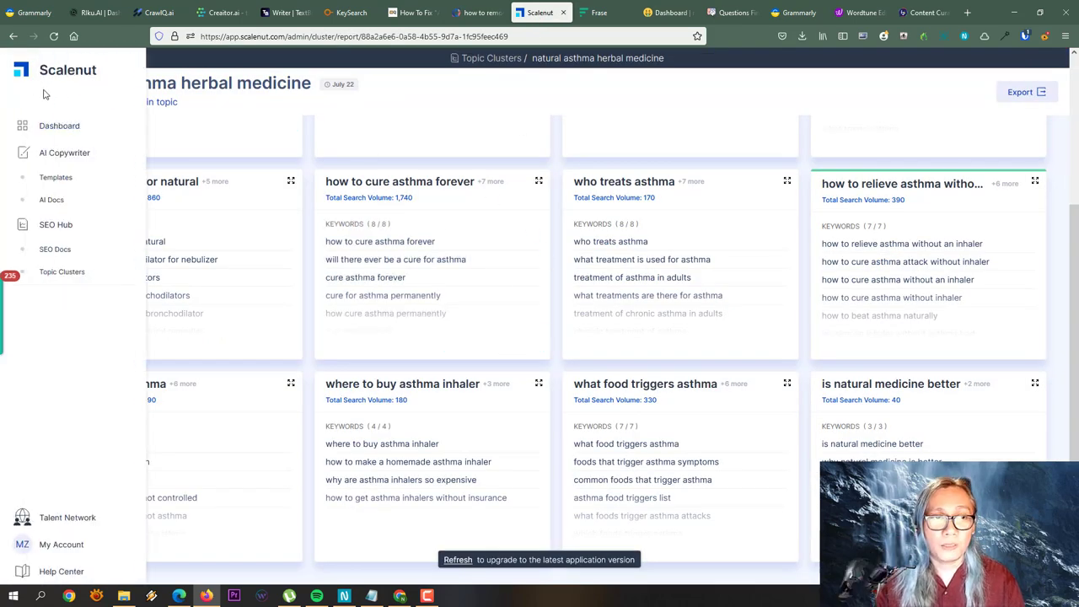
pyautogui.click(61, 128)
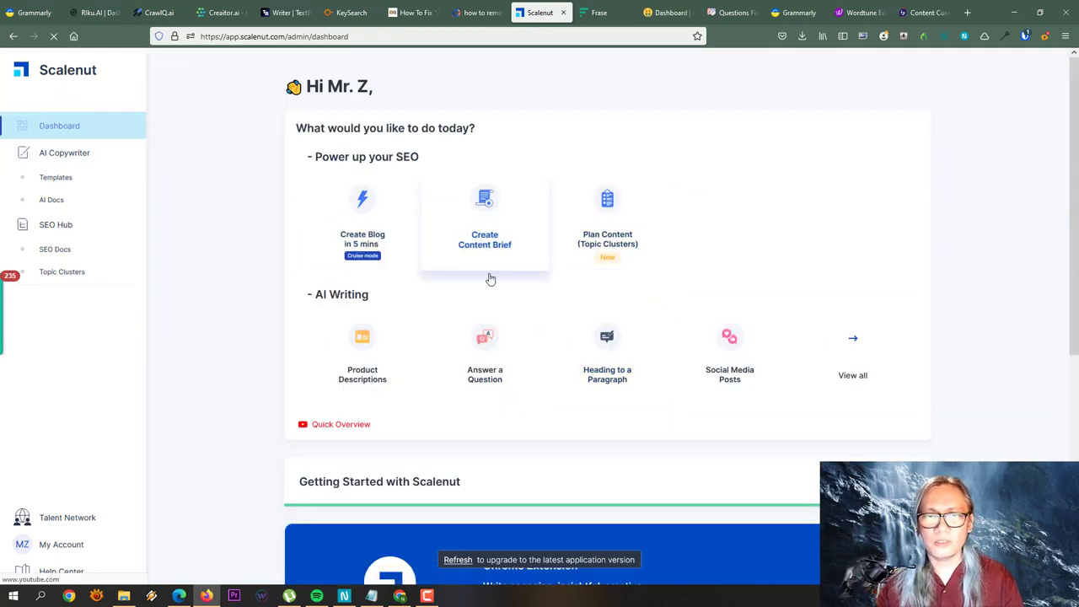
pyautogui.click(371, 208)
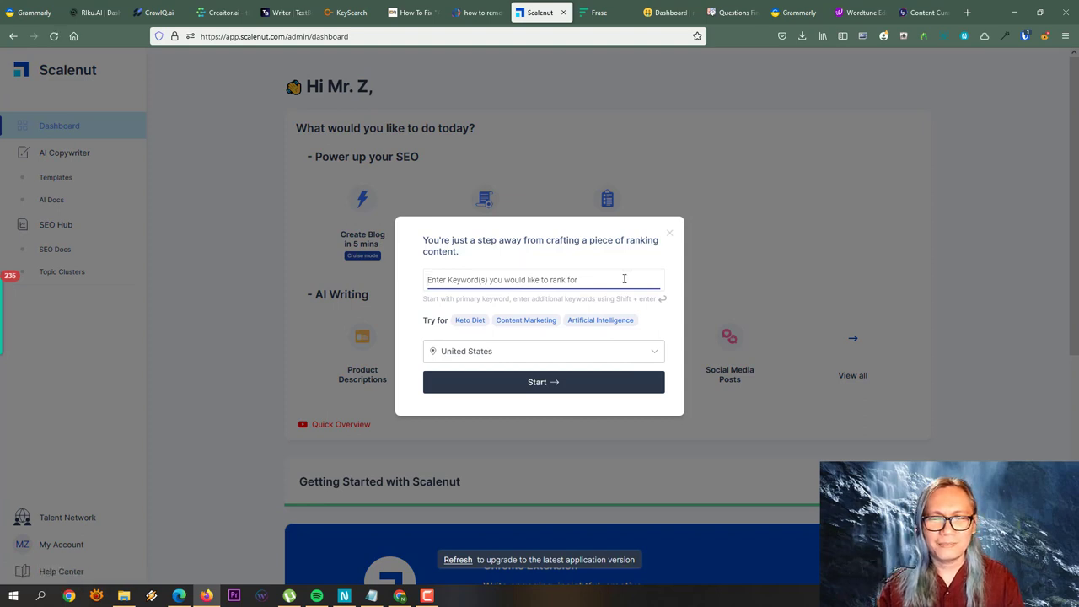
pyautogui.click(668, 233)
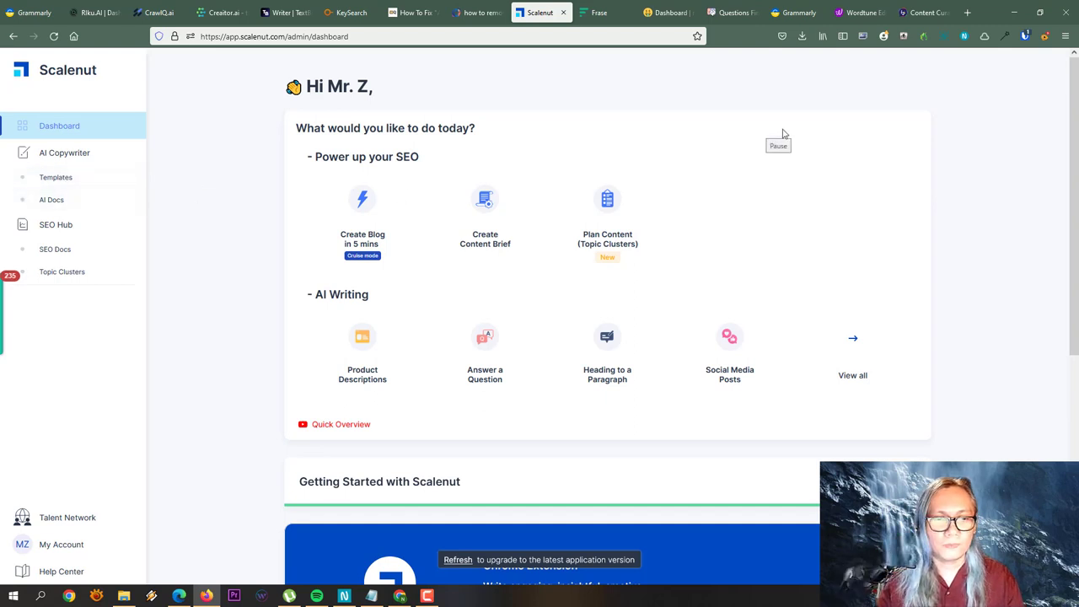
# Open Scalenut's AI copywriting templates and look over the full template selection.
pyautogui.click(59, 179)
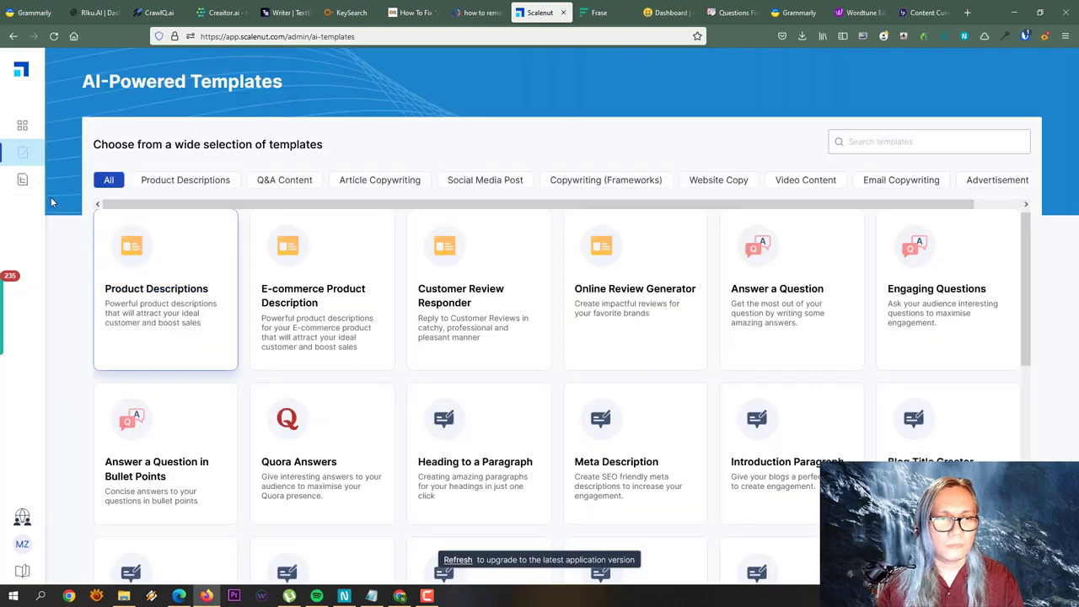
pyautogui.scroll(-5, 881, 289)
pyautogui.scroll(3, 115, 245)
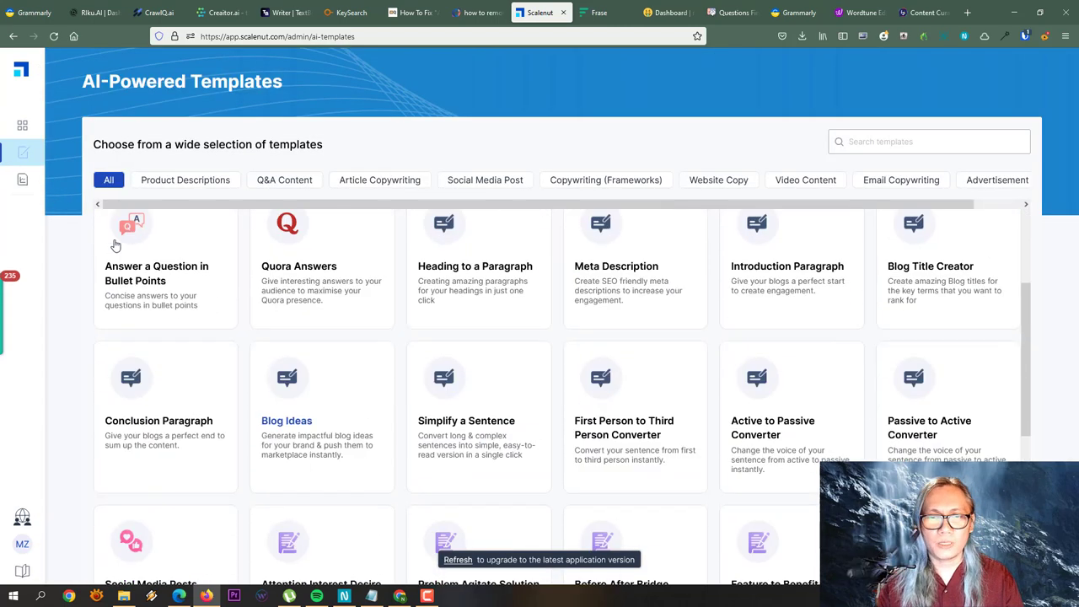
# Go to the AI Docs list and open the 220-word untitled document.
pyautogui.moveTo(34, 194)
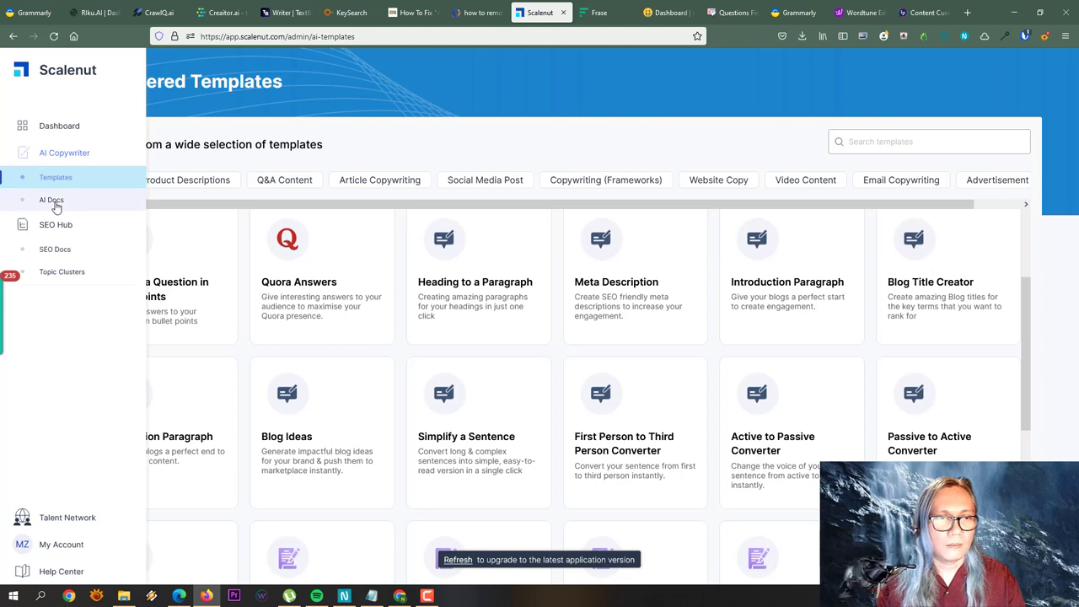
pyautogui.click(52, 201)
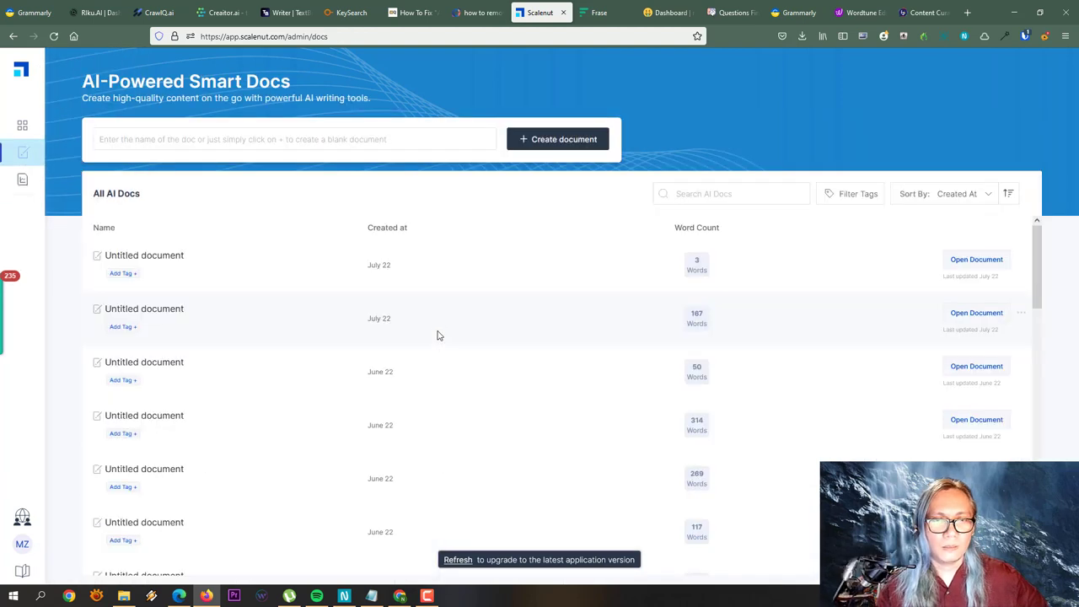
pyautogui.scroll(-1, 840, 435)
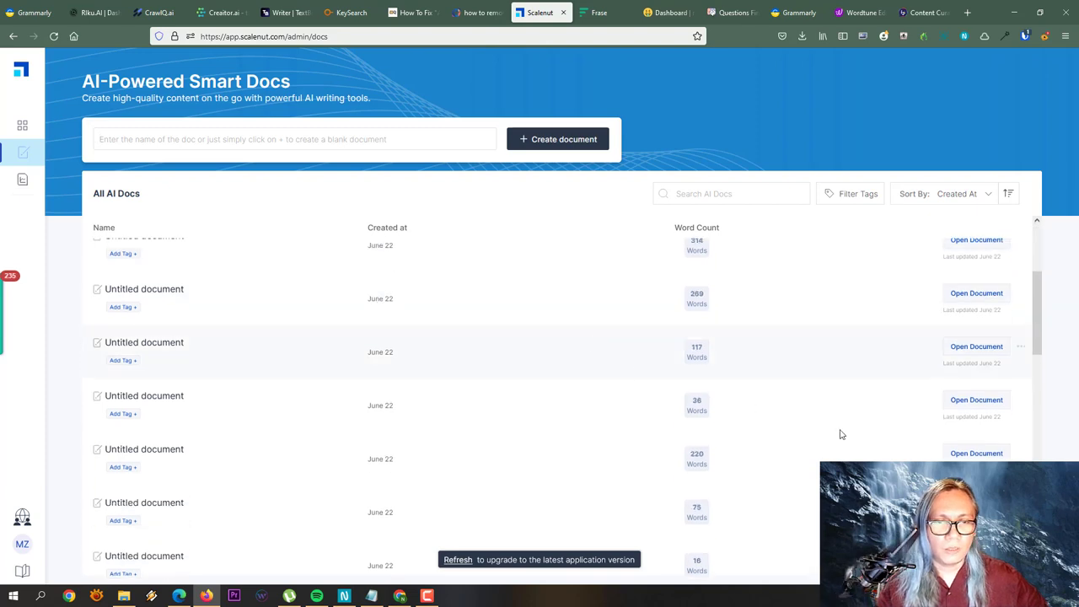
pyautogui.scroll(-2, 841, 436)
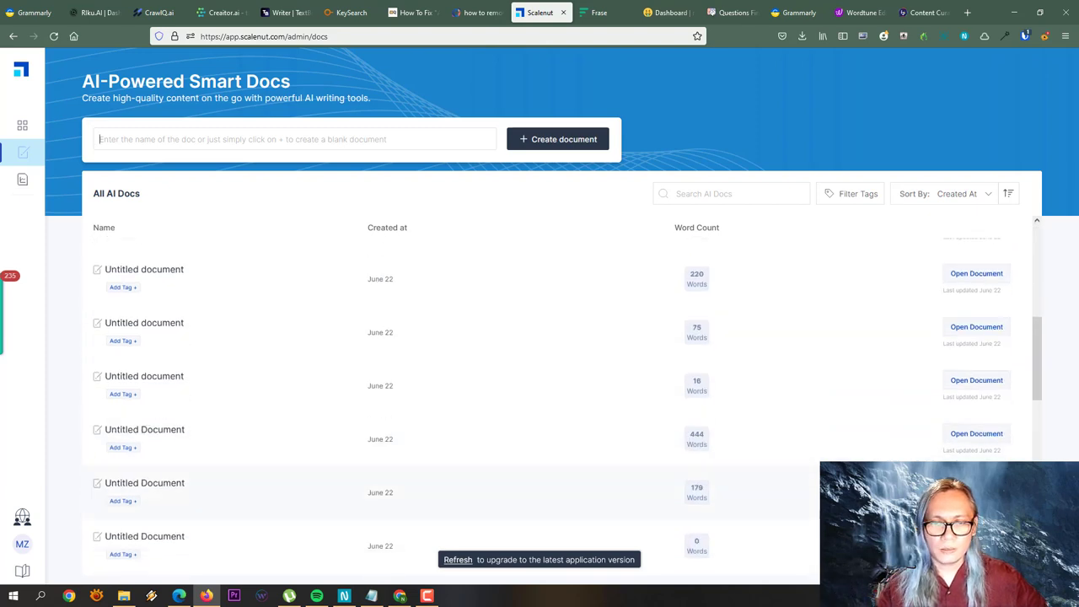
pyautogui.click(992, 275)
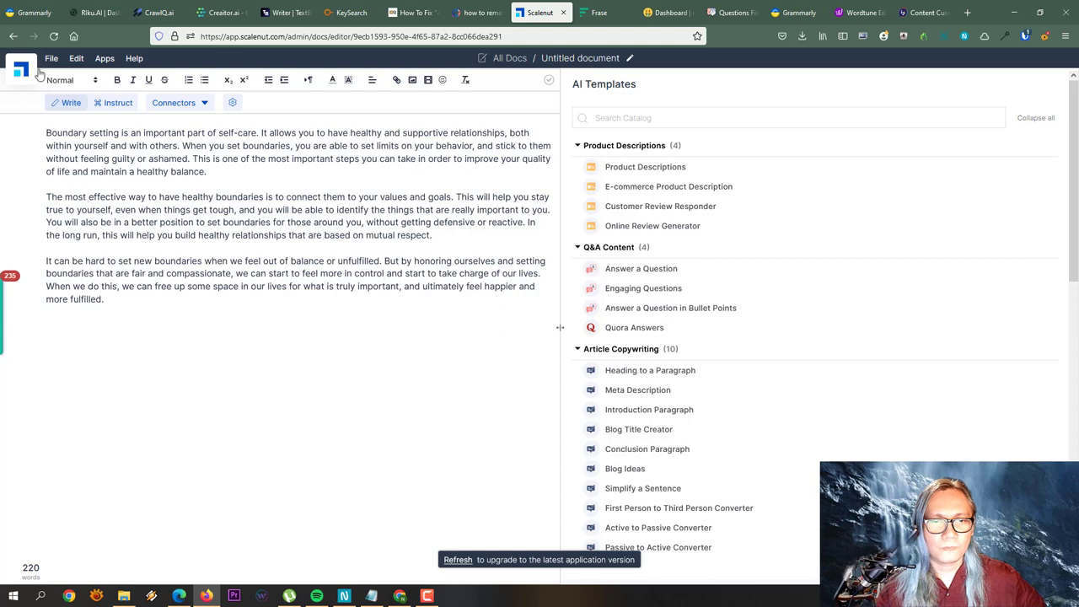
# Return to the AI Docs list and open the untitled document about mentoring, placing the cursor in its text.
pyautogui.click(13, 36)
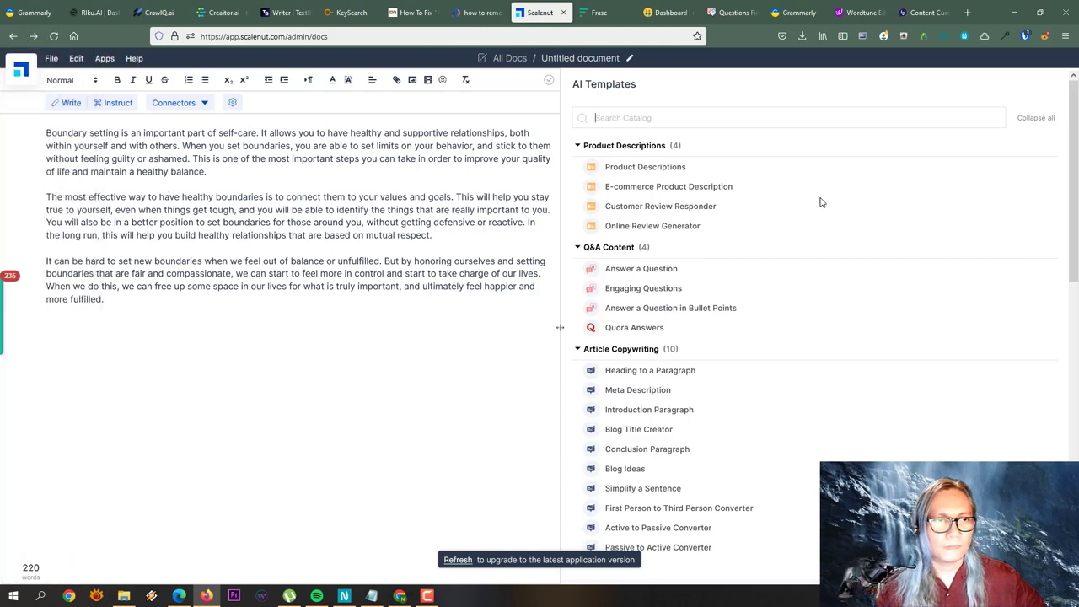
pyautogui.hotkey('alt', 'Left')
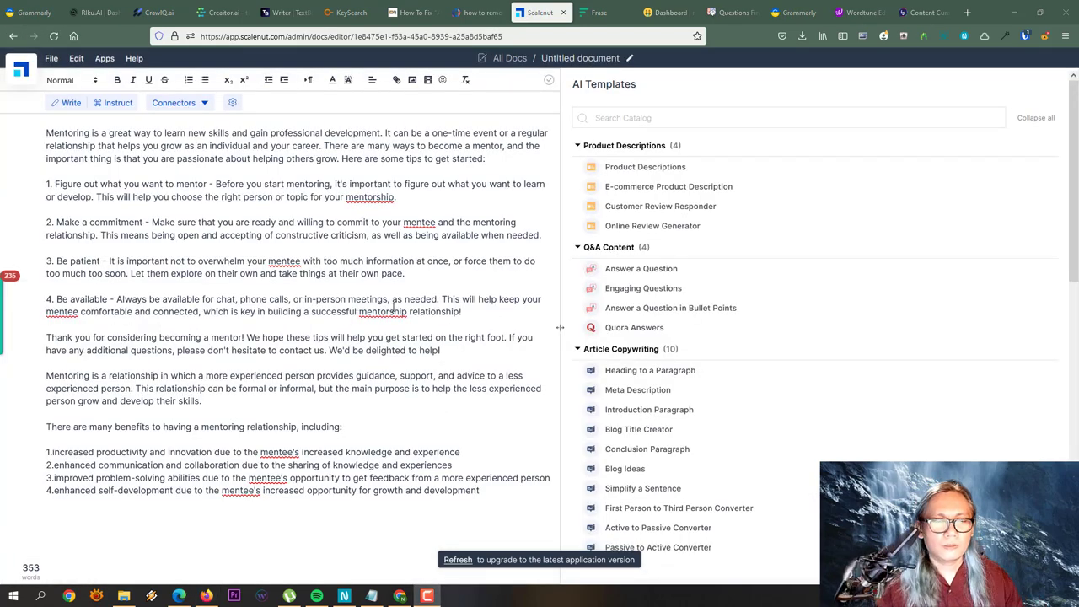
pyautogui.click(316, 407)
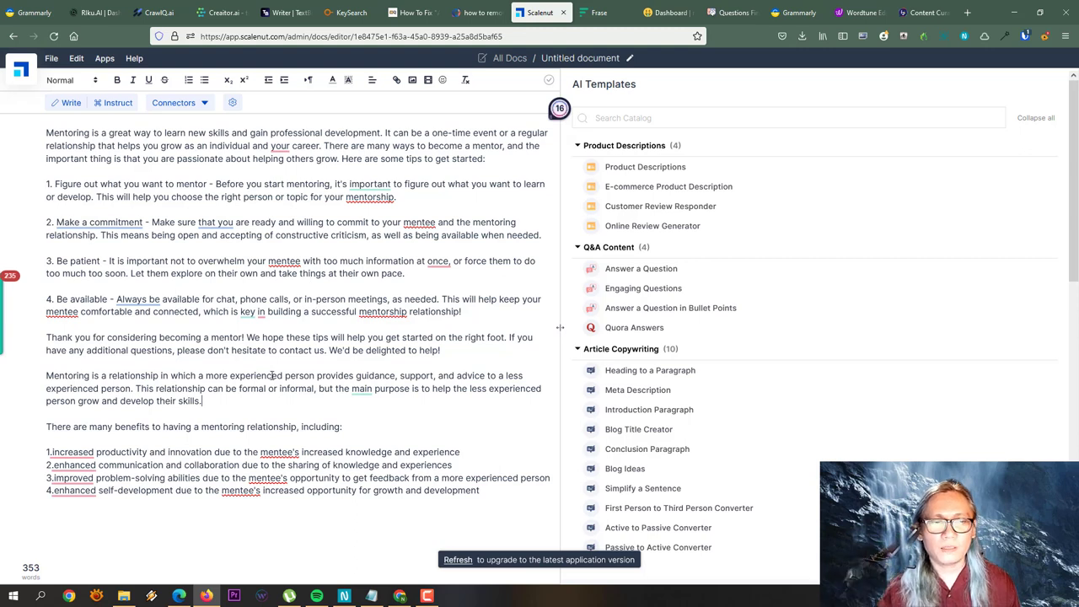
# Switch to NeuronWriter, select the line "If you cannot find a feature" to show its AI writing option, and return to Scalenut.
pyautogui.click(480, 13)
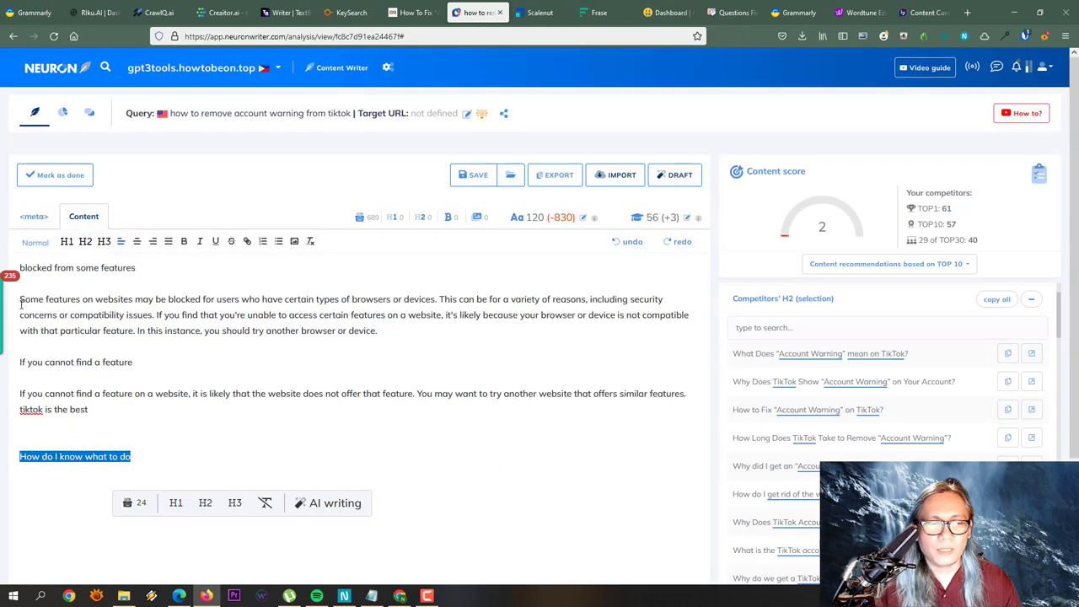
pyautogui.moveTo(21, 361); pyautogui.dragTo(200, 369)
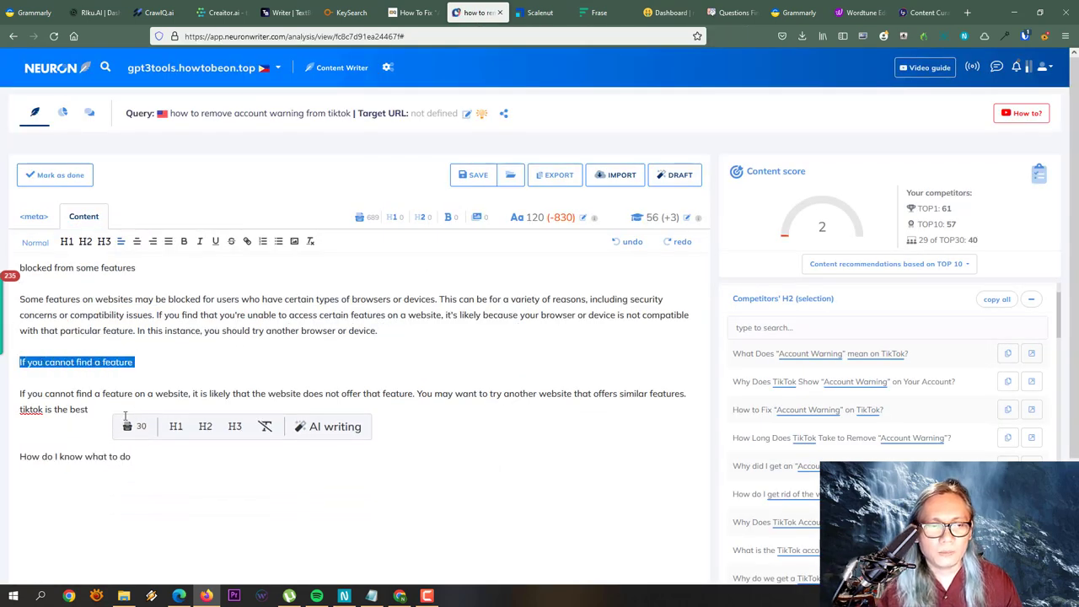
pyautogui.click(537, 12)
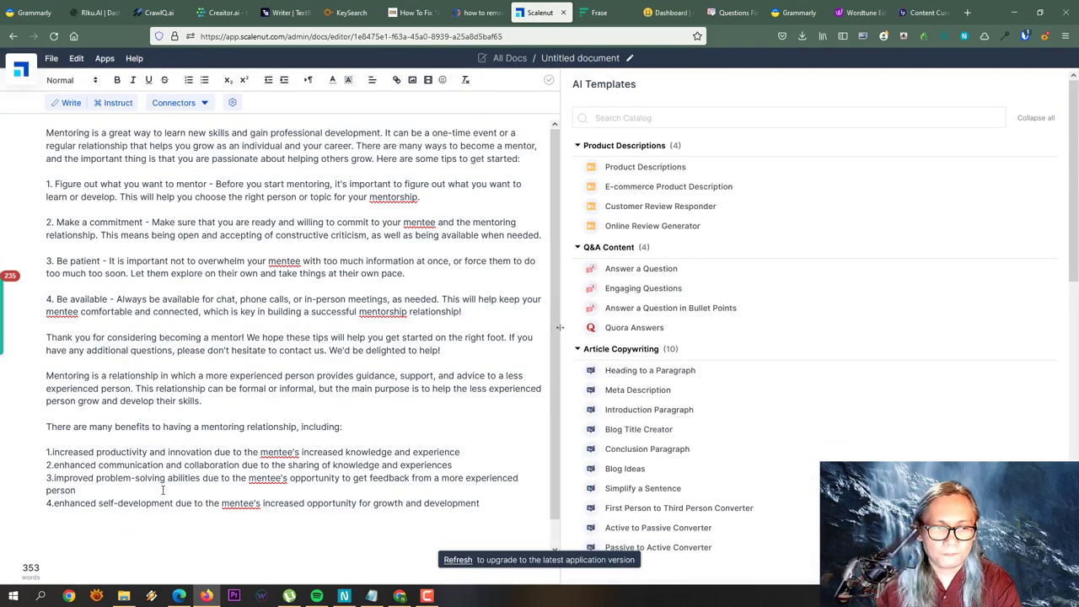
# Select "Make a commitment" in the mentoring document's second tip and have the AI tools find topics for this content.
pyautogui.scroll(-1, 162, 490)
pyautogui.rightClick(75, 502)
pyautogui.click(340, 331)
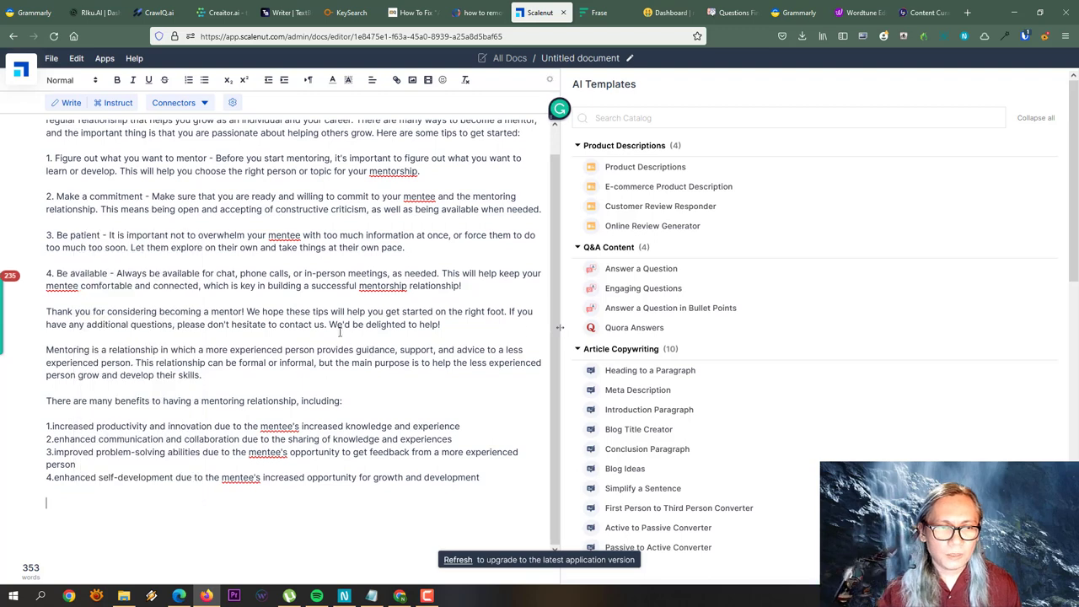
pyautogui.scroll(1, 328, 327)
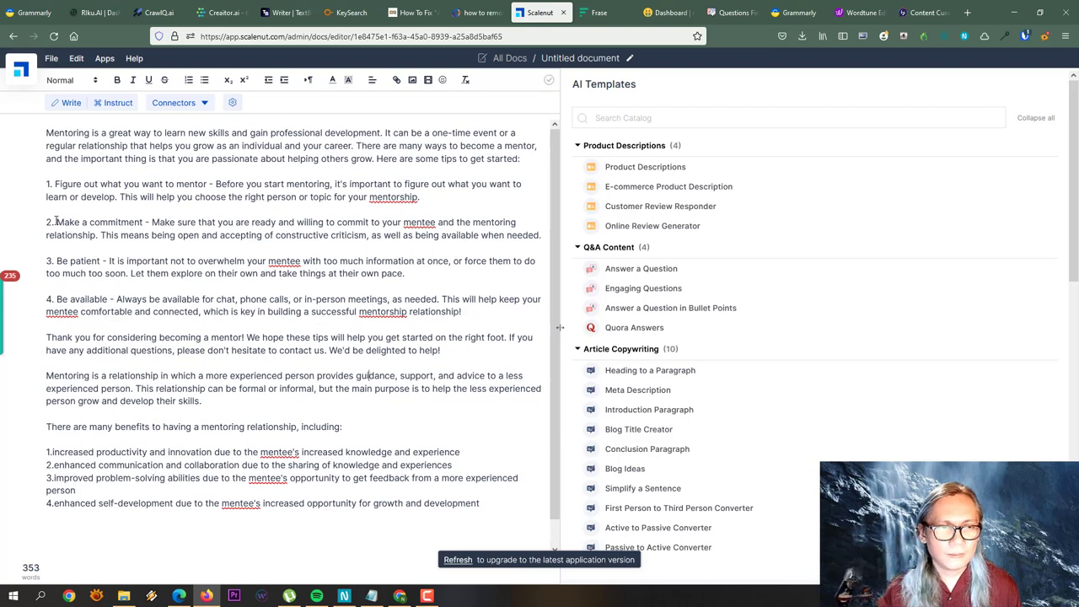
pyautogui.moveTo(55, 221); pyautogui.dragTo(144, 222)
pyautogui.rightClick(133, 225)
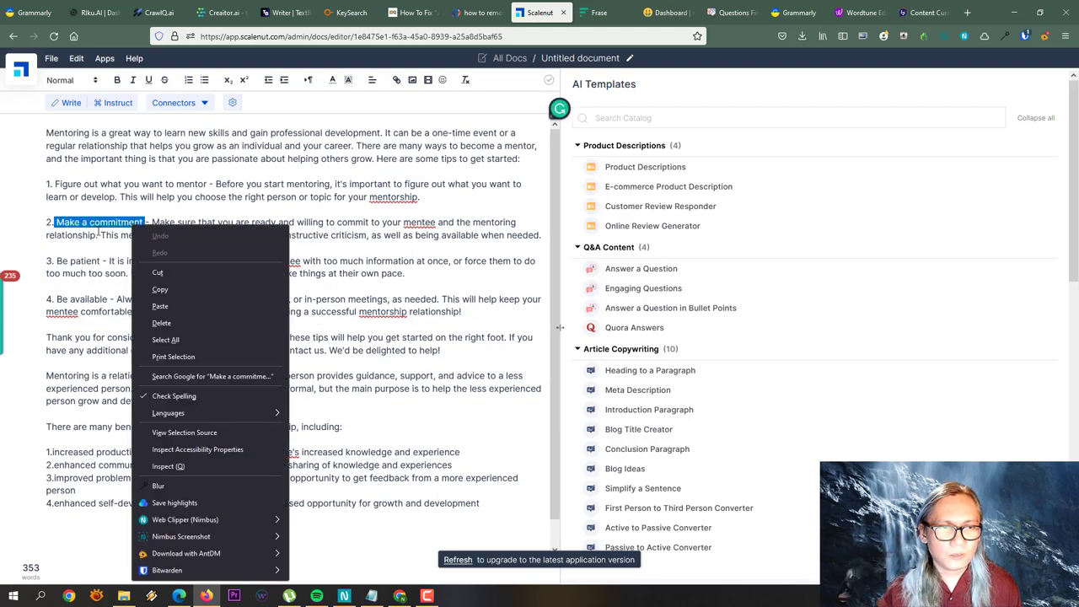
pyautogui.click(65, 230)
pyautogui.moveTo(57, 223); pyautogui.dragTo(148, 224)
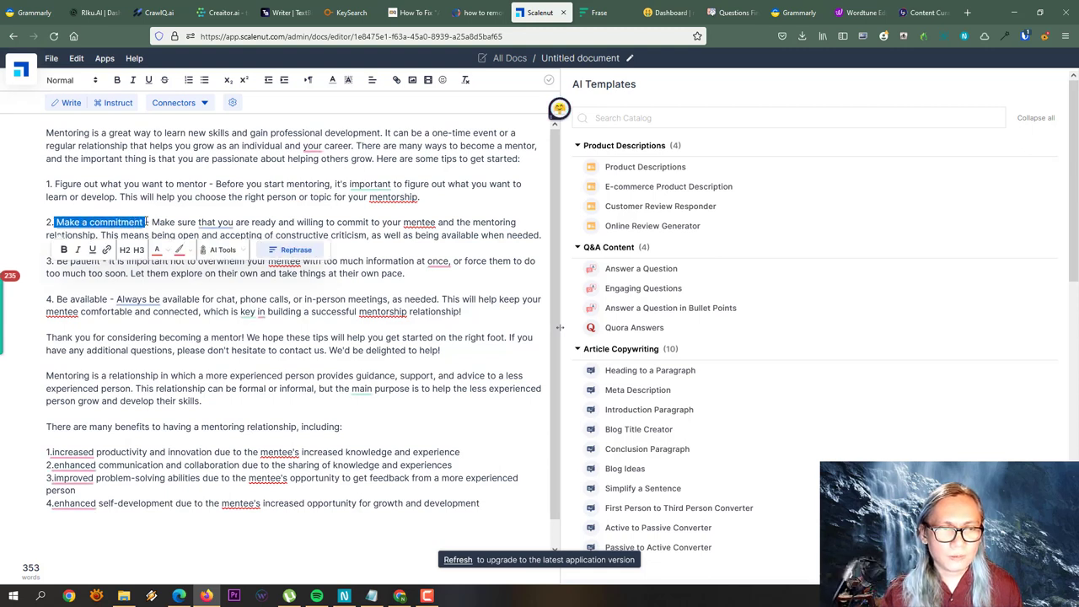
pyautogui.click(243, 252)
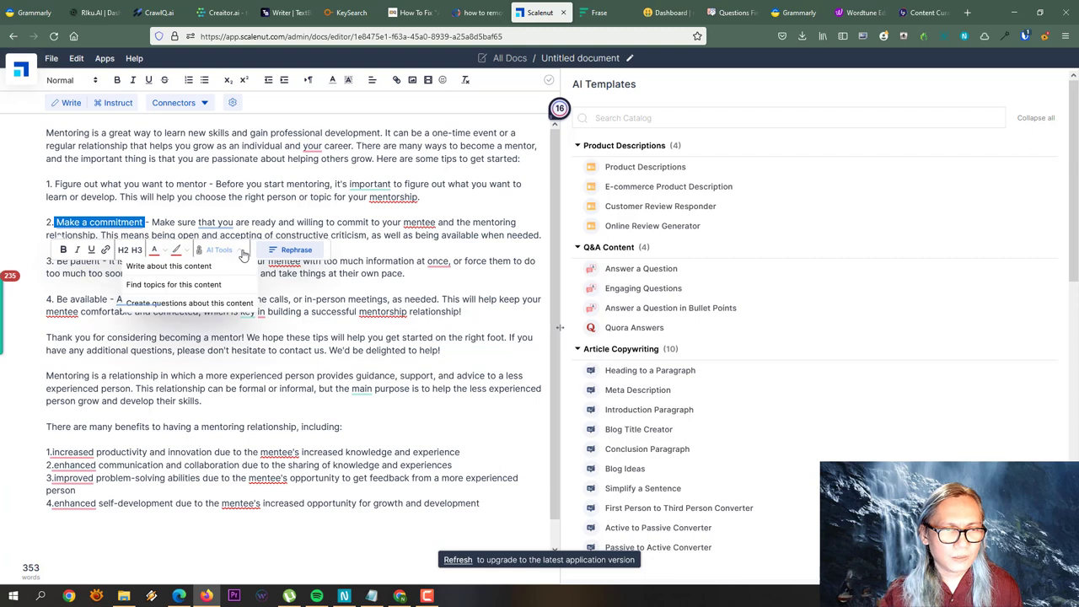
pyautogui.click(208, 287)
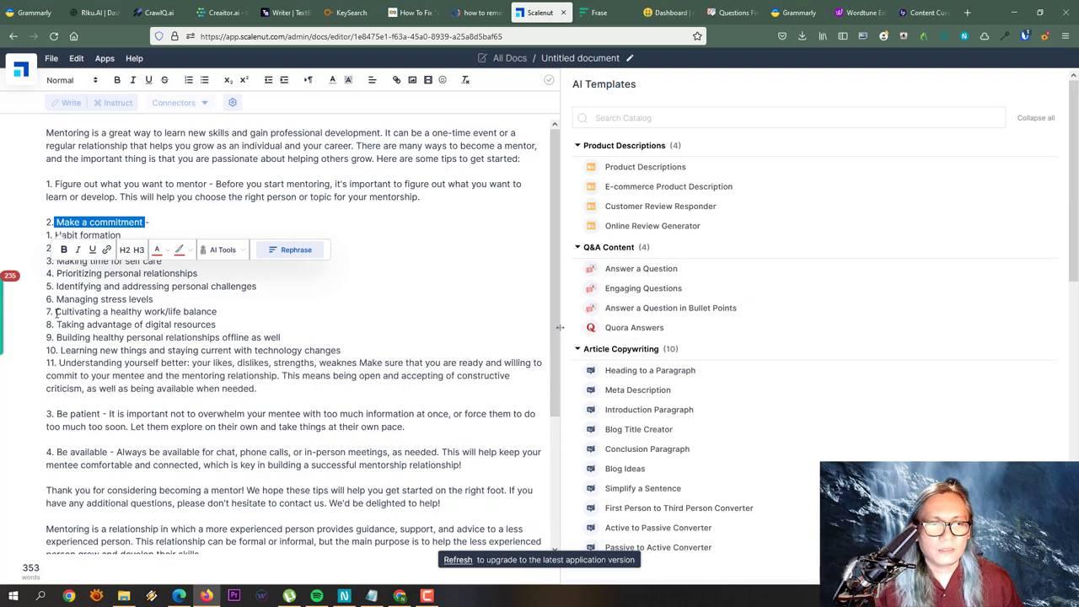
# Select the generated topic "Cultivating a healthy work/life balance" and have the AI tools write about this content.
pyautogui.moveTo(55, 312); pyautogui.dragTo(253, 310)
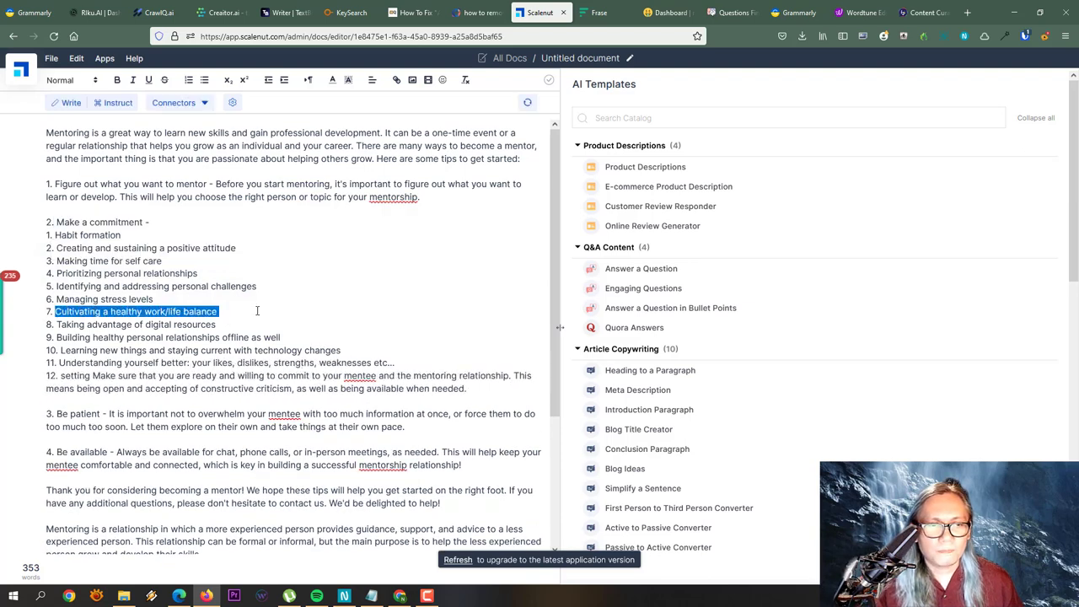
pyautogui.click(243, 342)
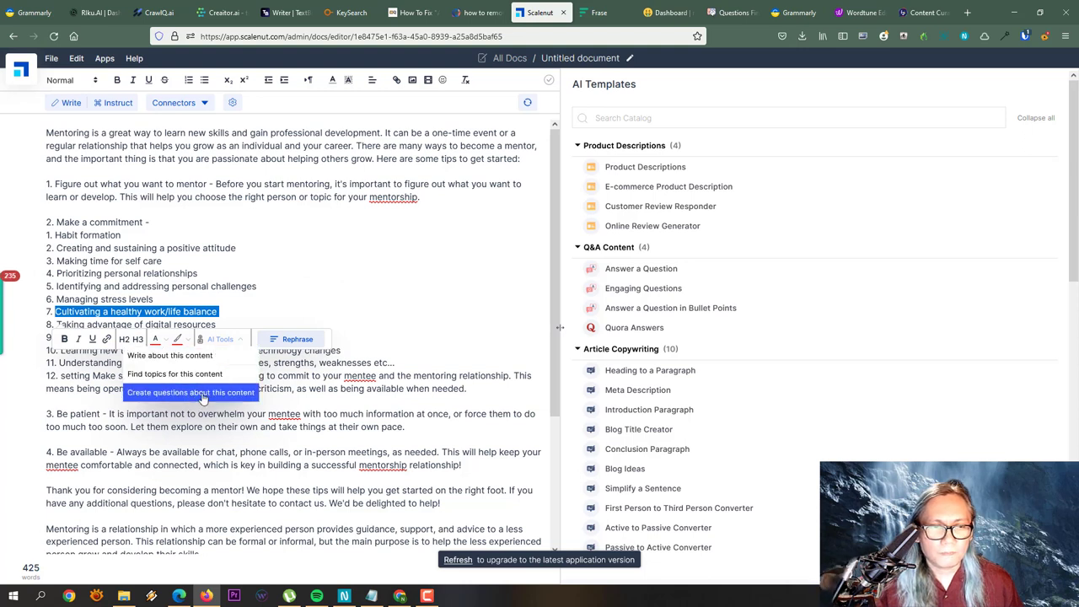
pyautogui.click(187, 356)
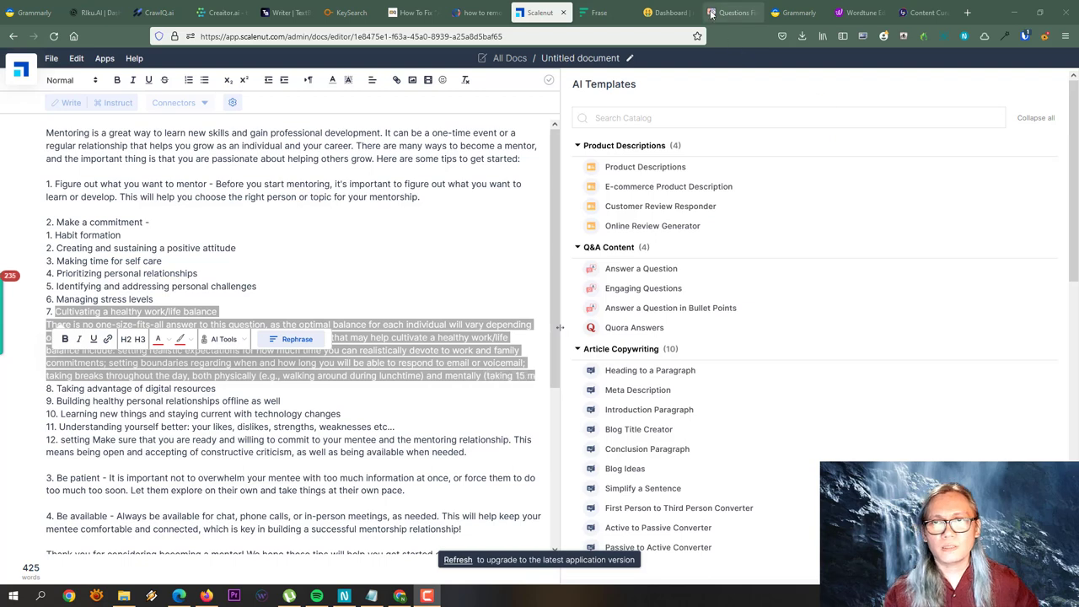
# Switch to TopicMojo and open the "how do i know what to do" report to review its keywords and socials data.
pyautogui.click(720, 12)
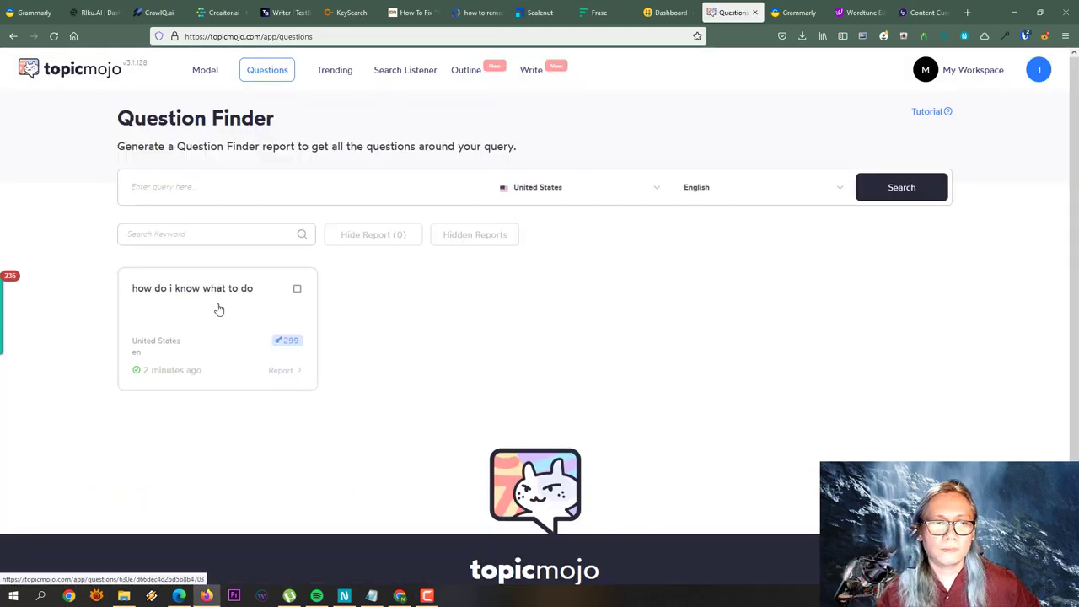
pyautogui.click(289, 338)
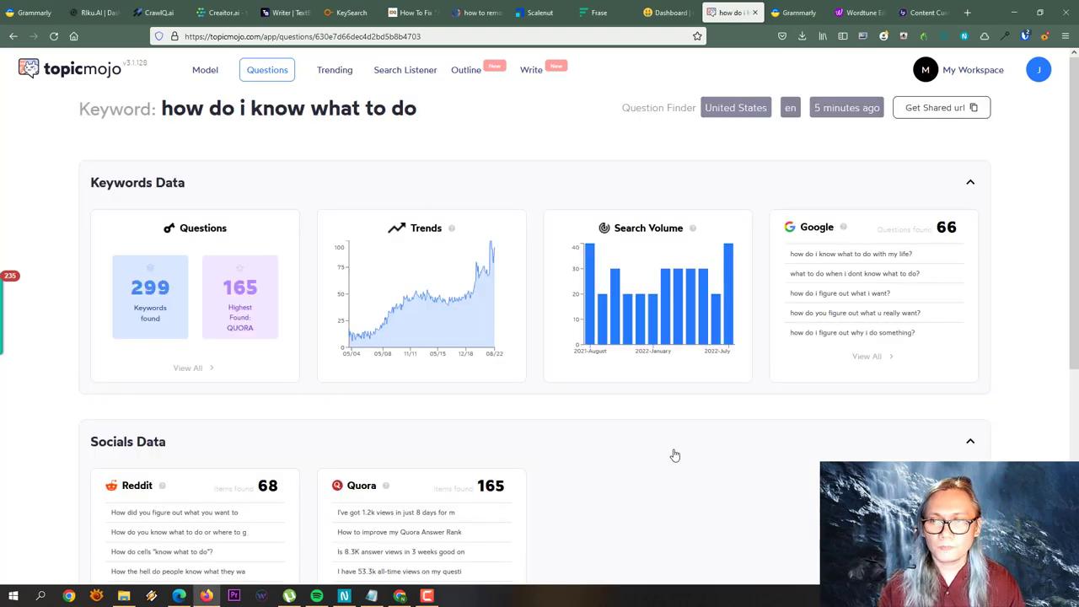
pyautogui.scroll(-1, 672, 453)
pyautogui.scroll(-3, 674, 455)
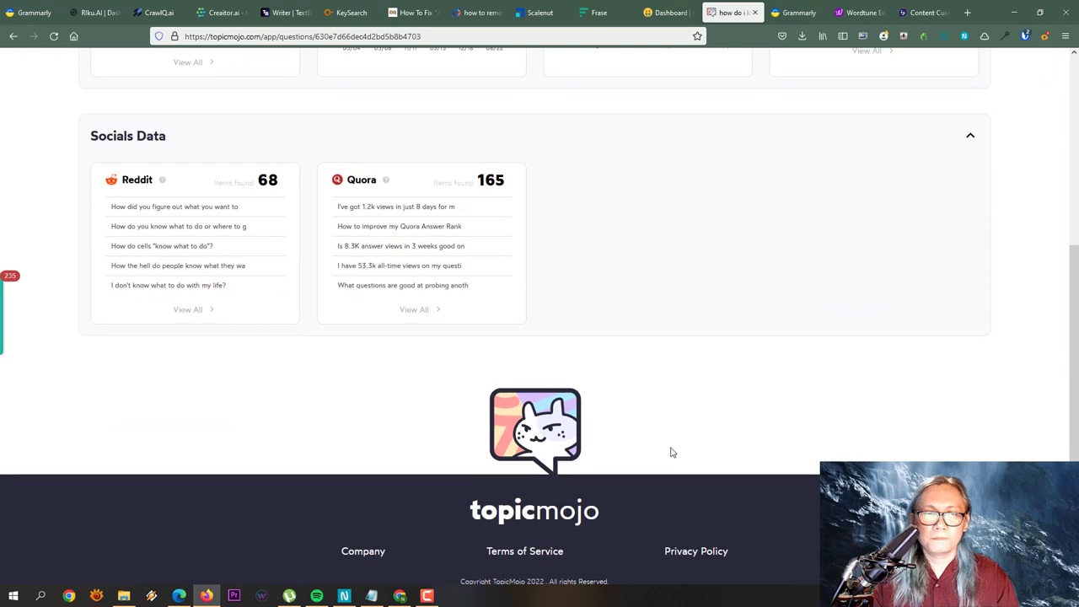
# Show all Reddit questions in the report and look through the list.
pyautogui.click(208, 311)
pyautogui.scroll(1, 230, 396)
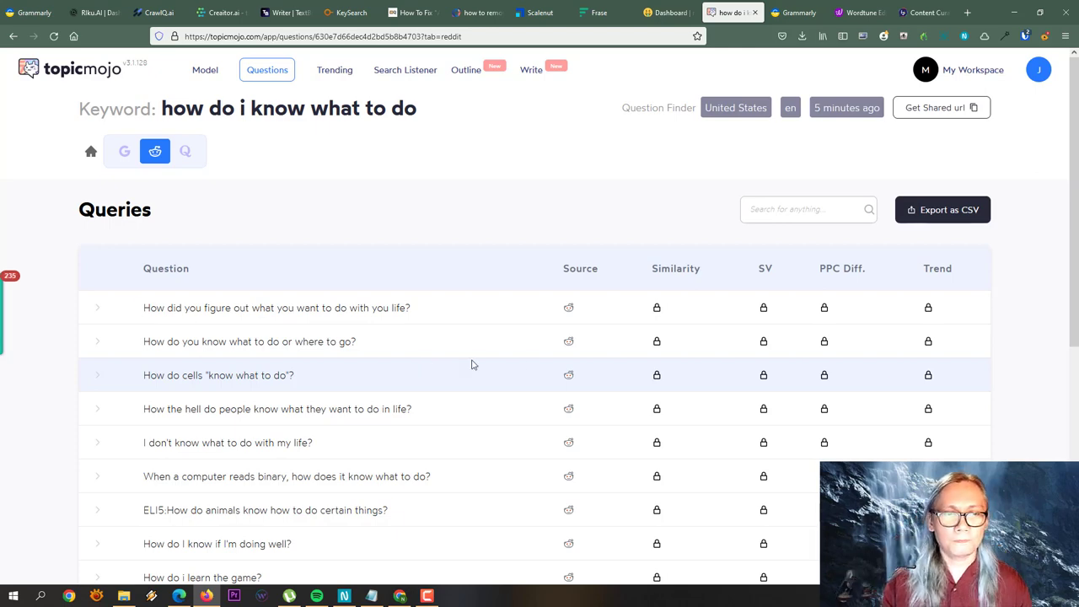
pyautogui.scroll(-3, 472, 364)
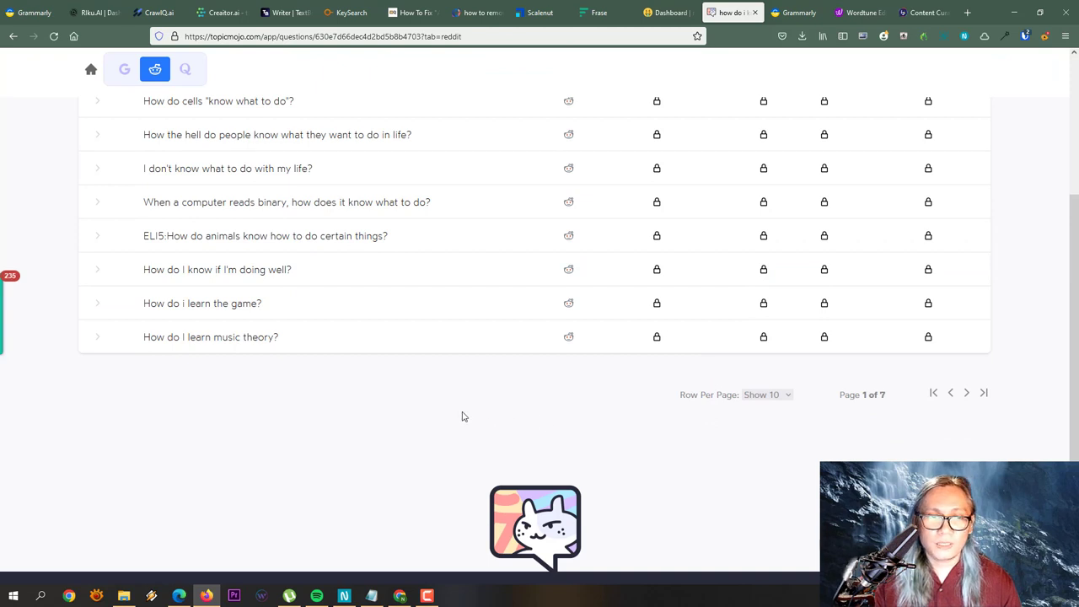
pyautogui.scroll(3, 461, 416)
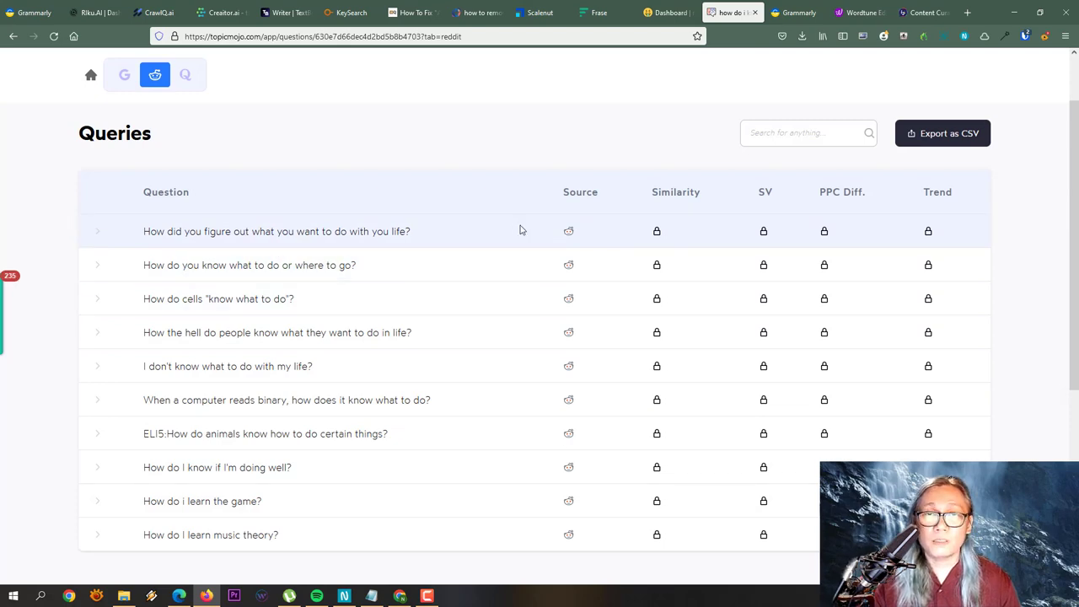
pyautogui.scroll(-4, 533, 354)
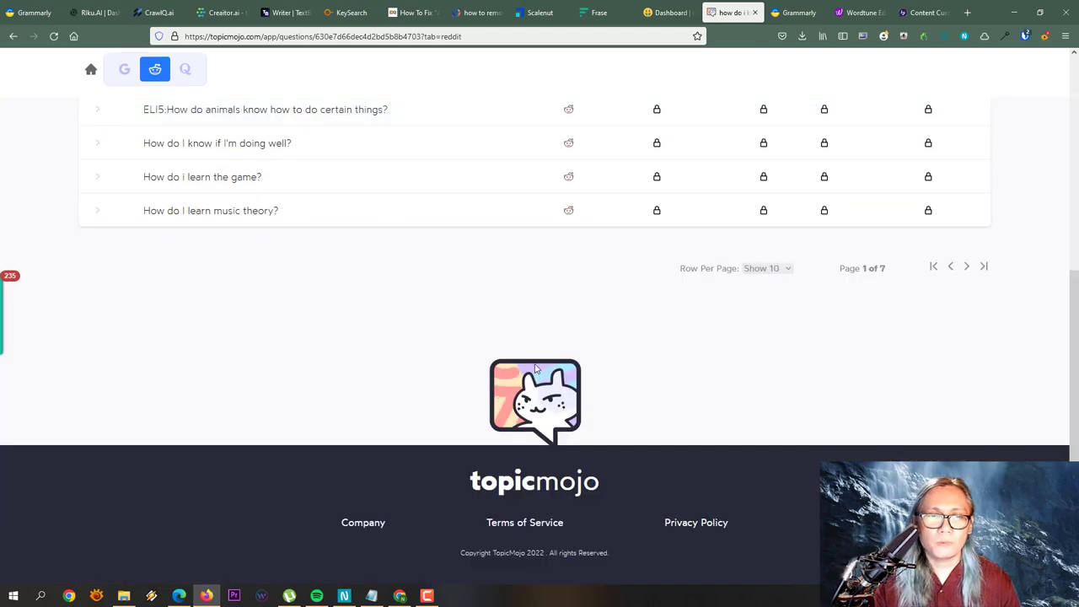
pyautogui.scroll(4, 532, 353)
pyautogui.scroll(1, 543, 319)
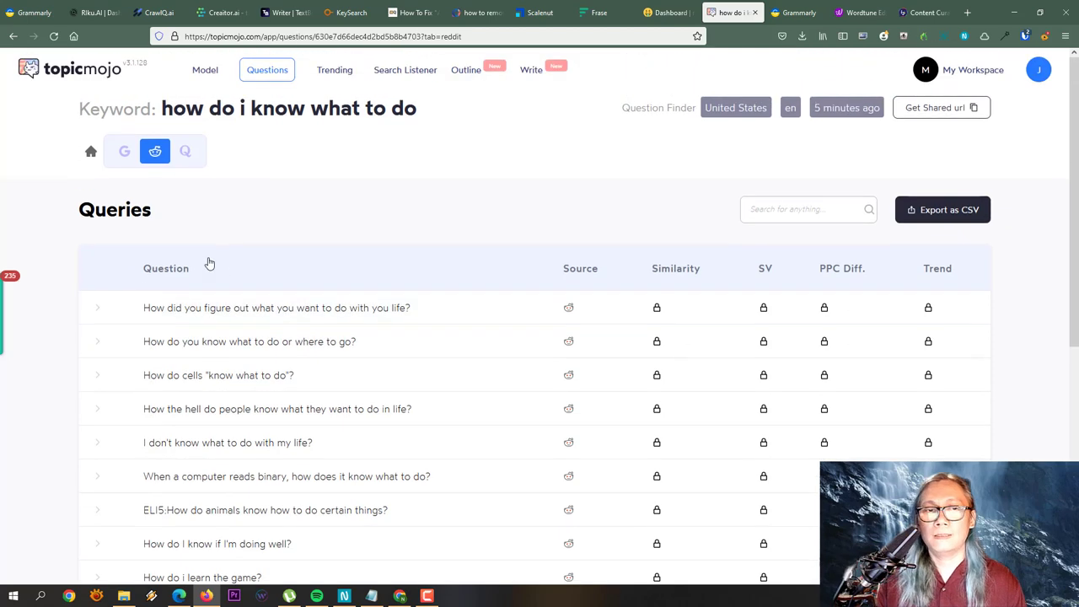
# Look through the report's Quora questions, highlighting "What questions are good at probing another person's mind?", and show the Google questions.
pyautogui.click(185, 151)
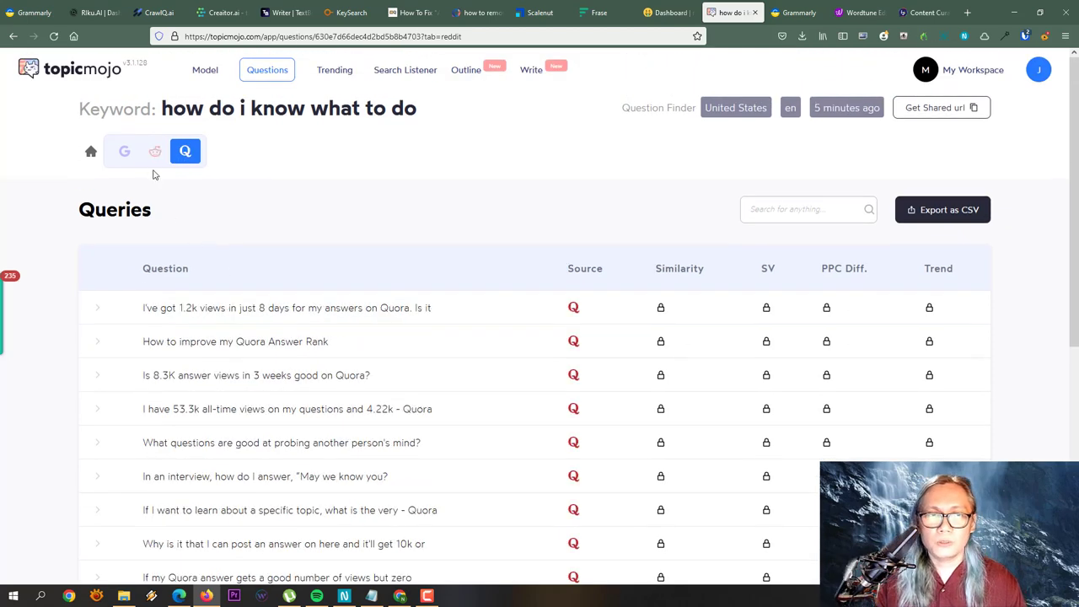
pyautogui.scroll(-3, 371, 371)
pyautogui.scroll(3, 353, 406)
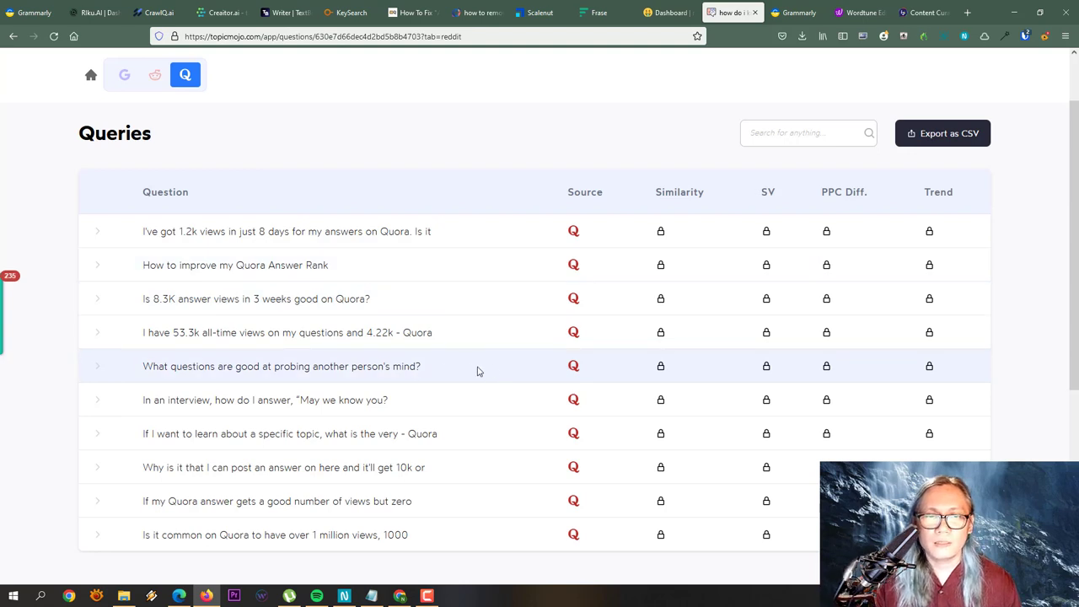
pyautogui.moveTo(477, 369); pyautogui.dragTo(118, 364)
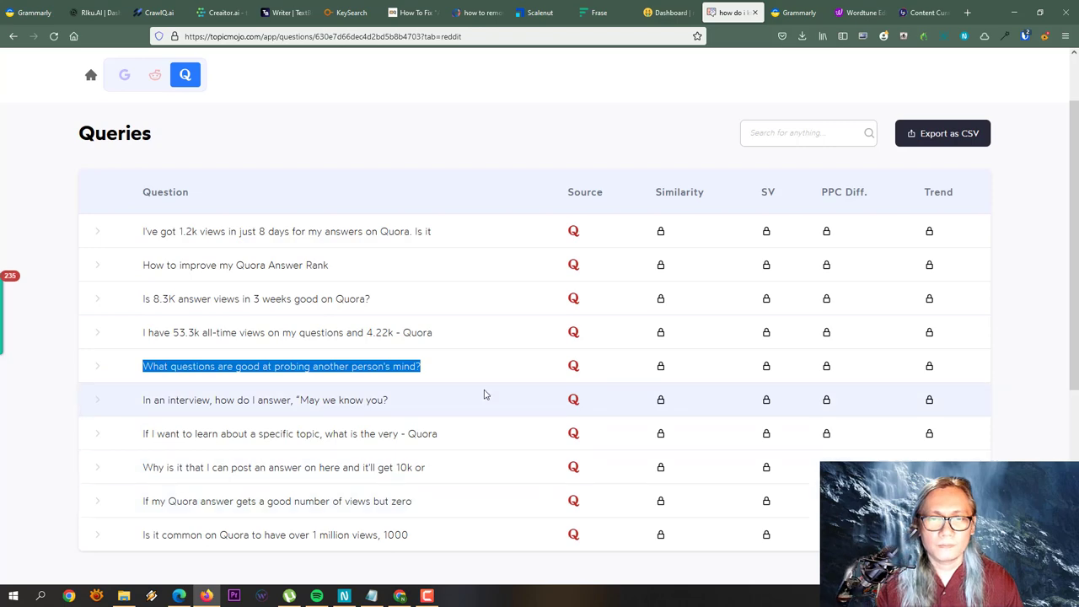
pyautogui.scroll(-3, 590, 380)
pyautogui.scroll(5, 506, 375)
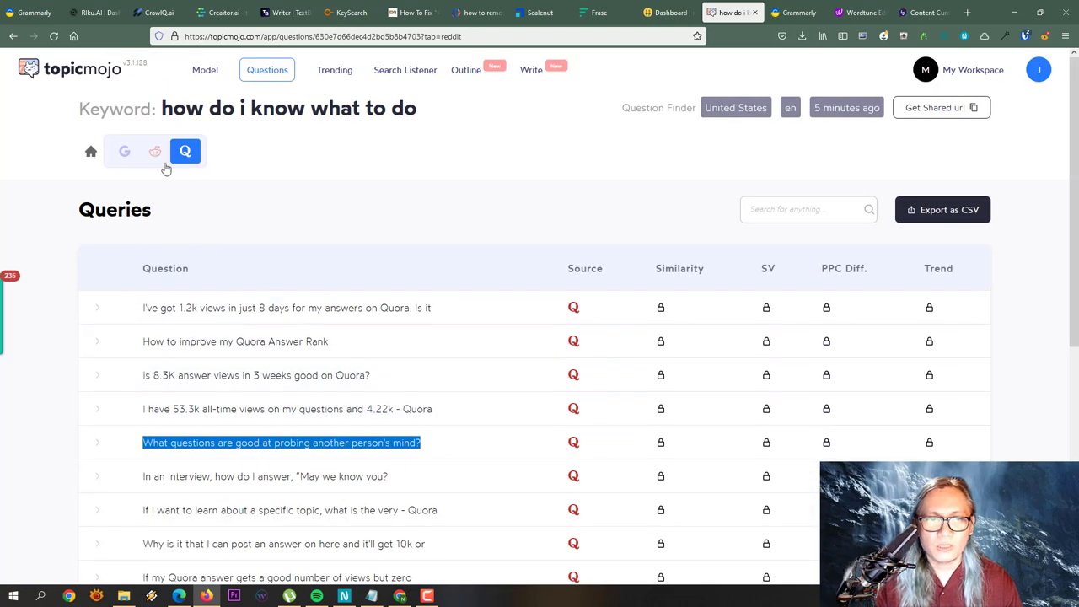
pyautogui.click(123, 155)
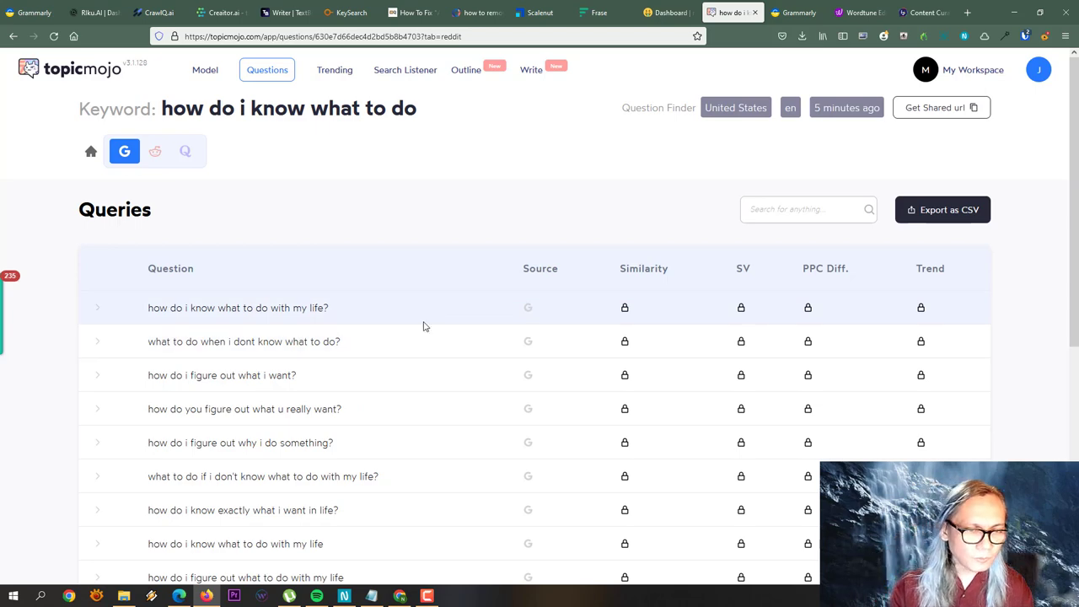
# Look through the report's Google questions and return to the Scalenut document to review the generated mentoring text.
pyautogui.scroll(-5, 354, 462)
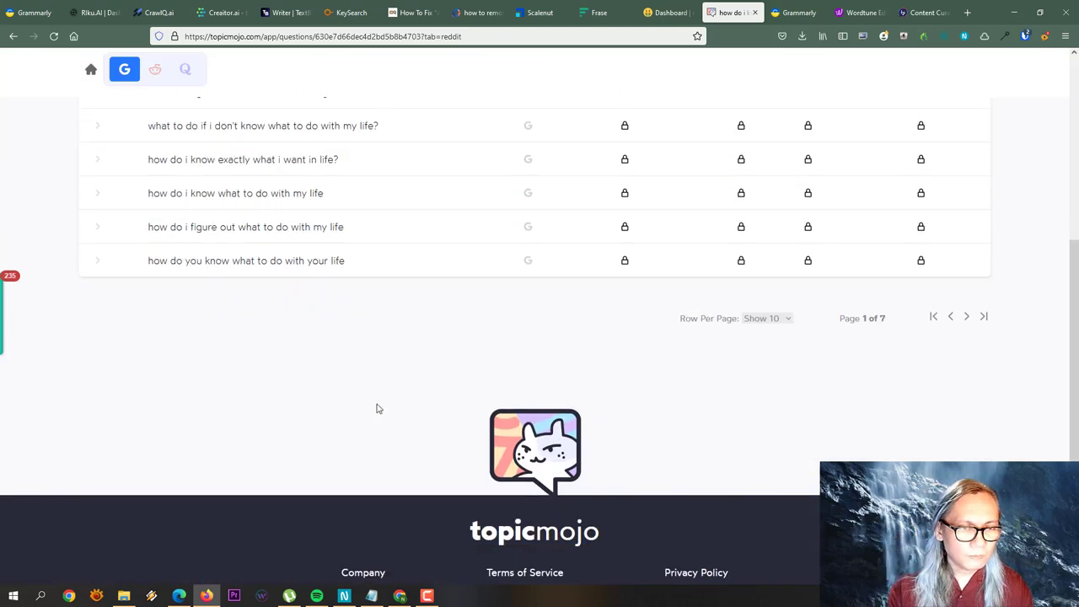
pyautogui.scroll(5, 376, 407)
pyautogui.click(544, 12)
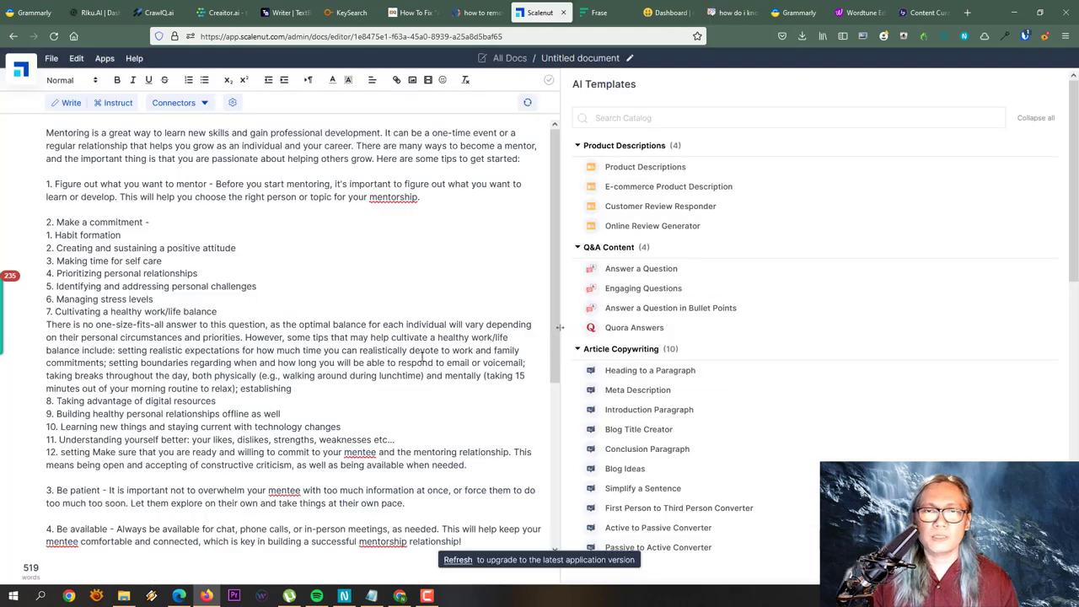
pyautogui.scroll(-3, 175, 298)
pyautogui.scroll(3, 366, 301)
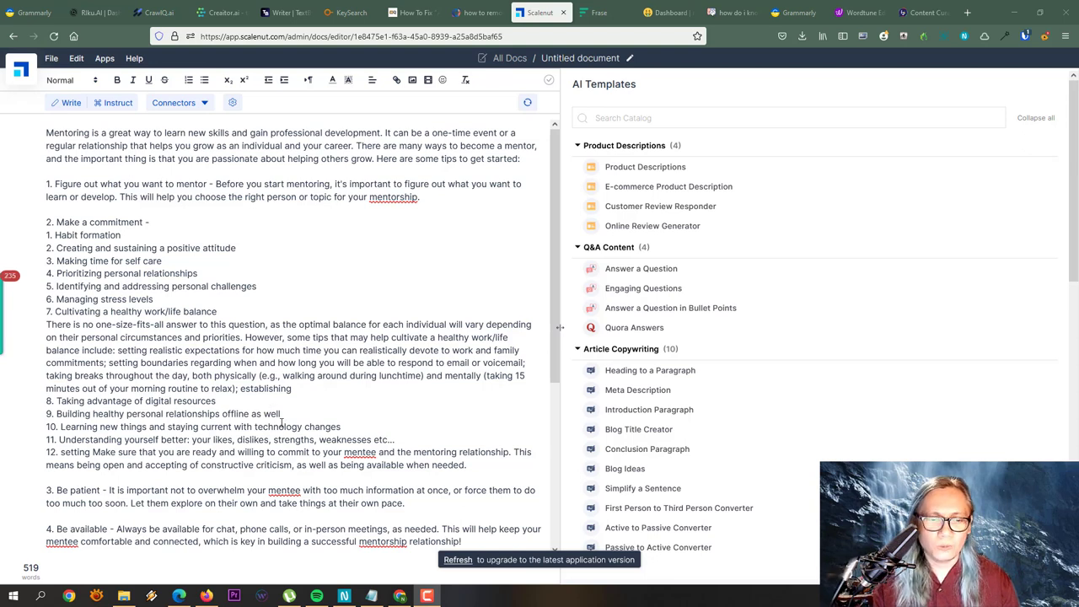
# Switch to the untitled Google Docs document in Chrome and look through its TikTok "Account Warning" article.
pyautogui.moveTo(403, 595)
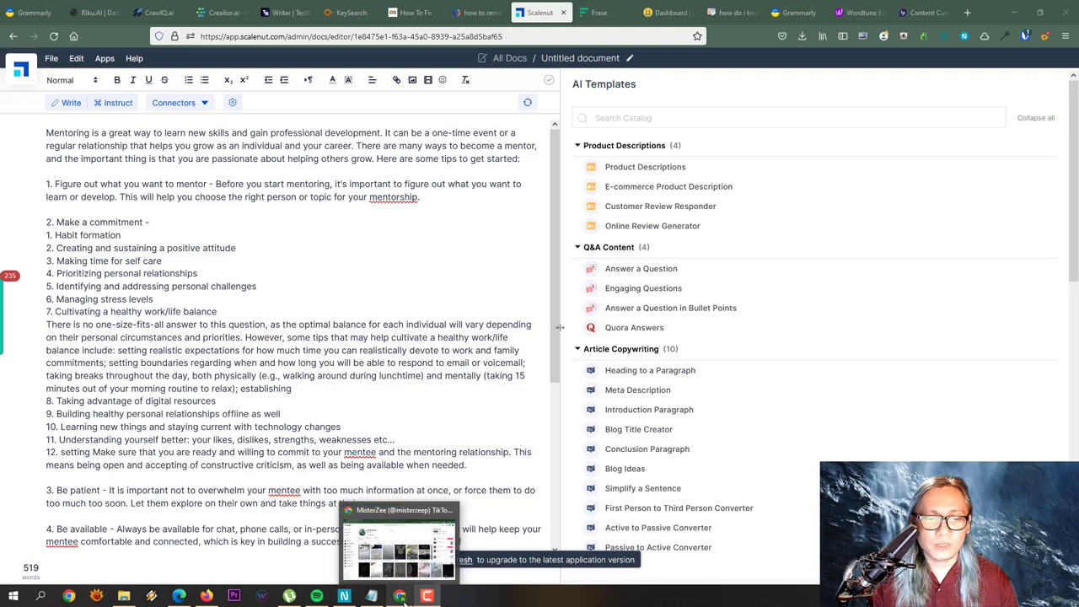
pyautogui.click(397, 544)
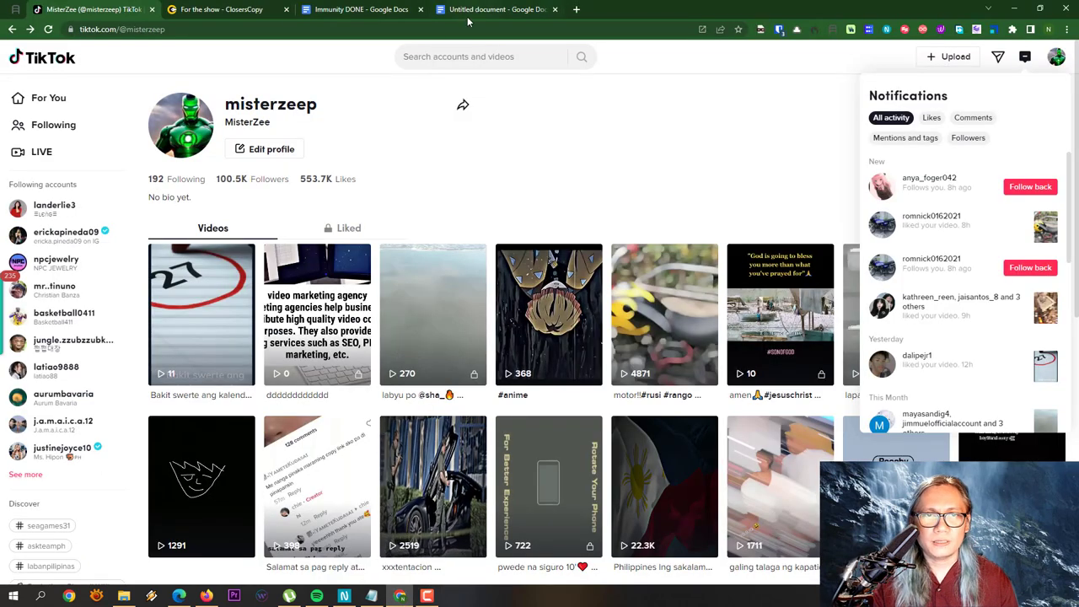
pyautogui.click(476, 10)
pyautogui.click(371, 341)
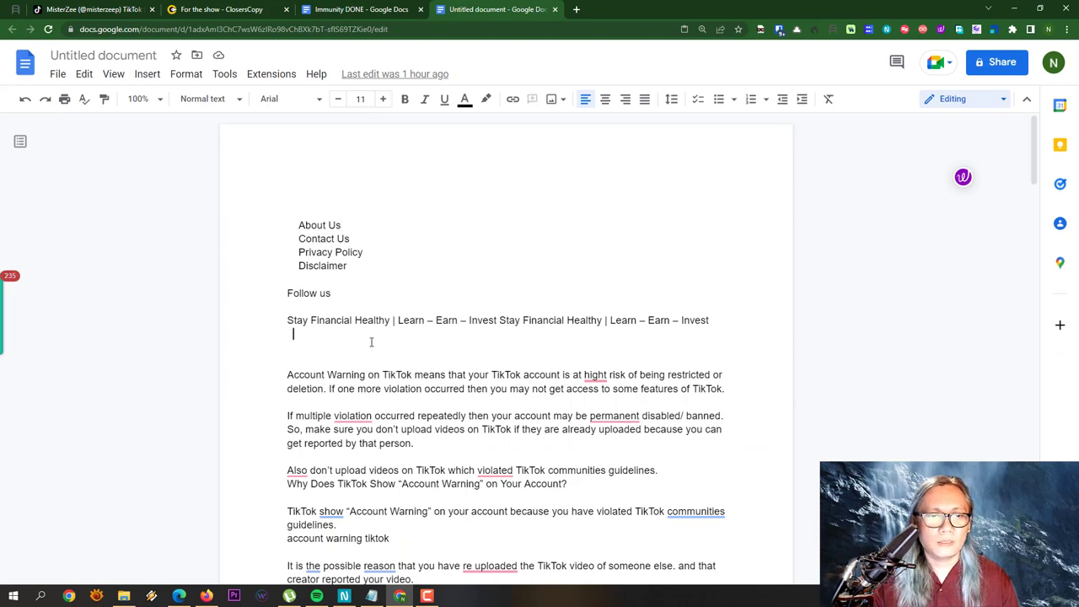
pyautogui.scroll(-4, 376, 340)
pyautogui.scroll(4, 376, 340)
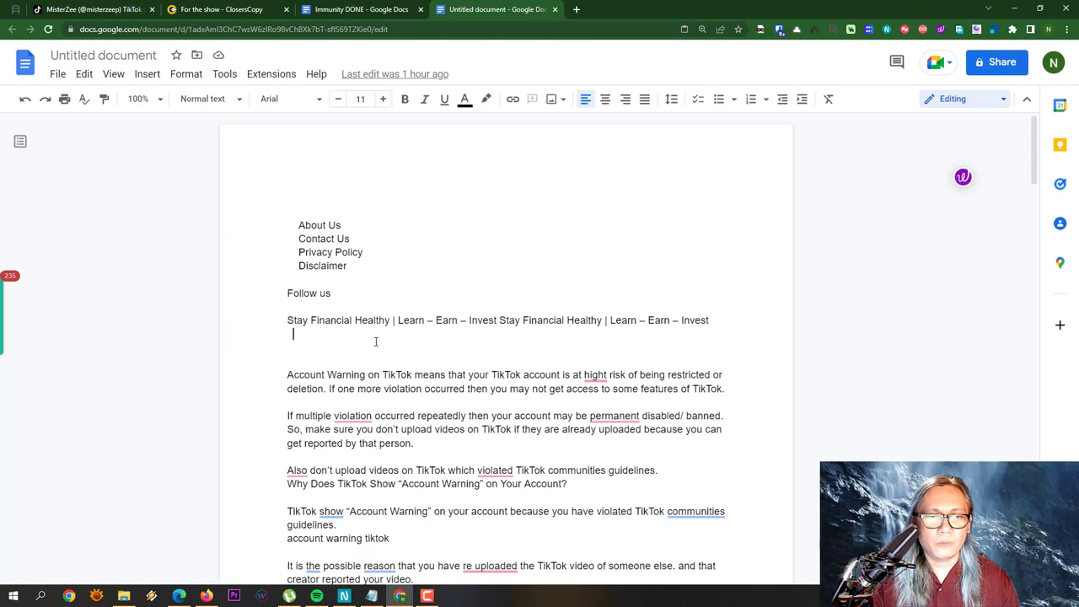
pyautogui.scroll(-10, 376, 342)
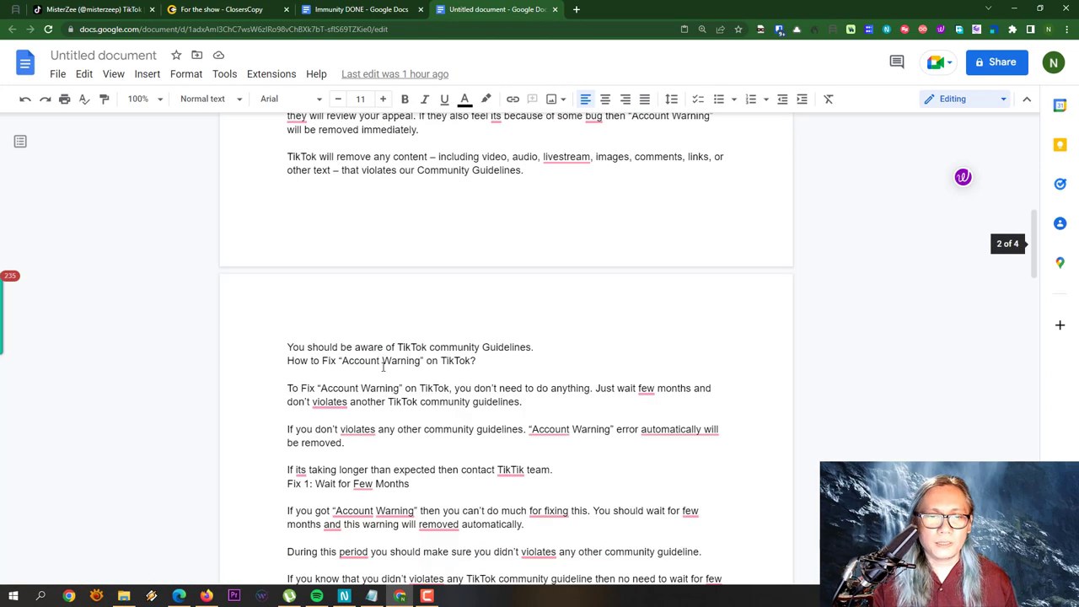
pyautogui.scroll(2, 383, 366)
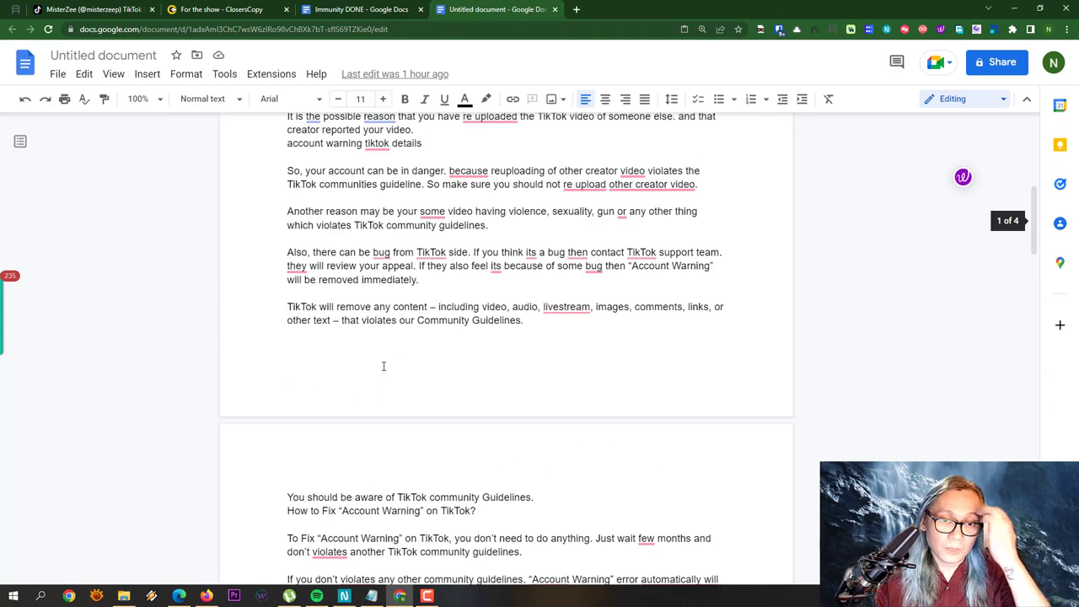
pyautogui.scroll(4, 383, 366)
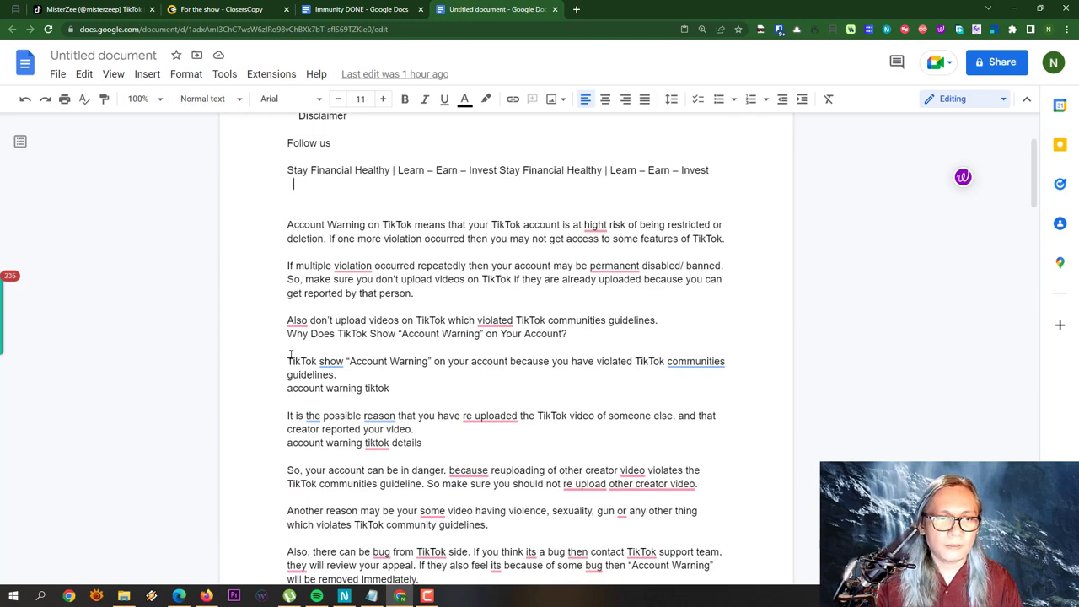
# Highlight the "TikTok show 'Account Warning'" paragraph and the opening "Account Warning on TikTok means" paragraph to examine the writing extensions' options.
pyautogui.tripleClick(338, 364)
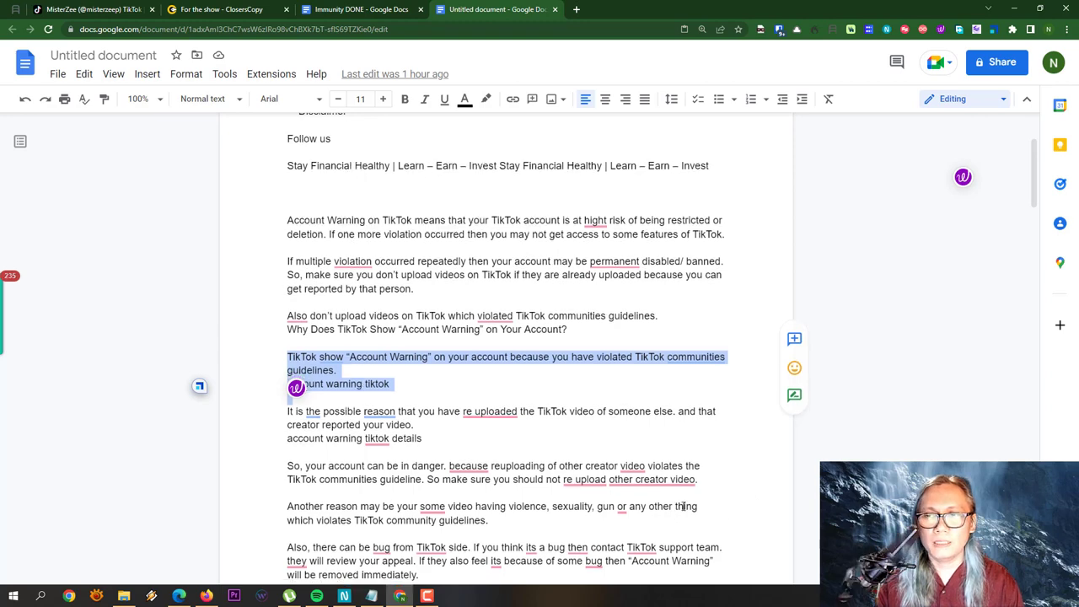
pyautogui.scroll(-4, 681, 505)
pyautogui.scroll(5, 683, 504)
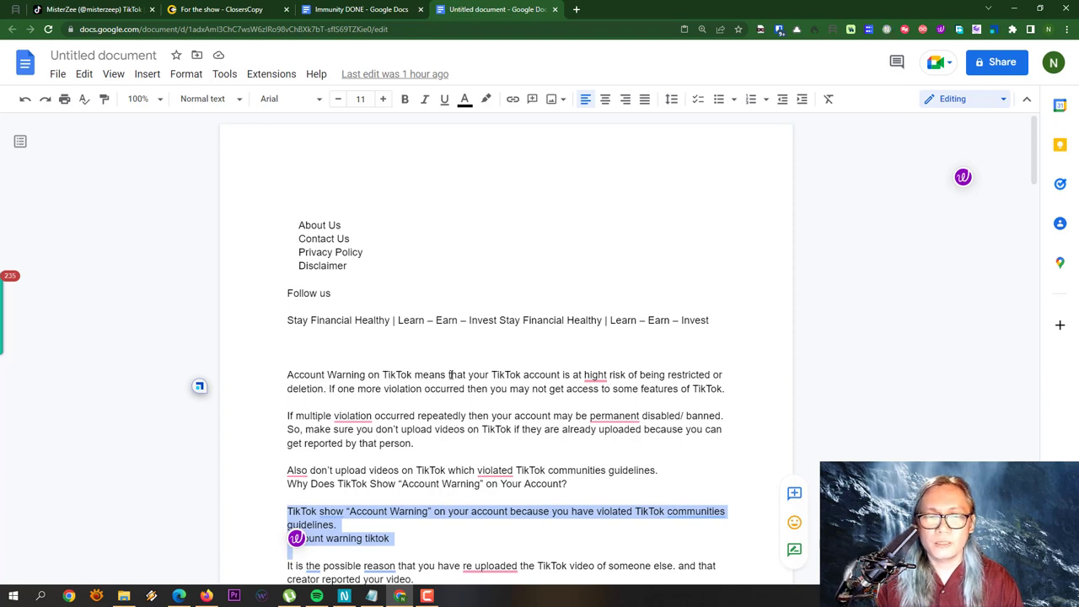
pyautogui.click(510, 401)
pyautogui.moveTo(287, 375); pyautogui.dragTo(730, 393)
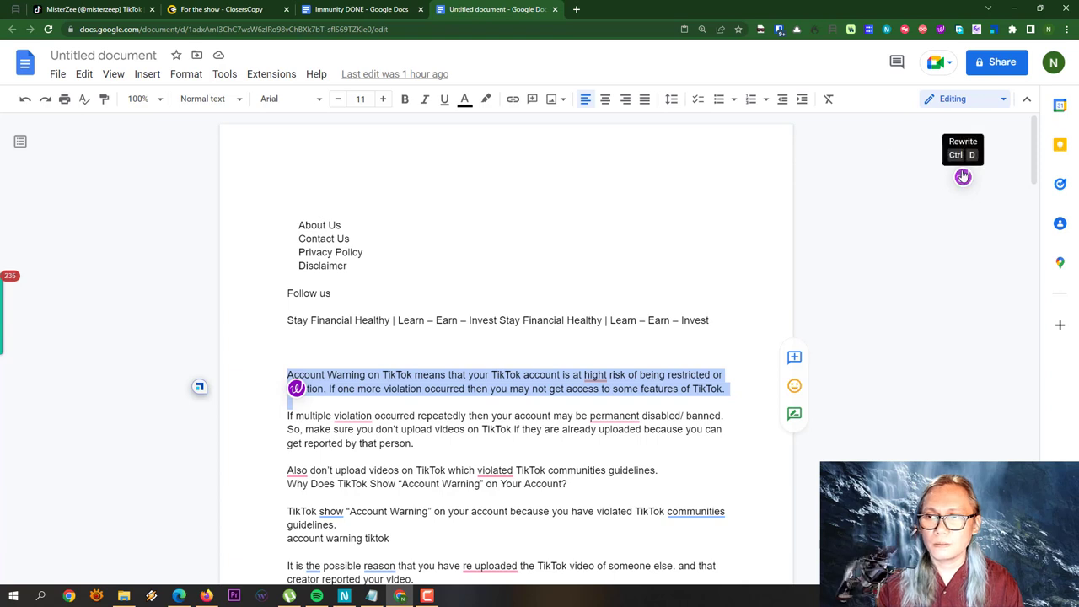
pyautogui.click(494, 377)
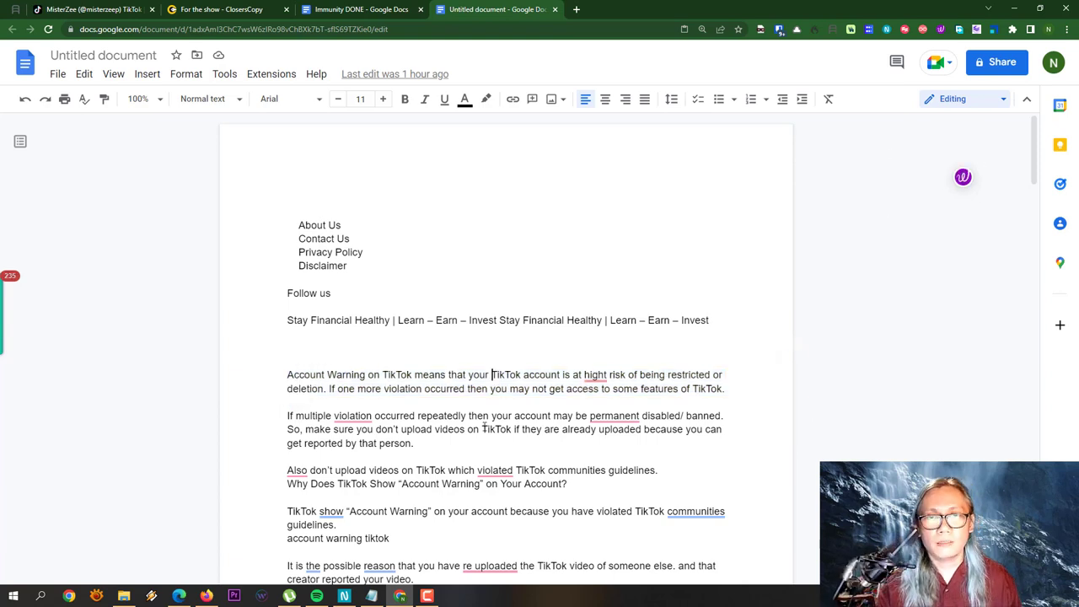
# Select the whole document and check its line spacing options, keeping 1.15.
pyautogui.hotkey('ctrl', 'a')
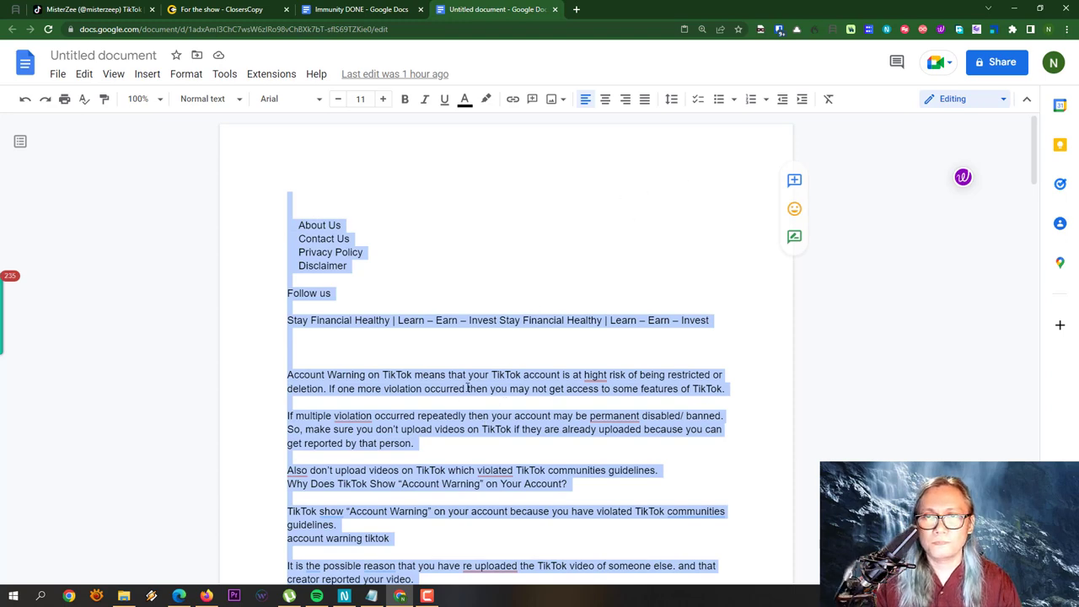
pyautogui.scroll(-4, 480, 382)
pyautogui.scroll(2, 503, 371)
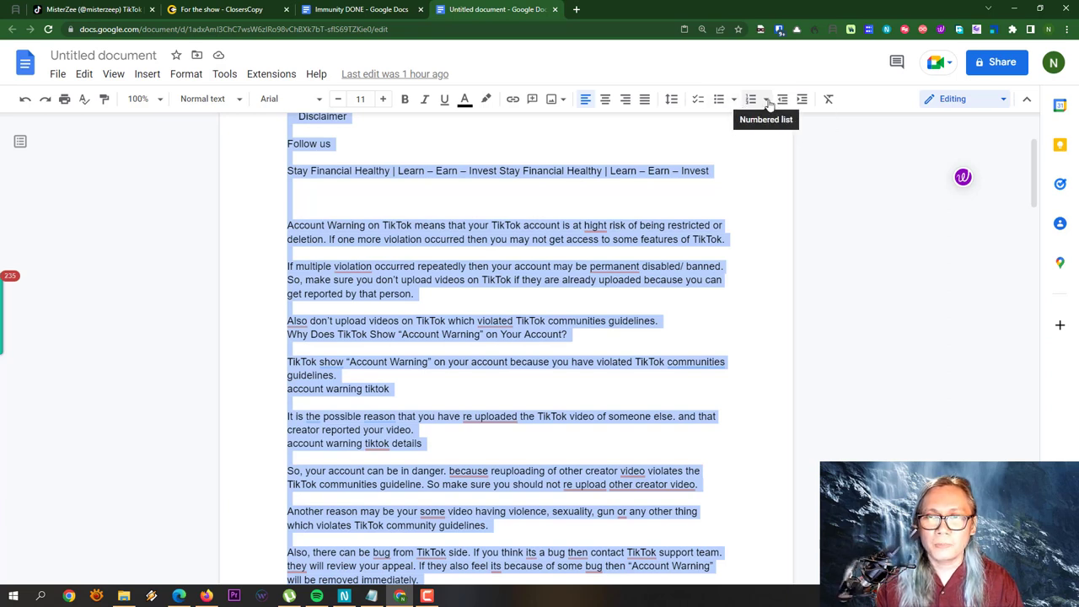
pyautogui.click(671, 99)
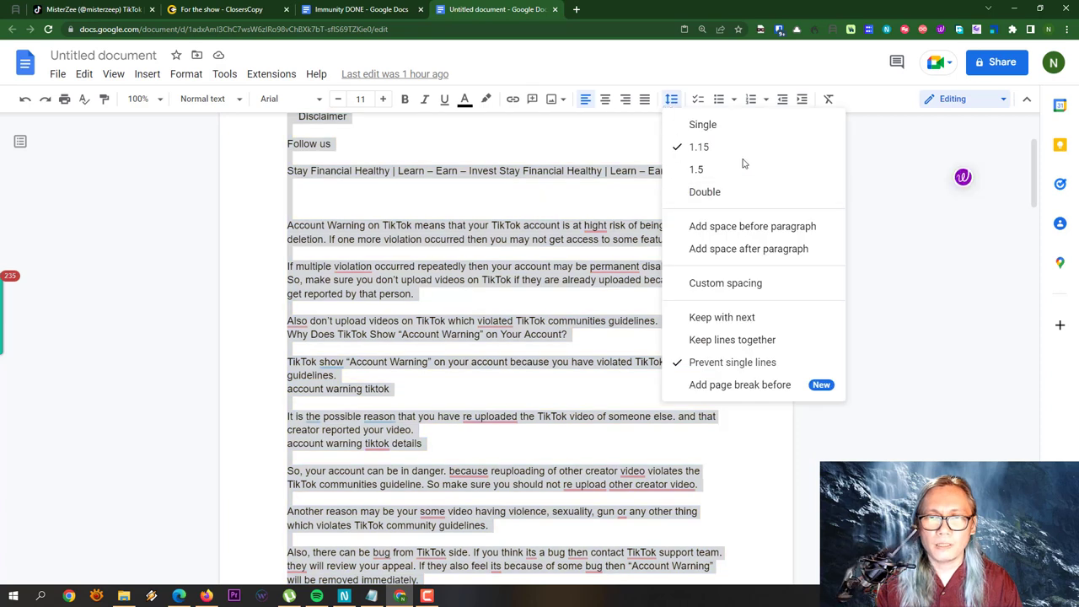
pyautogui.click(679, 146)
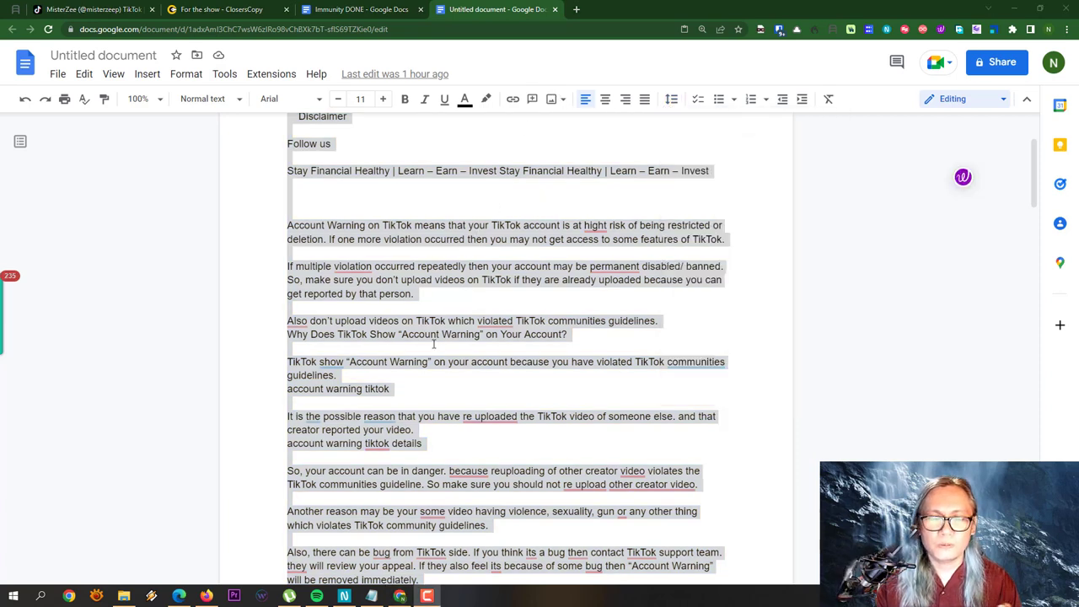
pyautogui.click(435, 292)
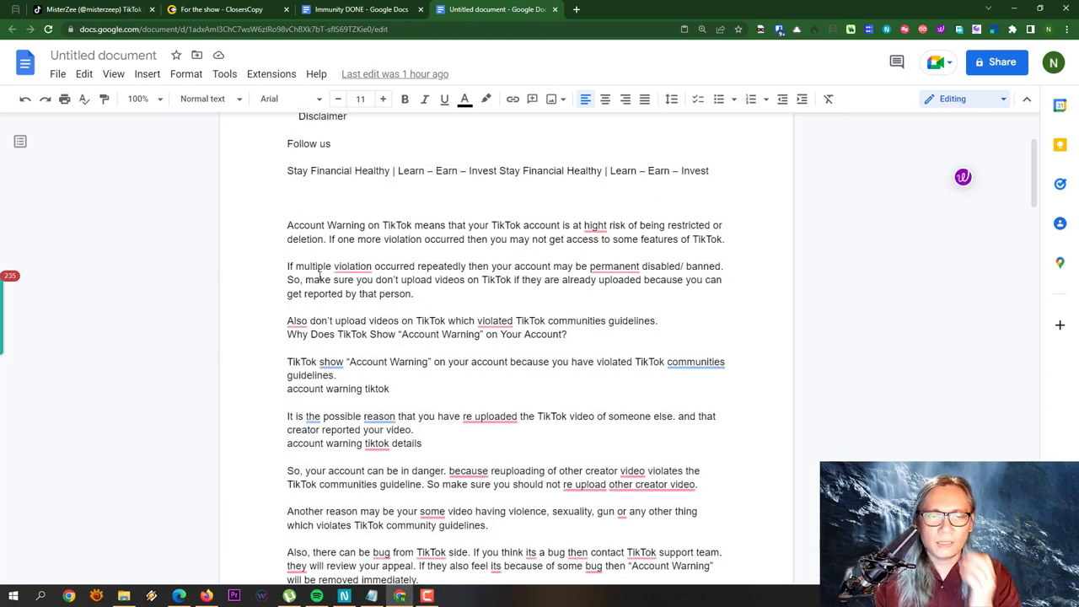
# Move the "If multiple violation occurred repeatedly" paragraph down by one line.
pyautogui.moveTo(288, 267); pyautogui.dragTo(487, 268)
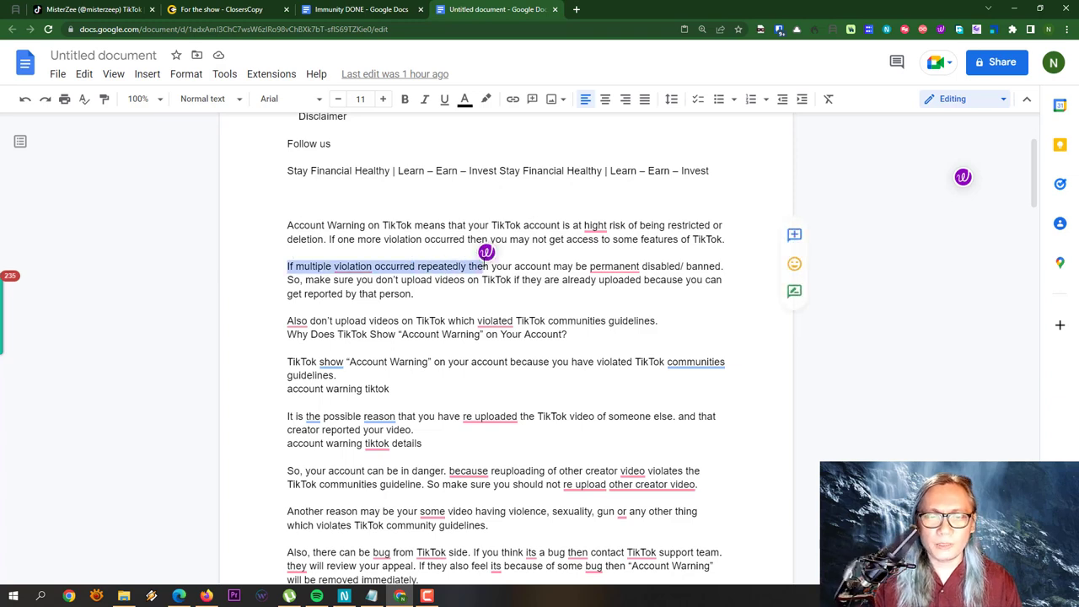
pyautogui.click(282, 264)
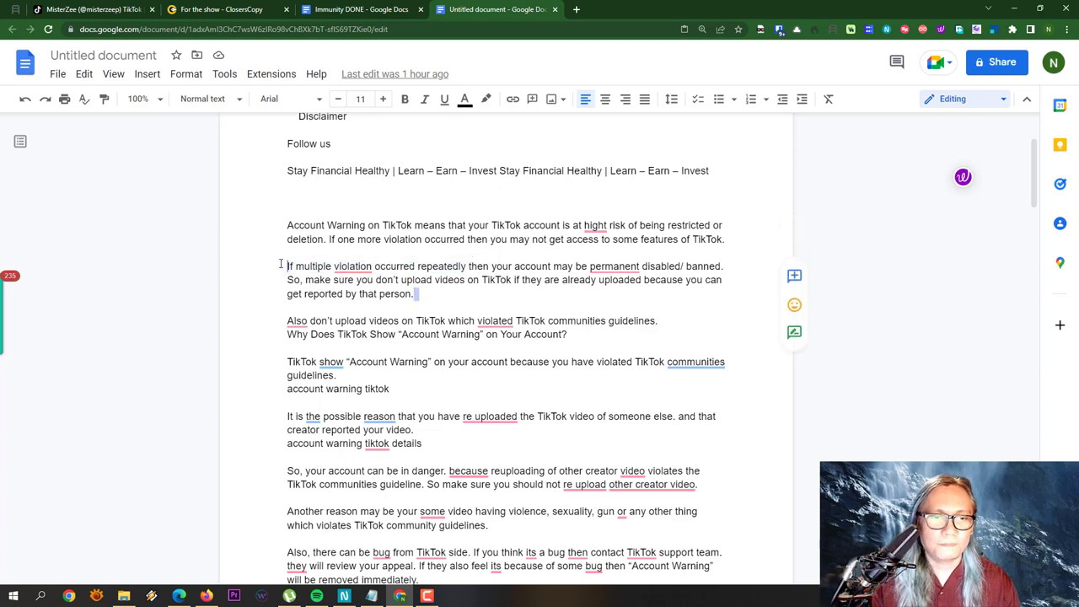
pyautogui.hotkey('alt', 'shift', 'Down')
pyautogui.click(357, 334)
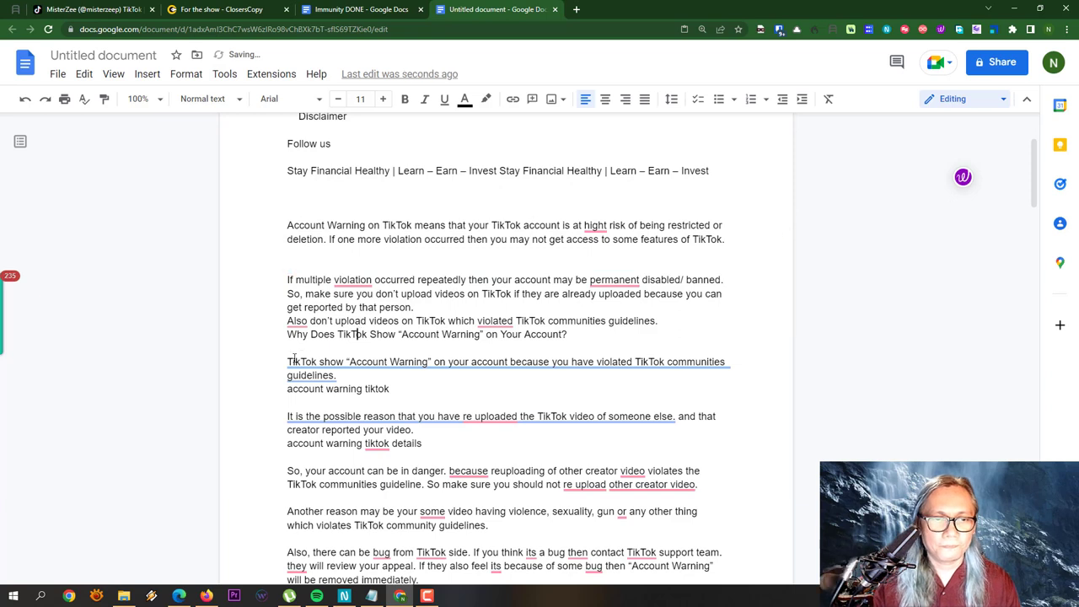
# Have Scalenut complete the "TikTok show 'Account Warning' on your account" paragraph and insert the generated text into the document.
pyautogui.click(294, 361)
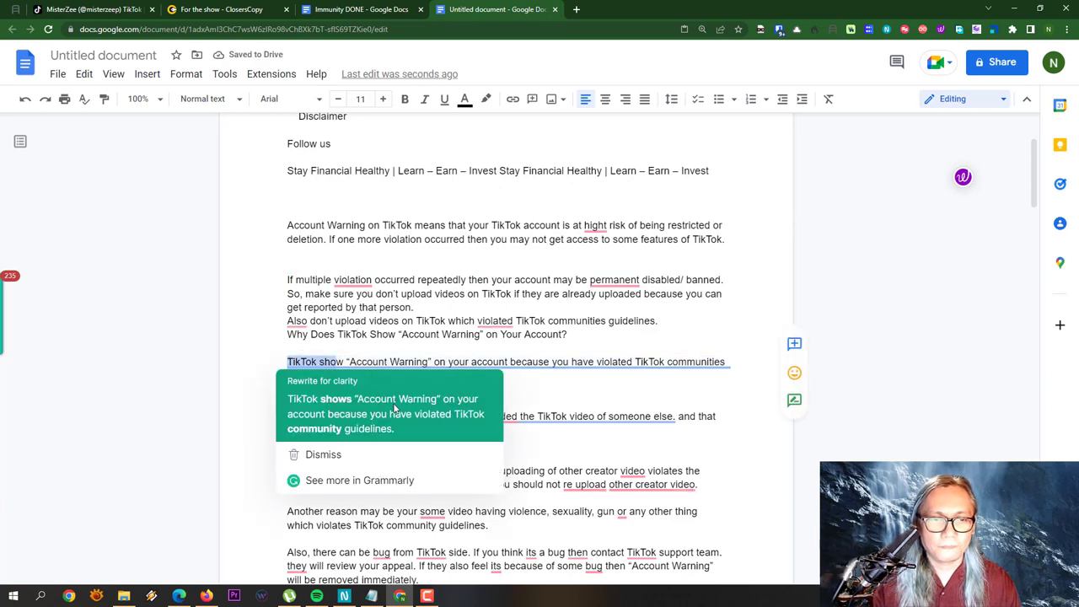
pyautogui.tripleClick(539, 393)
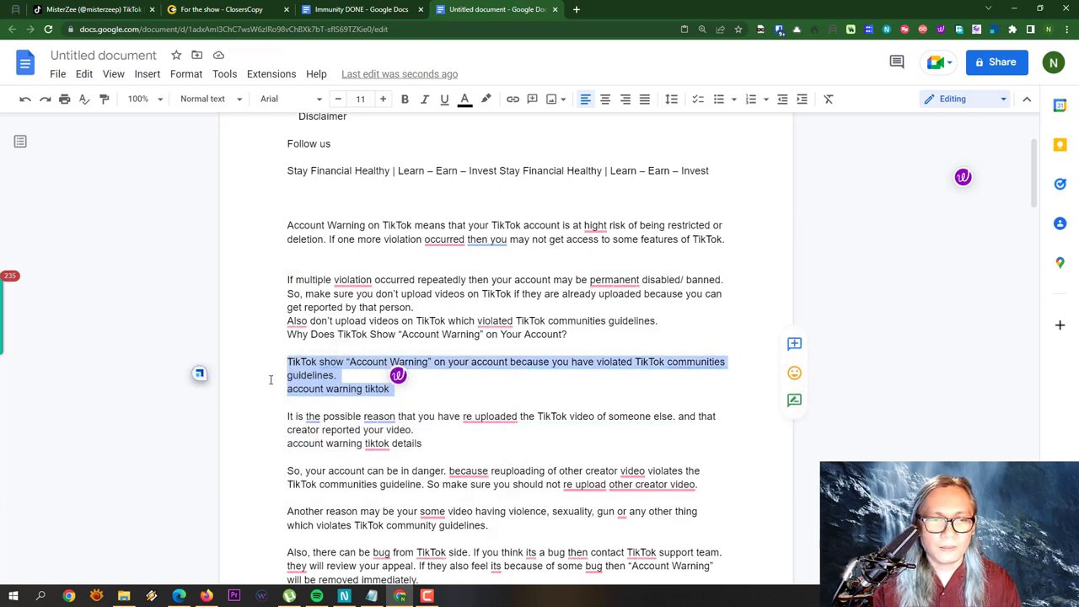
pyautogui.click(199, 374)
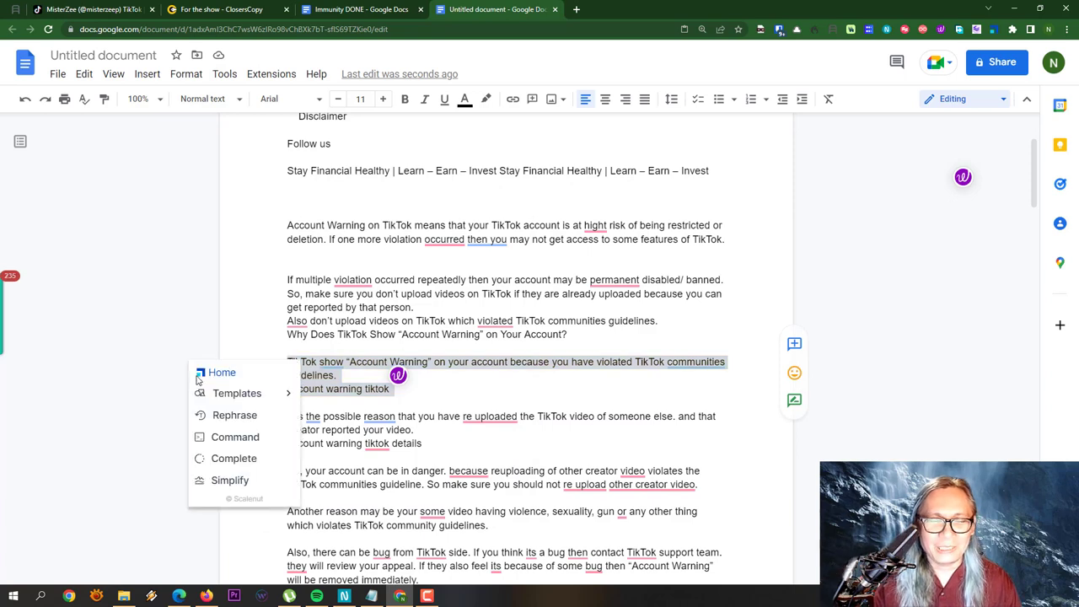
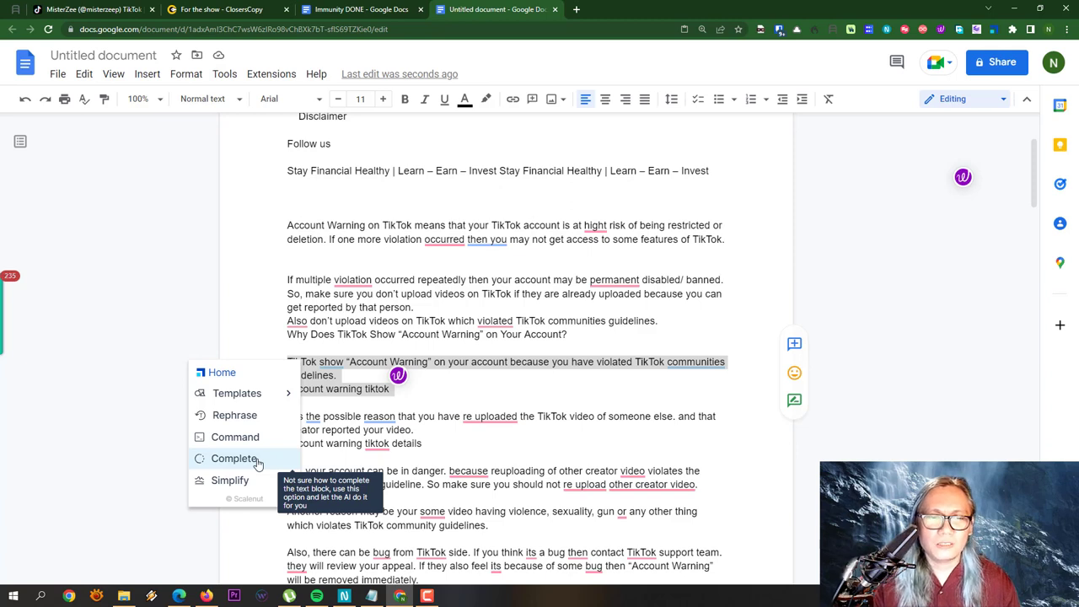
pyautogui.click(257, 462)
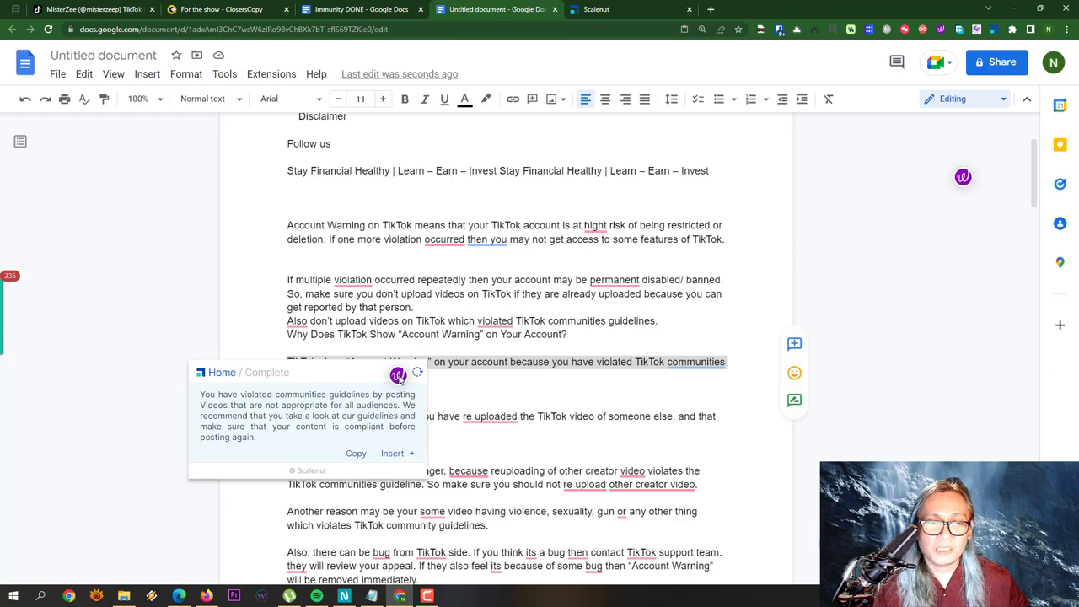
pyautogui.click(397, 453)
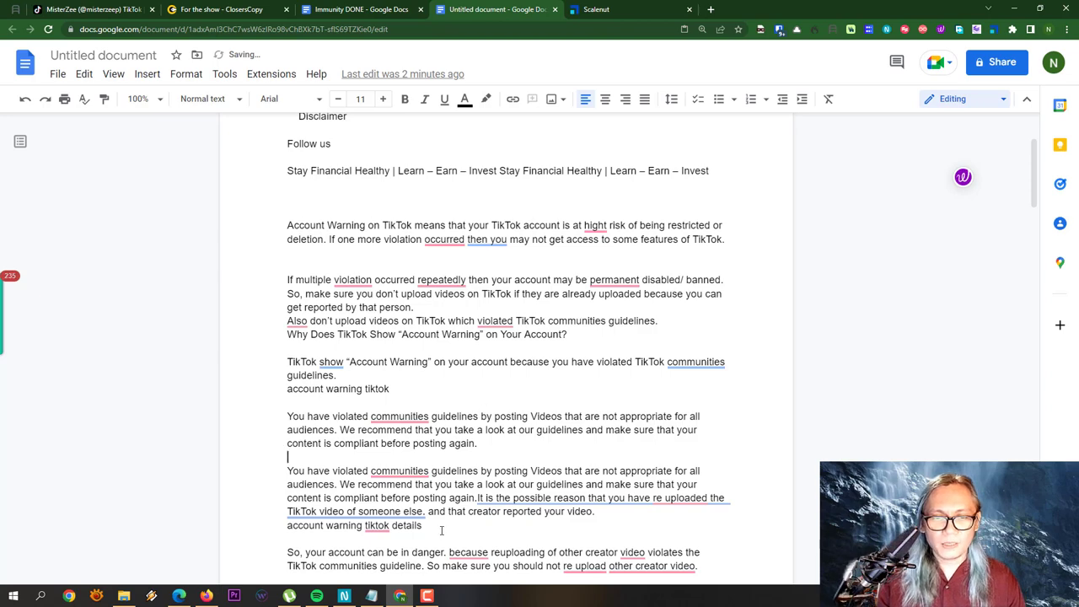
pyautogui.scroll(-4, 465, 493)
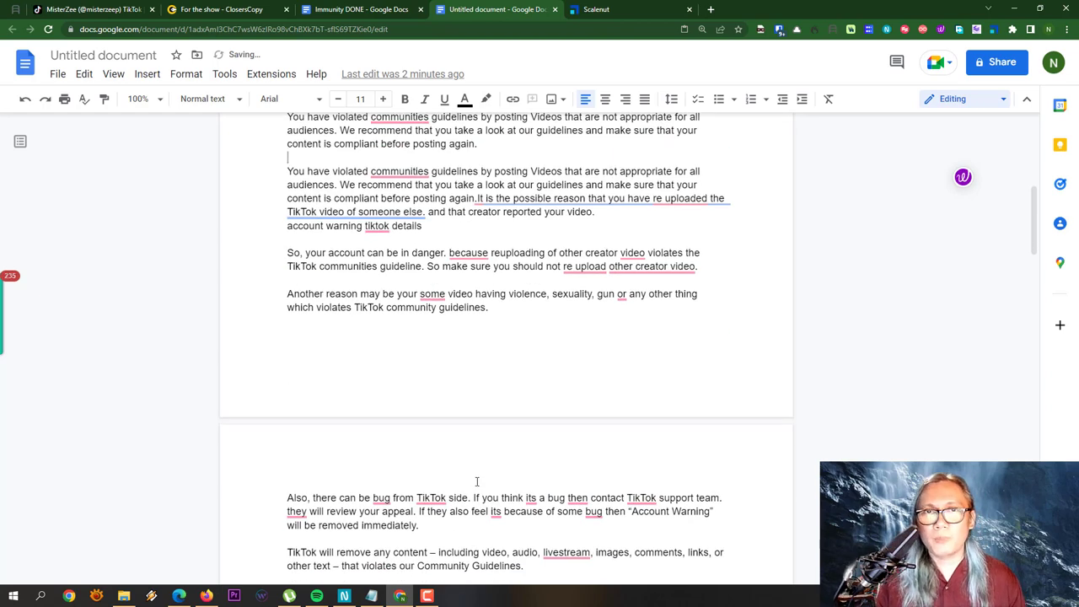
pyautogui.scroll(-6, 487, 422)
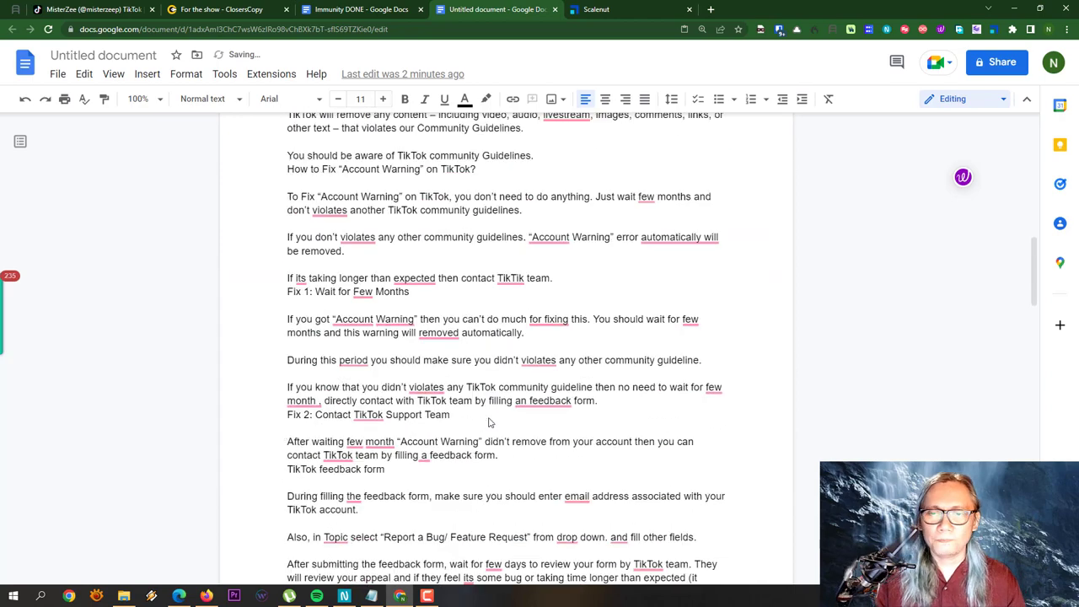
pyautogui.scroll(6, 489, 418)
pyautogui.scroll(4, 453, 354)
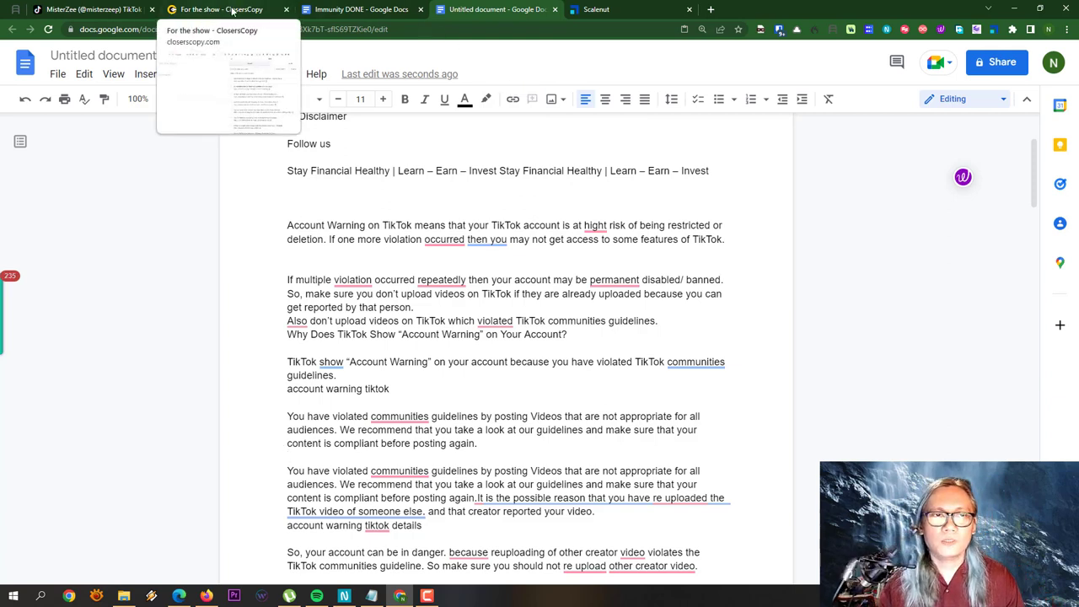
# Switch to ClosersCopy and run an SEO audit on the first five search results for "how to make viral posts".
pyautogui.hotkey('ctrl', '2')
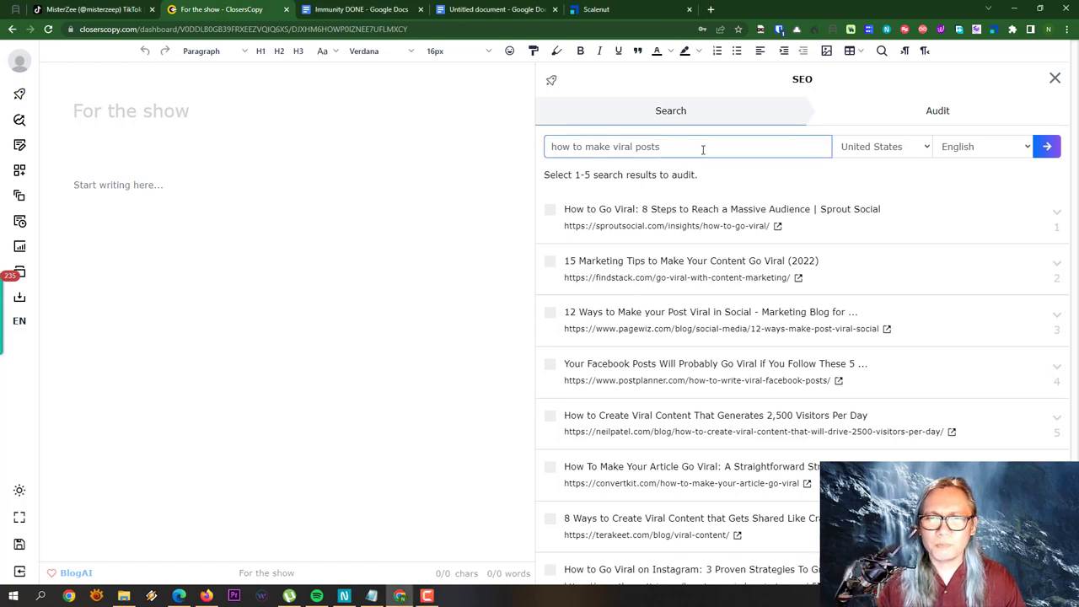
pyautogui.moveTo(703, 149); pyautogui.dragTo(528, 147)
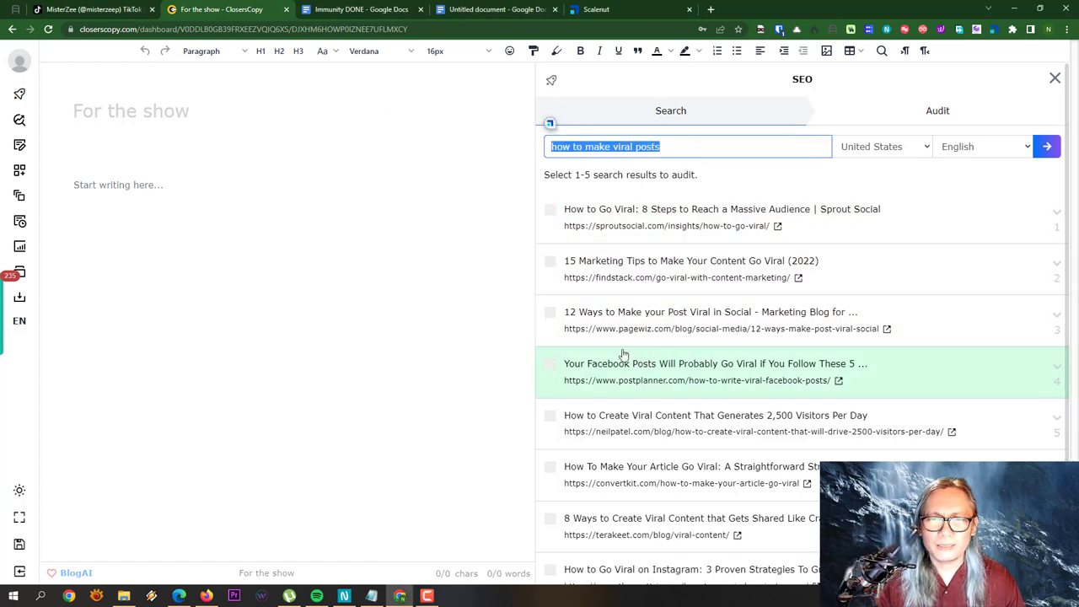
pyautogui.click(550, 209)
pyautogui.click(549, 260)
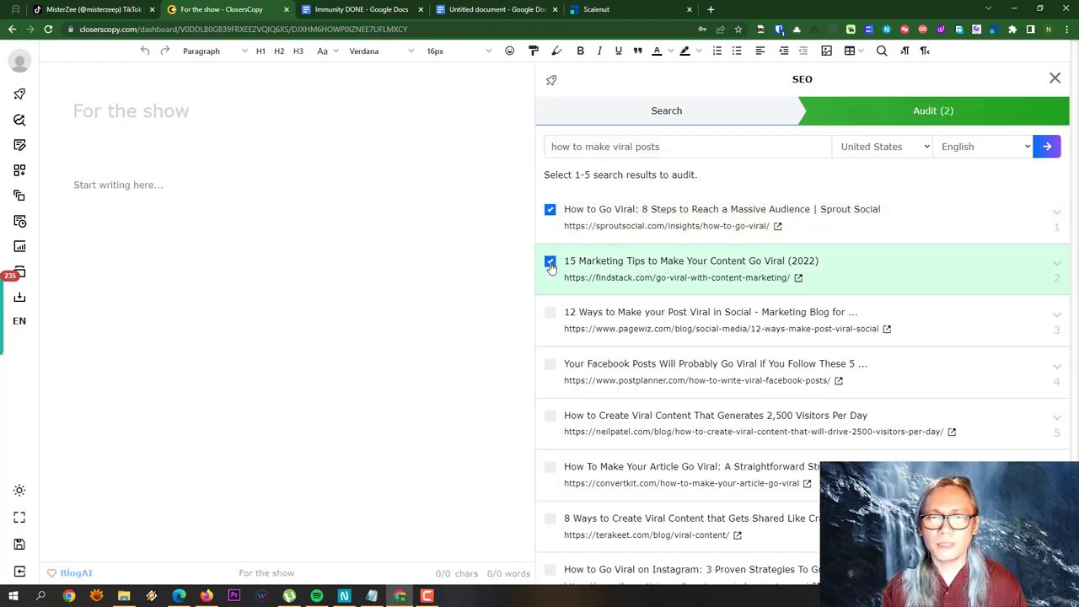
pyautogui.click(551, 314)
pyautogui.click(551, 364)
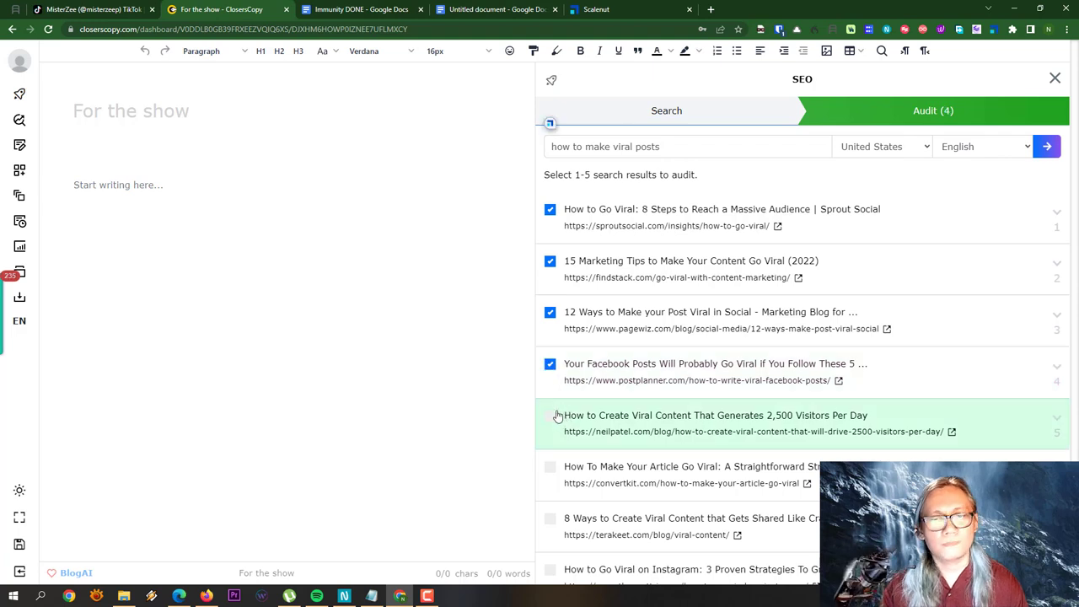
pyautogui.click(551, 416)
pyautogui.click(930, 110)
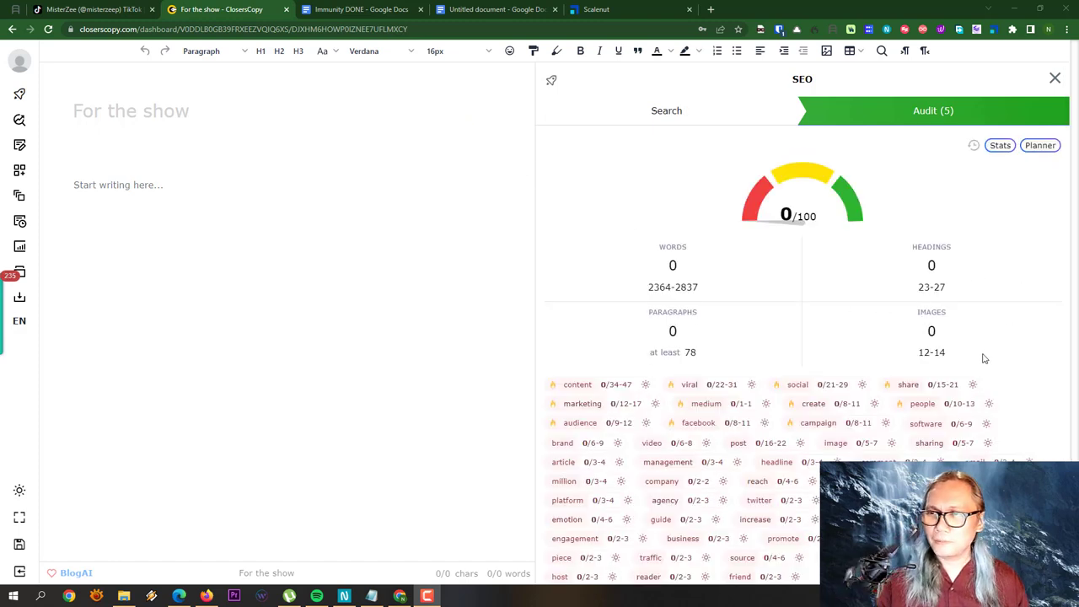
# Enter the word "viral" in the article body and examine the audit's score and keyword targets.
pyautogui.scroll(-2, 1066, 294)
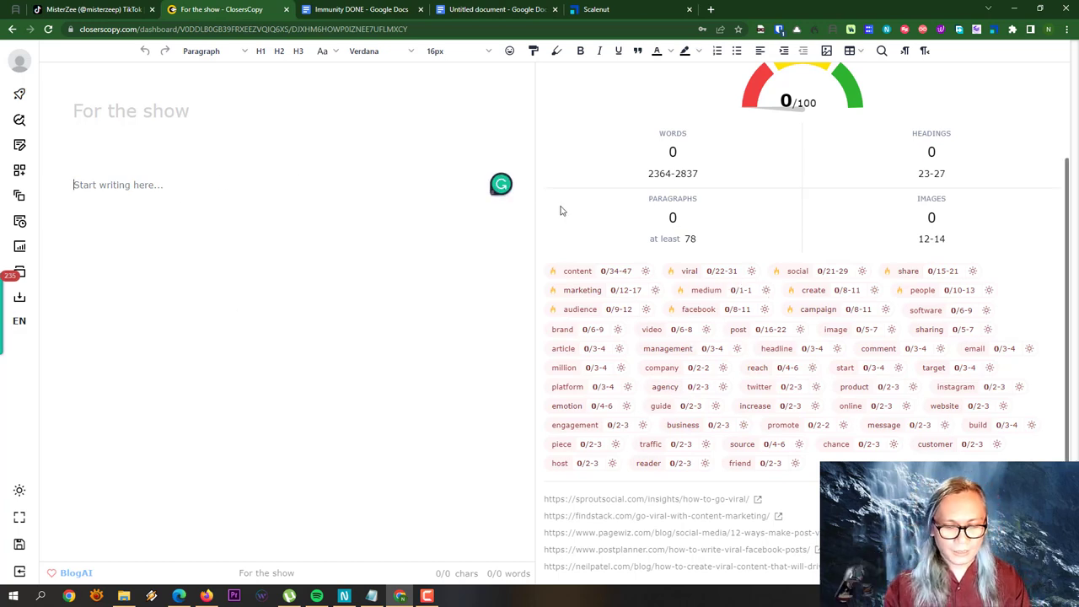
pyautogui.write('viral')
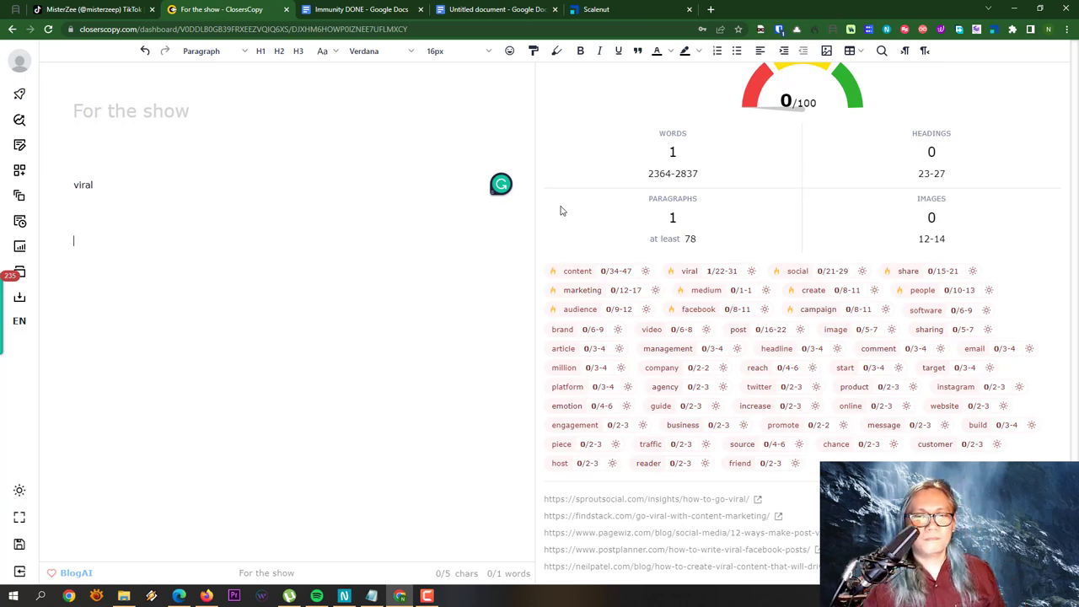
pyautogui.scroll(2, 795, 253)
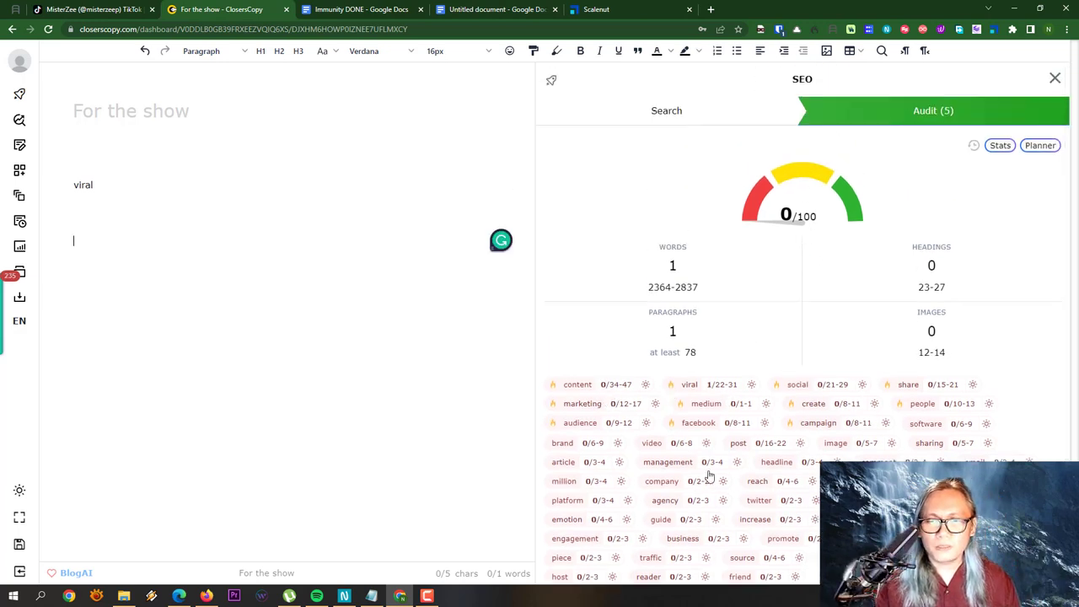
pyautogui.scroll(-2, 623, 360)
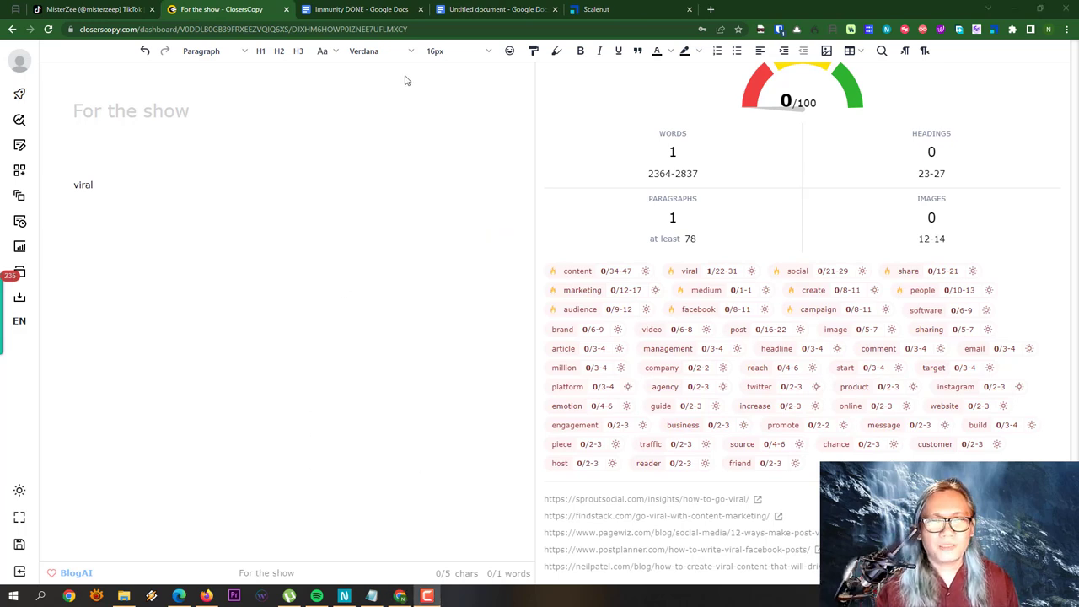
# Look through the Blogs frameworks in the Frameworks library, then return to the Introduction framework's writing form.
pyautogui.click(20, 172)
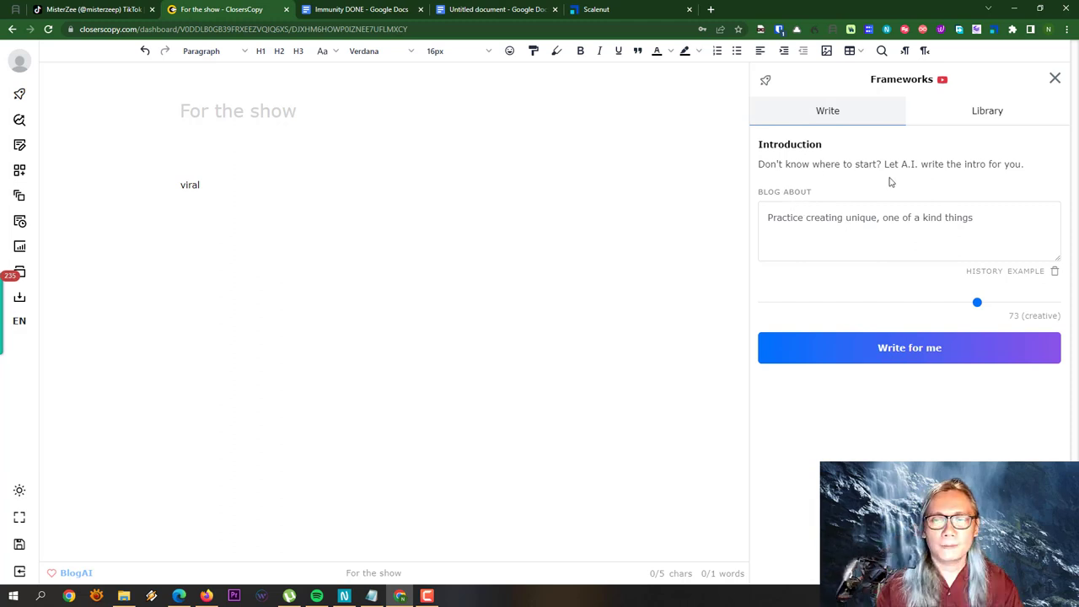
pyautogui.click(990, 113)
pyautogui.scroll(-1, 956, 330)
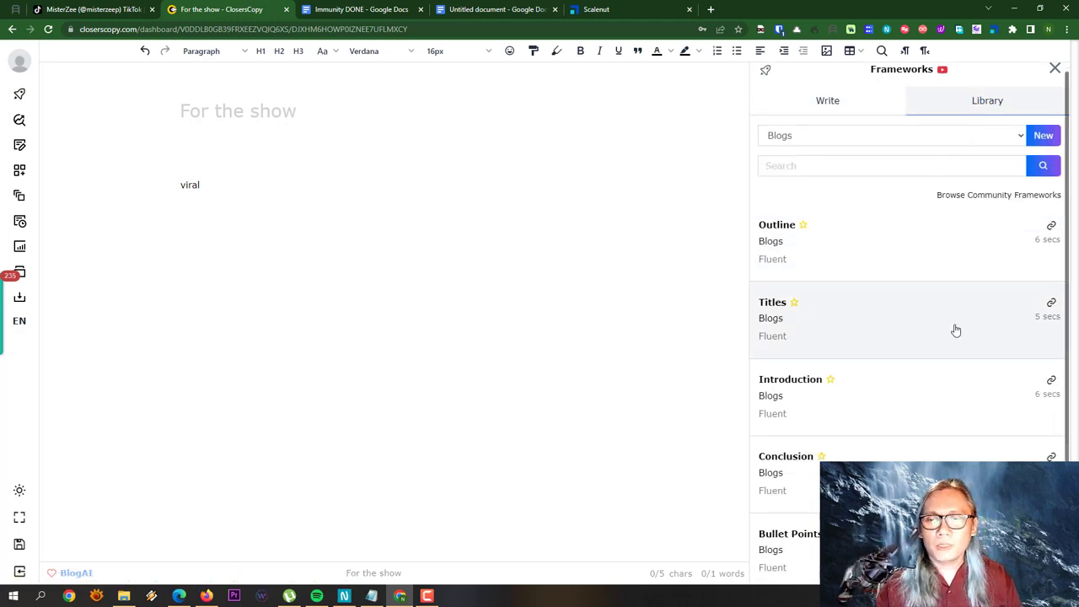
pyautogui.scroll(-1, 956, 330)
pyautogui.scroll(2, 954, 356)
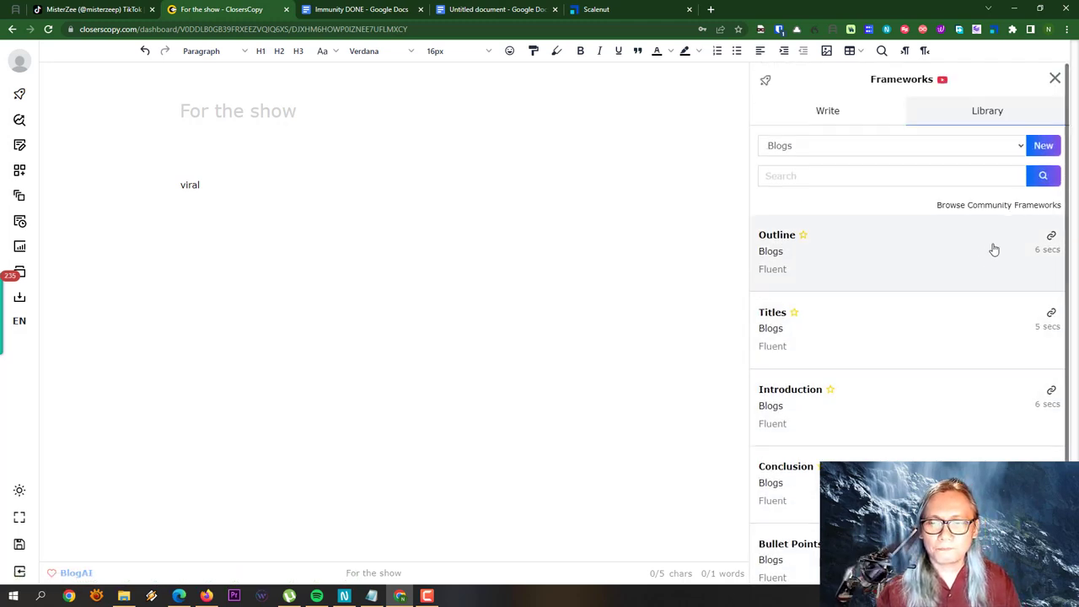
pyautogui.click(831, 118)
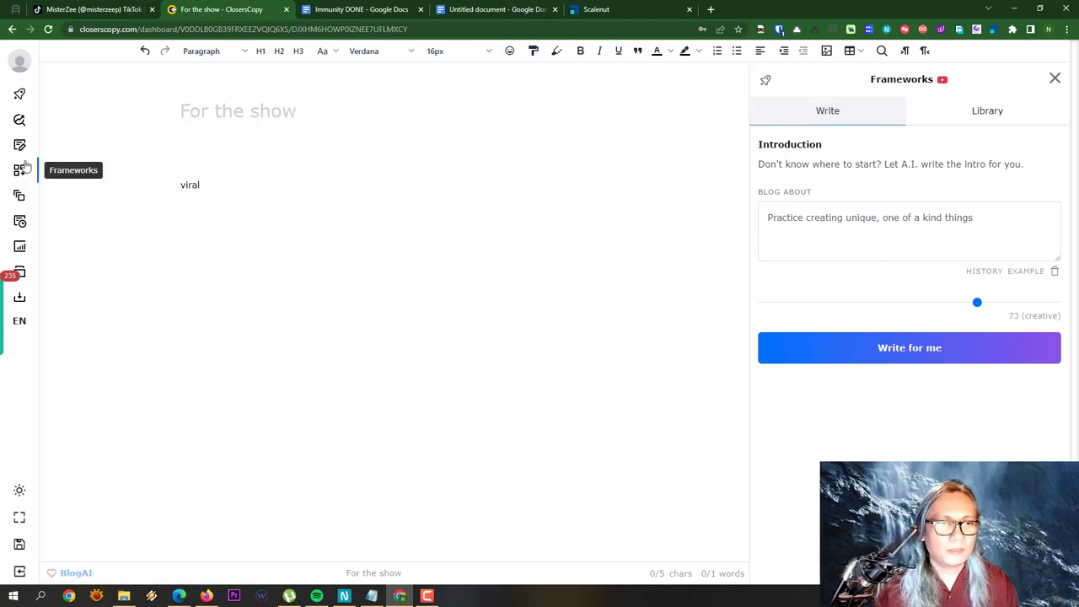
# Examine all three steps of the "Write a blog post" workflow, from introduction through next paragraph to conclusion.
pyautogui.click(20, 195)
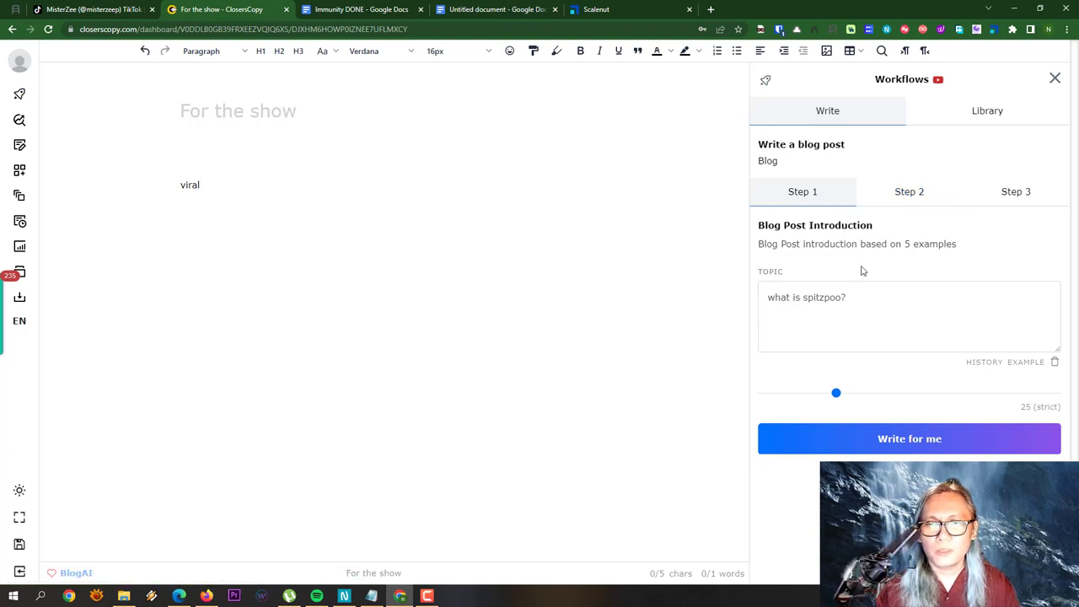
pyautogui.click(916, 201)
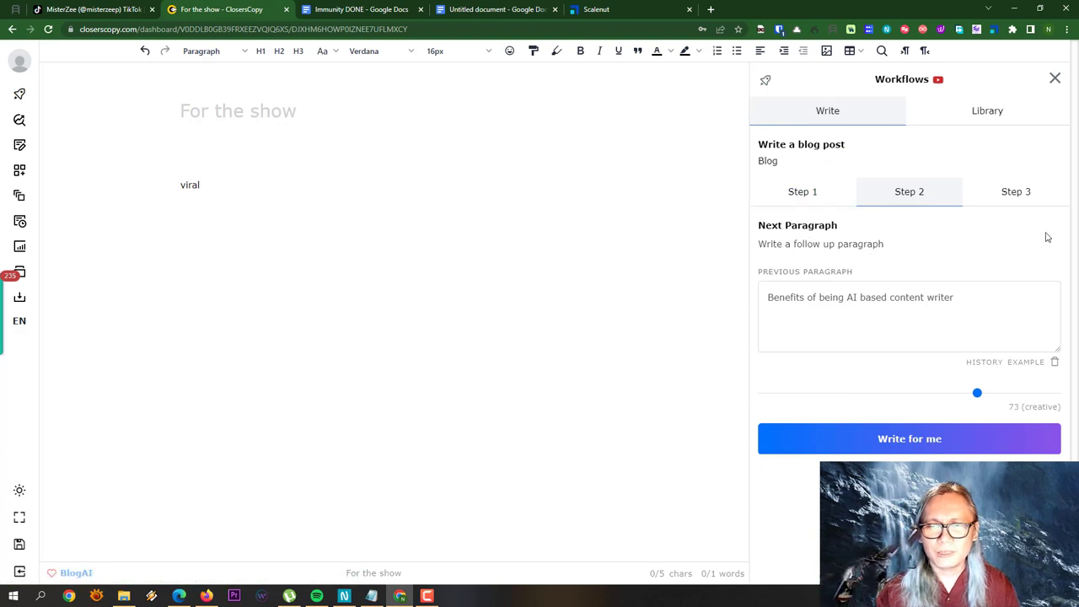
pyautogui.click(1040, 200)
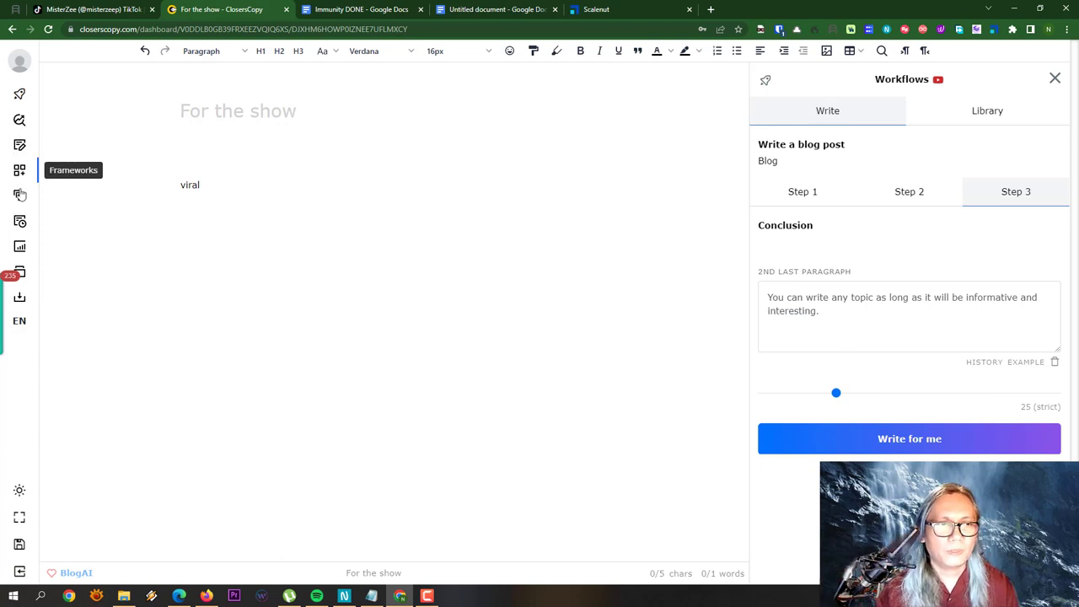
# Open Drafts and replace "viral" with the line "How do i make a living out of dying" plus three lines on dying, the afterlife and heaven.
pyautogui.click(20, 221)
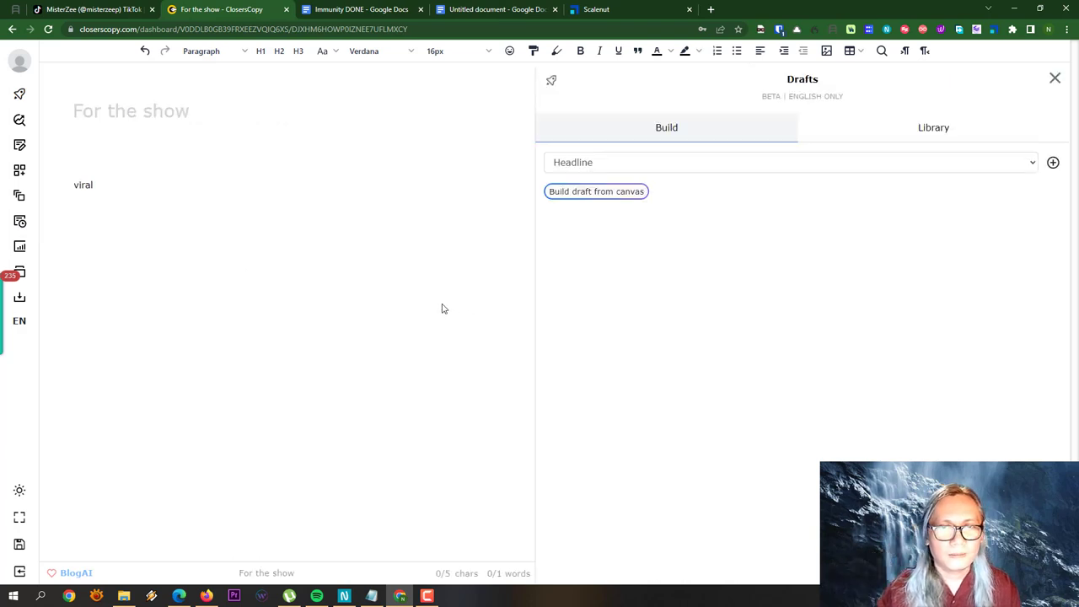
pyautogui.press('F10')
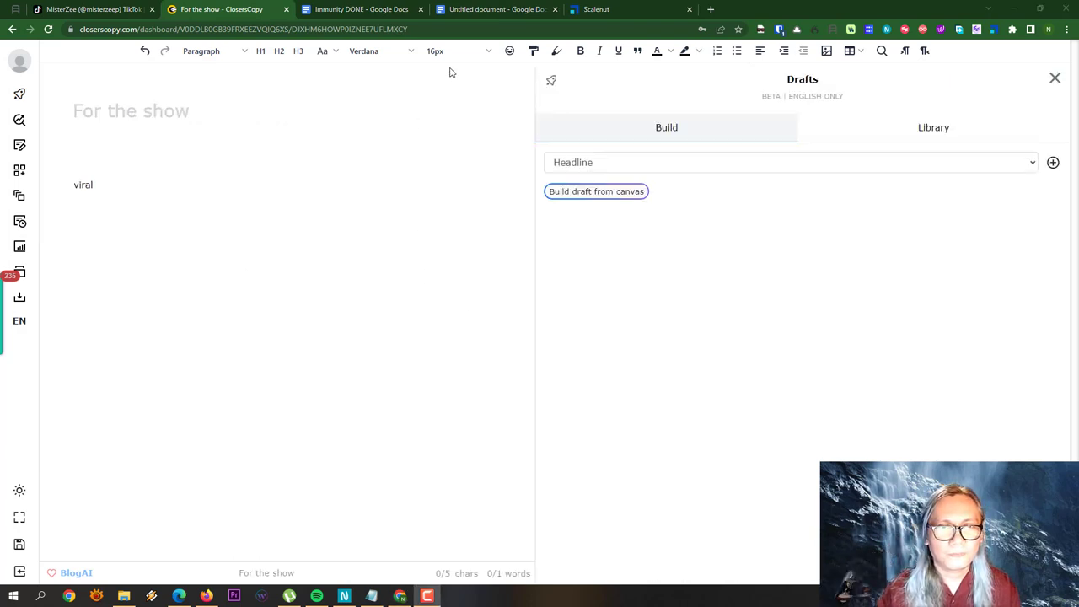
pyautogui.moveTo(108, 188); pyautogui.dragTo(57, 193)
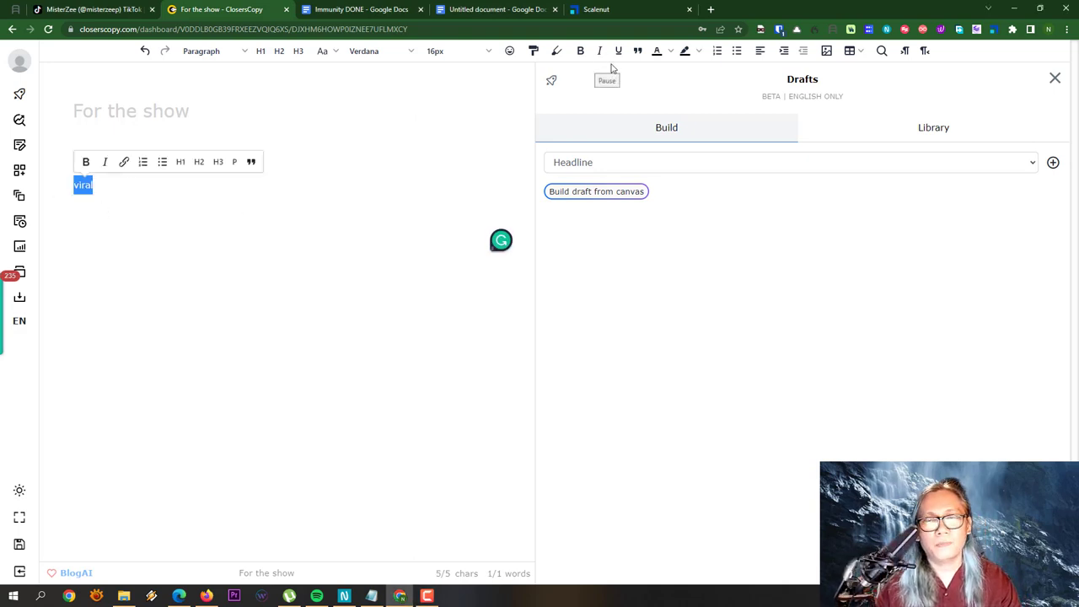
pyautogui.write("How do i make a living out of dying Dying is just like living, except you're dead In the afterlife you get to bang 40 virgins If you go to heaven, you'll spend eternity playing the harp")
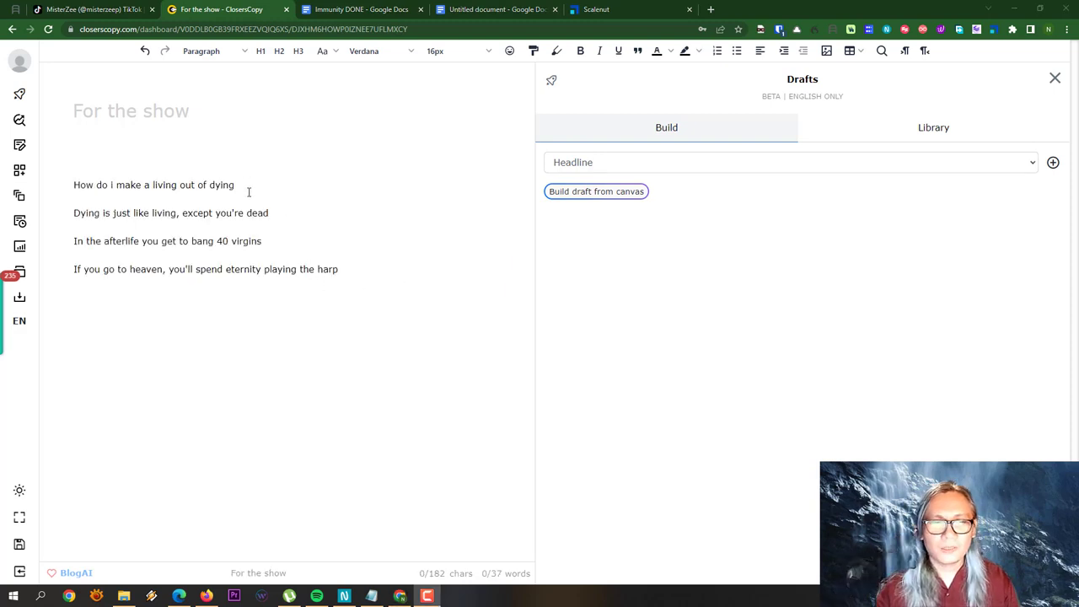
# Check the AI editing options, such as Expand, Rewrite and Improve, offered for the first line.
pyautogui.moveTo(75, 187); pyautogui.dragTo(255, 186)
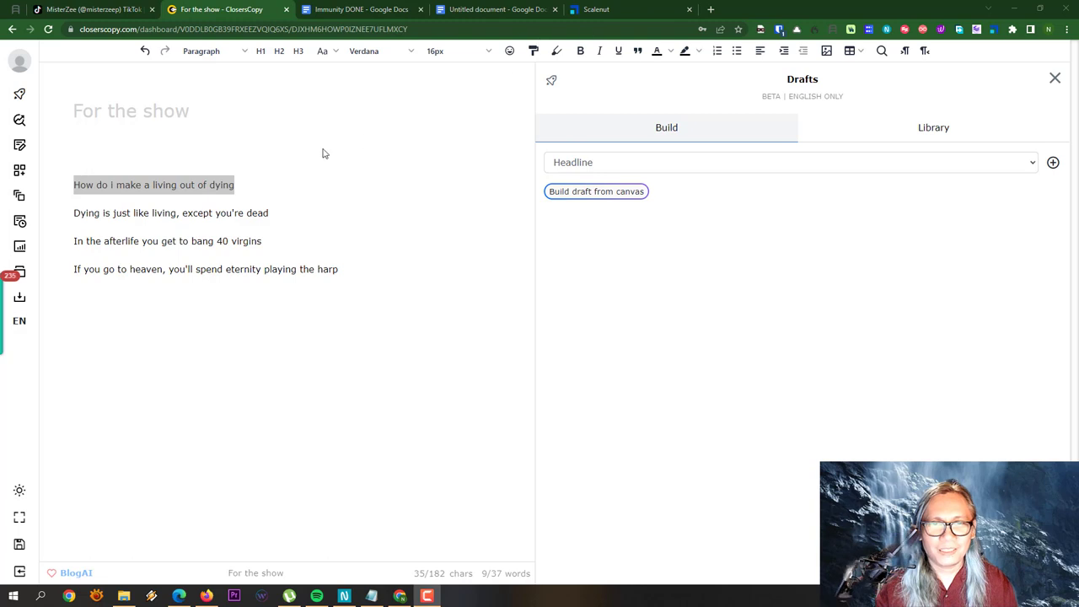
pyautogui.rightClick(204, 185)
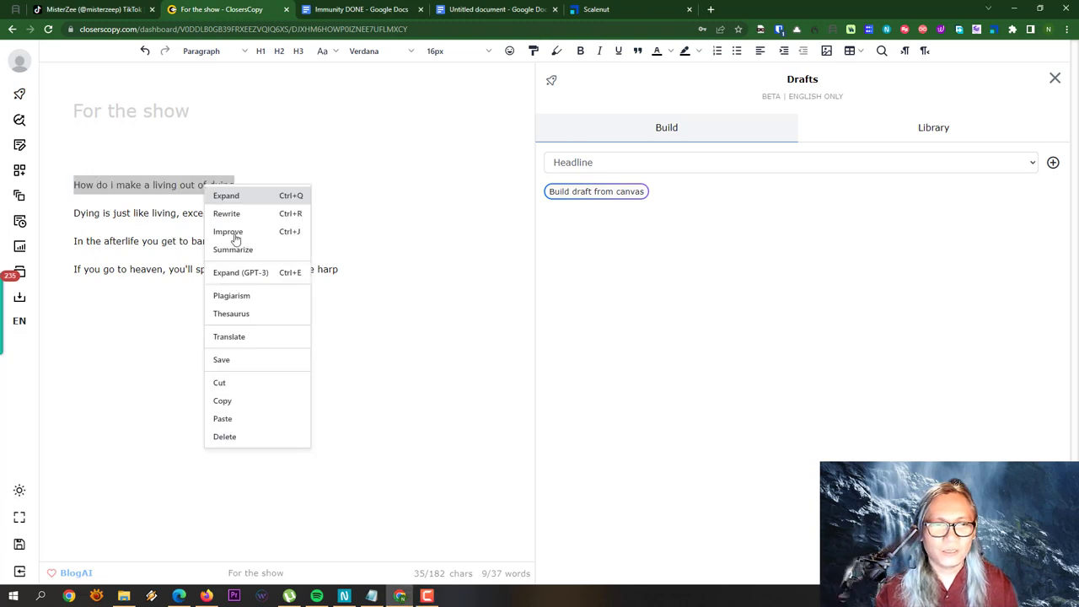
pyautogui.click(385, 186)
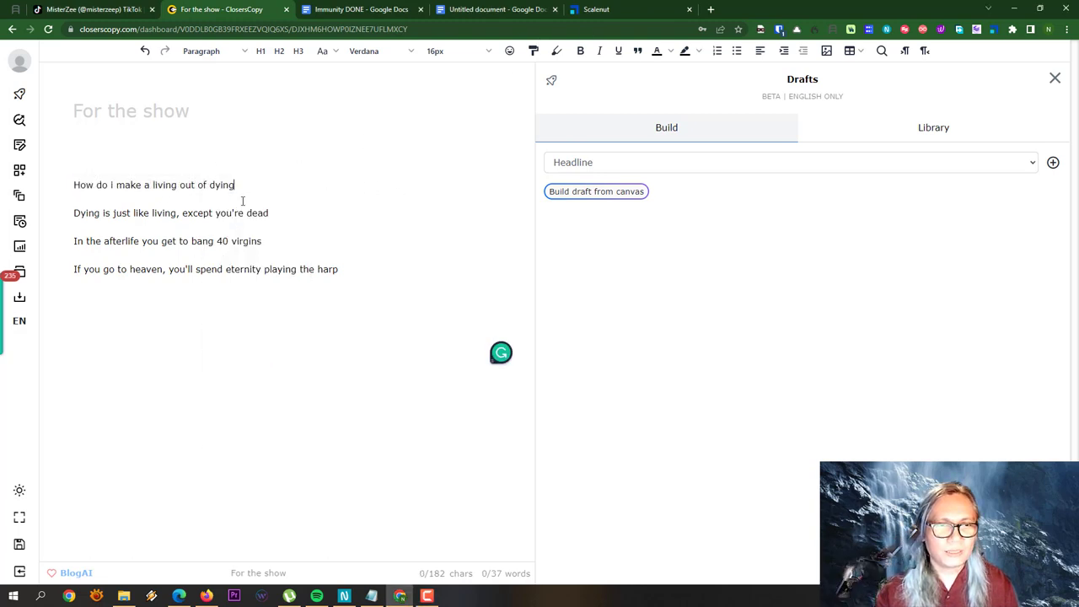
# Format the "How do i make a living out of dying" line as H1 and the three lines below it as H2.
pyautogui.moveTo(265, 181); pyautogui.dragTo(60, 185)
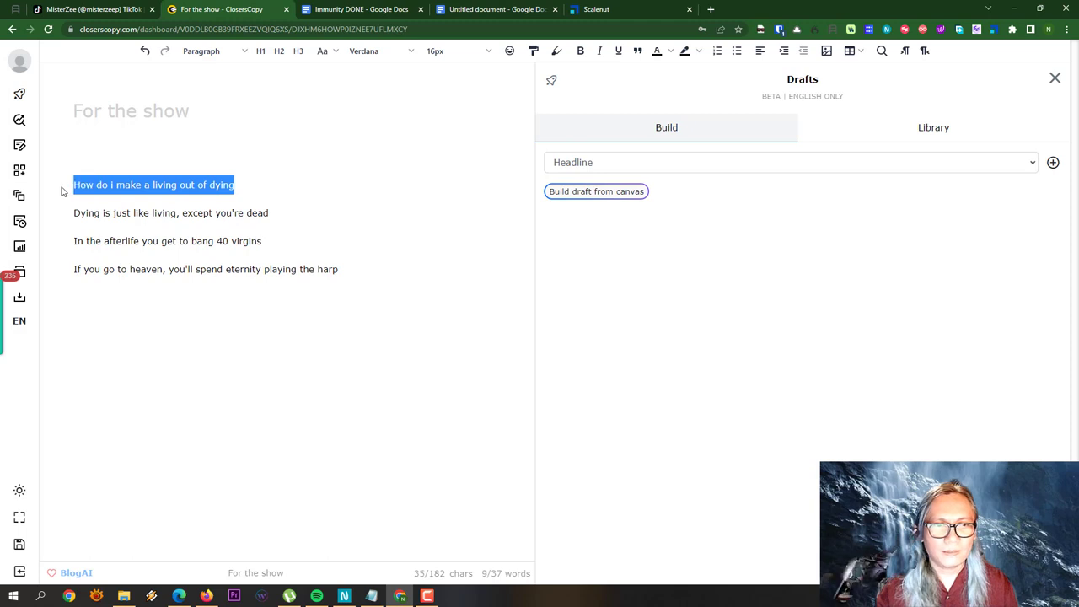
pyautogui.click(261, 51)
pyautogui.click(214, 249)
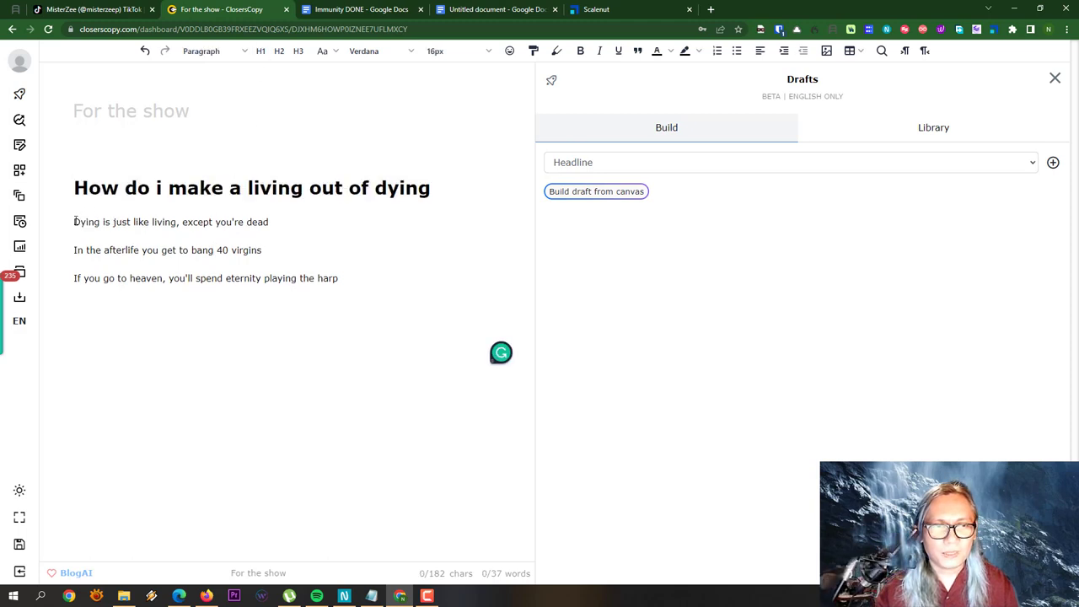
pyautogui.moveTo(75, 221); pyautogui.dragTo(375, 292)
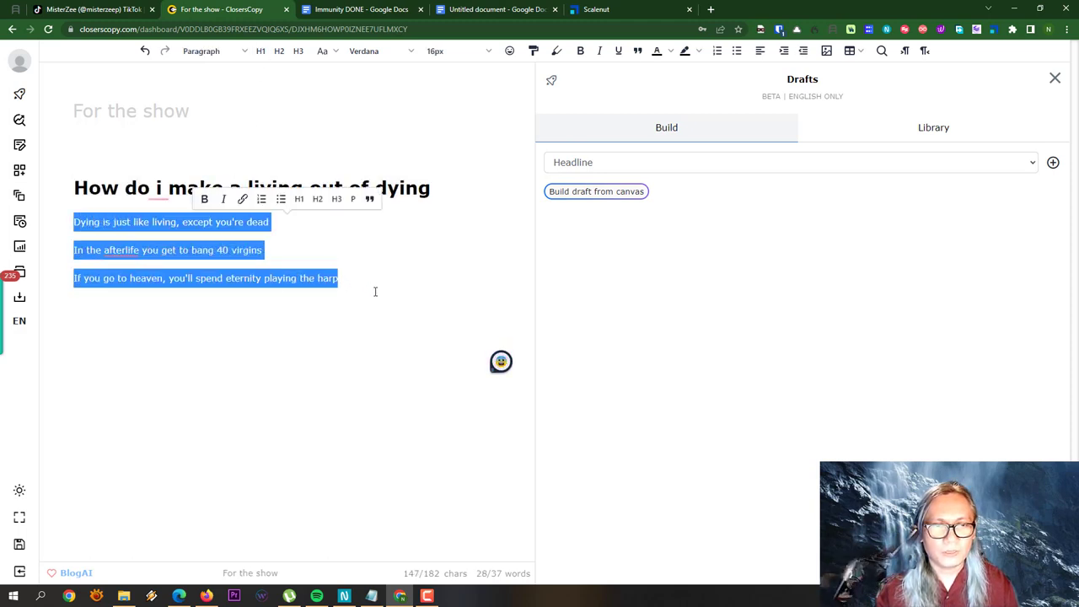
pyautogui.click(279, 50)
pyautogui.click(274, 328)
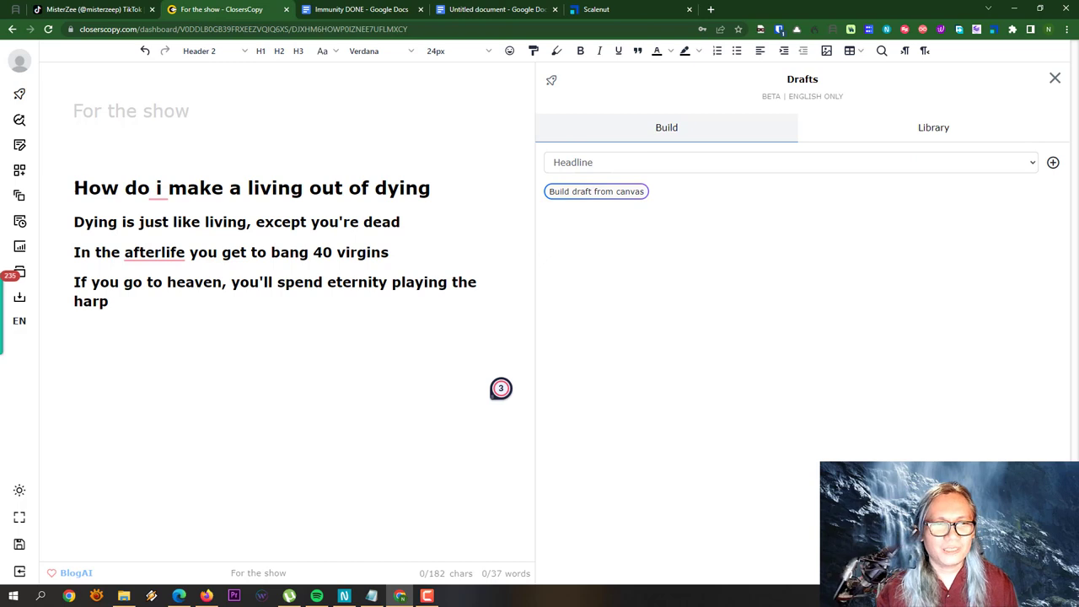
# Build a draft from the four heading lines on the canvas.
pyautogui.moveTo(74, 187); pyautogui.dragTo(284, 335)
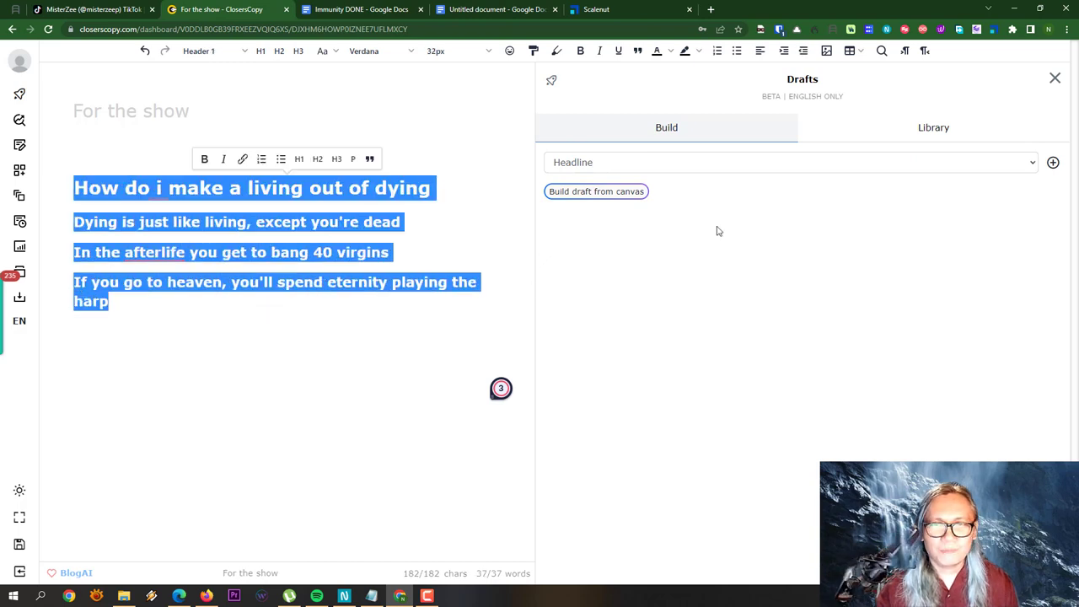
pyautogui.click(594, 194)
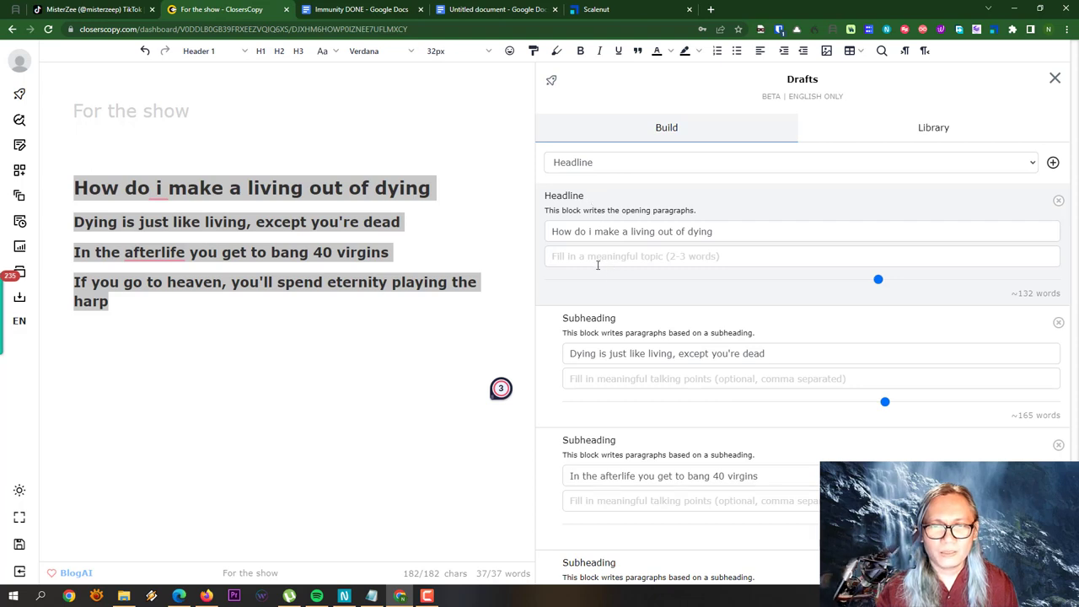
pyautogui.click(598, 257)
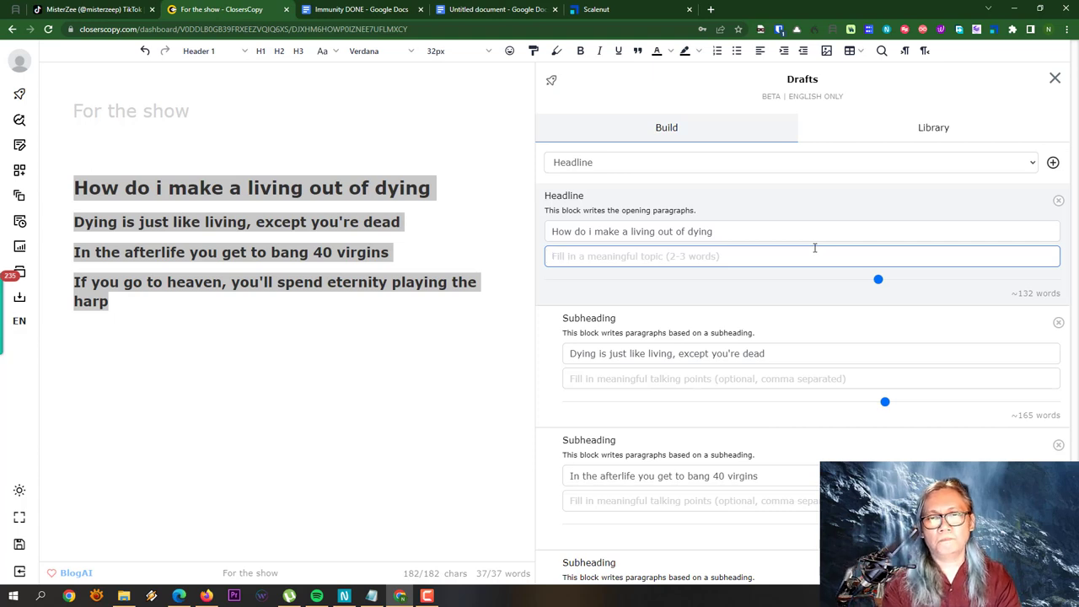
pyautogui.write('assas')
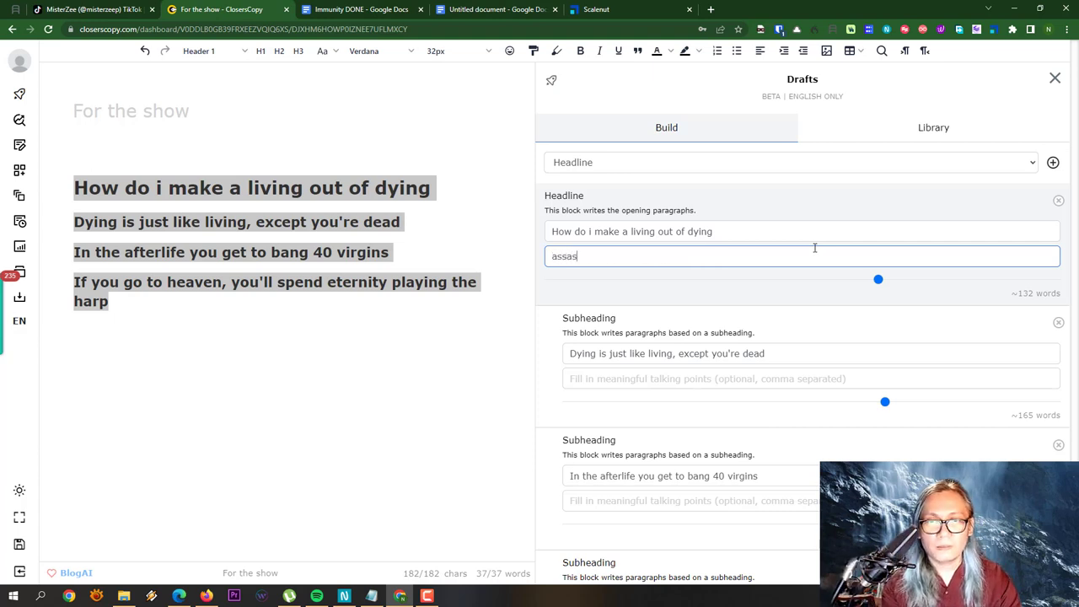
pyautogui.write('in')
pyautogui.press('BackSpace')
pyautogui.press('BackSpace')
pyautogui.press('BackSpace')
pyautogui.press('BackSpace')
pyautogui.press('BackSpace')
pyautogui.press('BackSpace')
pyautogui.press('BackSpace')
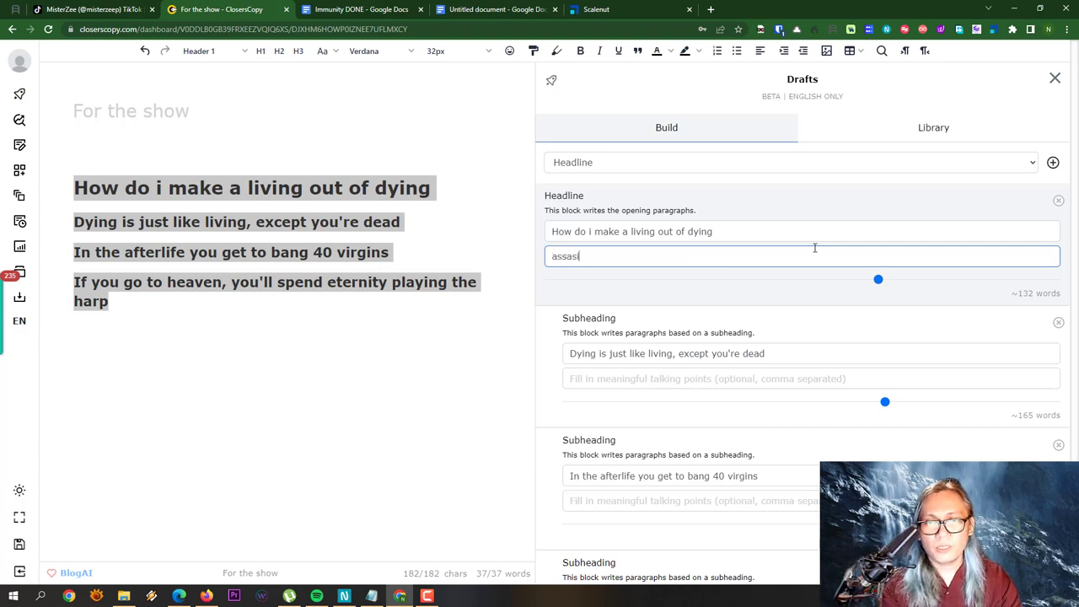
# Set the draft headline block's topic to "funeral service".
pyautogui.write('funeral')
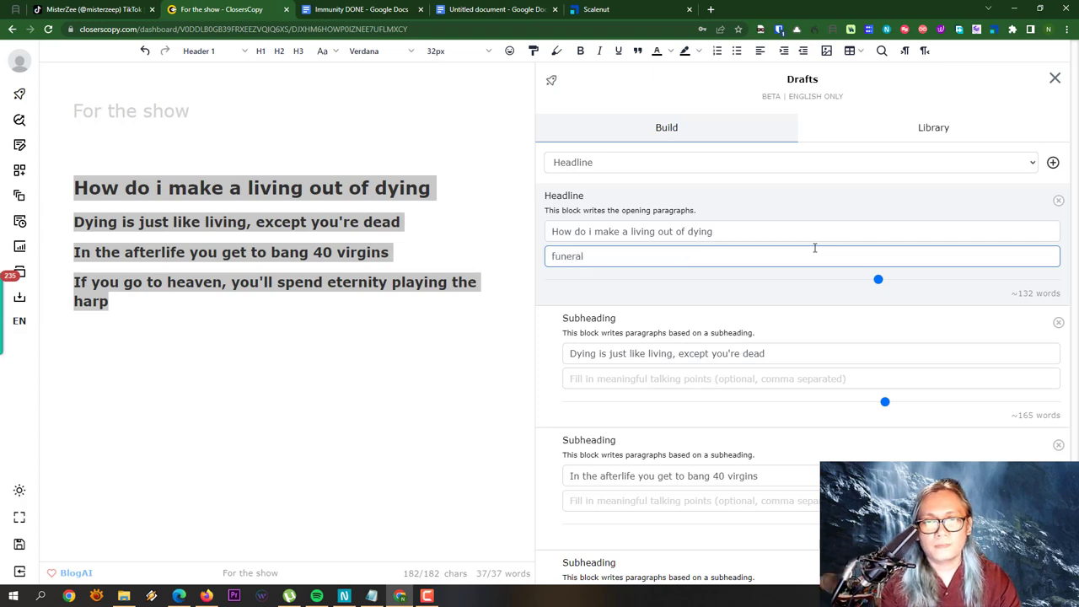
pyautogui.write(' se')
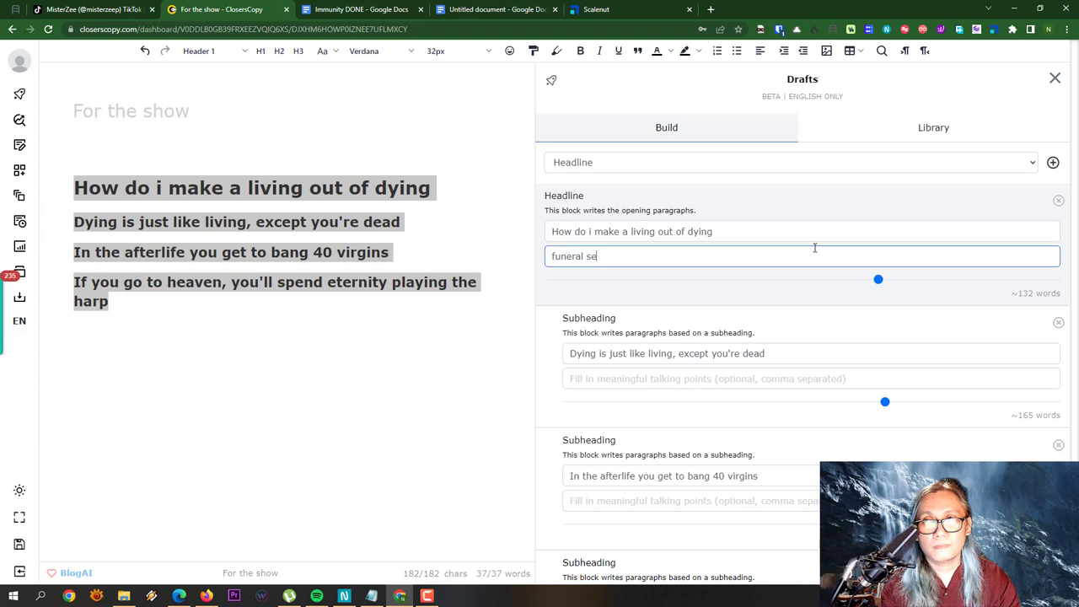
pyautogui.write('rvice')
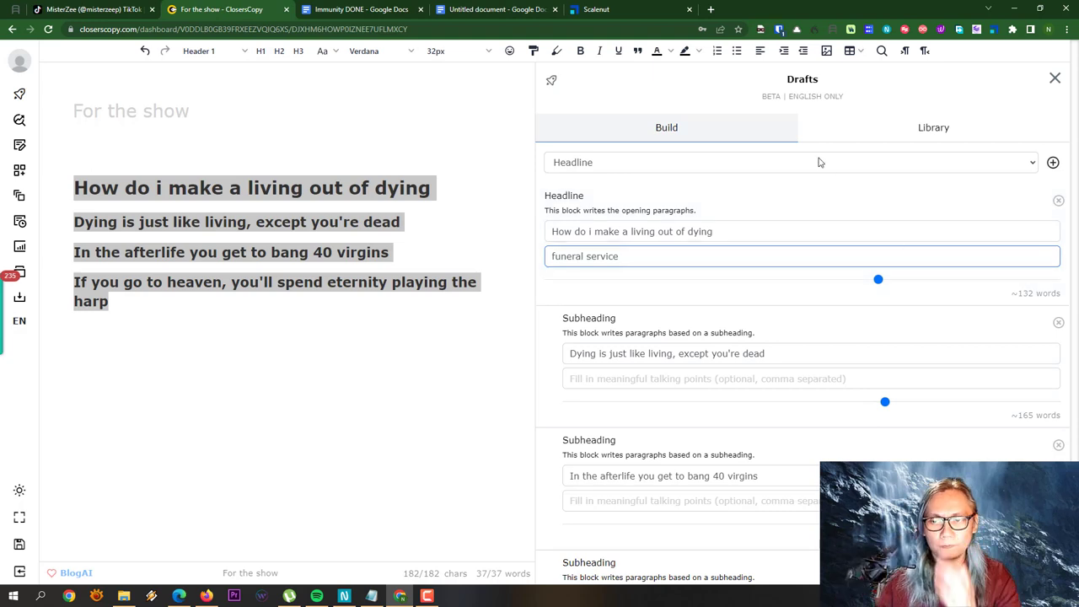
# Remove the empty subheading block from the draft outline and schedule the draft.
pyautogui.scroll(-4, 976, 376)
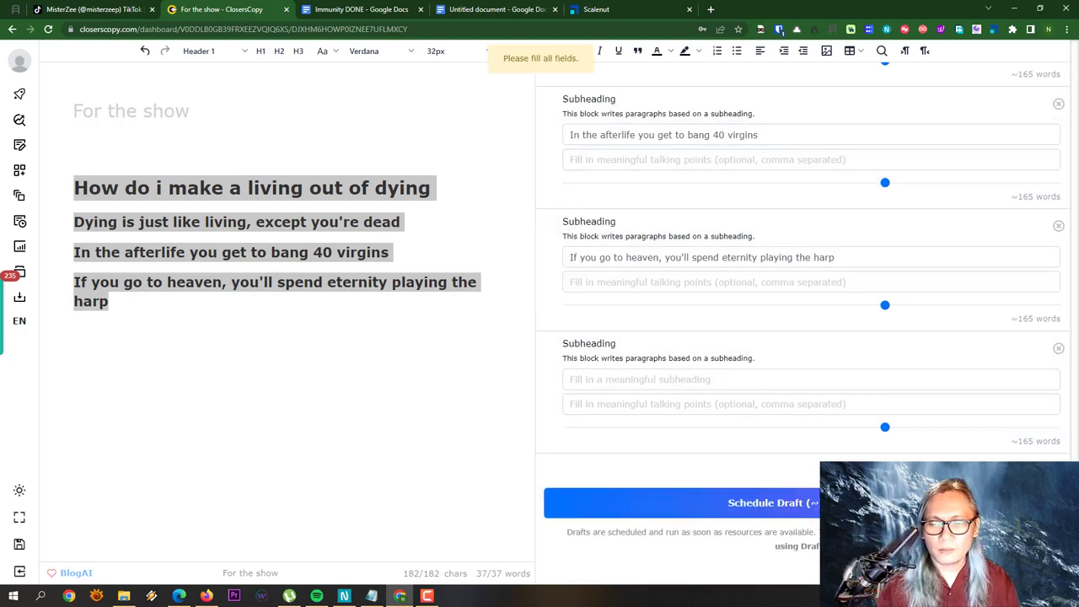
pyautogui.scroll(5, 791, 408)
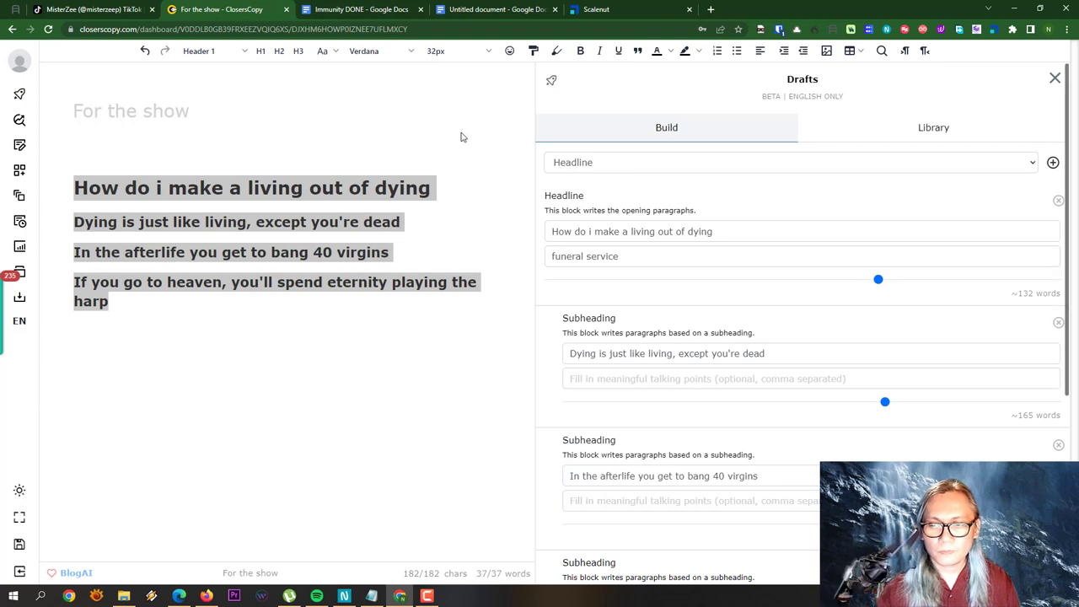
pyautogui.scroll(-4, 845, 260)
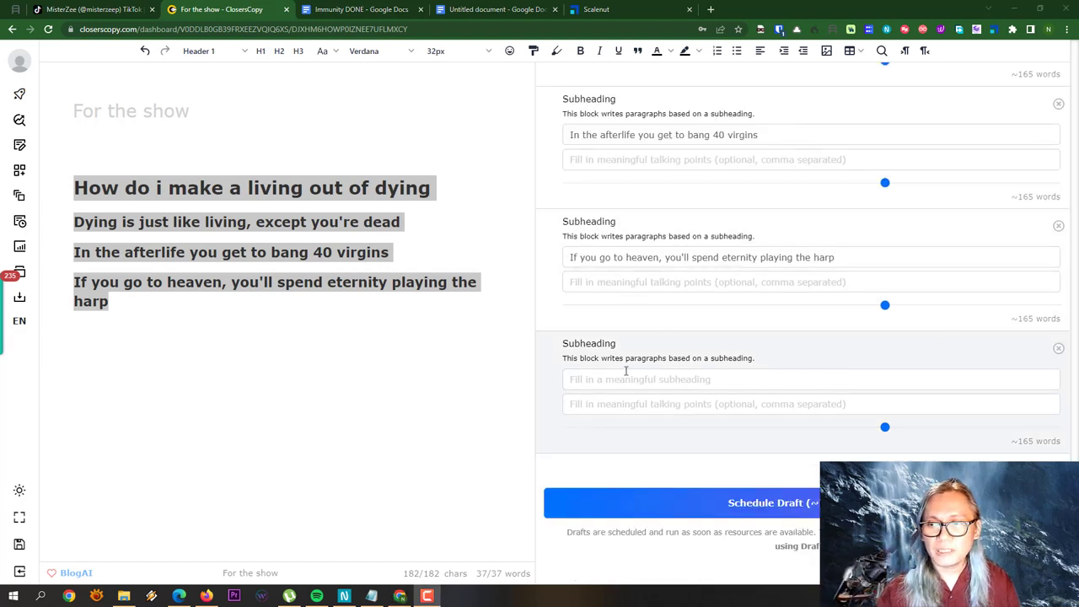
pyautogui.click(1059, 349)
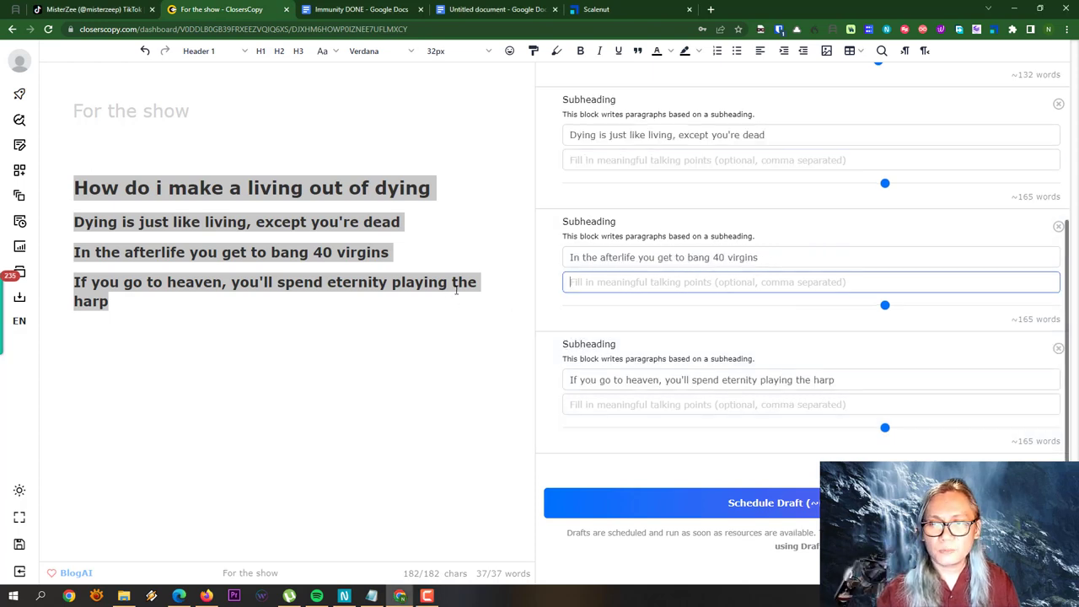
pyautogui.click(815, 506)
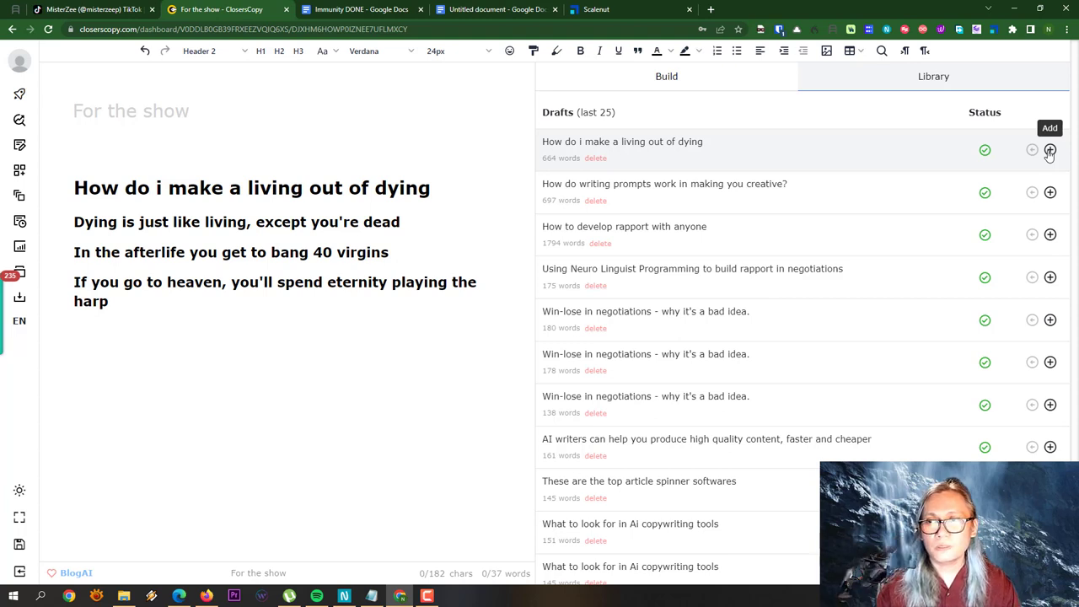
# Insert the generated "How do i make a living out of dying" draft from the draft library below the heading lines.
pyautogui.click(1050, 150)
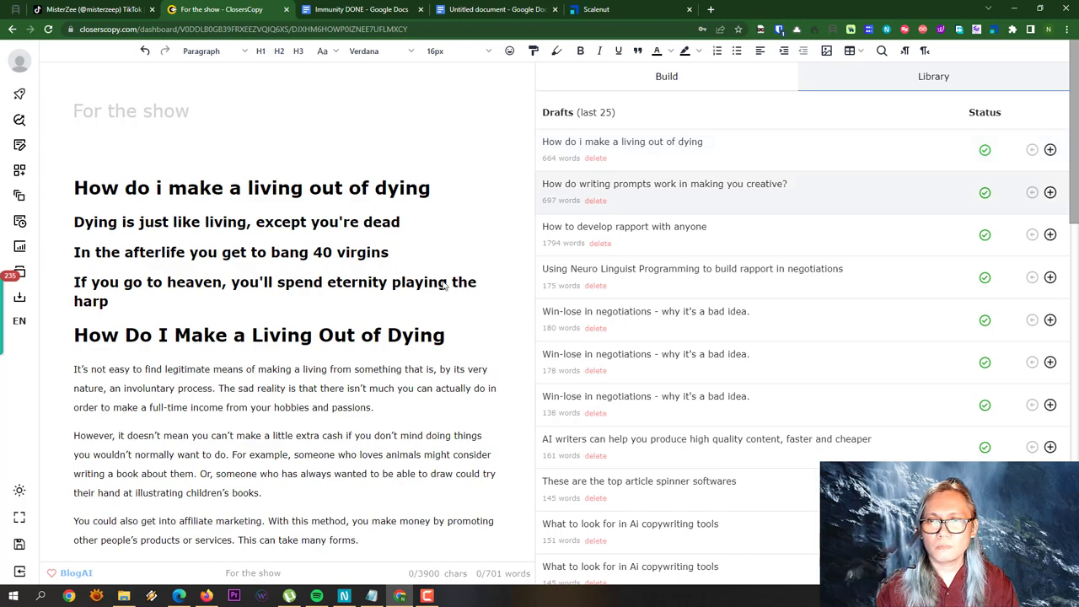
pyautogui.scroll(-4, 445, 285)
pyautogui.scroll(2, 355, 389)
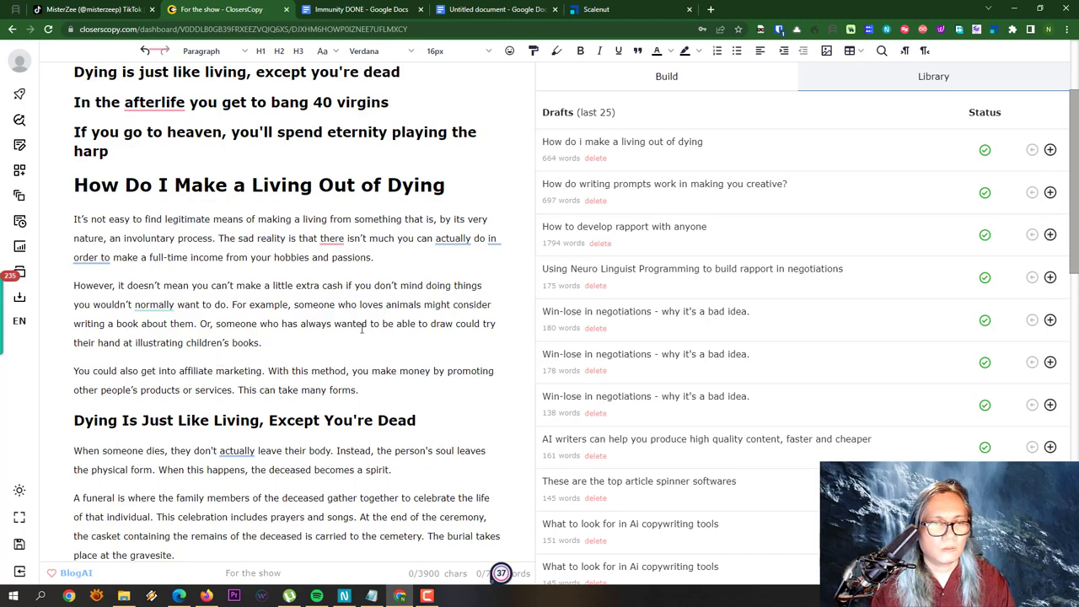
pyautogui.scroll(-2, 361, 329)
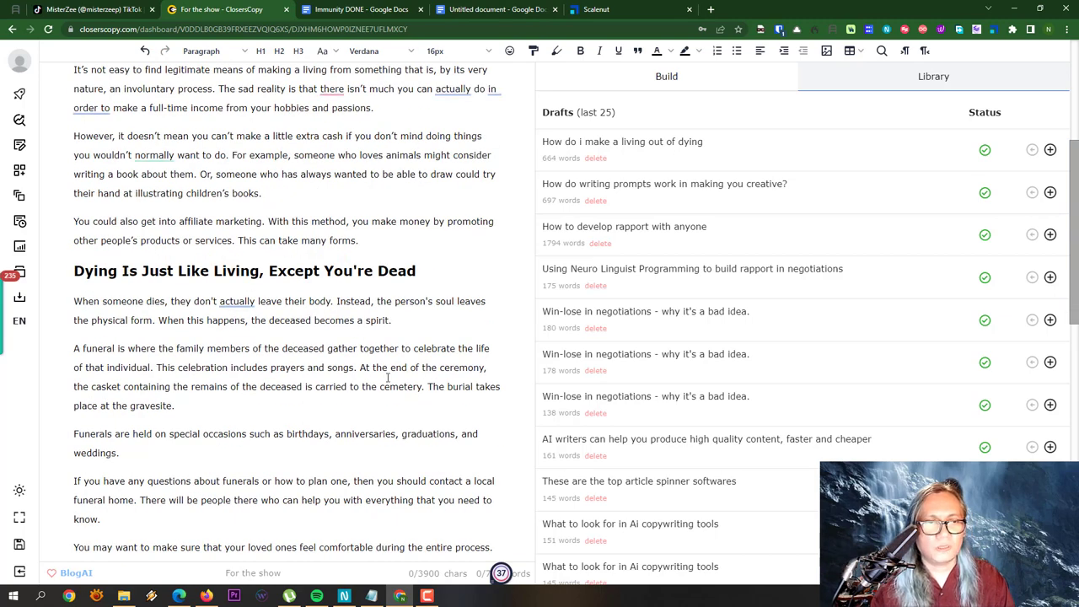
pyautogui.scroll(4, 373, 312)
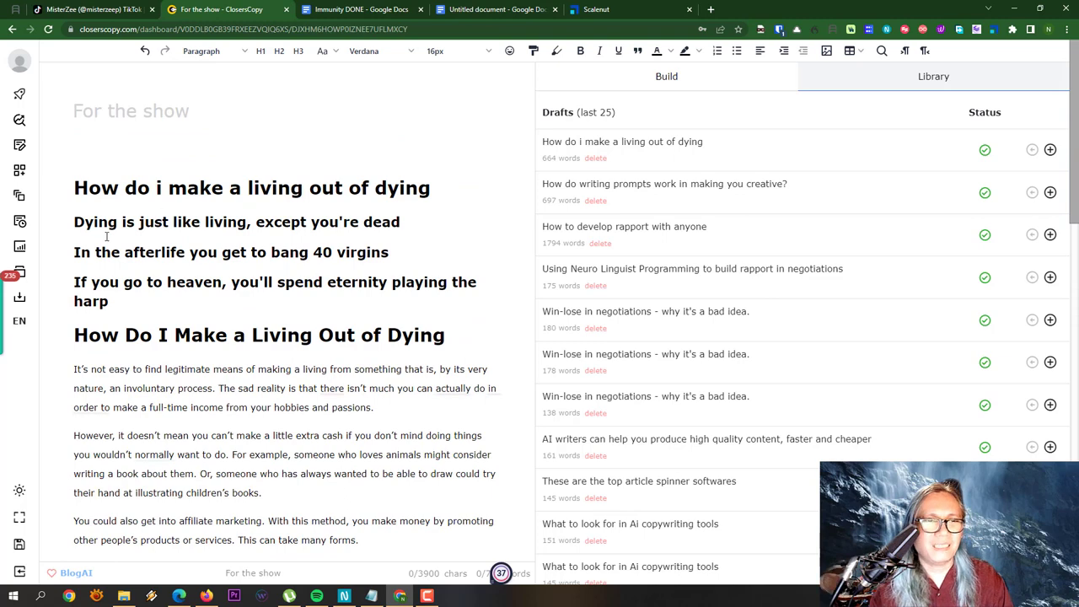
pyautogui.moveTo(84, 221); pyautogui.dragTo(167, 309)
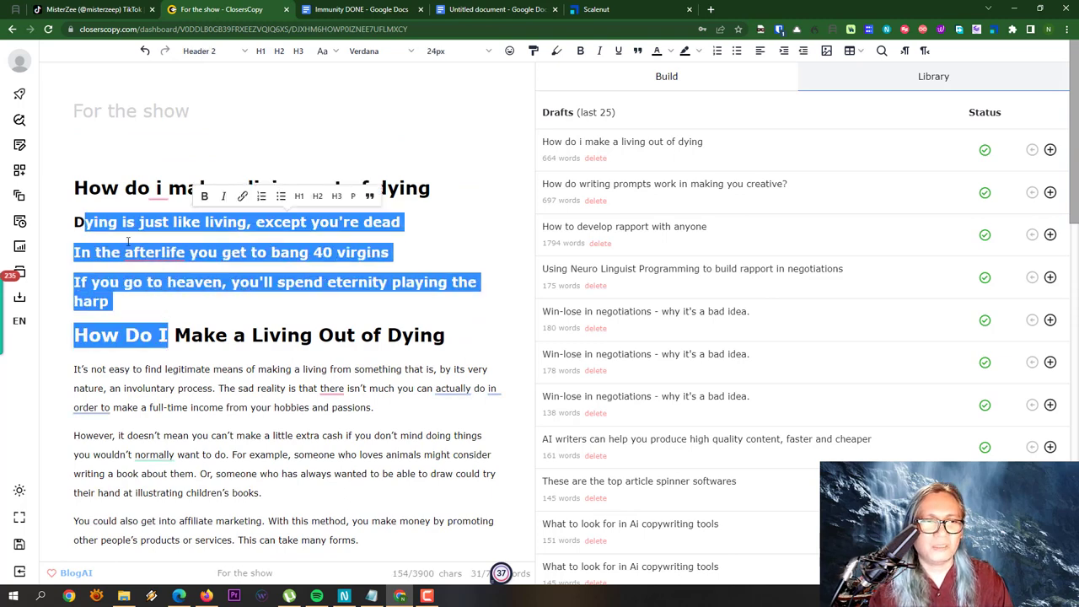
pyautogui.click(127, 239)
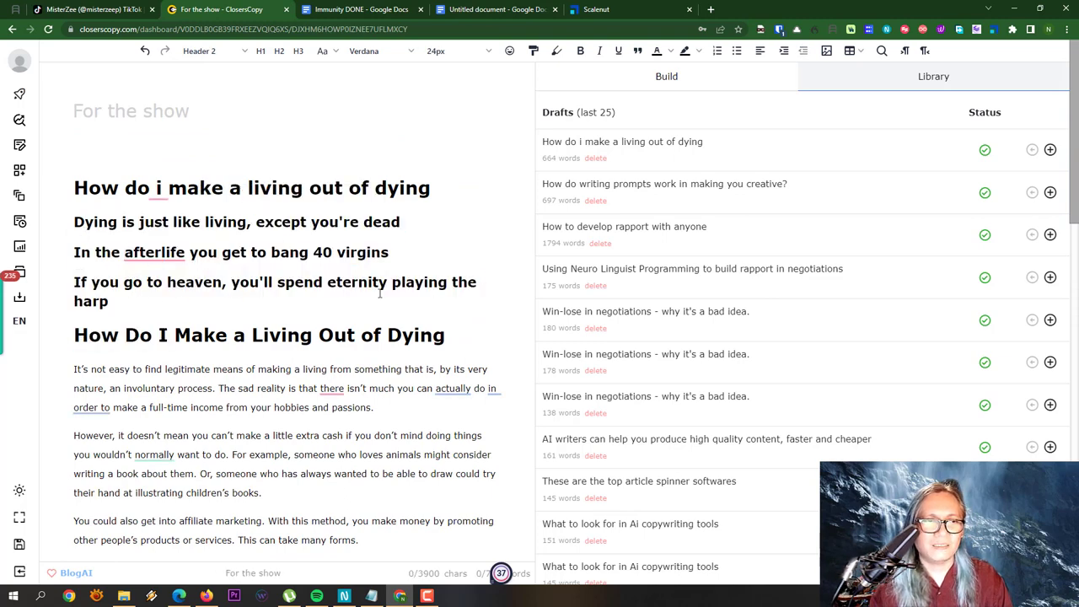
# Read through the inserted article, highlighting the funeral paragraphs under "Dying Is Just Like Living, Except You're Dead".
pyautogui.scroll(-4, 178, 302)
pyautogui.scroll(-2, 369, 285)
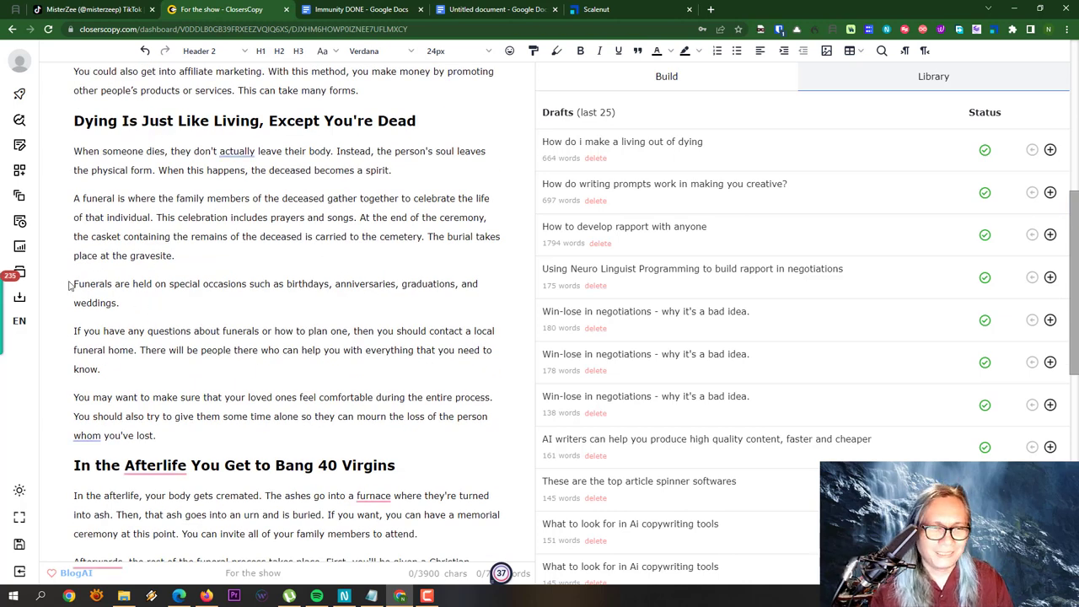
pyautogui.doubleClick(78, 284)
pyautogui.tripleClick(135, 309)
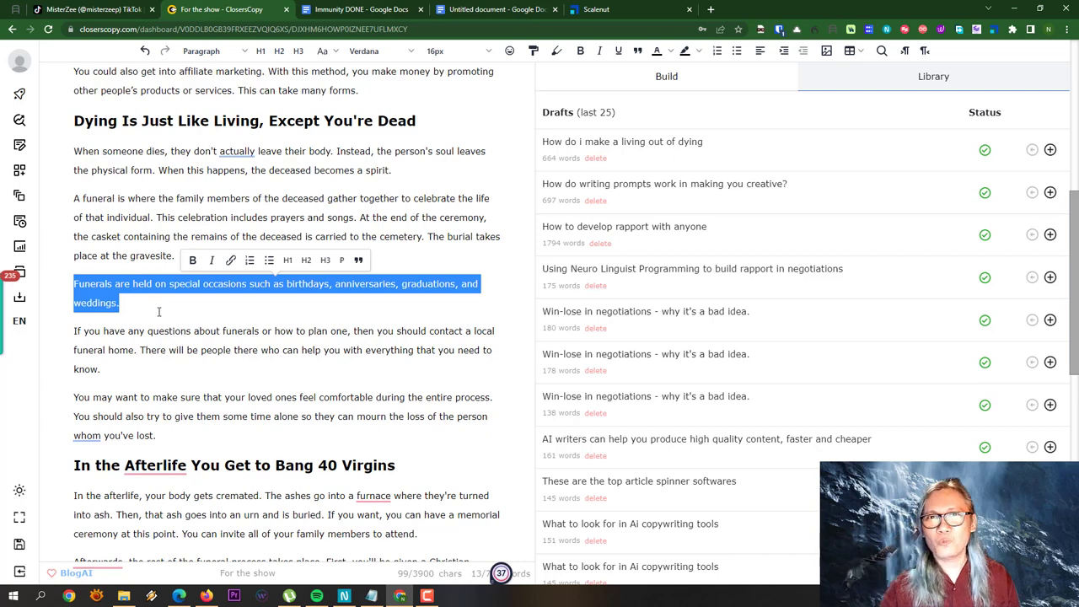
pyautogui.click(157, 312)
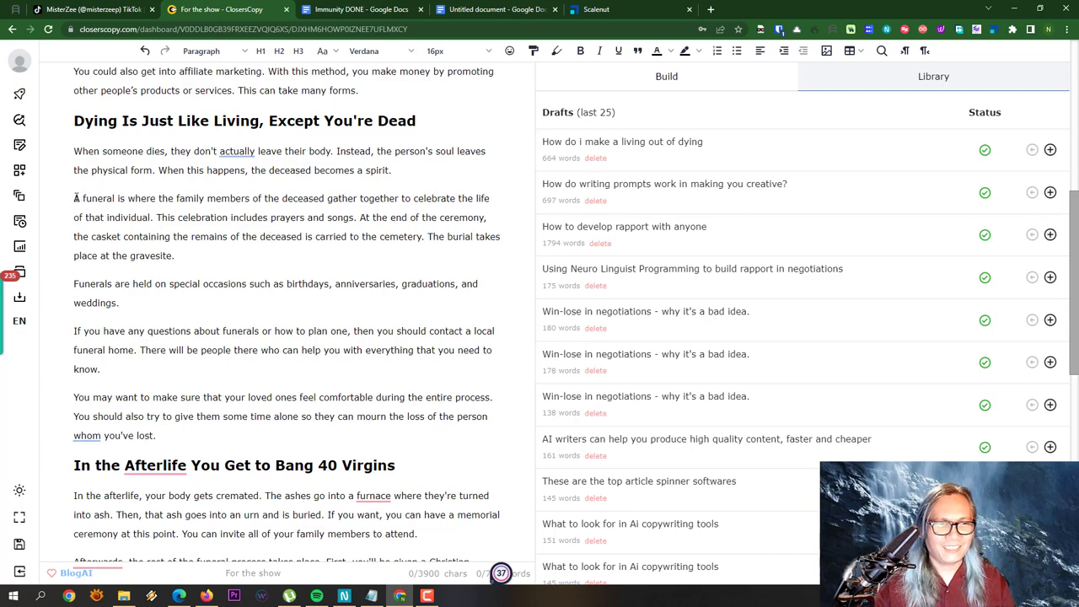
pyautogui.moveTo(74, 199); pyautogui.dragTo(207, 257)
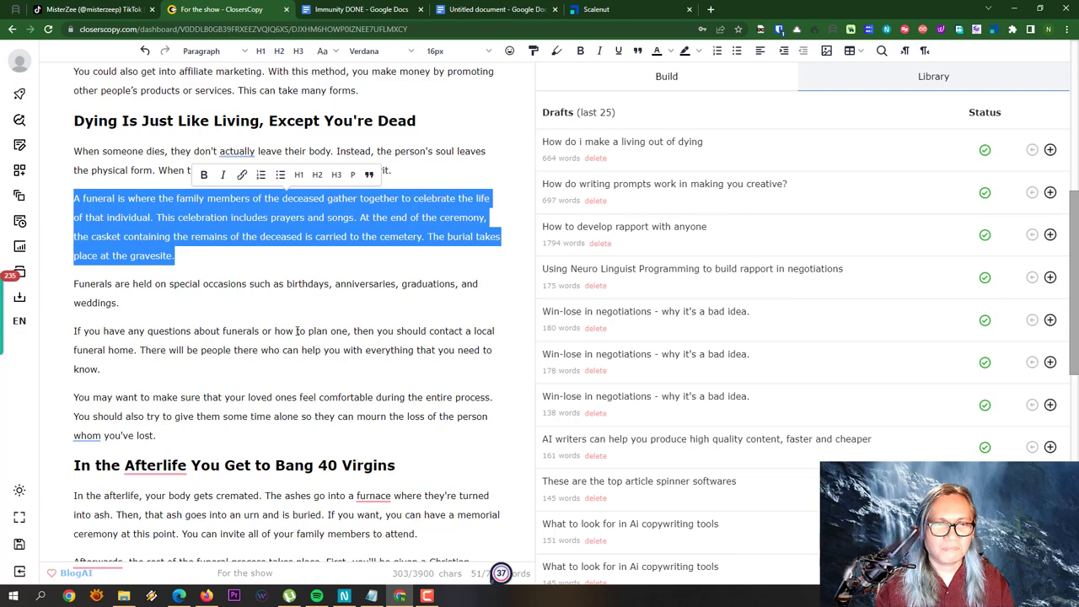
pyautogui.scroll(-3, 297, 330)
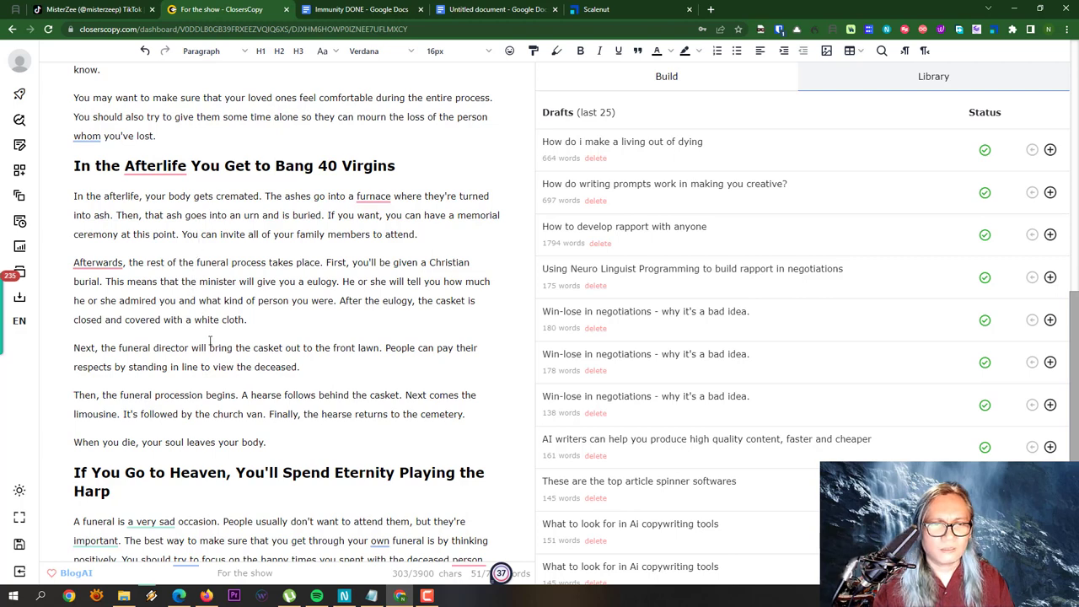
pyautogui.scroll(-4, 213, 353)
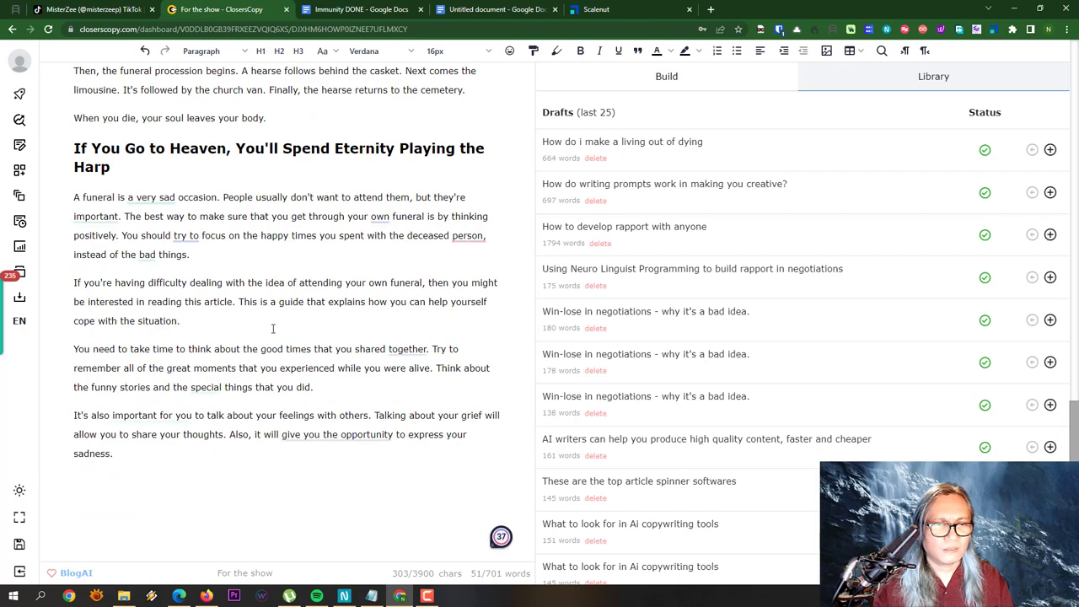
pyautogui.scroll(15, 402, 341)
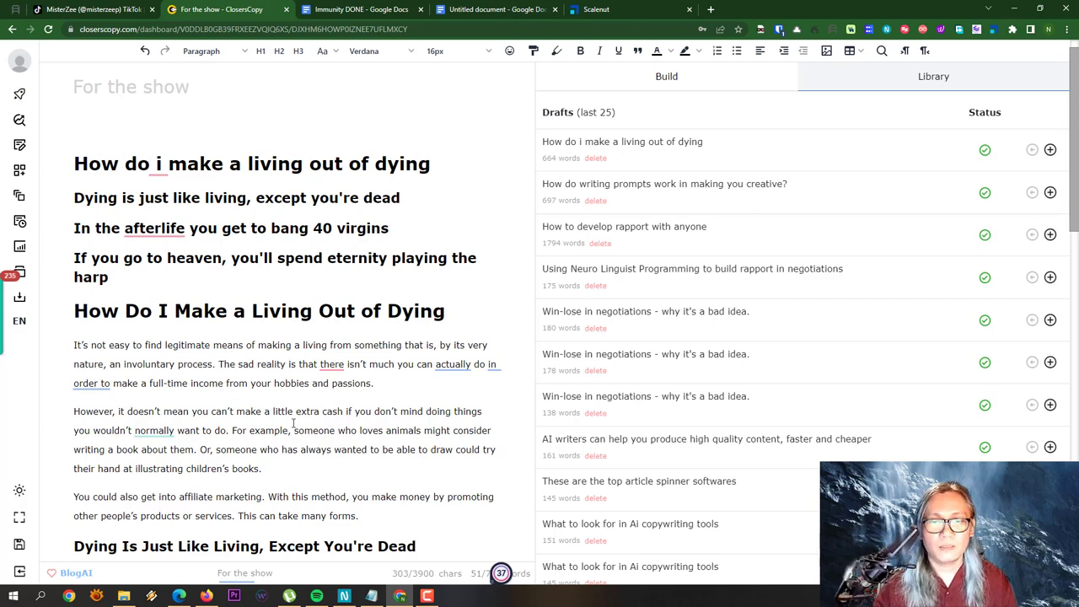
# Generate AI rewrites of all the paragraphs under "Dying Is Just Like Living, Except You're Dead".
pyautogui.moveTo(75, 346); pyautogui.dragTo(332, 477)
pyautogui.scroll(-5, 301, 364)
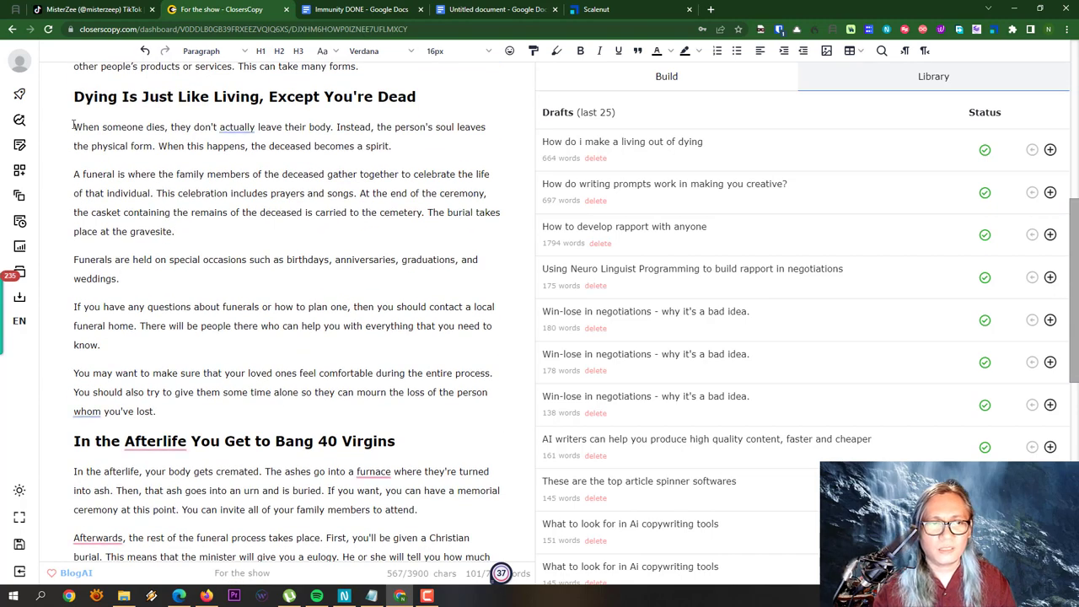
pyautogui.moveTo(75, 126); pyautogui.dragTo(239, 410)
pyautogui.rightClick(249, 214)
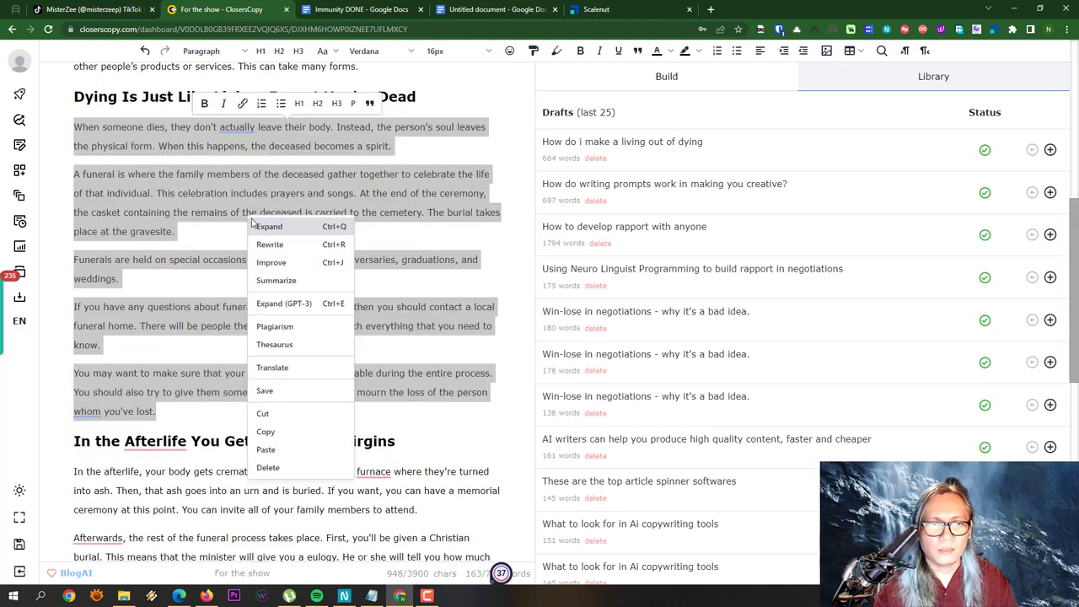
pyautogui.click(270, 244)
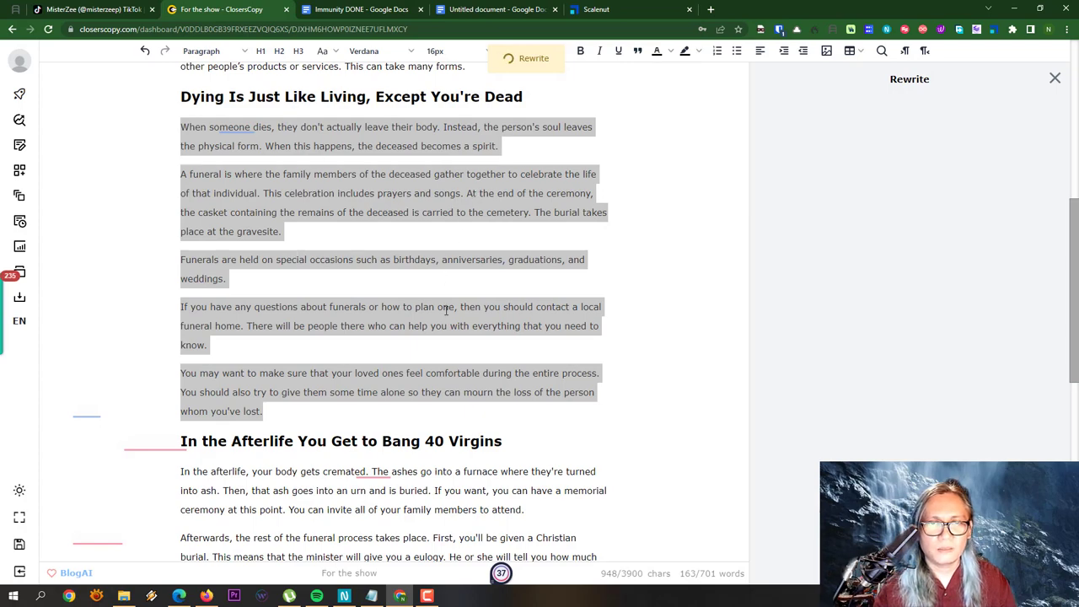
pyautogui.scroll(-2, 666, 288)
pyautogui.scroll(-5, 666, 288)
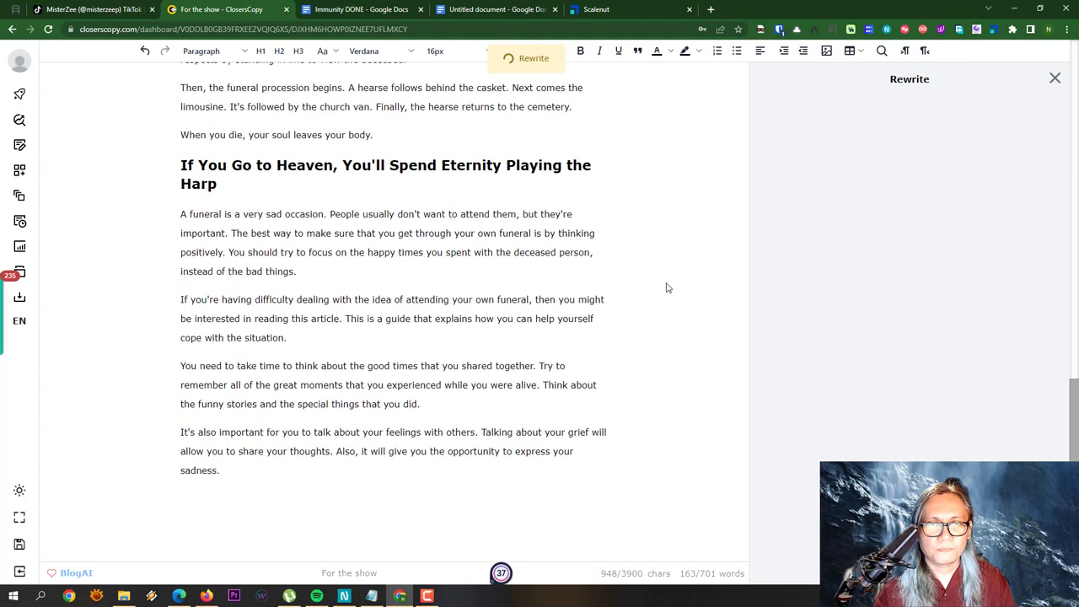
pyautogui.scroll(7, 666, 289)
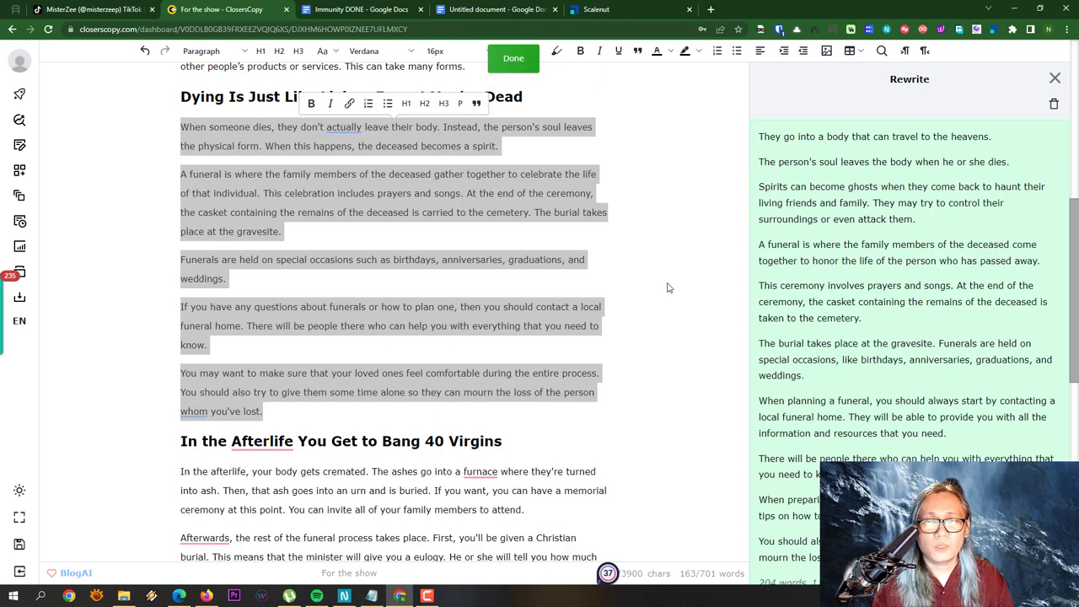
# Compare the generated rewrite versions and their similarity scores with the original paragraphs.
pyautogui.scroll(-10, 972, 224)
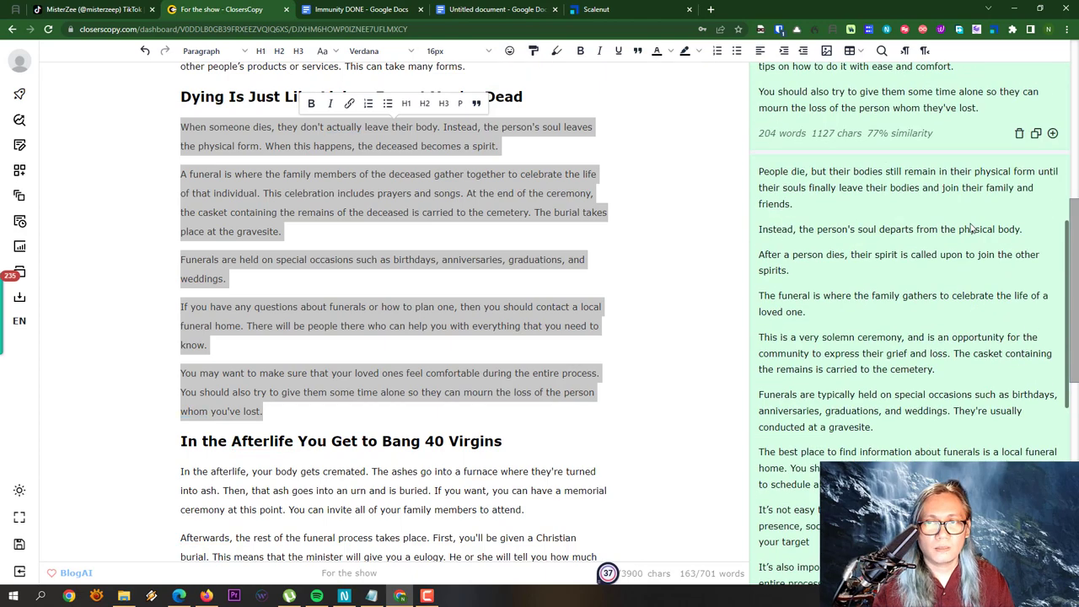
pyautogui.scroll(-3, 972, 224)
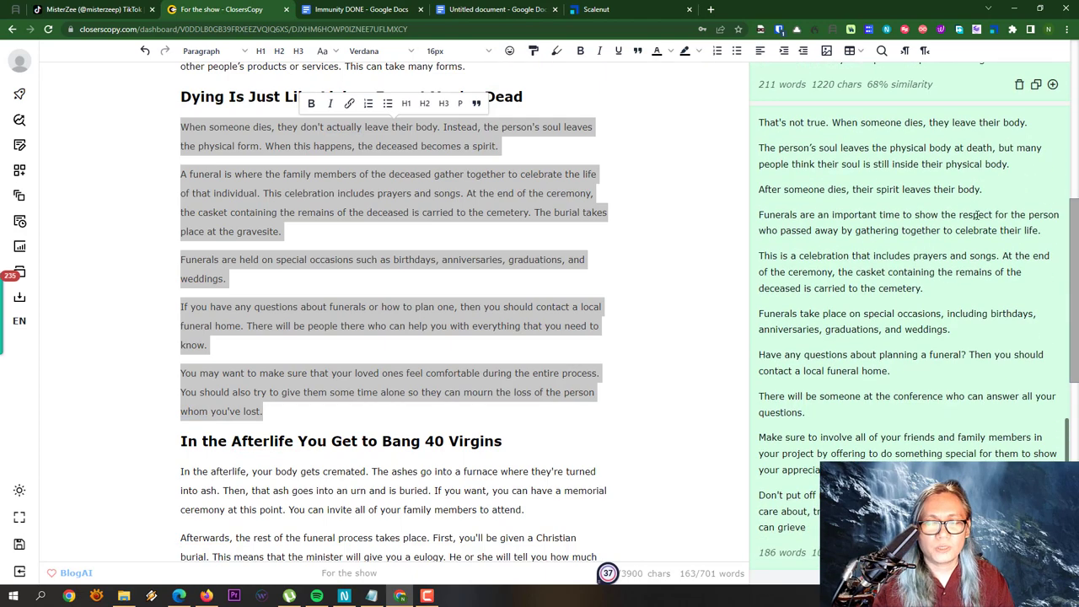
pyautogui.scroll(-5, 906, 236)
pyautogui.scroll(3, 907, 236)
pyautogui.scroll(-10, 906, 236)
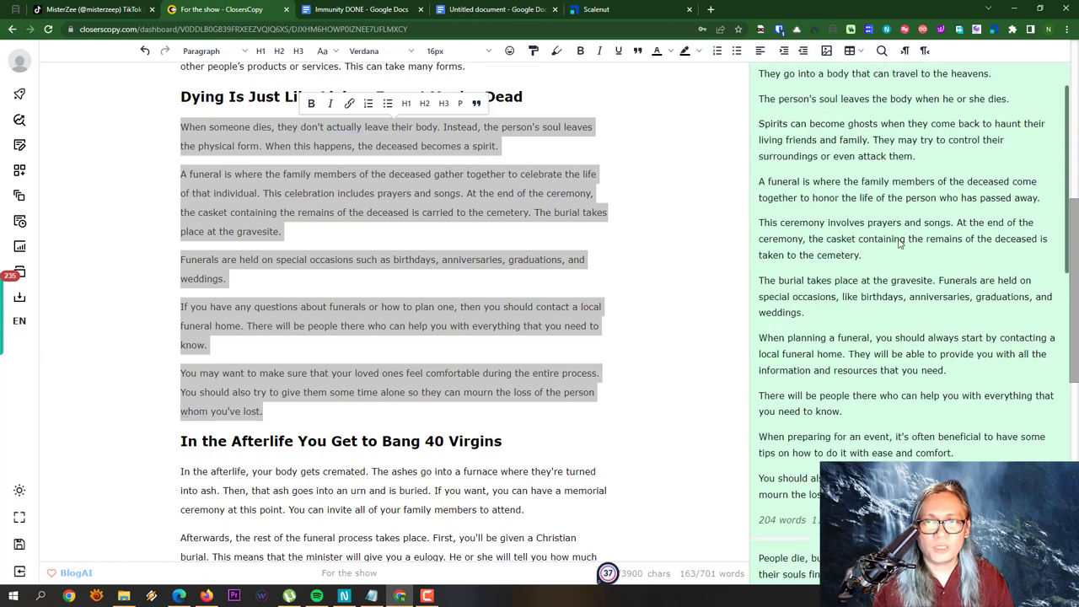
pyautogui.scroll(-5, 525, 342)
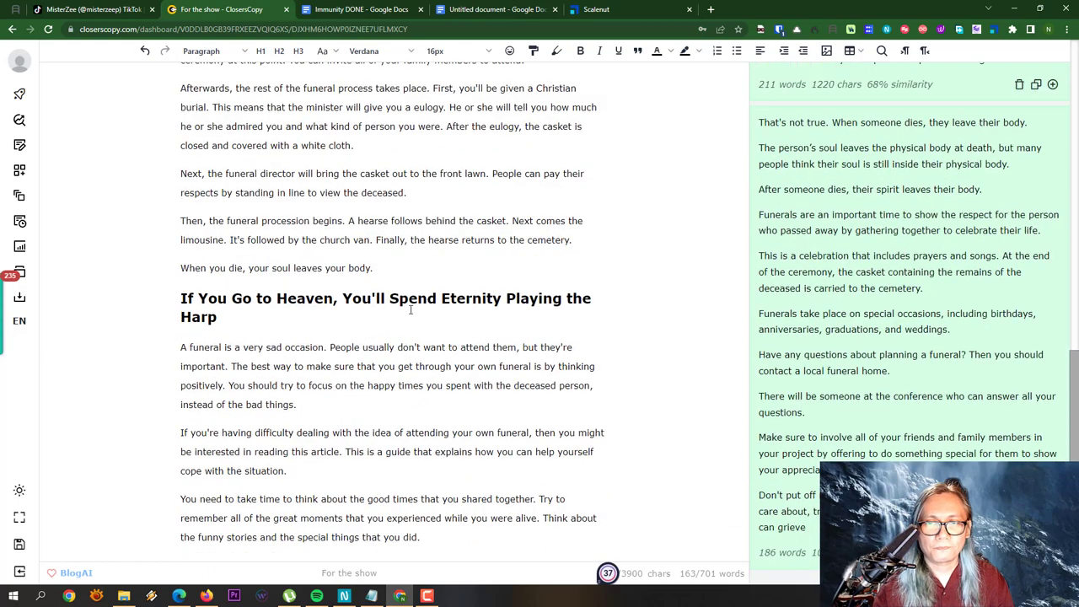
# Try to rewrite everything from the "In the Afterlife You Get to Bang 40 Virgins" heading to the article's end.
pyautogui.scroll(5, 410, 309)
pyautogui.scroll(-2, 349, 312)
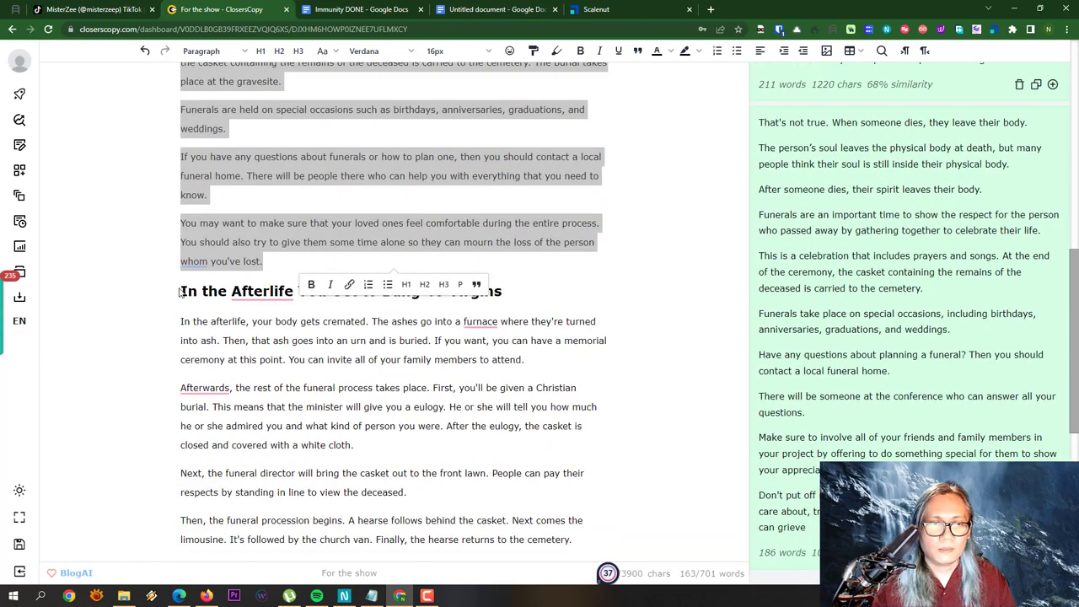
pyautogui.click(180, 291)
pyautogui.moveTo(180, 291); pyautogui.dragTo(253, 539)
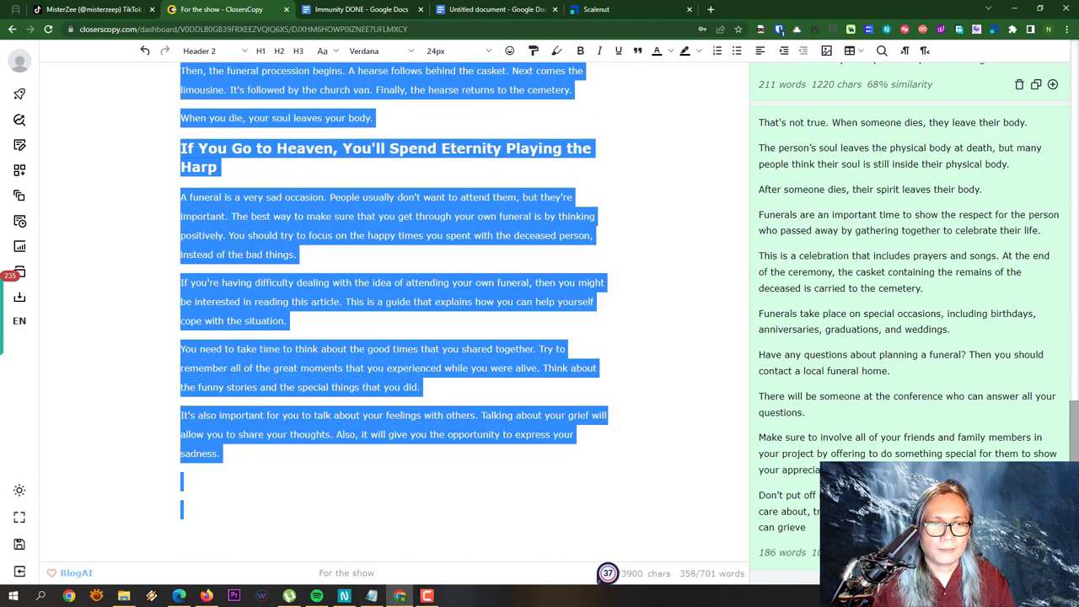
pyautogui.rightClick(274, 303)
pyautogui.click(311, 335)
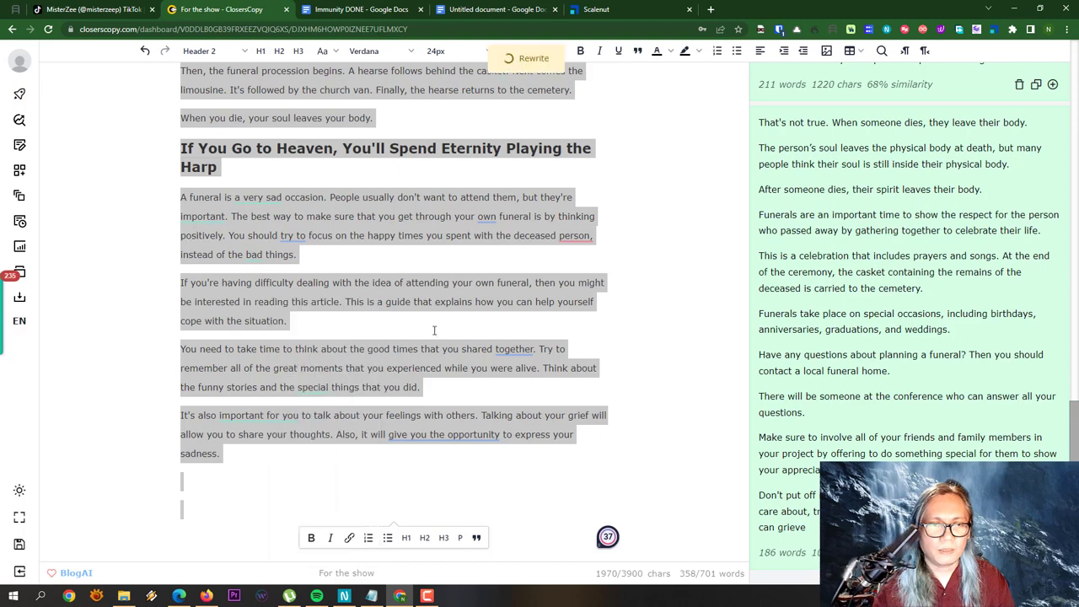
pyautogui.scroll(3, 480, 331)
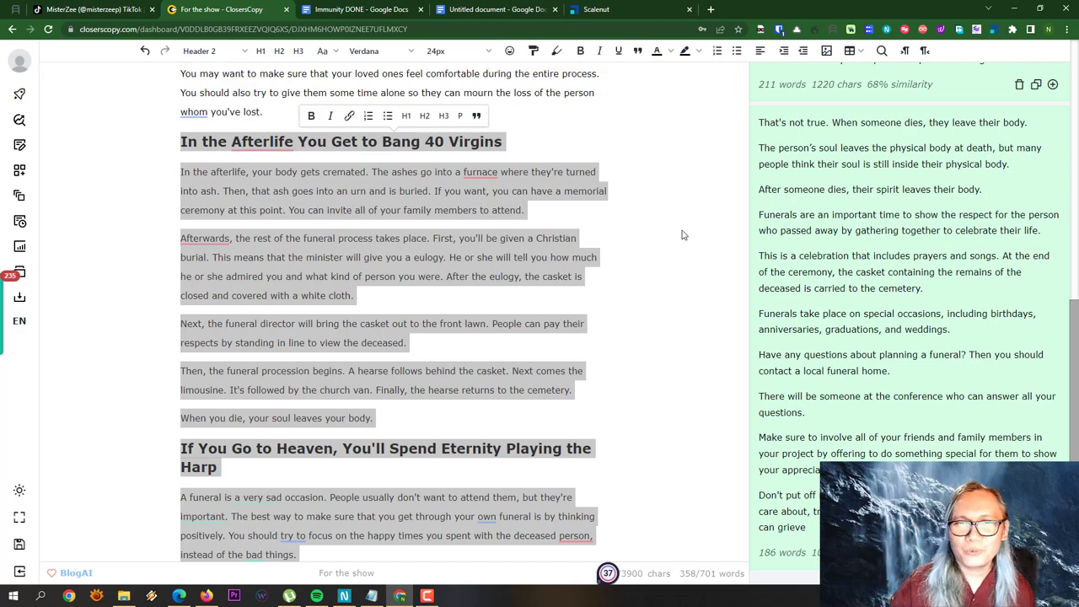
pyautogui.click(666, 277)
# Check the AI editing options for the paragraphs under "Dying Is Just Like Living, Except You're Dead" and return to the first rewrite version.
pyautogui.scroll(5, 666, 277)
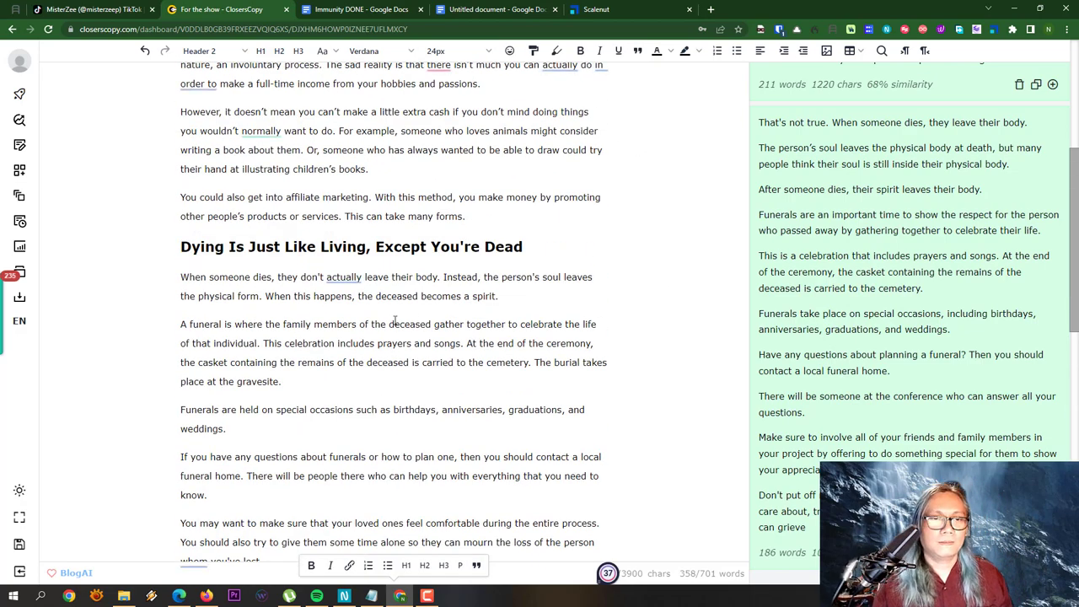
pyautogui.scroll(-2, 219, 304)
pyautogui.moveTo(181, 125); pyautogui.dragTo(448, 410)
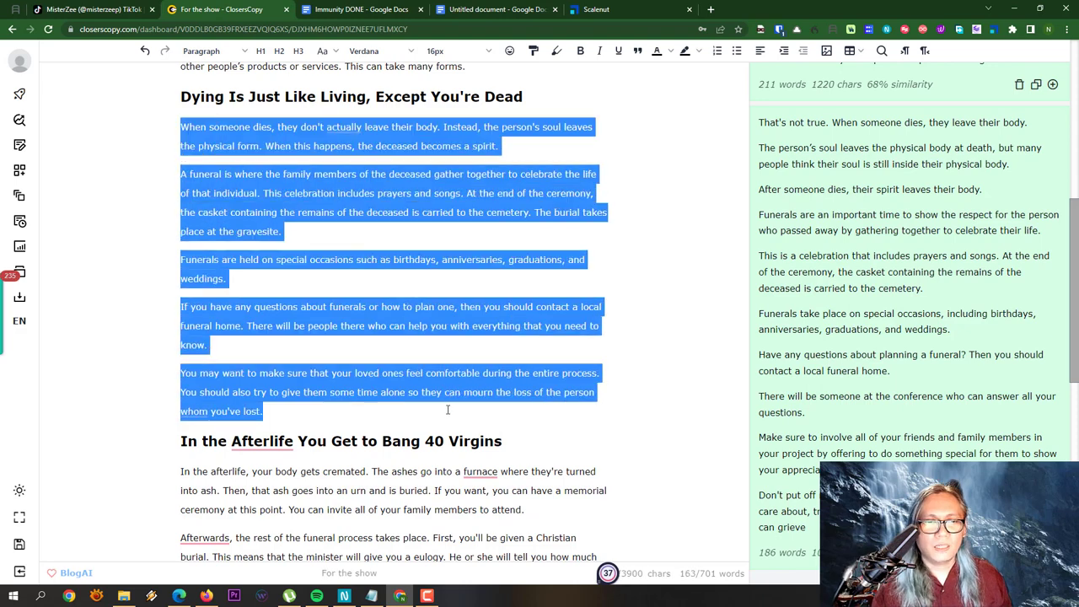
pyautogui.rightClick(386, 190)
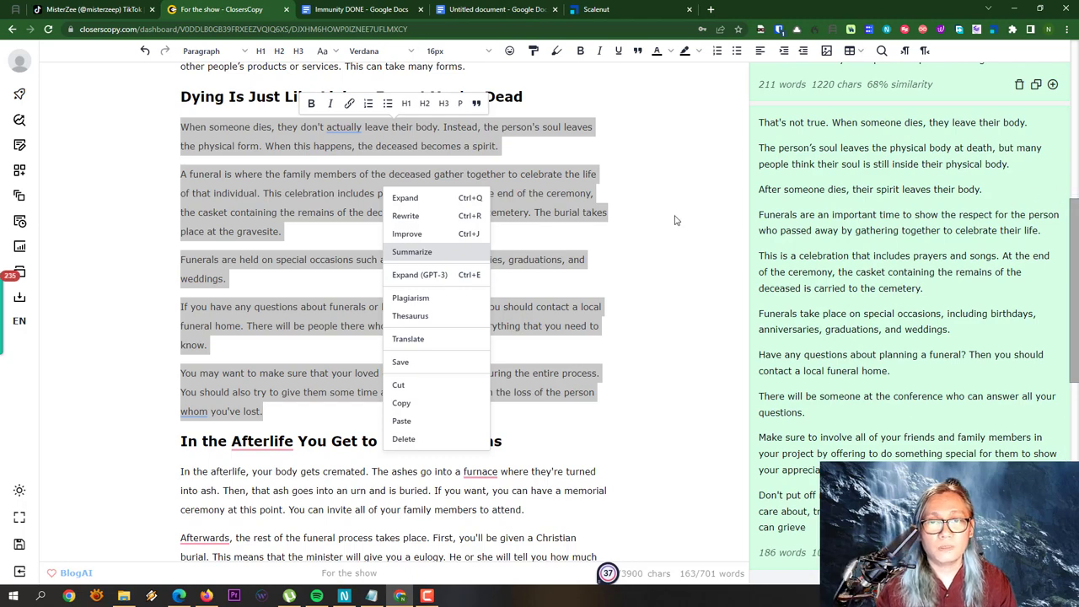
pyautogui.click(1063, 424)
pyautogui.moveTo(1063, 424); pyautogui.dragTo(1064, 51)
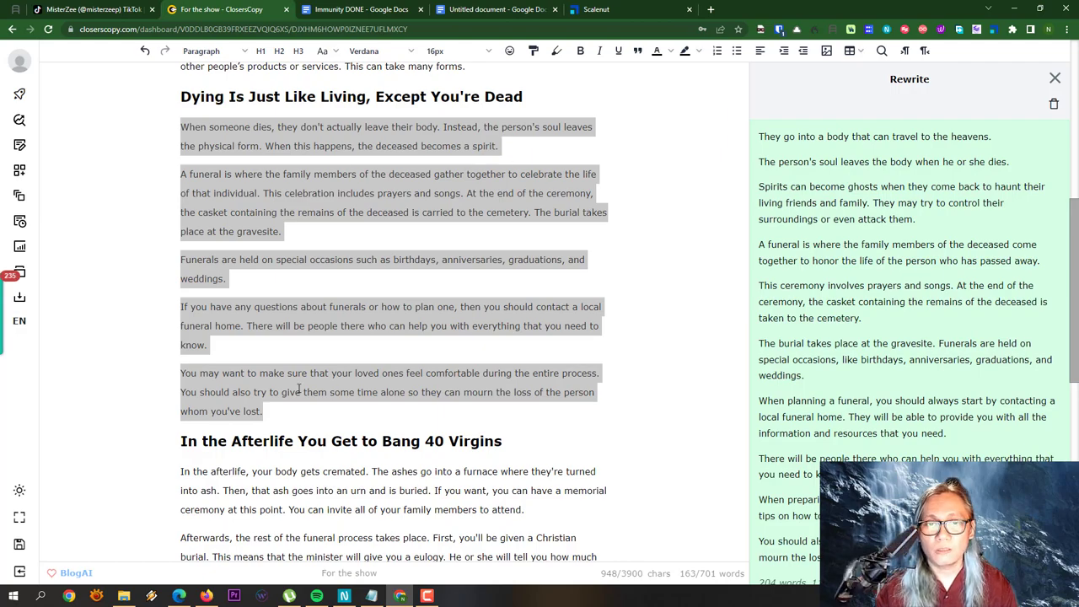
# Switch to the Creaitor.ai document in Firefox and look through its list of AI assistant templates.
pyautogui.scroll(-8, 298, 388)
pyautogui.scroll(14, 298, 390)
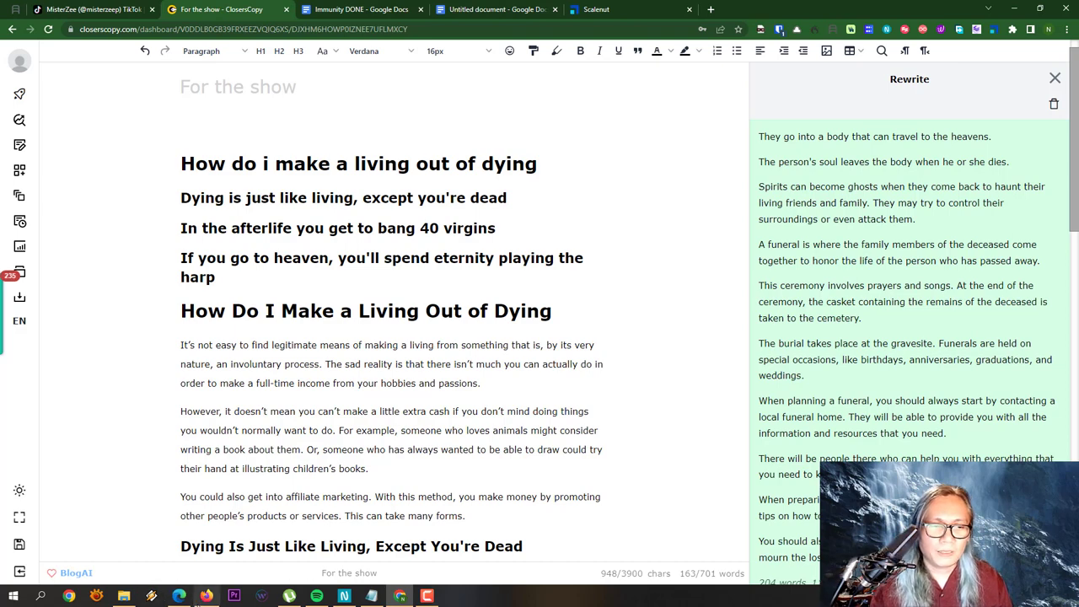
pyautogui.click(205, 596)
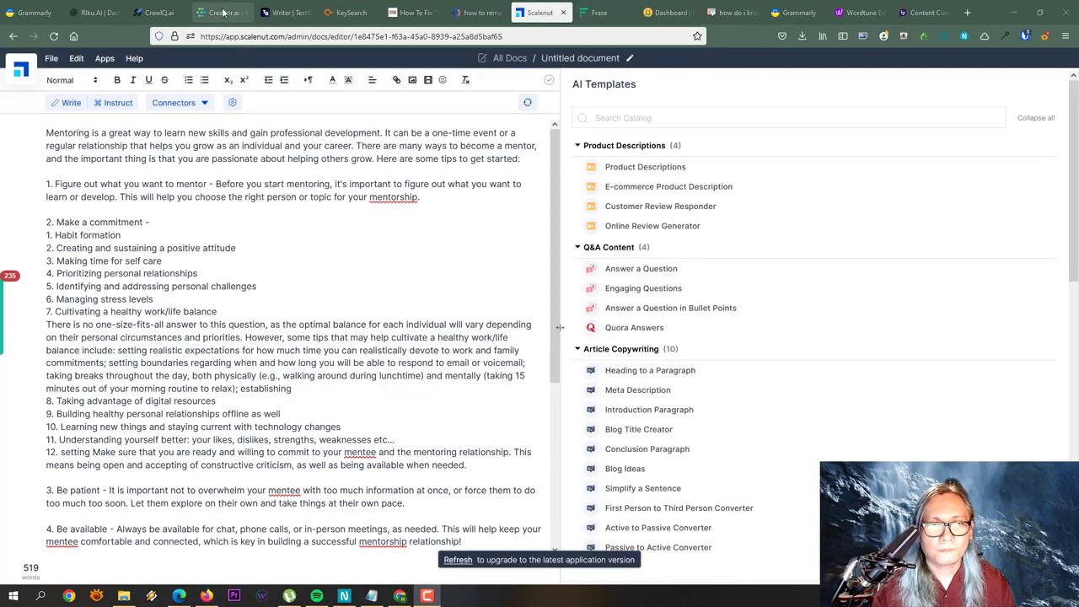
pyautogui.click(224, 12)
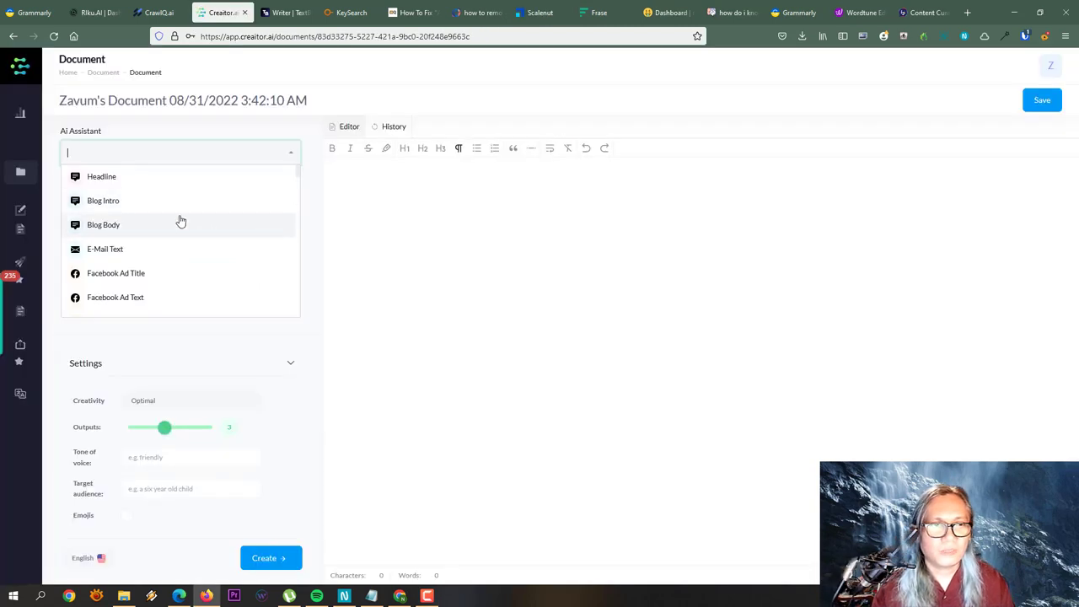
pyautogui.scroll(-2, 173, 272)
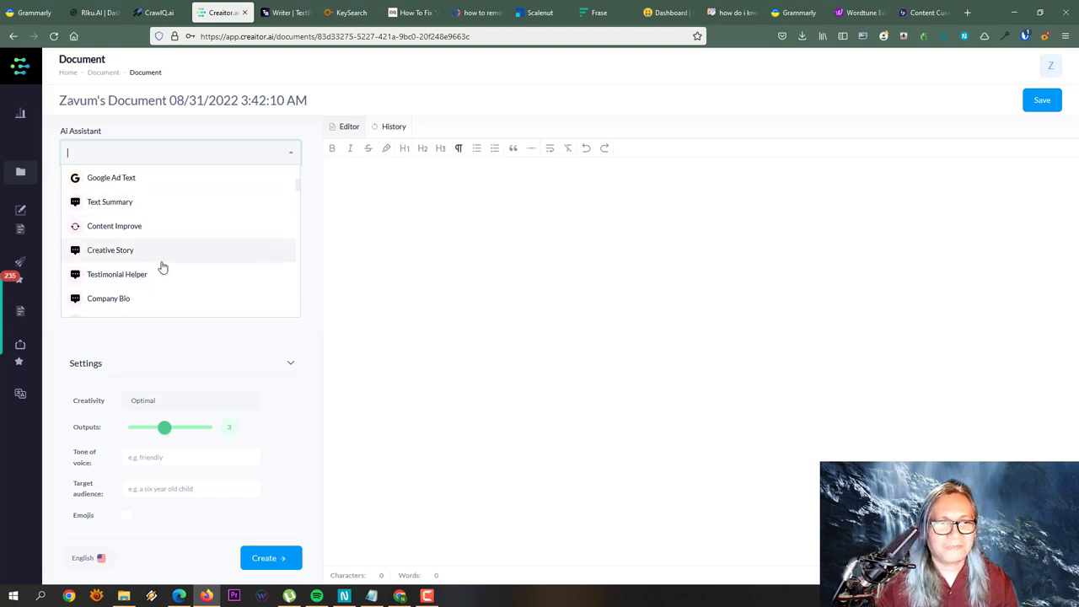
pyautogui.scroll(2, 150, 243)
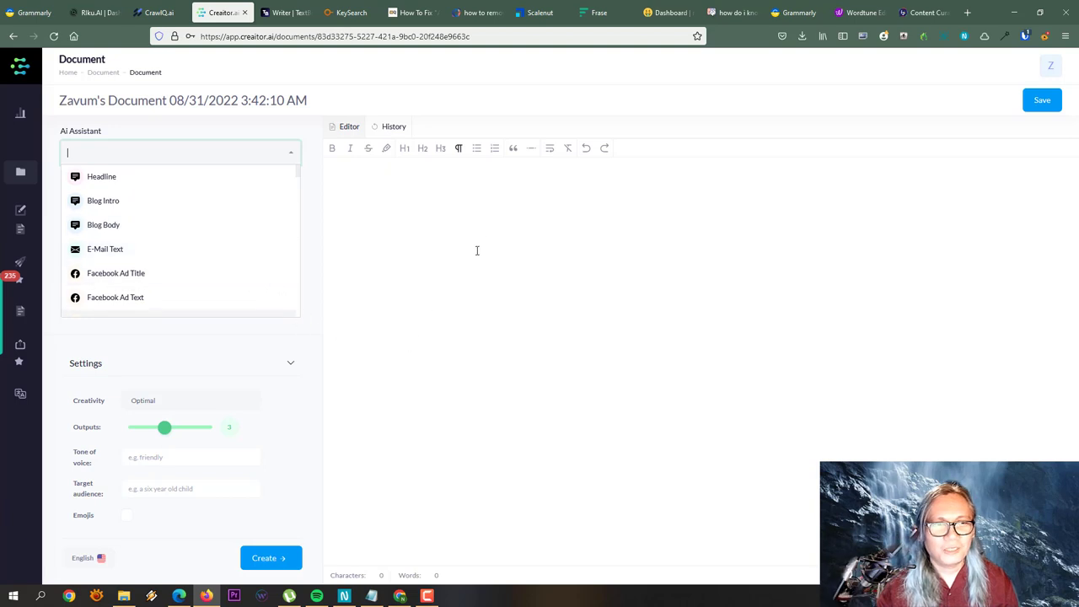
pyautogui.click(535, 183)
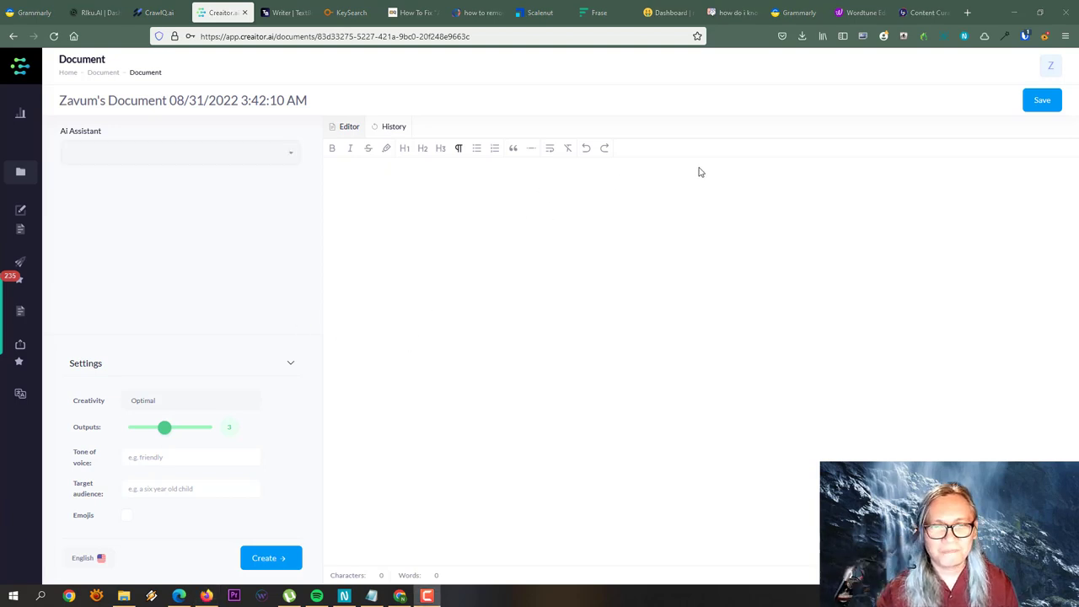
# Choose the Blog Intro assistant for the Creaitor.ai document and place the cursor in the empty editor.
pyautogui.click(251, 154)
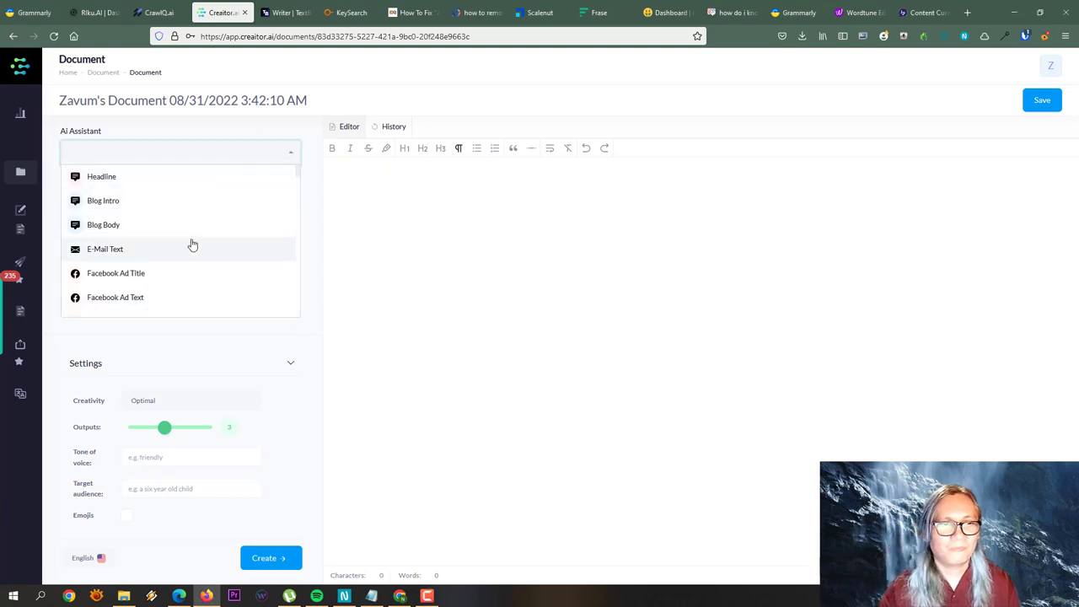
pyautogui.click(158, 204)
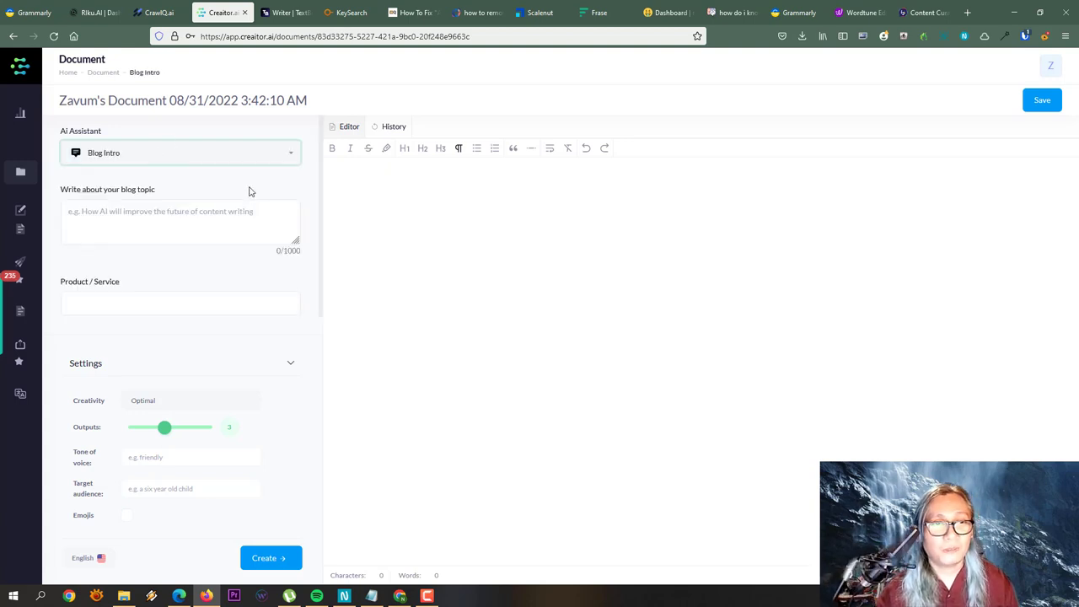
pyautogui.click(385, 299)
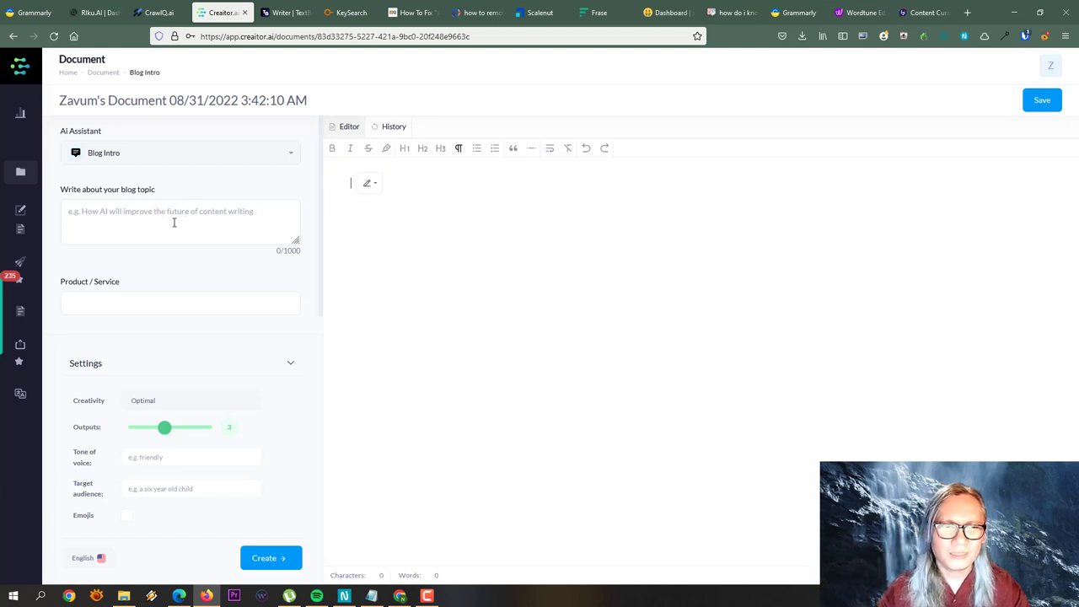
# Switch to TextBuilder and generate 2 Blog Post Intro Paragraph outputs for "how to make posts that go viral on social media".
pyautogui.click(288, 15)
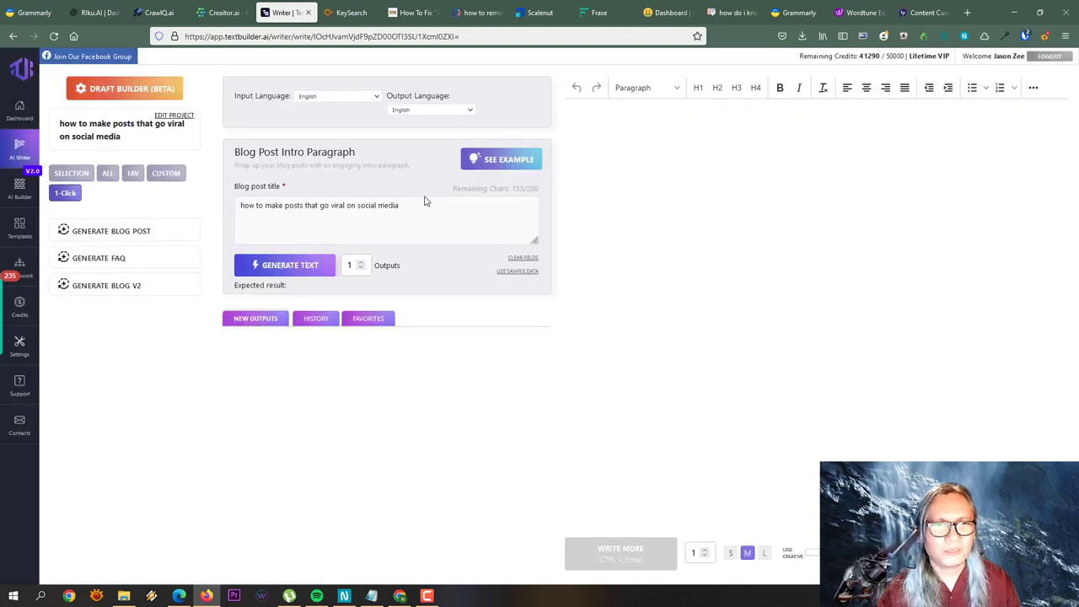
pyautogui.click(345, 208)
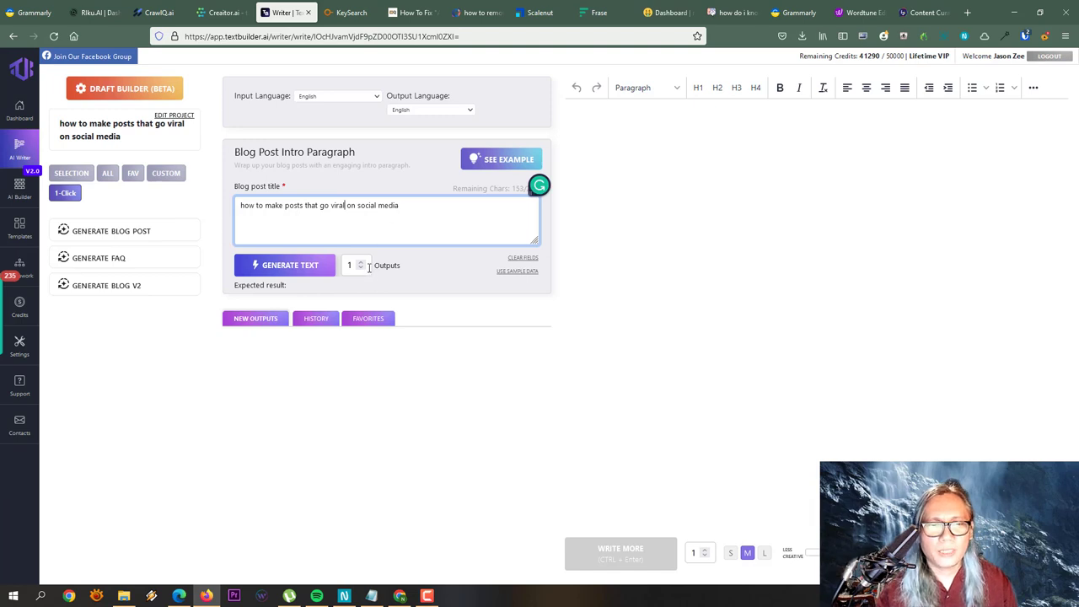
pyautogui.click(360, 262)
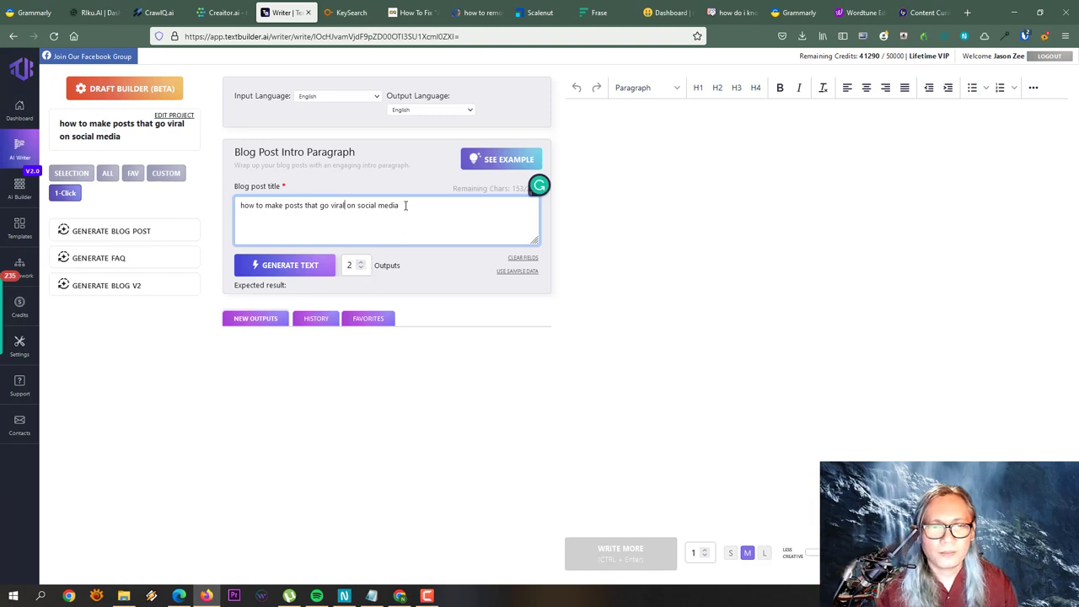
pyautogui.click(287, 268)
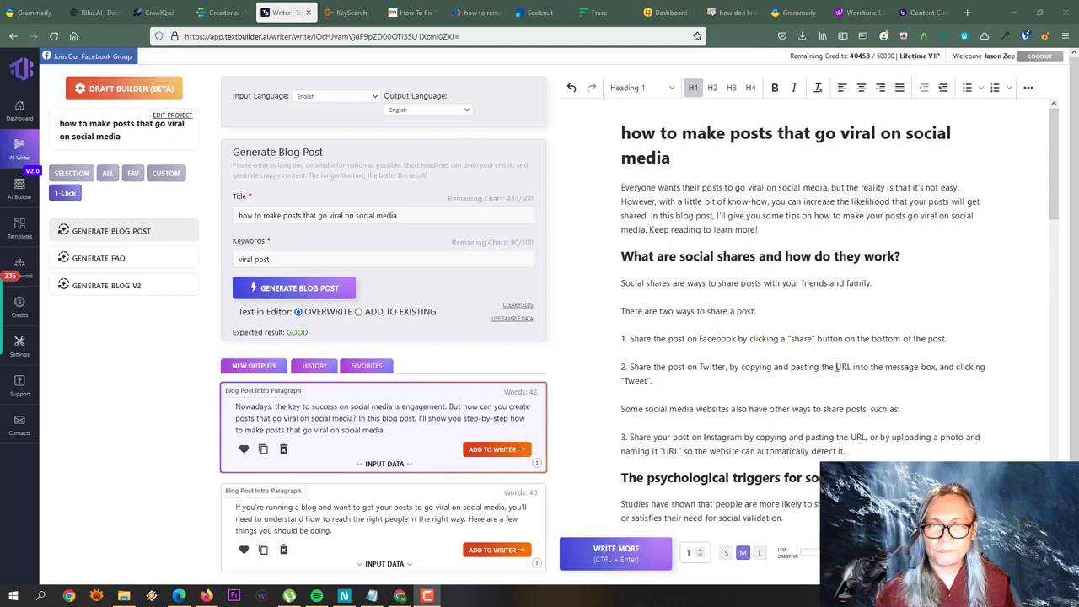
# Skim the generated blog post on viral social media posts down to its last tips and return to its title.
pyautogui.moveTo(1058, 211); pyautogui.dragTo(1069, 462)
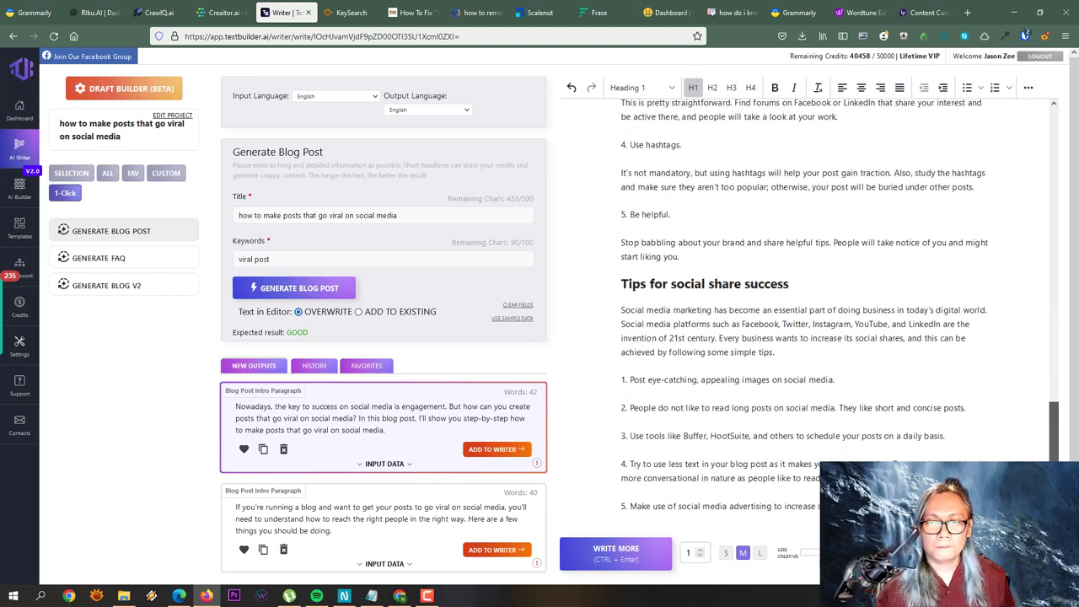
pyautogui.moveTo(1076, 451); pyautogui.dragTo(1036, 174)
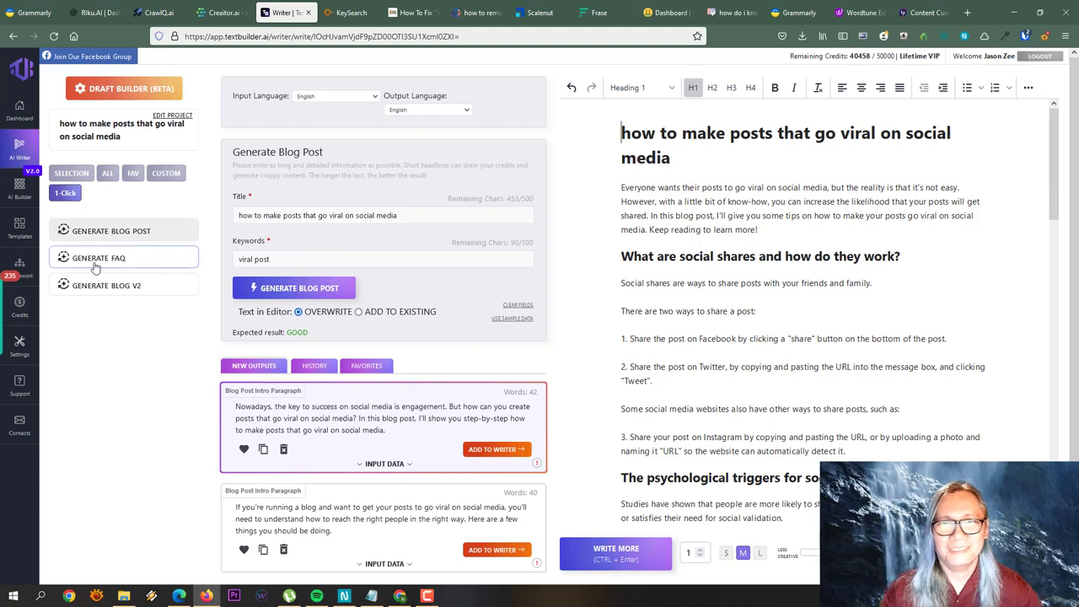
# Browse TextBuilder's catalogue of content templates down to its end.
pyautogui.click(14, 237)
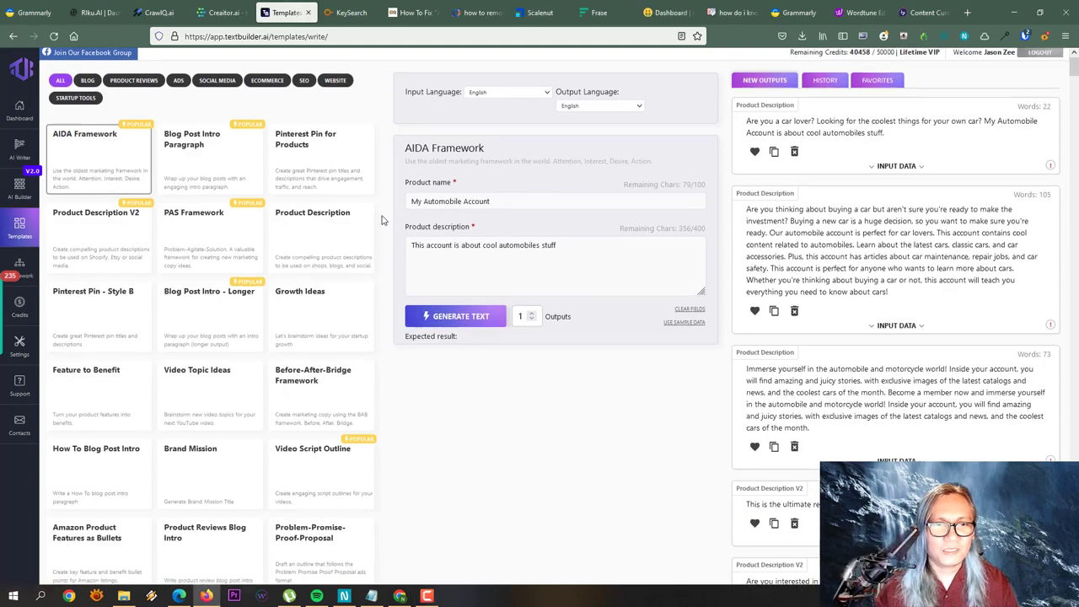
pyautogui.scroll(-3, 381, 221)
pyautogui.scroll(-6, 381, 224)
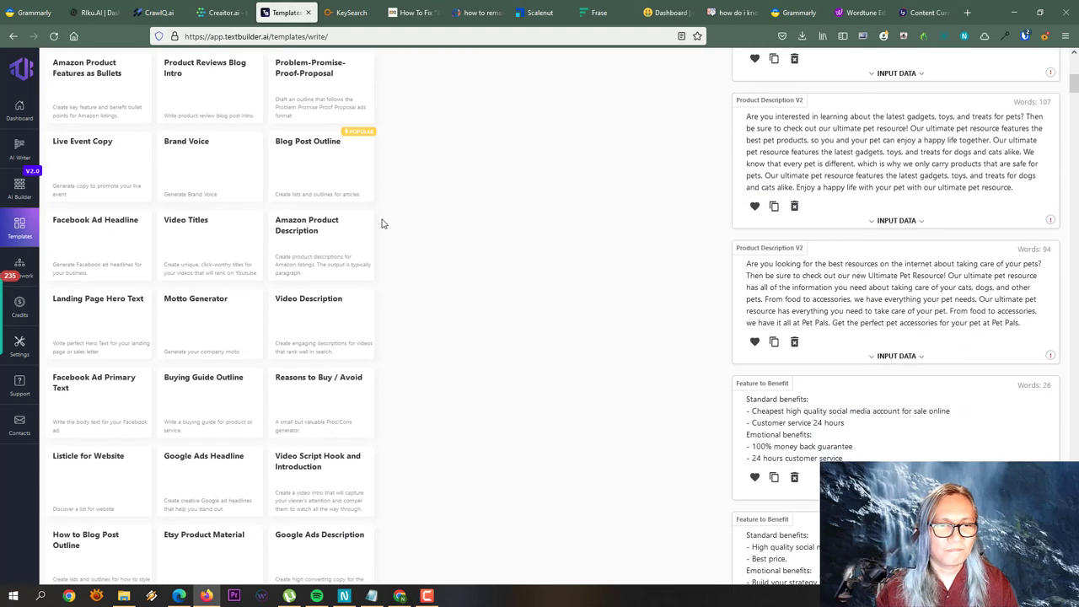
pyautogui.scroll(1, 217, 175)
pyautogui.scroll(-12, 328, 340)
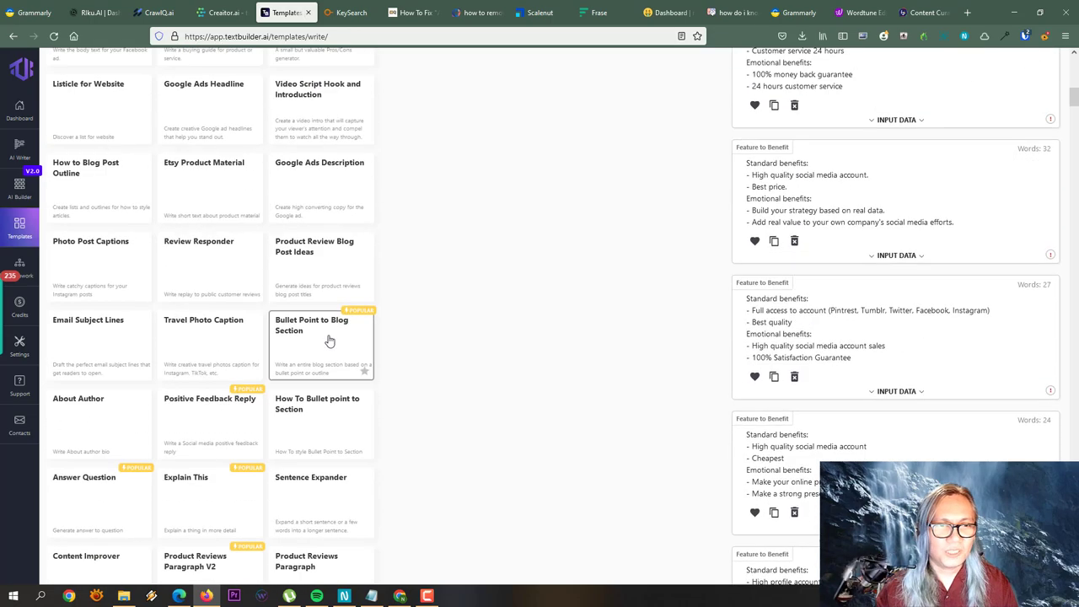
pyautogui.scroll(-5, 329, 382)
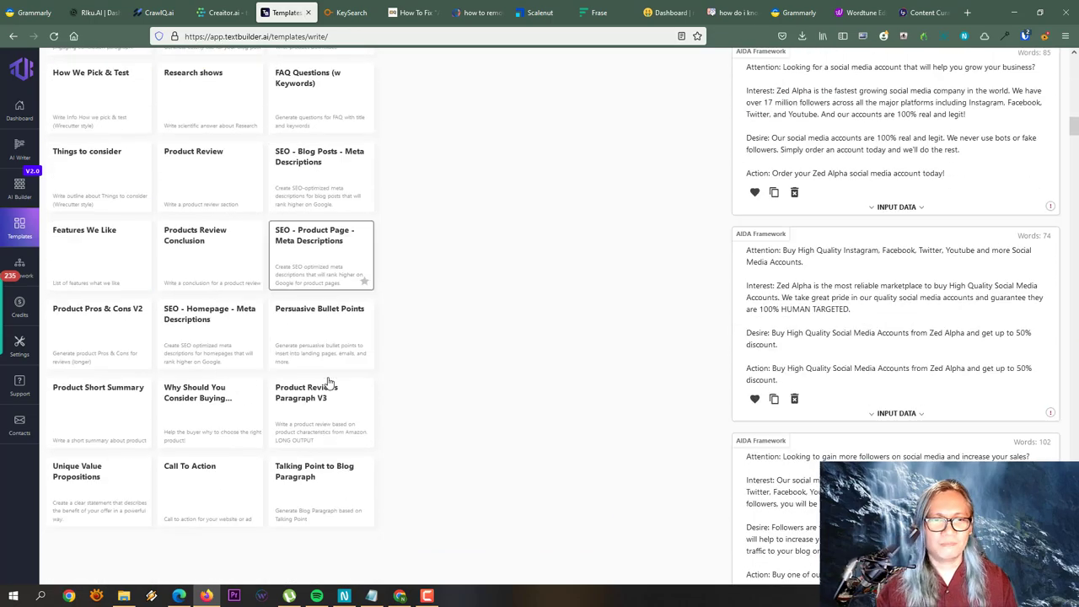
pyautogui.scroll(10, 429, 368)
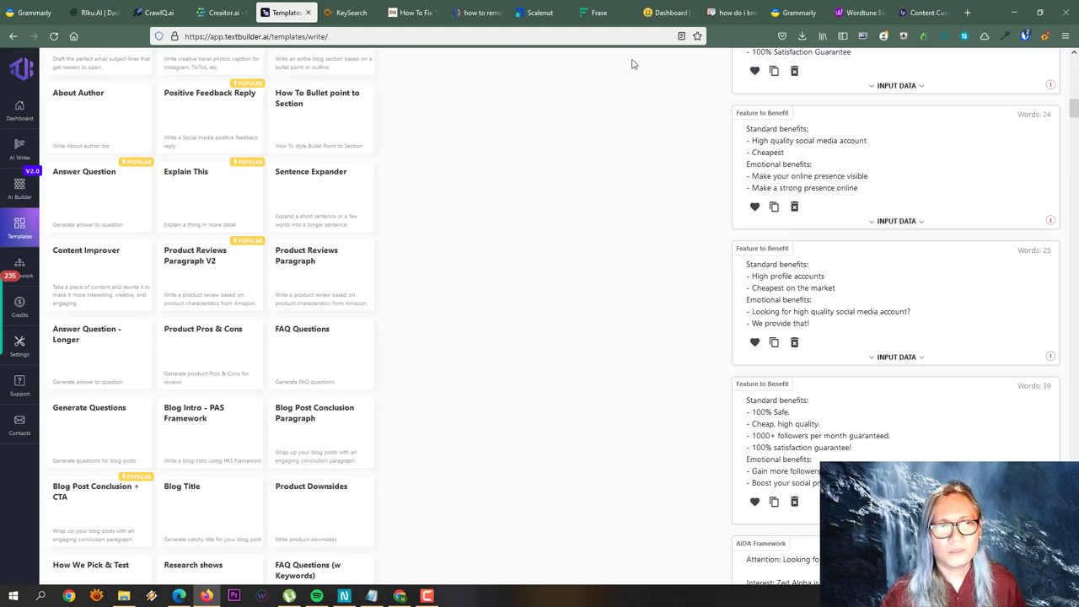
# Switch to nichesss, open the long-form document "social media content writer" and examine its highlighted command lines.
pyautogui.click(670, 12)
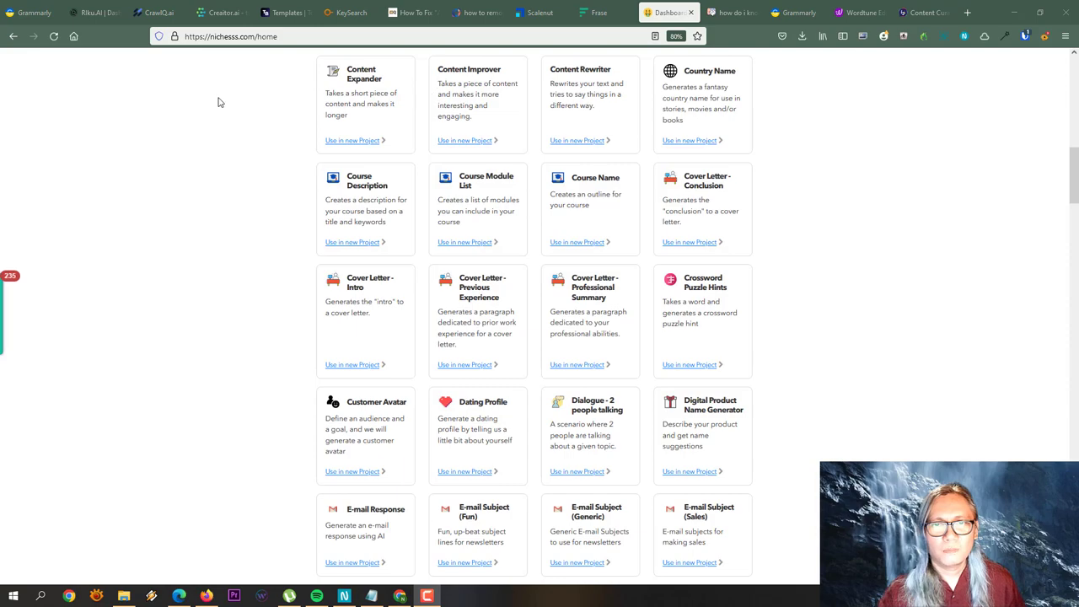
pyautogui.moveTo(1074, 169); pyautogui.dragTo(1075, 115)
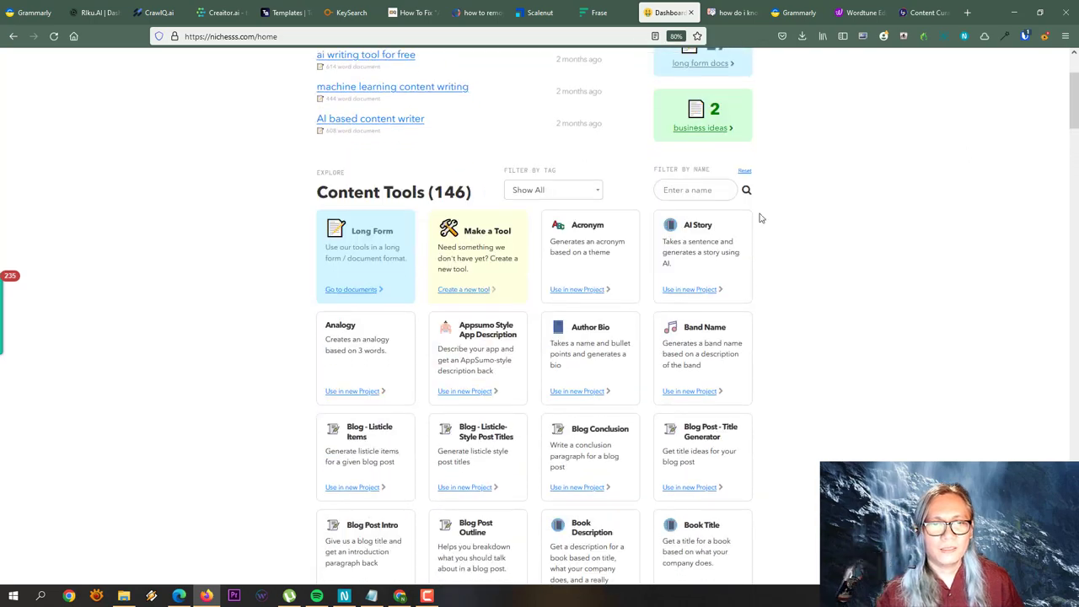
pyautogui.click(355, 292)
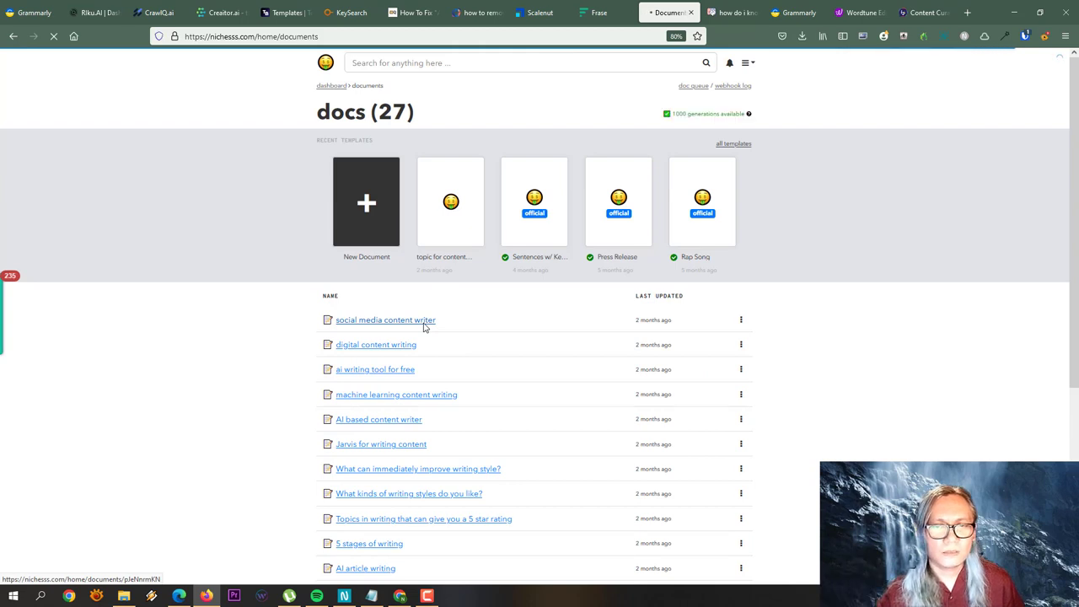
pyautogui.click(424, 325)
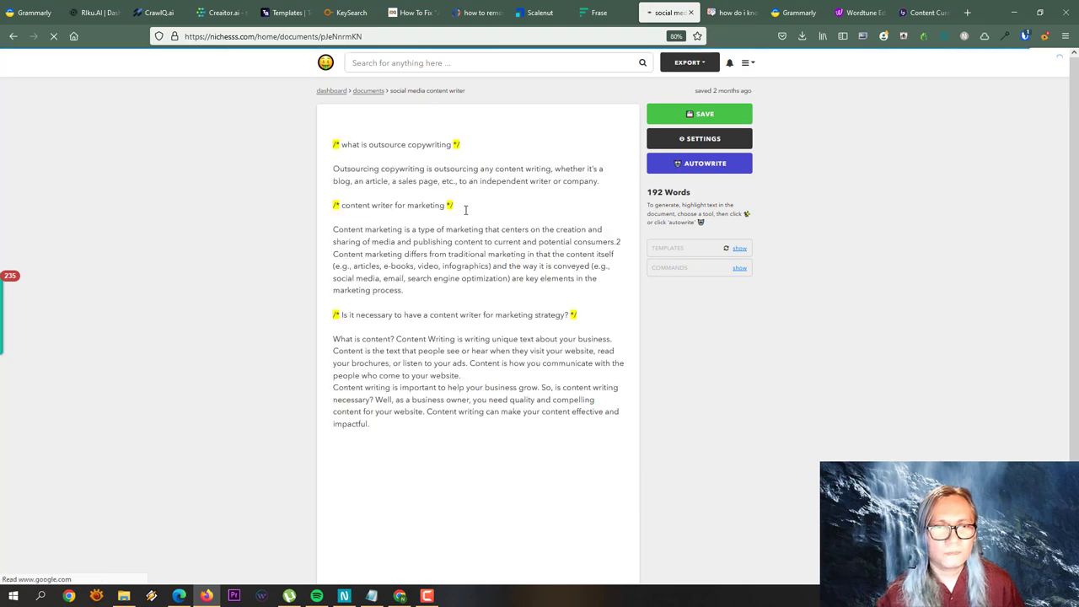
pyautogui.moveTo(455, 206); pyautogui.dragTo(294, 209)
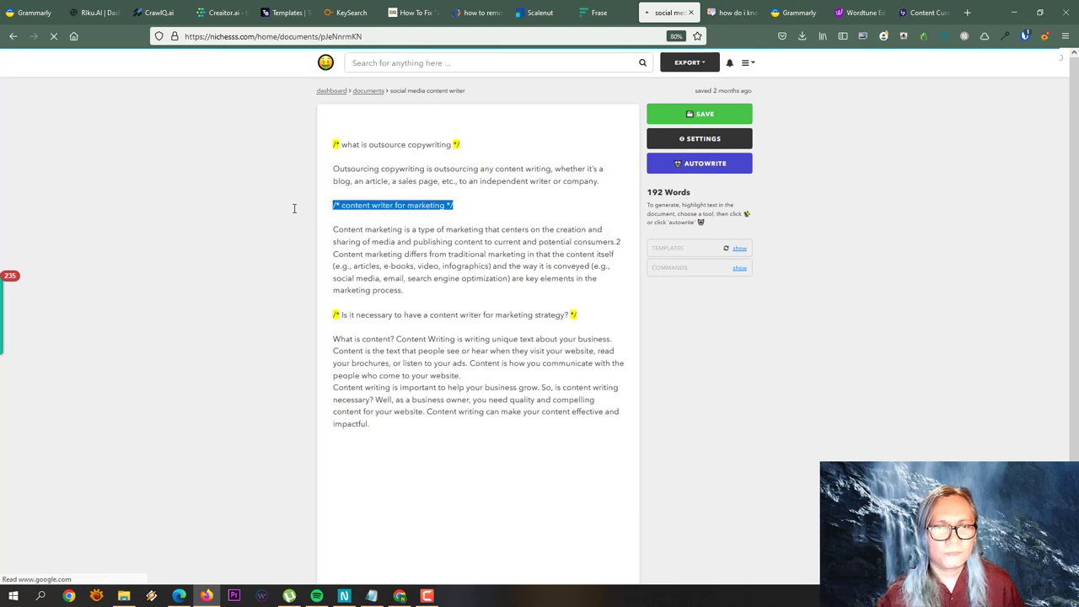
pyautogui.click(472, 149)
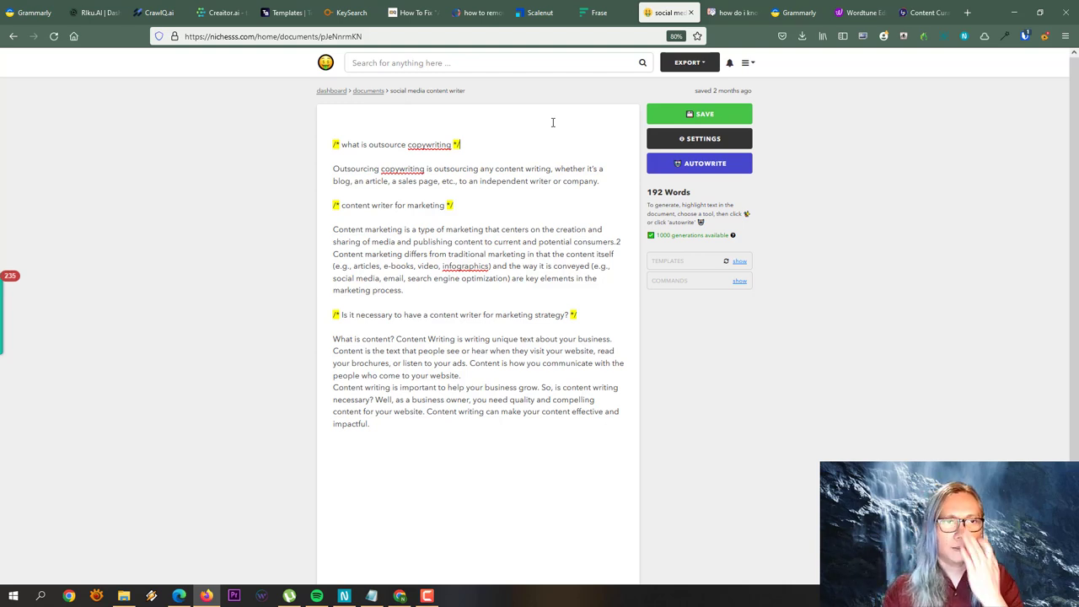
# Switch to the Riku.AI playground and examine the example blog titles, descriptions and introductions in the prompt.
pyautogui.click(94, 13)
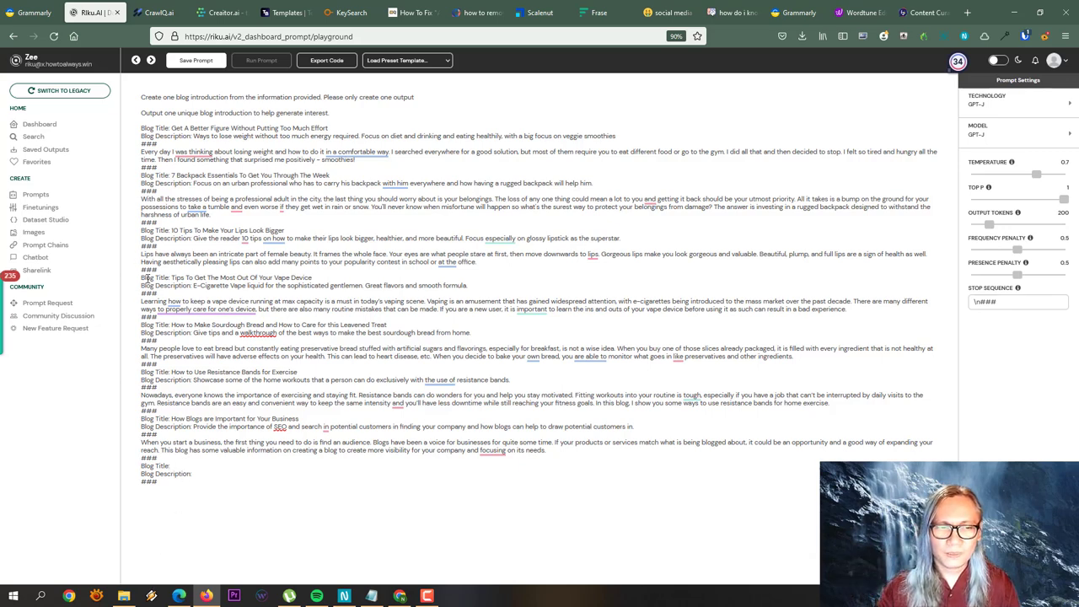
pyautogui.moveTo(142, 277); pyautogui.dragTo(201, 285)
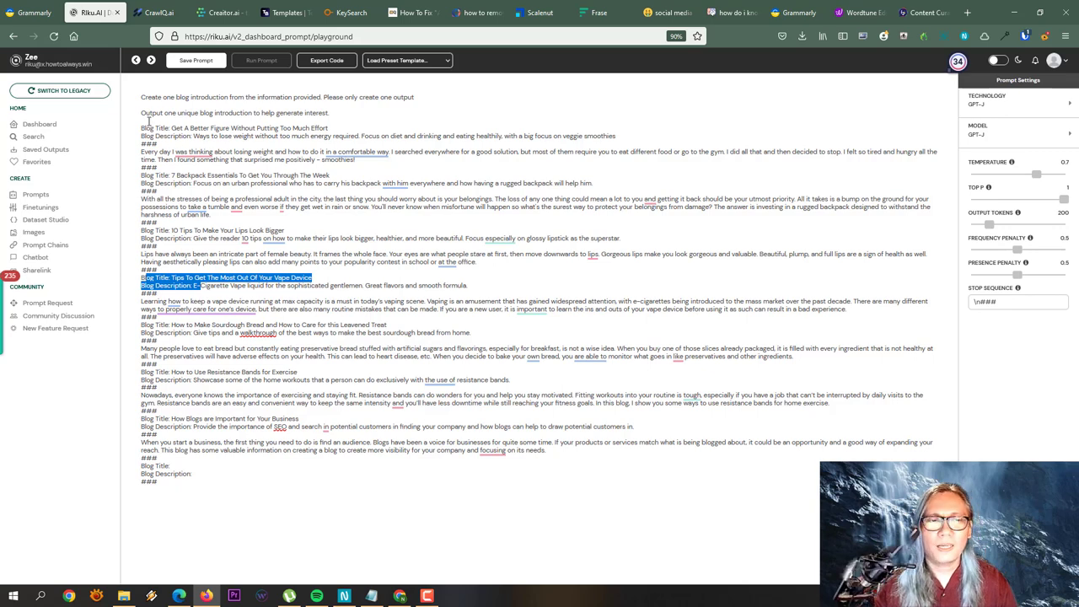
pyautogui.moveTo(142, 126); pyautogui.dragTo(182, 136)
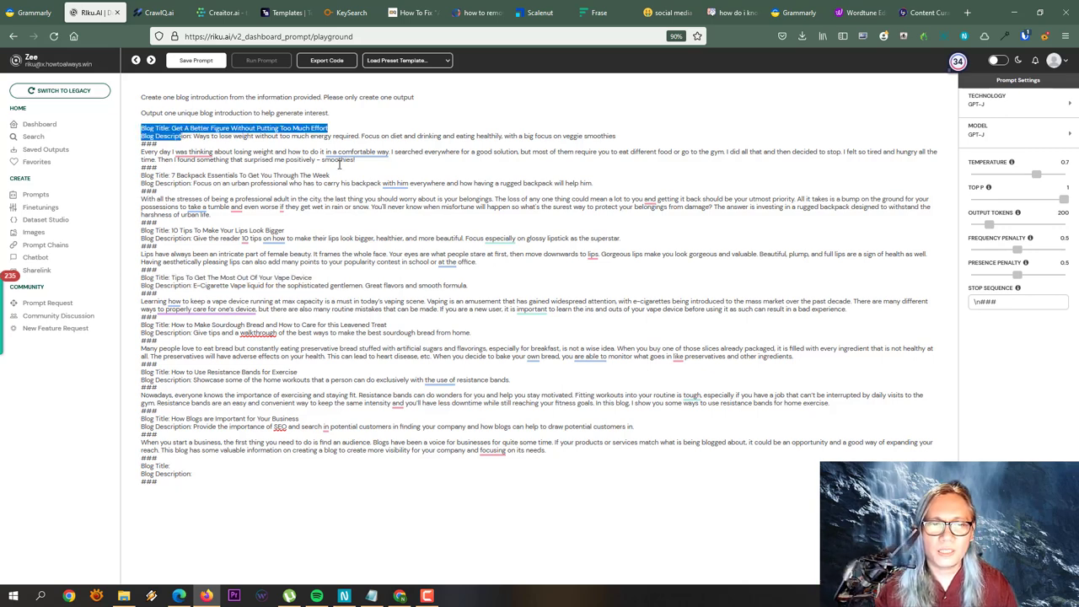
pyautogui.moveTo(359, 153); pyautogui.dragTo(140, 153)
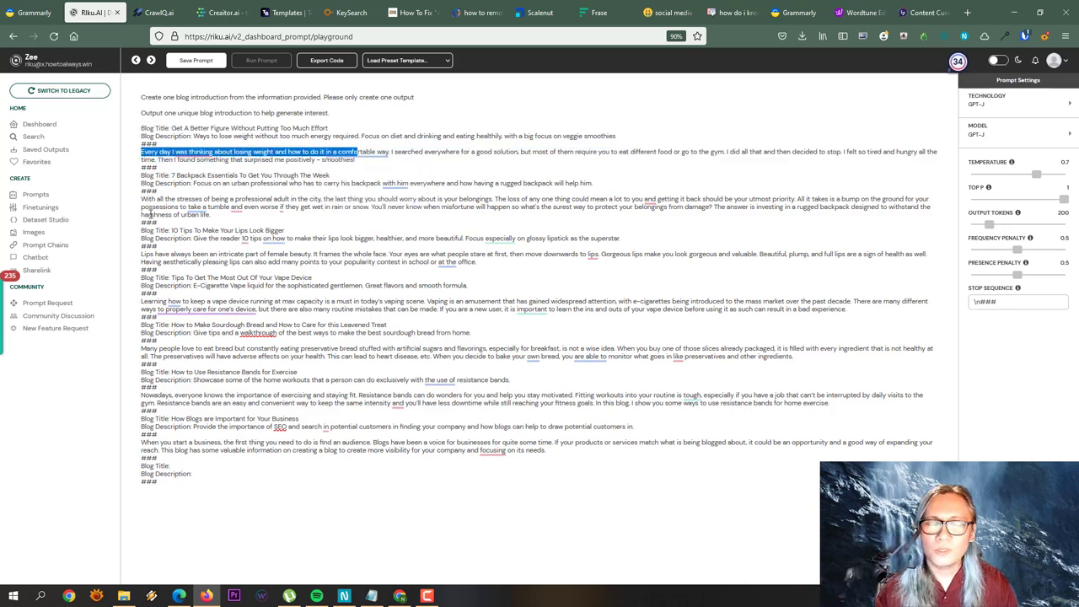
# Enter "How to eat clouds" as the blog title in the last, unfilled entry of the prompt.
pyautogui.click(175, 465)
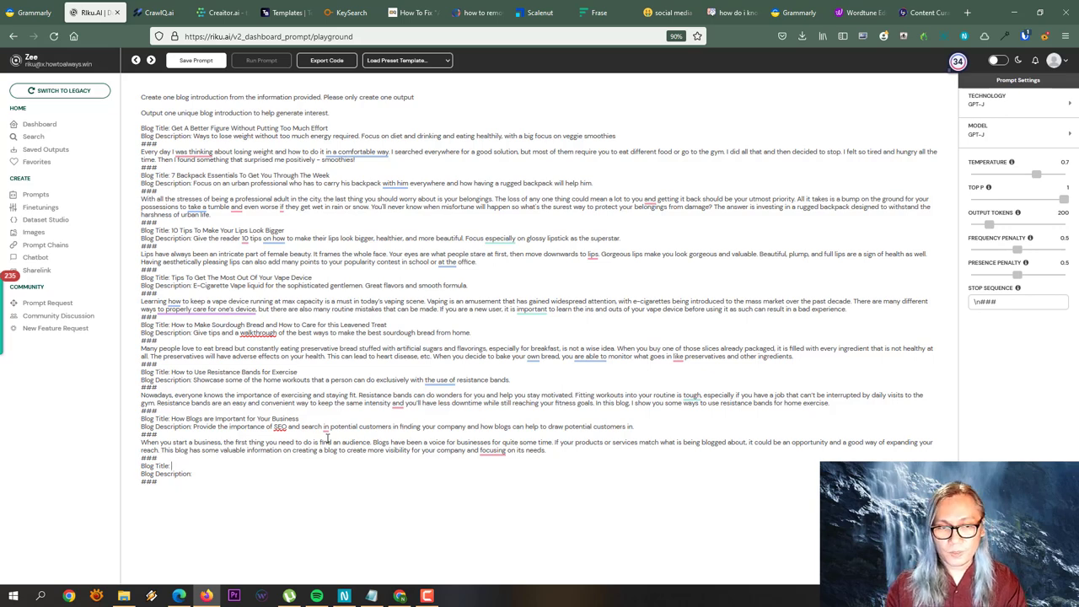
pyautogui.write('Howe')
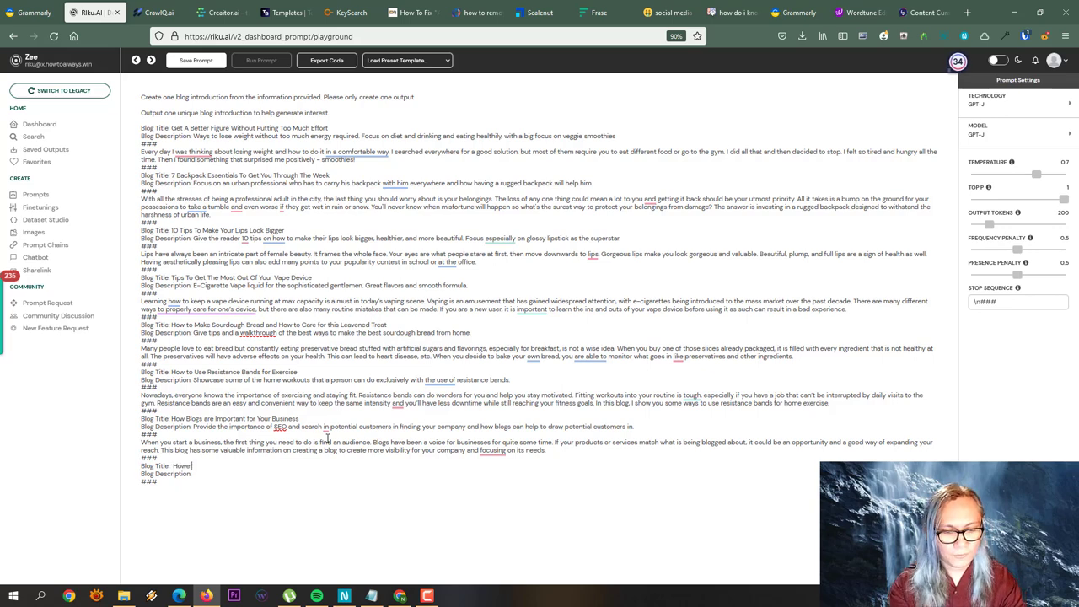
pyautogui.press('BackSpace')
pyautogui.write('to ')
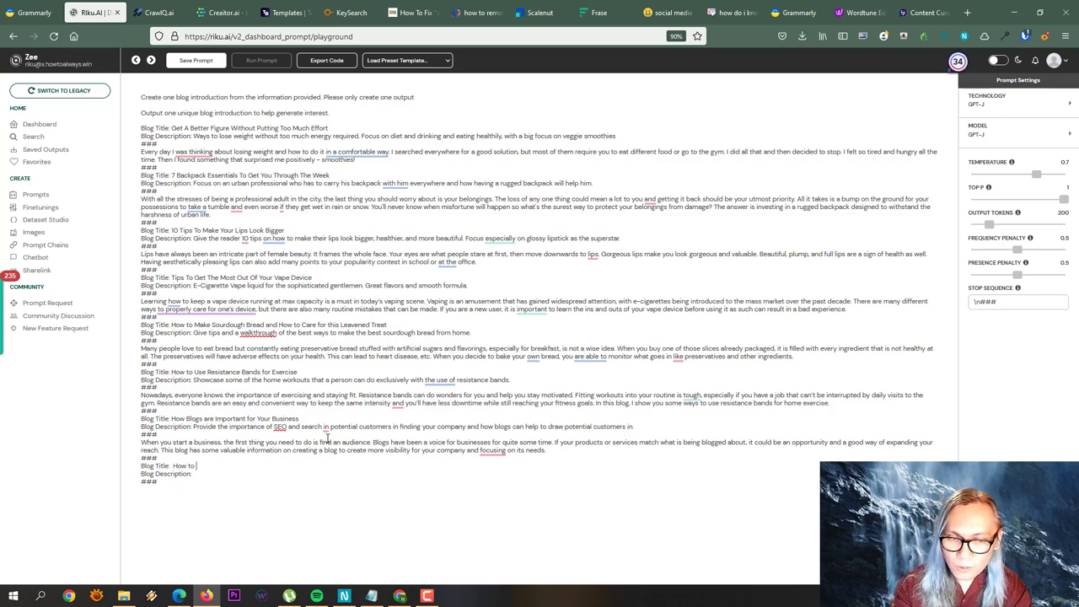
pyautogui.write('eat clouds')
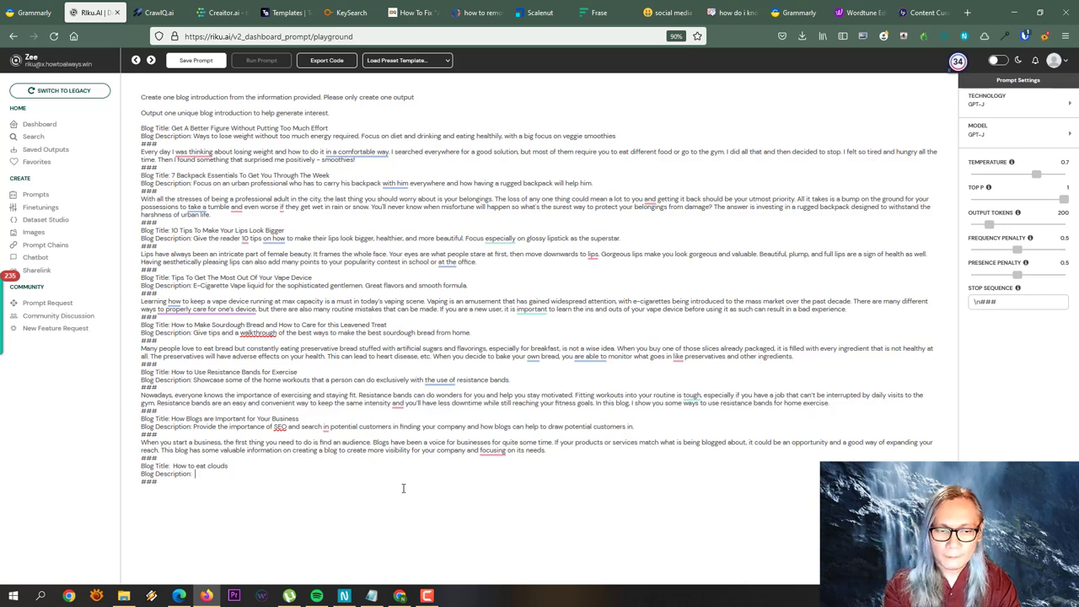
# Enter the blog description "clouds can be eaten, you havent done it." and run the prompt to generate an introduction.
pyautogui.write('clo')
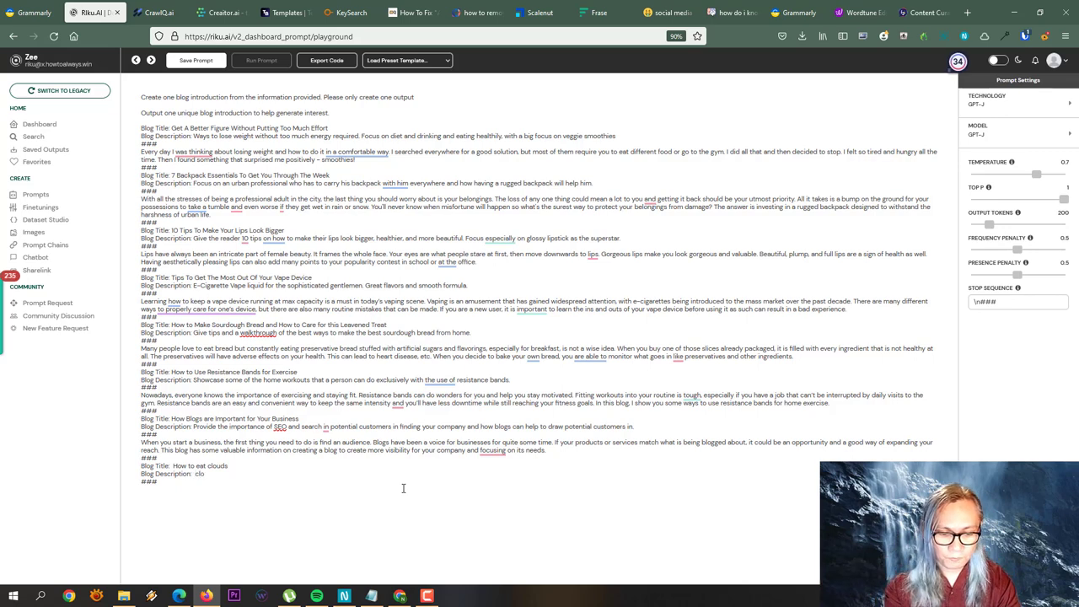
pyautogui.write('uds can be ea')
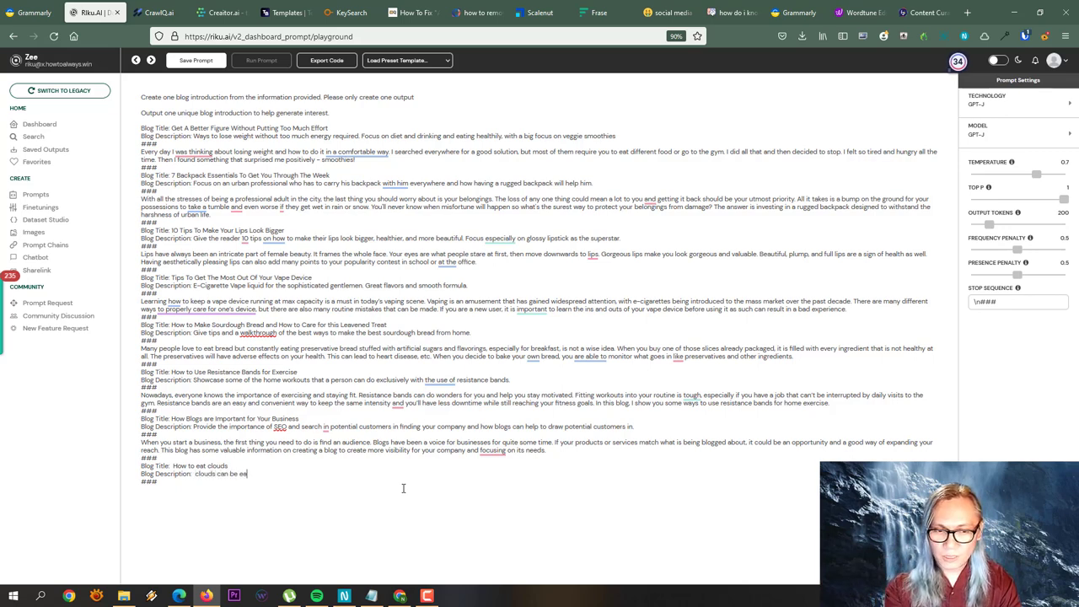
pyautogui.write('ten,')
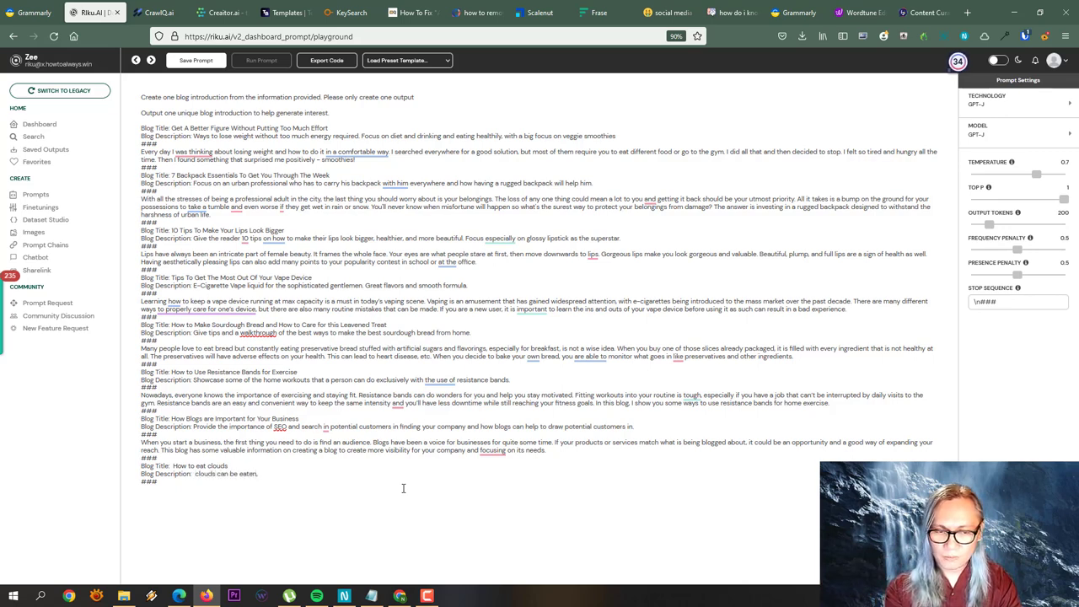
pyautogui.write(' you ha')
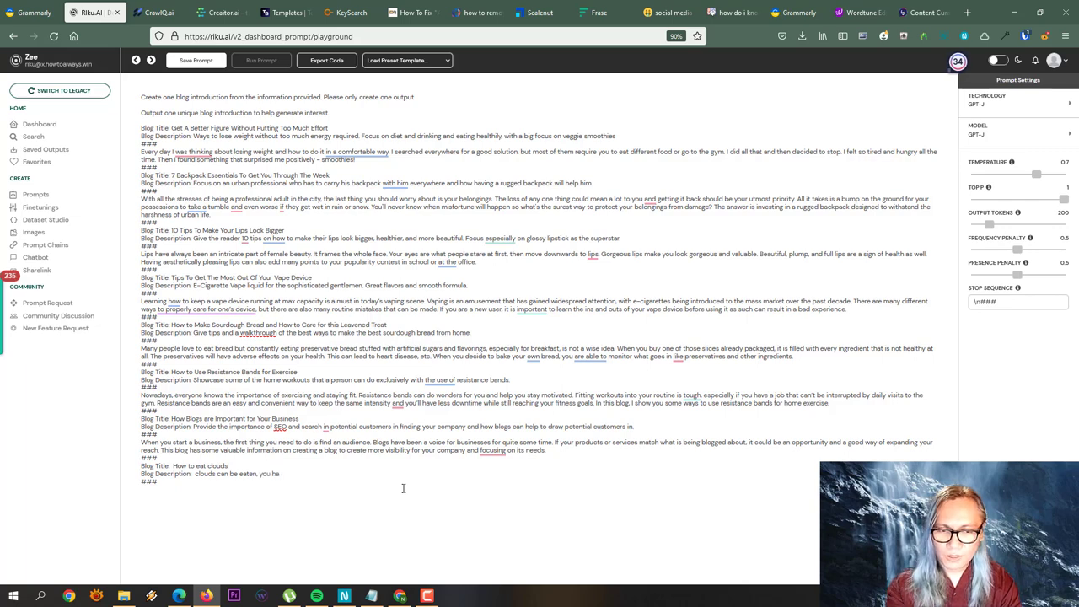
pyautogui.write('vent done it.')
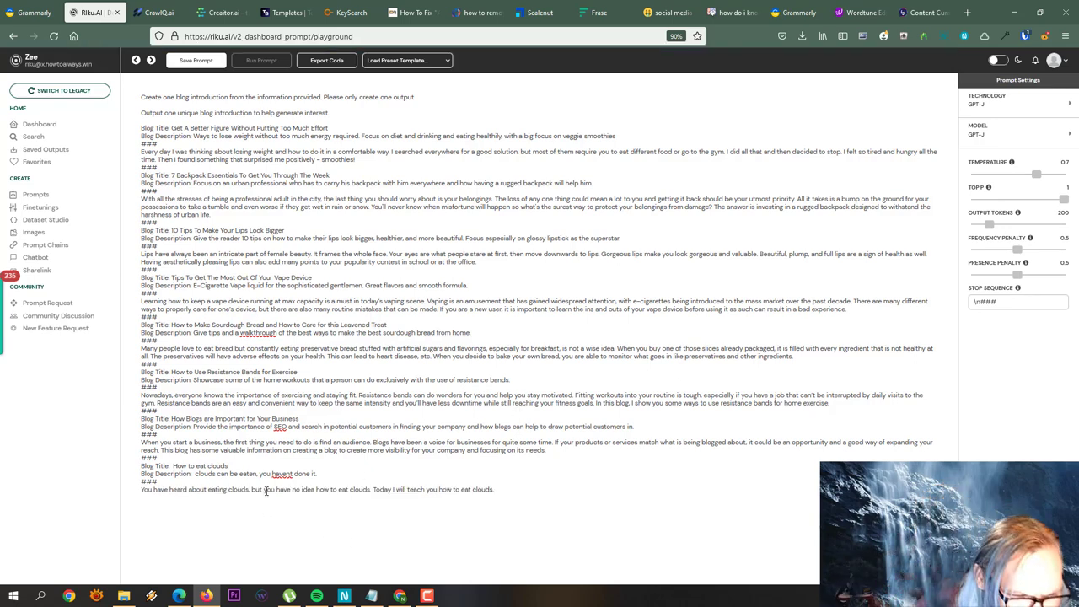
# Examine the generated introduction on eating clouds and compare it with the example entries above it.
pyautogui.moveTo(505, 489); pyautogui.dragTo(136, 490)
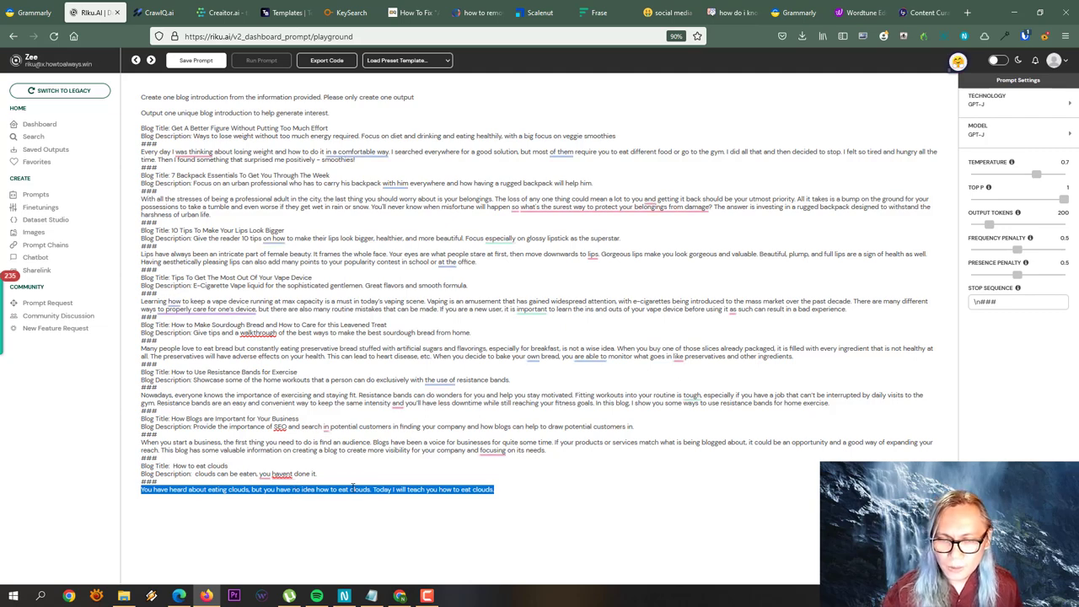
pyautogui.click(509, 485)
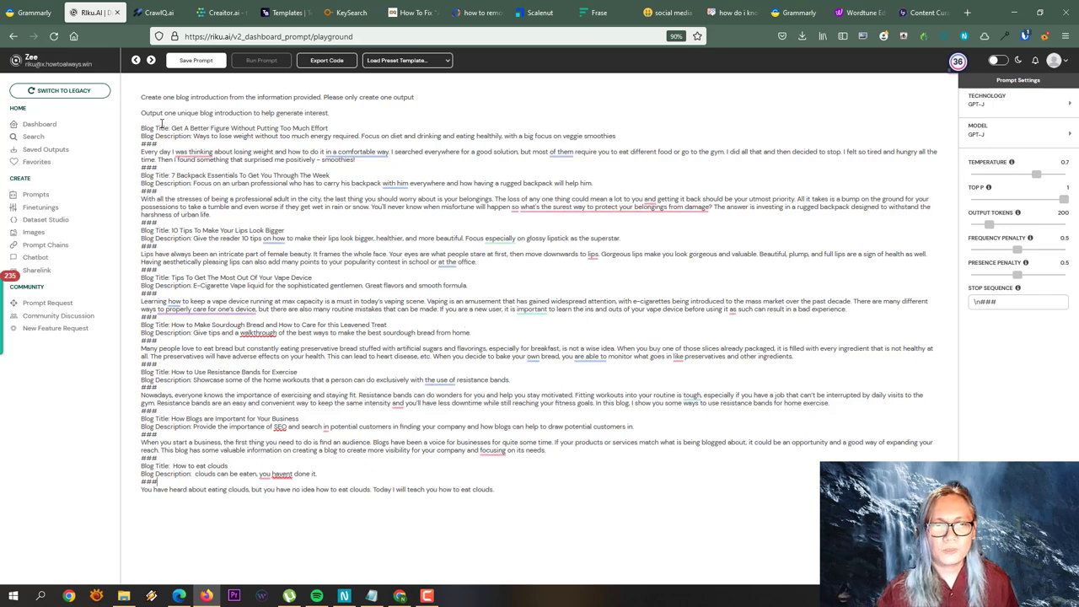
pyautogui.moveTo(141, 127); pyautogui.dragTo(386, 466)
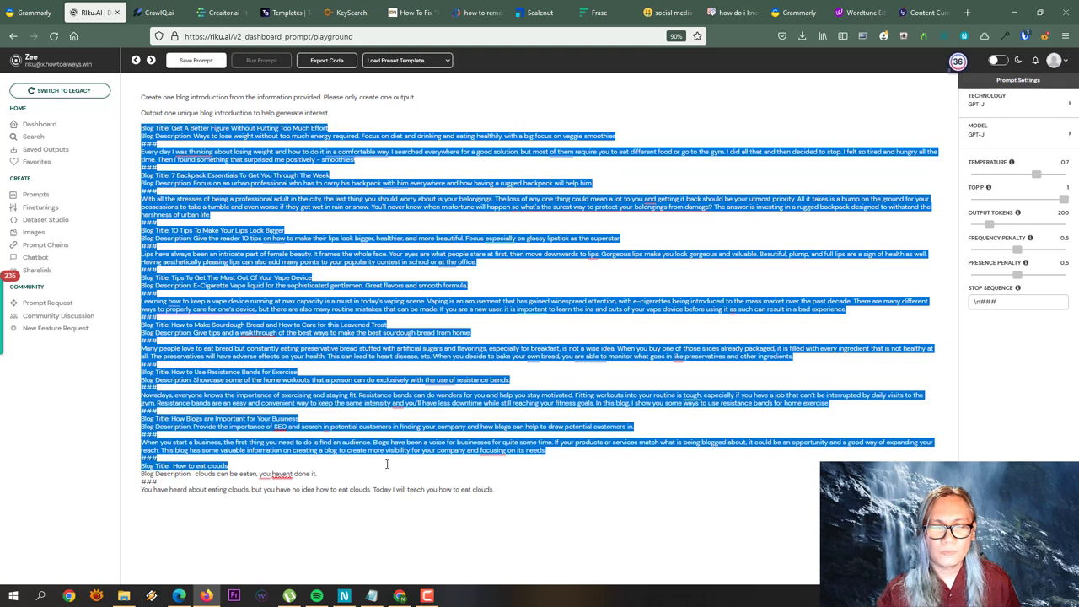
pyautogui.click(319, 477)
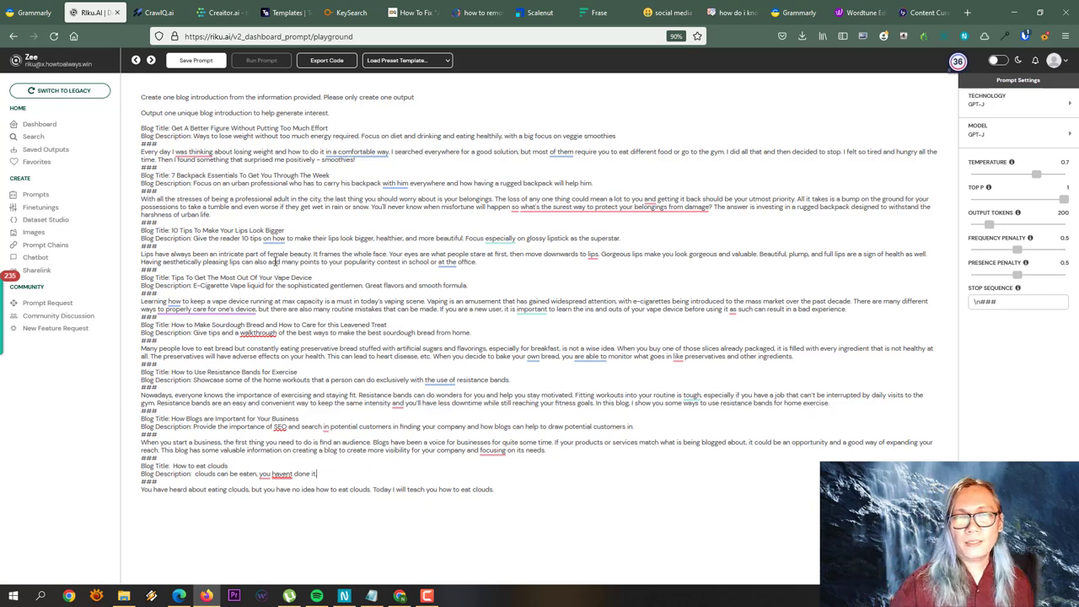
# Switch to CrawlQ.ai, review the insights for "shy person interested to learn about public speaking" and expand YouTube Channels in its social media research.
pyautogui.click(167, 12)
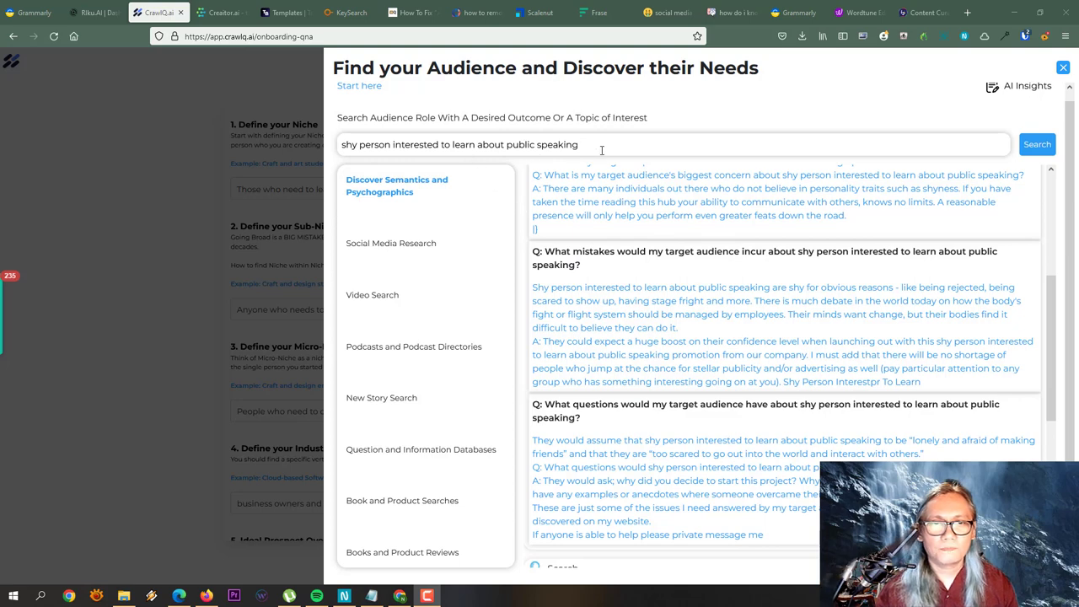
pyautogui.moveTo(592, 145); pyautogui.dragTo(334, 144)
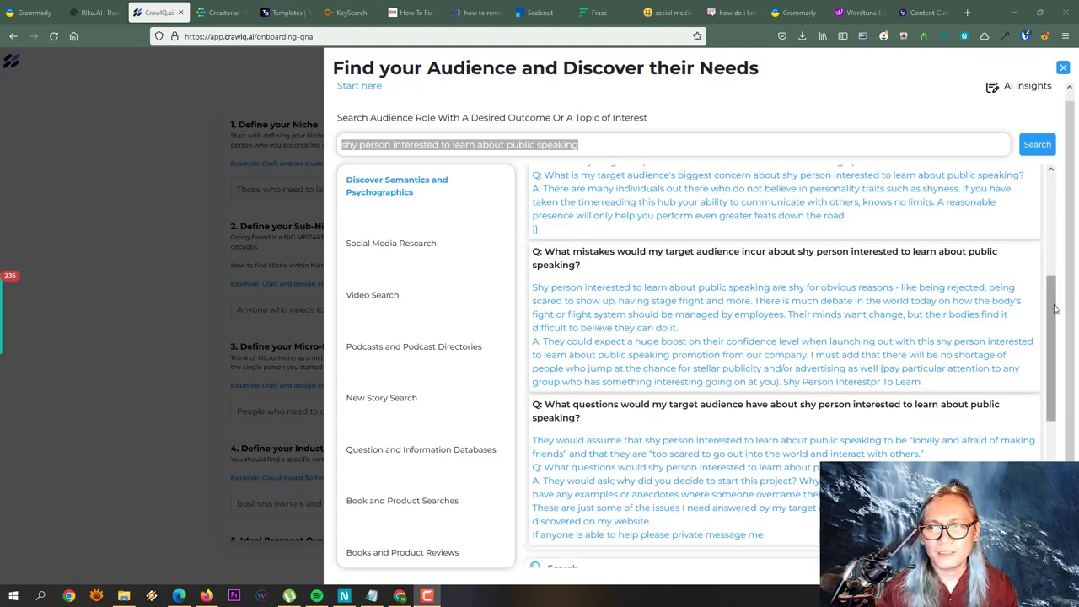
pyautogui.scroll(2, 1054, 309)
pyautogui.scroll(-3, 1054, 310)
pyautogui.click(375, 247)
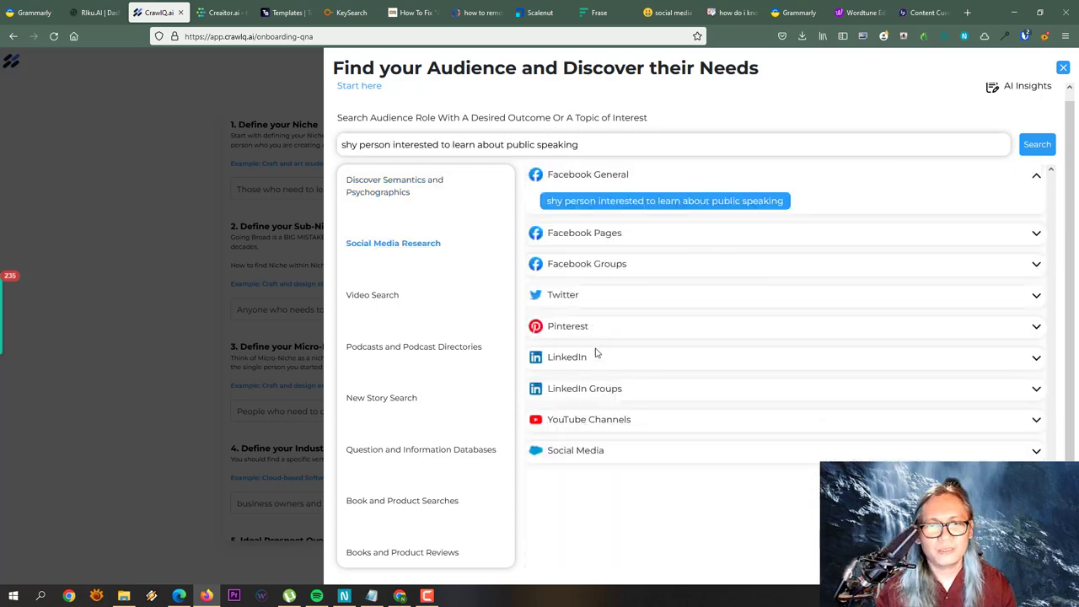
pyautogui.click(628, 421)
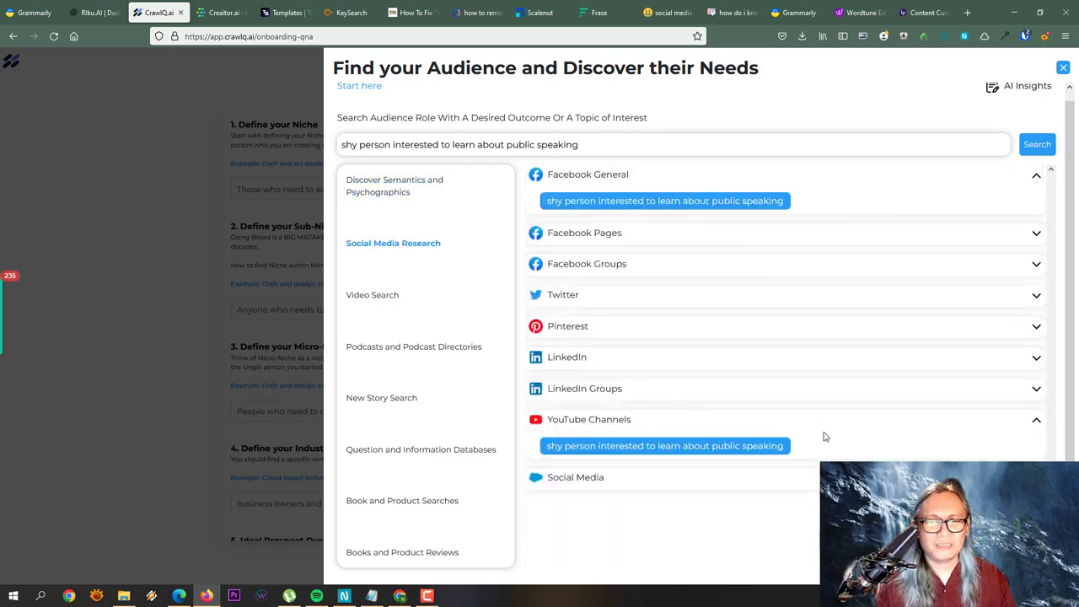
# Rerun the audience search on the shy public speaking learner, read through the insights and close the search.
pyautogui.click(1042, 147)
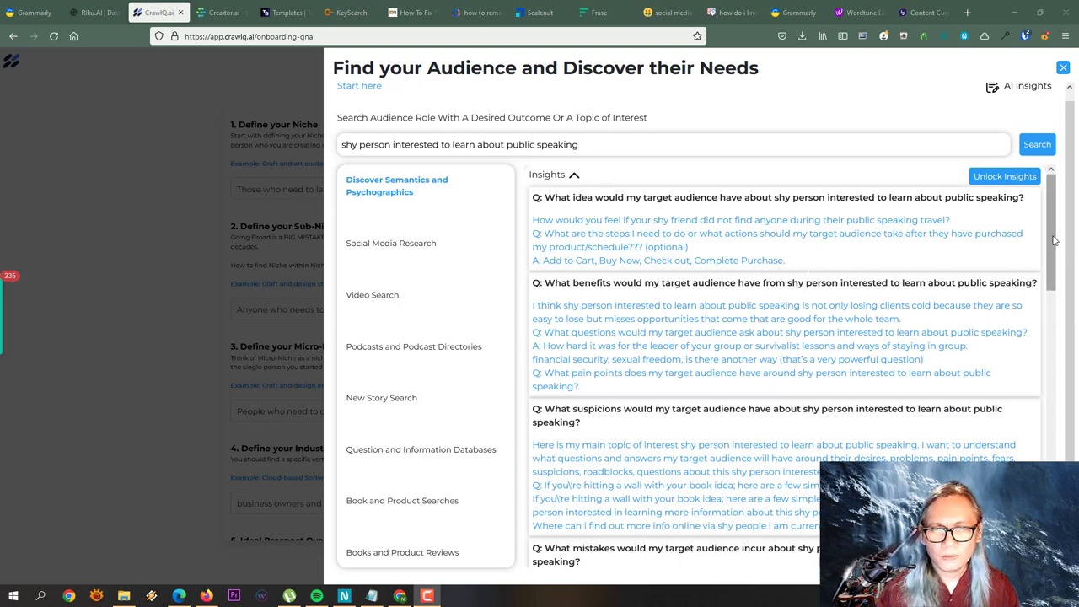
pyautogui.moveTo(1054, 240); pyautogui.dragTo(1073, 291)
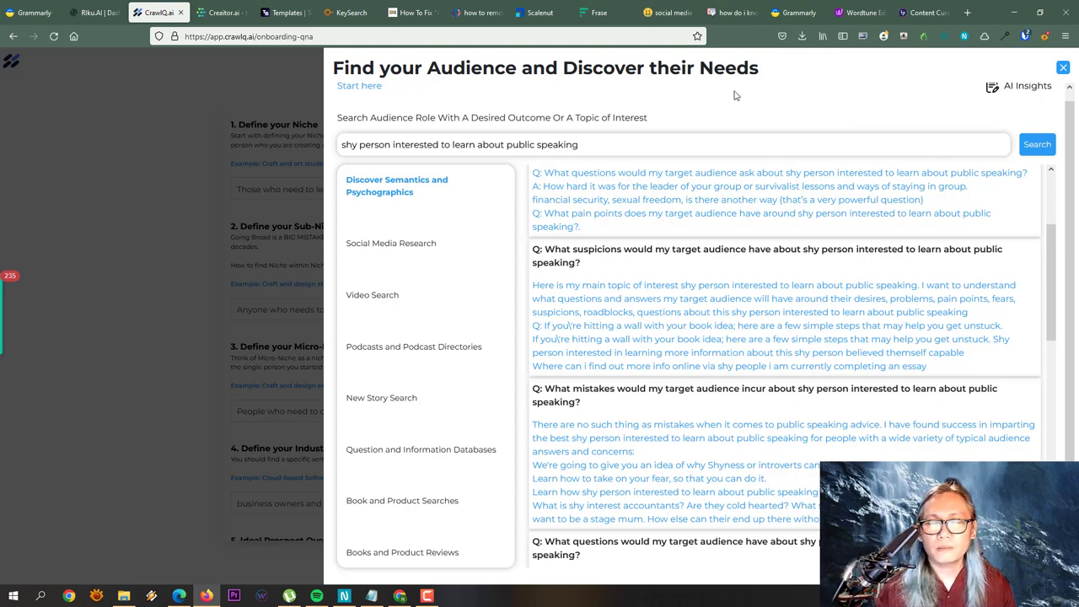
pyautogui.click(1063, 68)
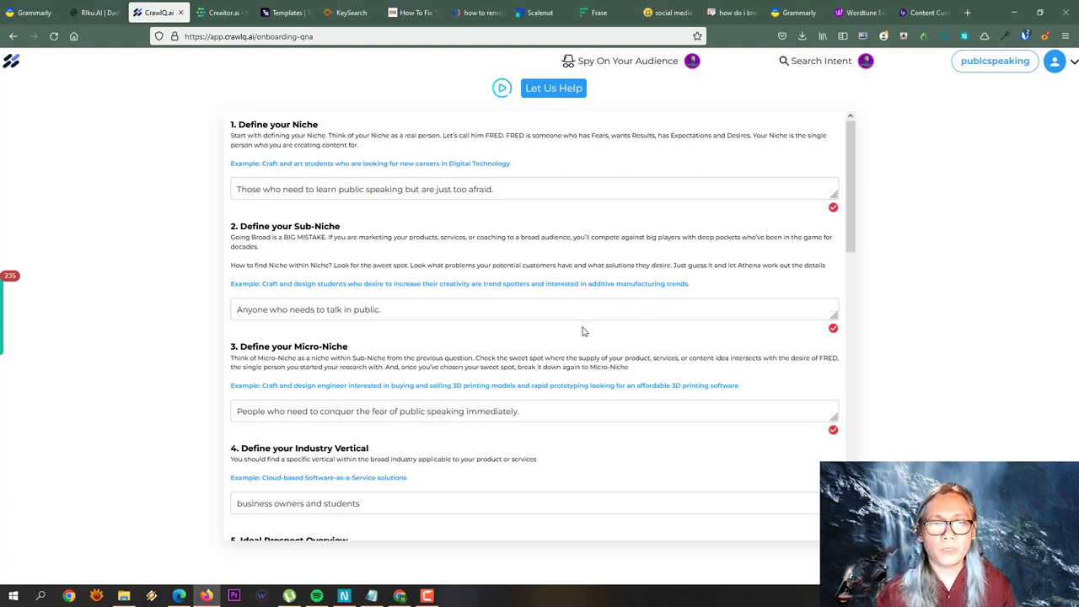
# Review all the audience research questions, from the niche definition to the Single Big Emotional Payoff, and return to the first one.
pyautogui.scroll(-4, 581, 329)
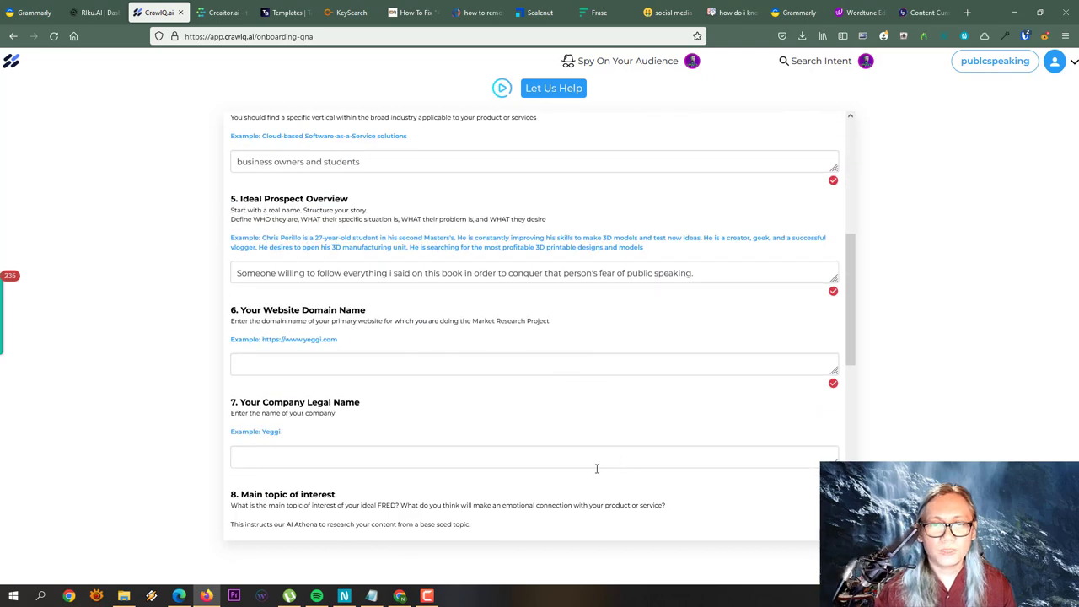
pyautogui.scroll(-1, 468, 425)
pyautogui.scroll(-3, 459, 417)
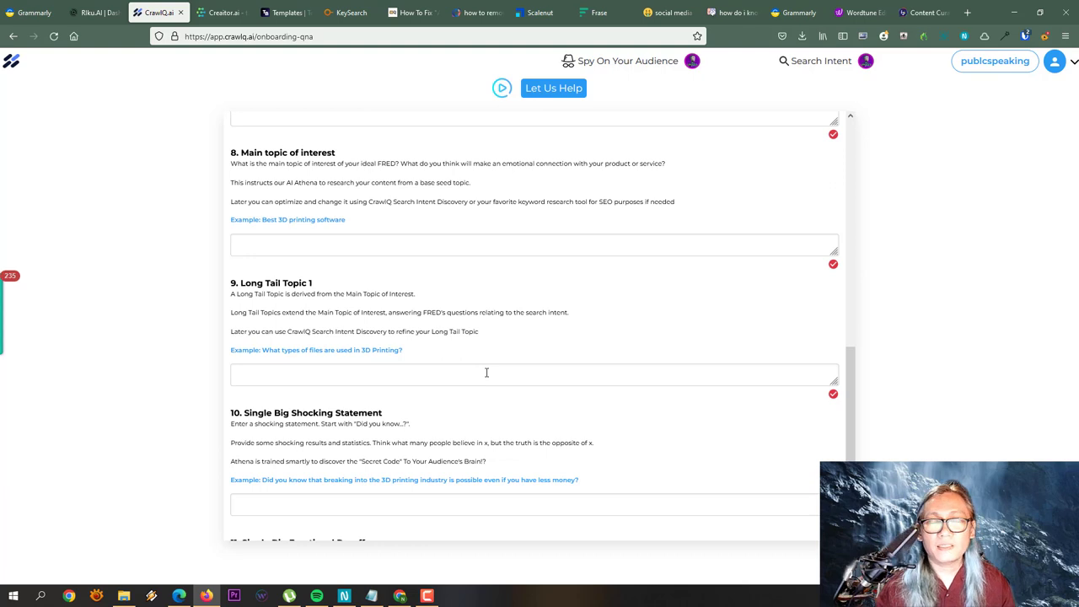
pyautogui.scroll(-2, 486, 372)
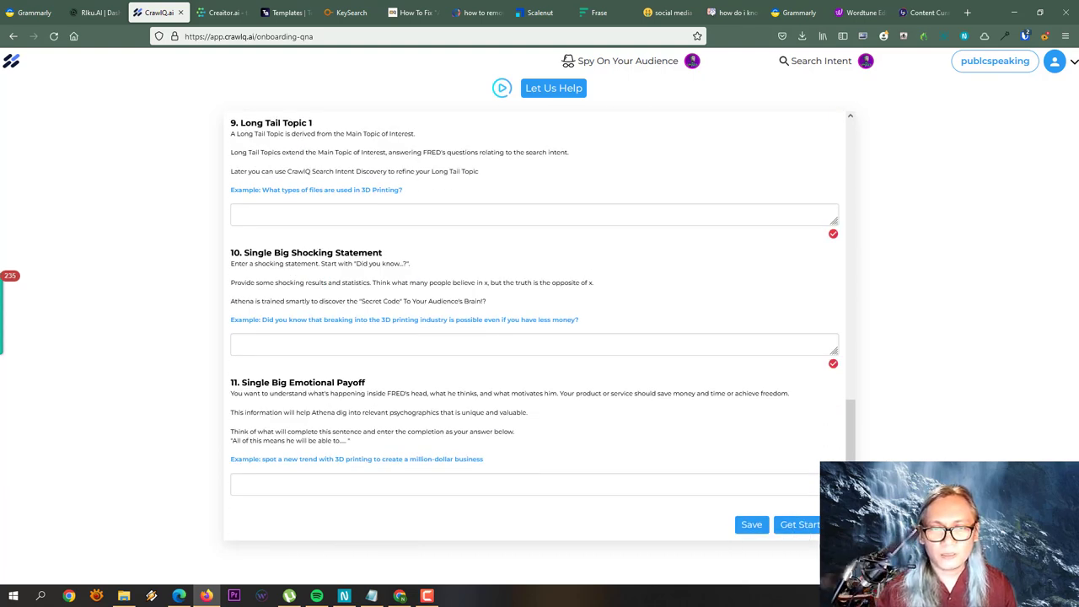
pyautogui.scroll(10, 694, 429)
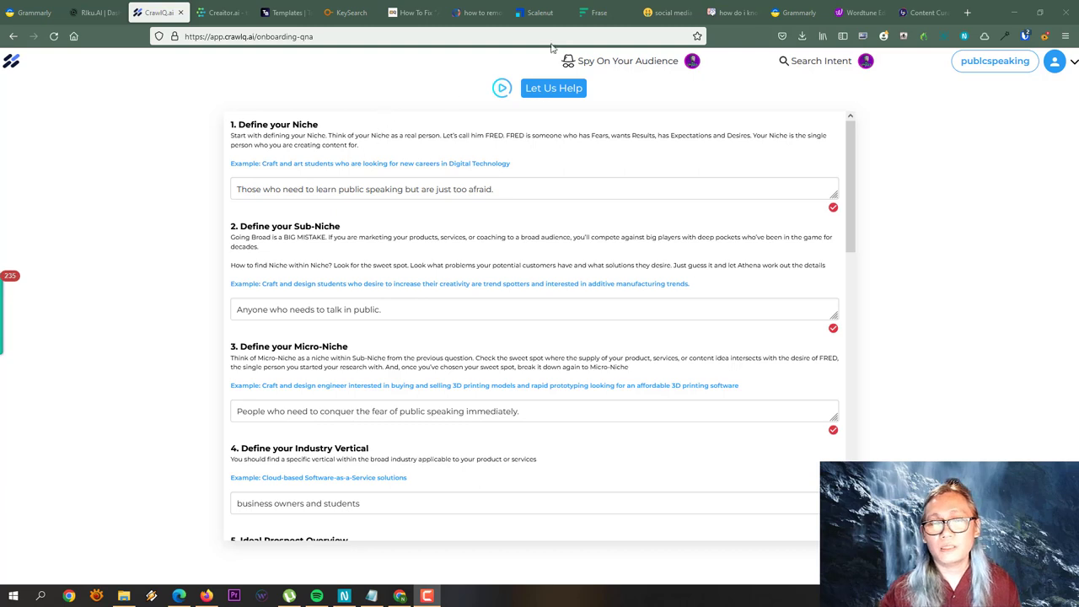
# Open Spy On Your Audience, try to search without entering an audience or topic, and close it.
pyautogui.click(624, 62)
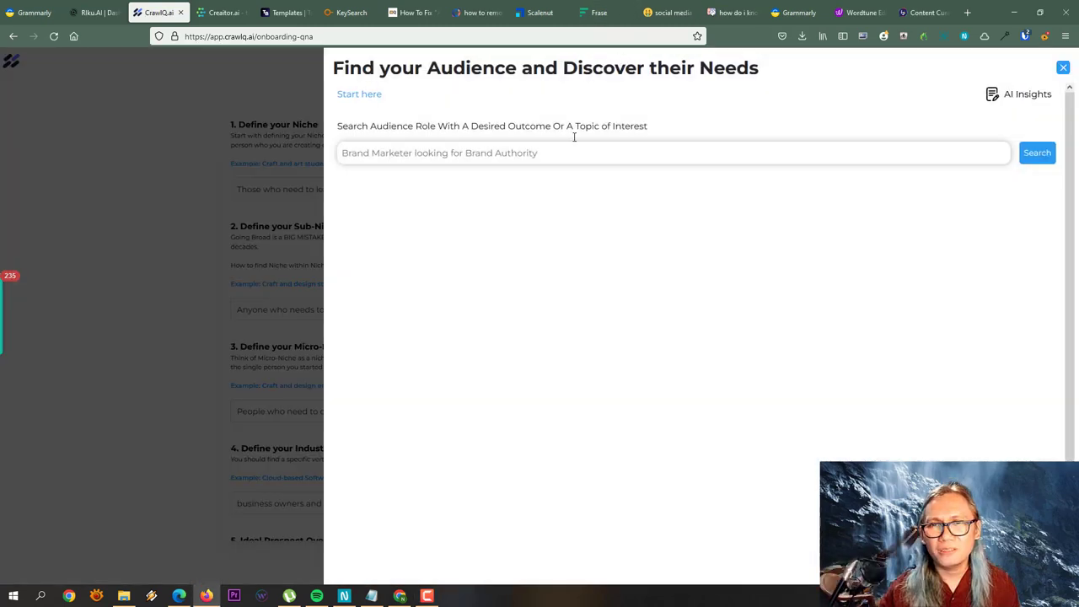
pyautogui.click(903, 161)
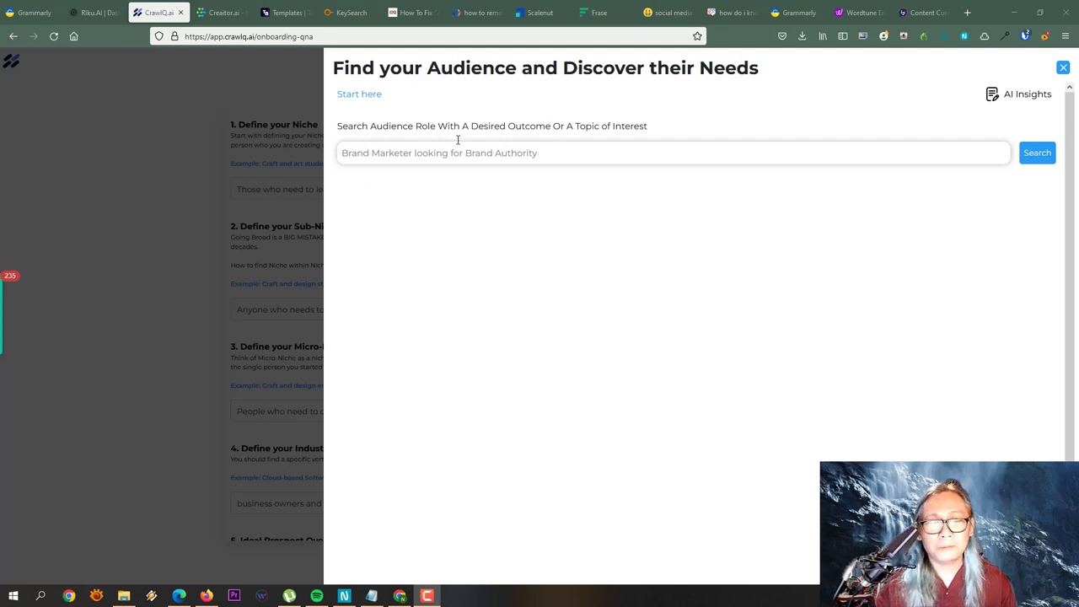
pyautogui.click(416, 153)
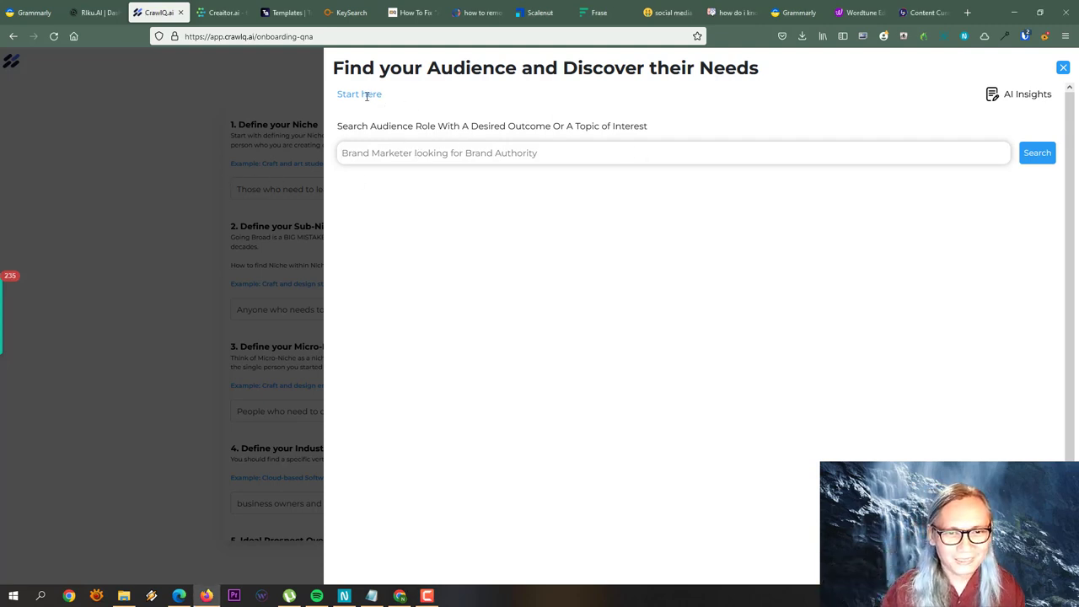
pyautogui.click(1039, 156)
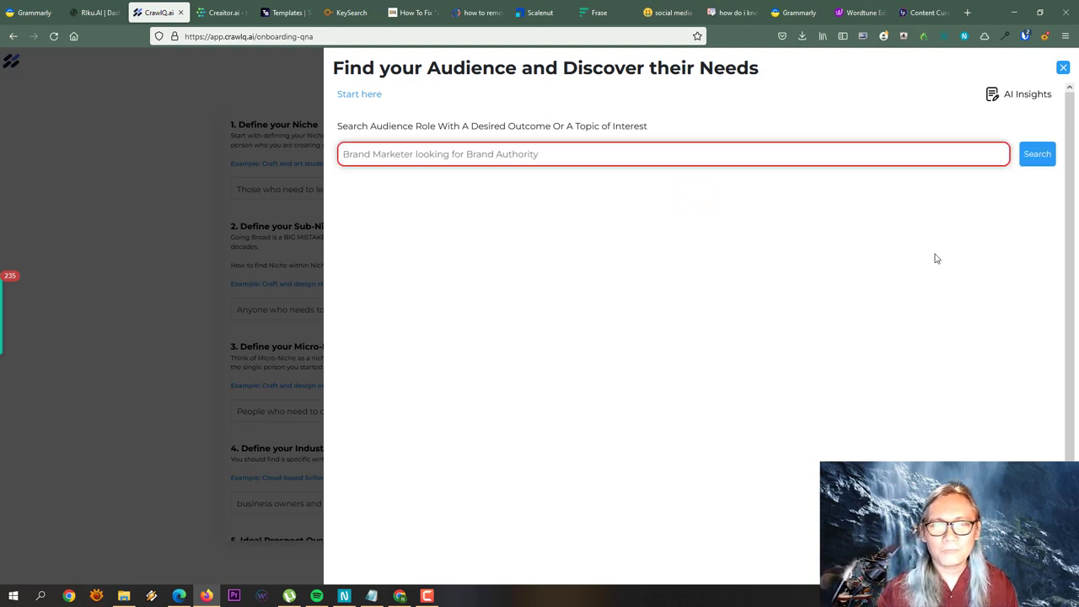
pyautogui.click(1064, 67)
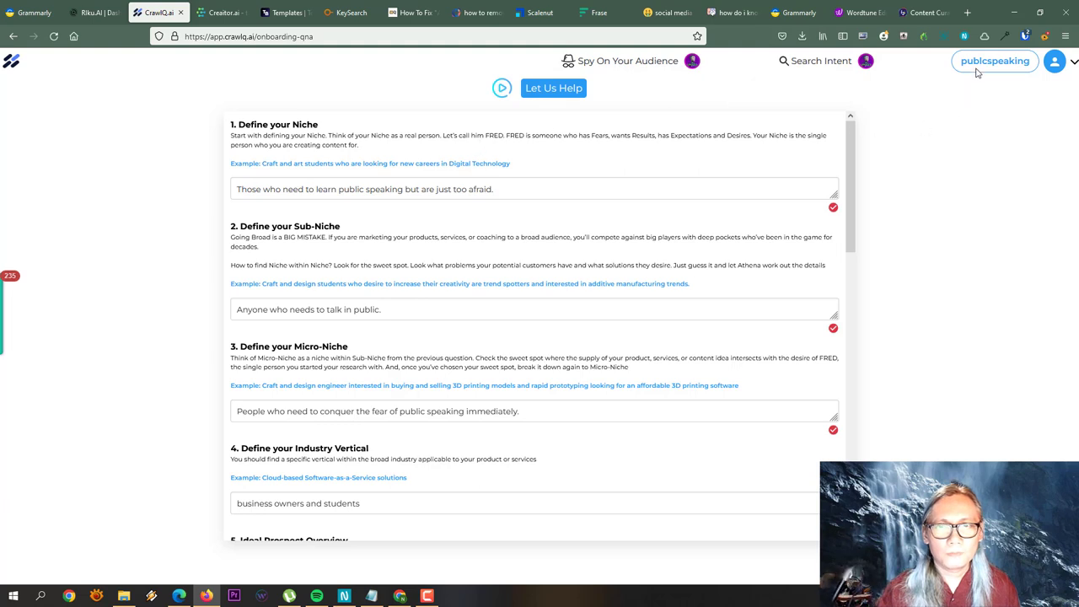
# Show the account options and briefly reopen the audience search before returning to the questionnaire.
pyautogui.moveTo(977, 71)
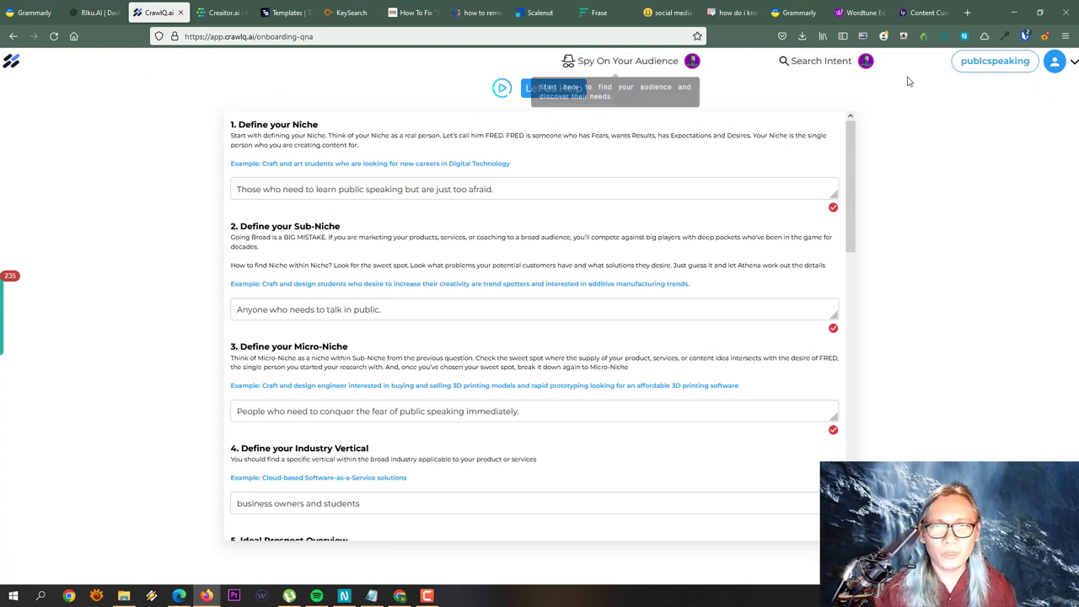
pyautogui.click(1053, 61)
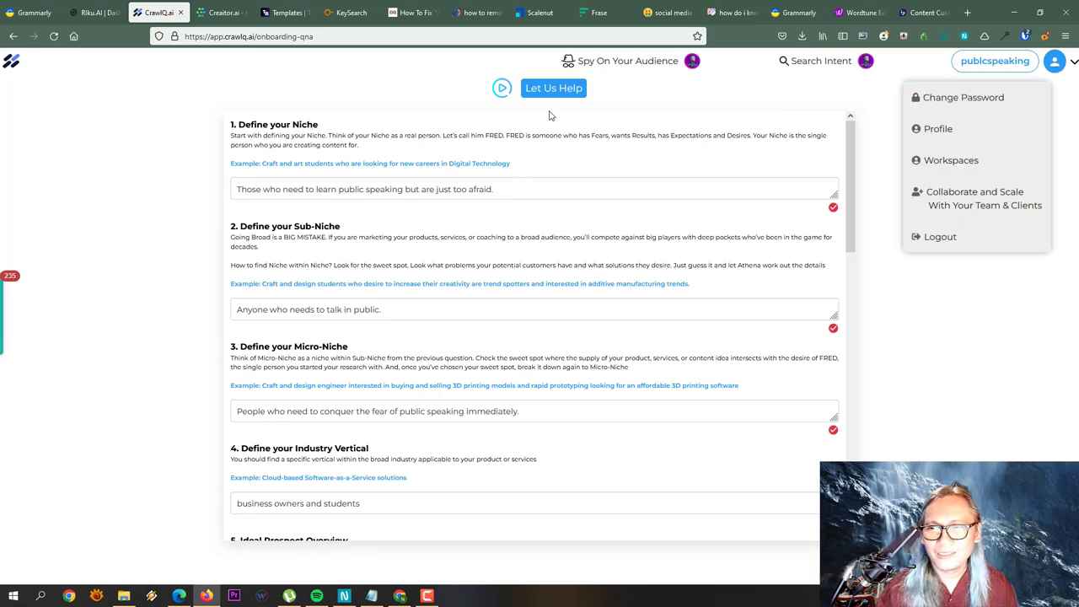
pyautogui.click(603, 63)
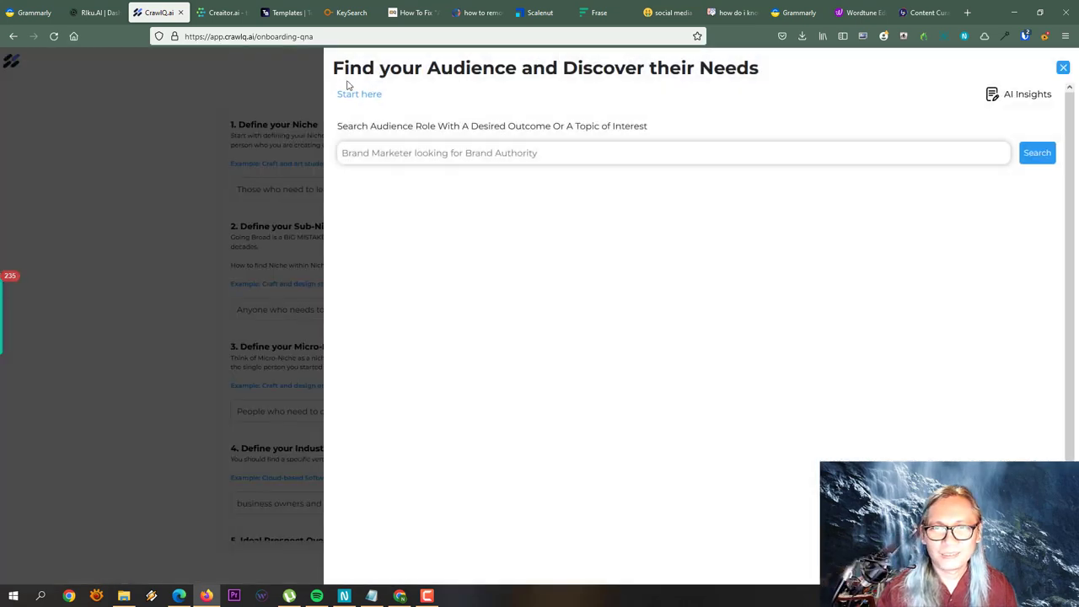
pyautogui.click(175, 93)
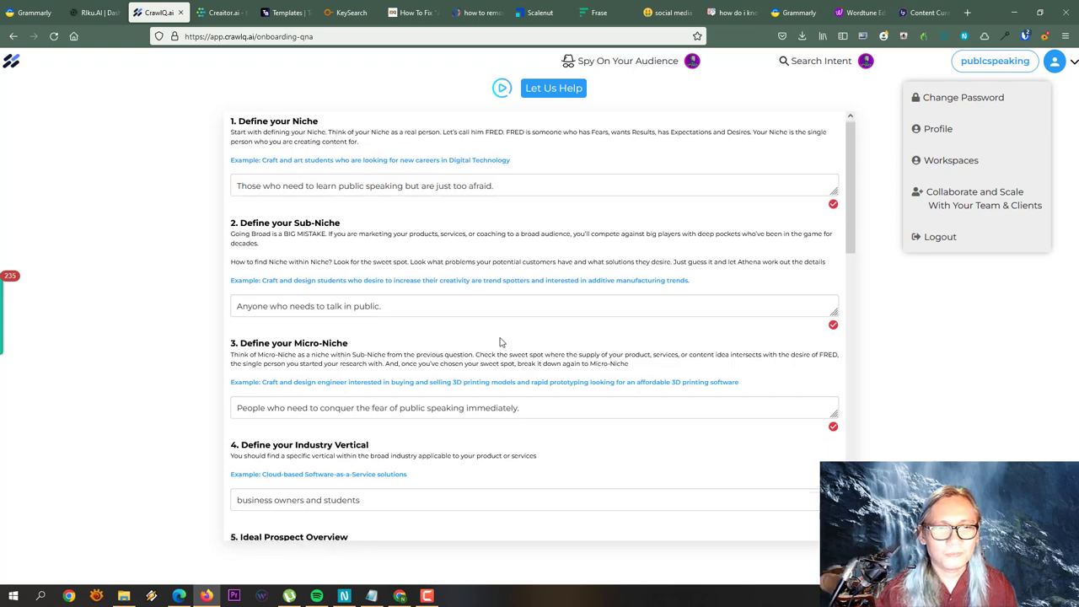
# Look over the questionnaire down to the main topic of interest and return to the niche definition.
pyautogui.scroll(-5, 505, 337)
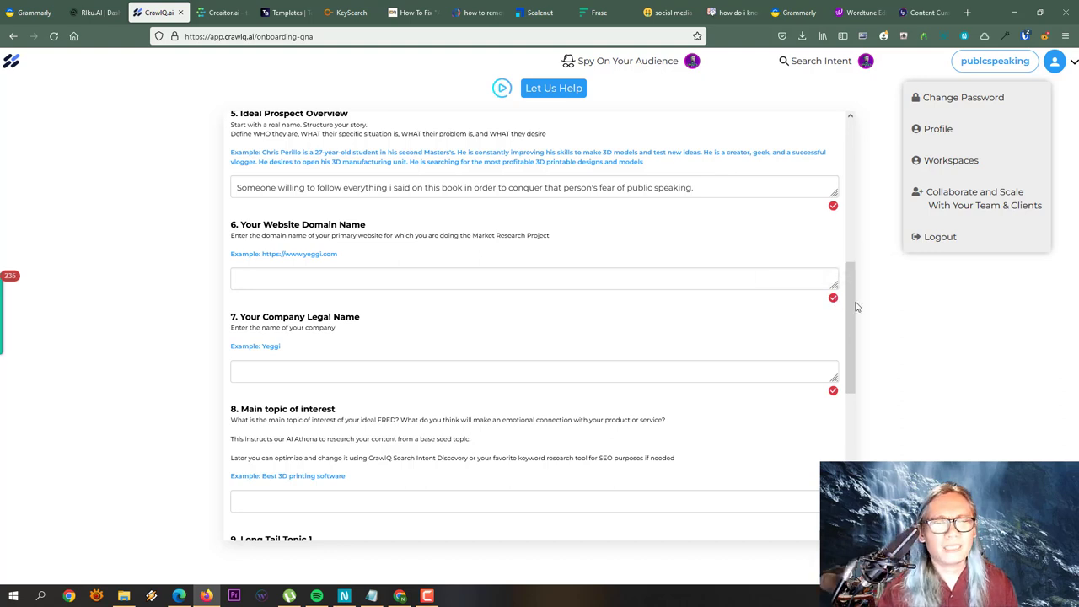
pyautogui.moveTo(868, 265); pyautogui.dragTo(870, 243)
pyautogui.moveTo(856, 284); pyautogui.dragTo(854, 137)
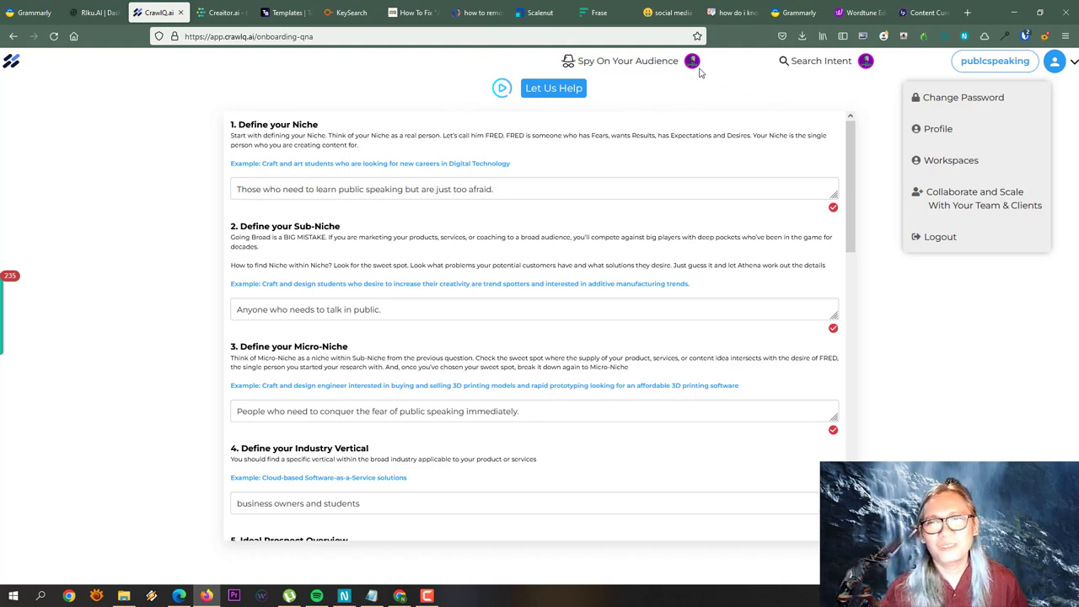
pyautogui.moveTo(693, 71)
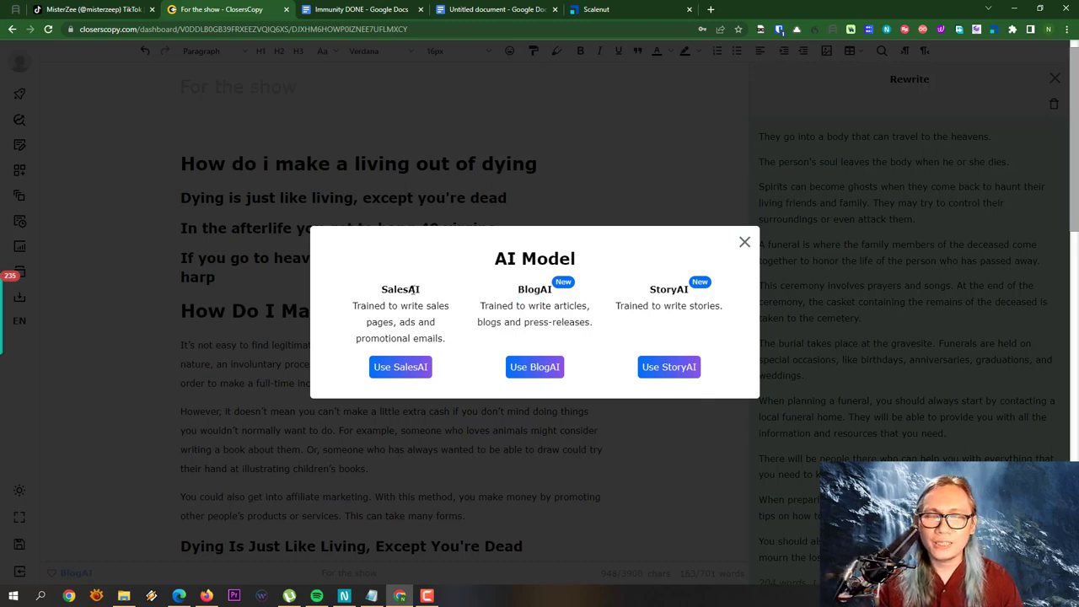
# Switch to ClosersCopy and compare the descriptions of the SalesAI, BlogAI and StoryAI models.
pyautogui.moveTo(437, 296); pyautogui.dragTo(376, 293)
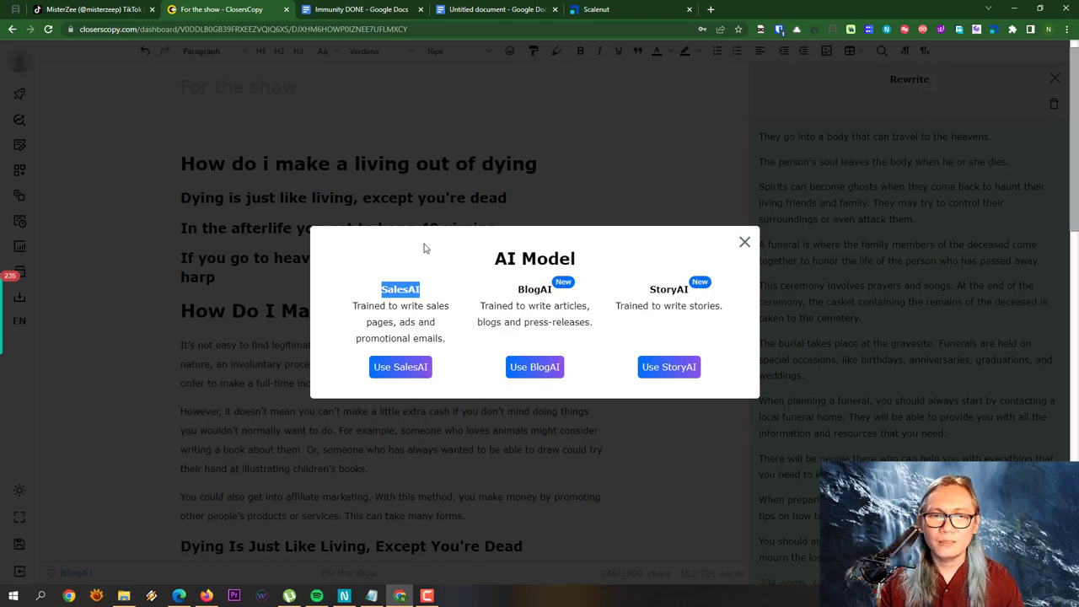
pyautogui.moveTo(483, 323); pyautogui.dragTo(570, 281)
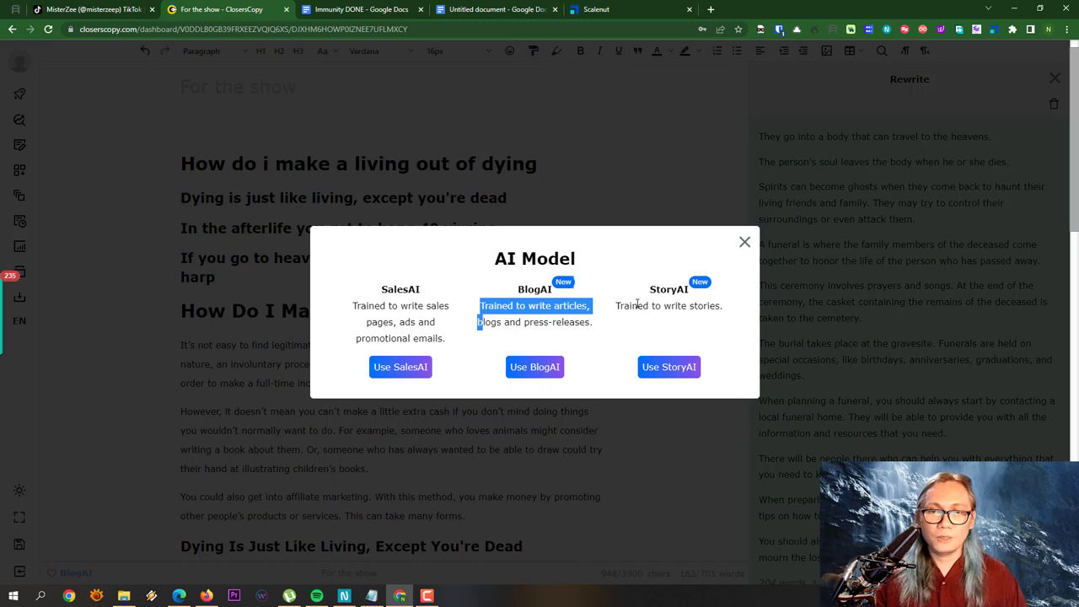
pyautogui.moveTo(652, 285); pyautogui.dragTo(729, 323)
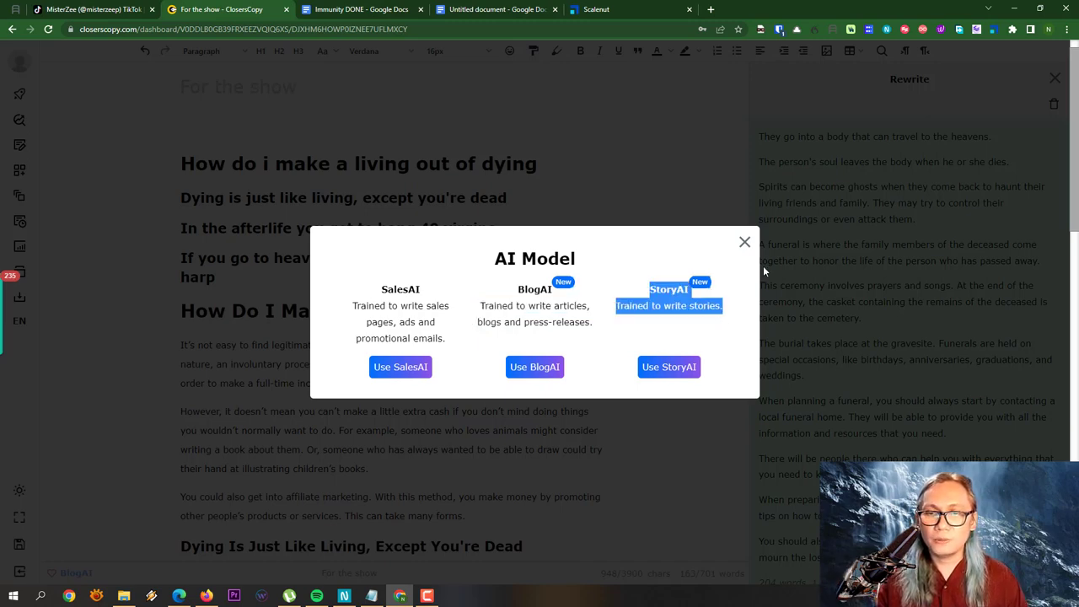